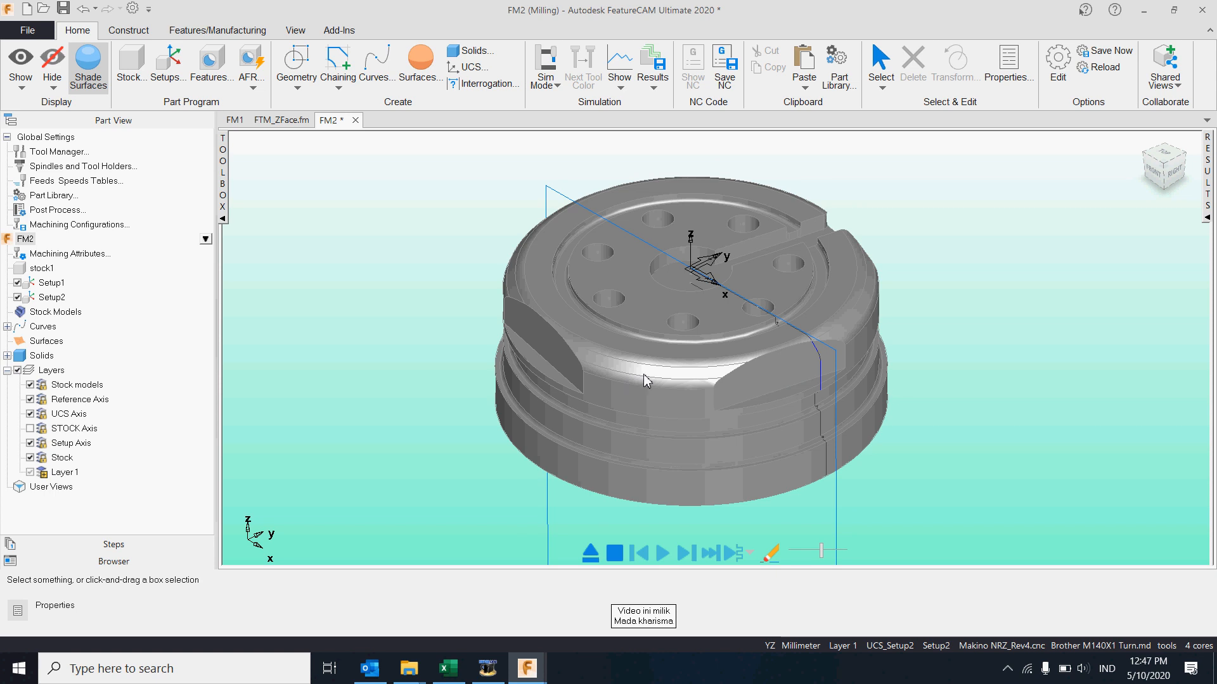
Create a new Mill document in millimetres and dismiss its stock dimensions wizard
left_click(31, 30)
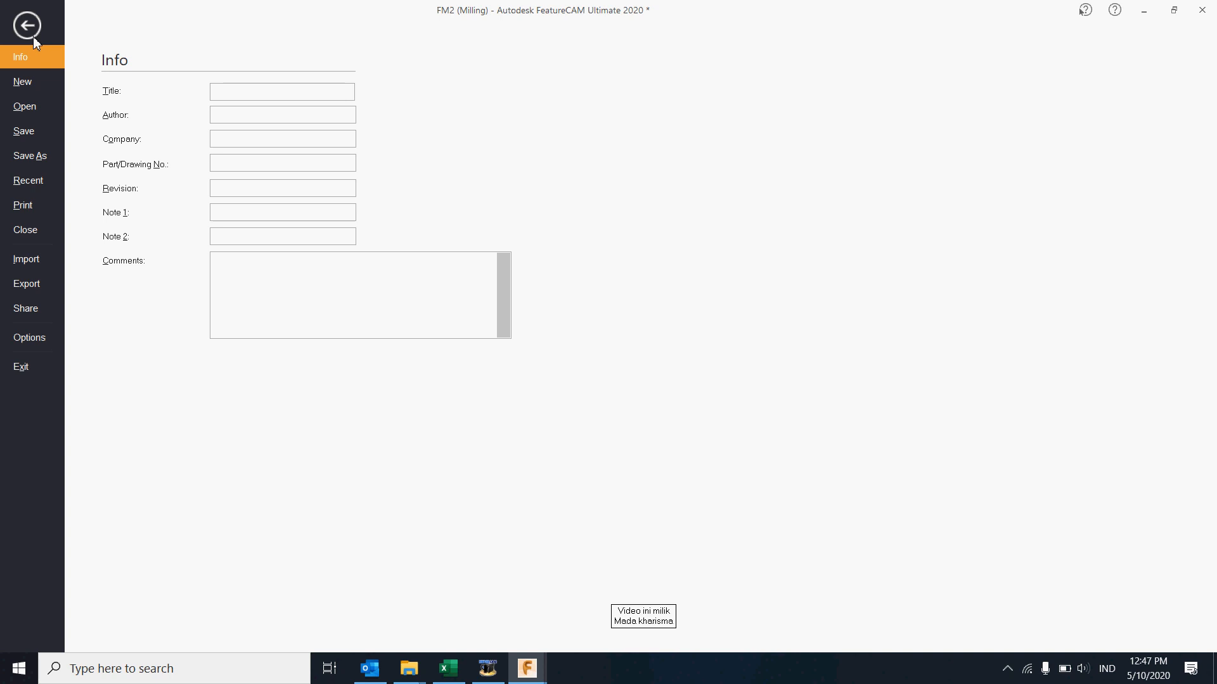
left_click(28, 92)
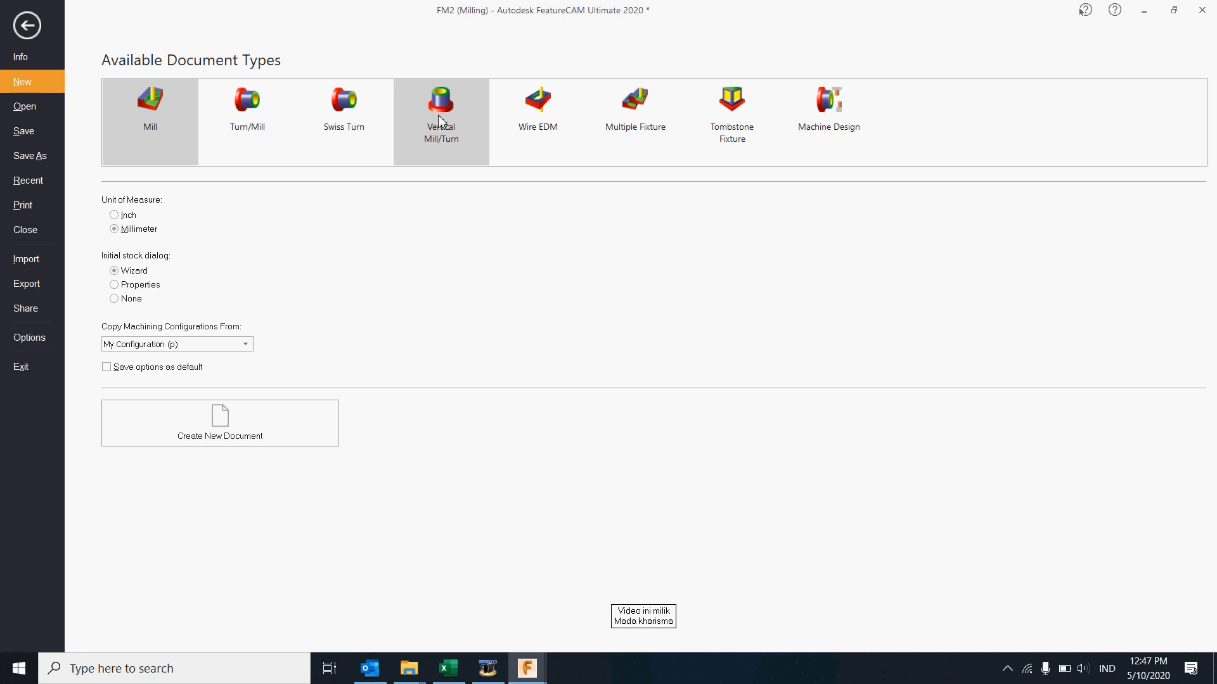
left_click(251, 421)
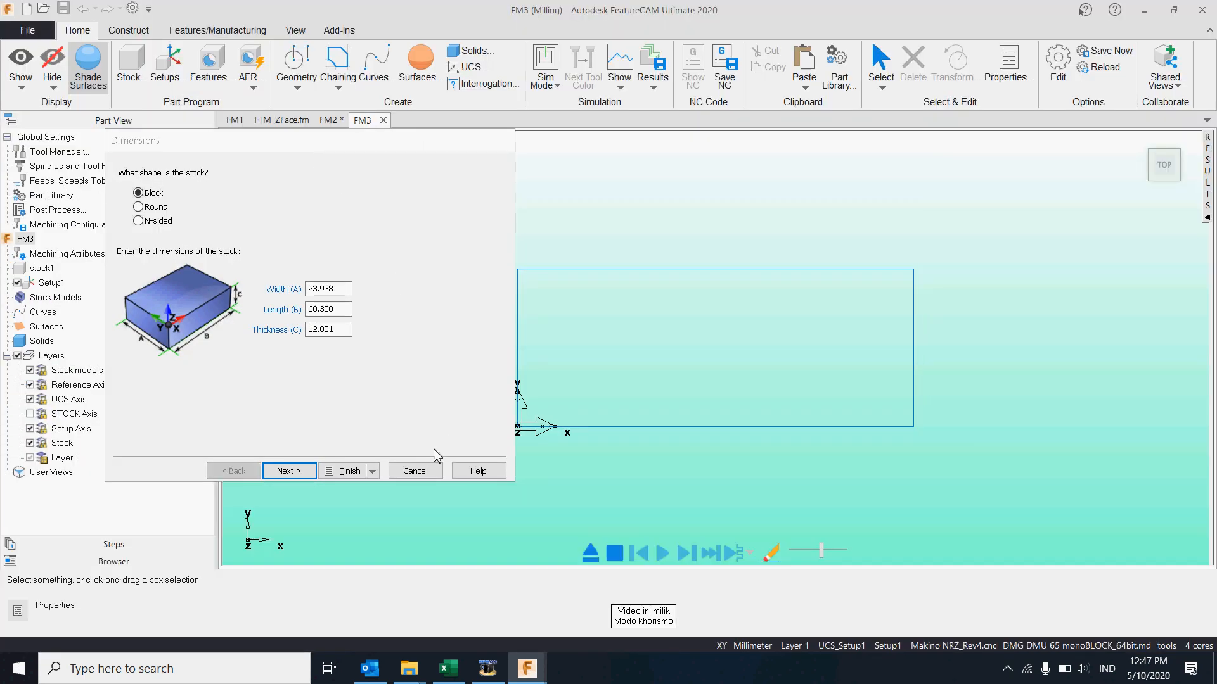
left_click(424, 472)
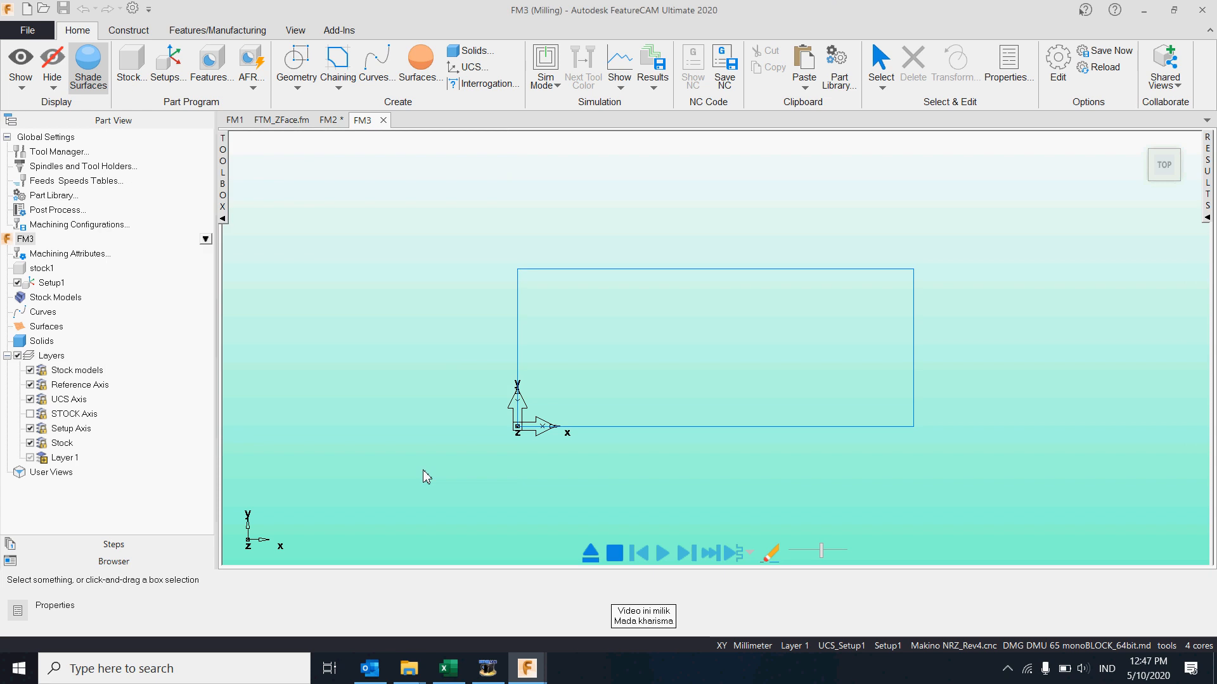
Review the file types supported for import from the FTM_ZFace.fm document, without importing a file
left_click(282, 121)
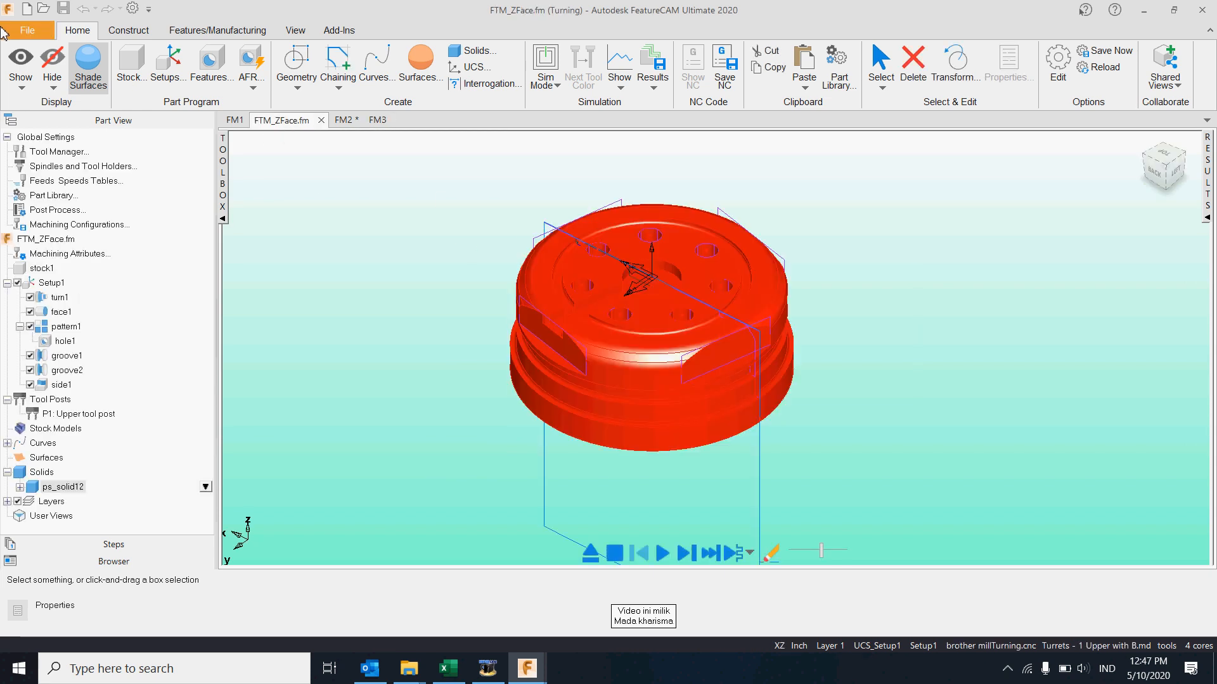
left_click(26, 31)
left_click(31, 268)
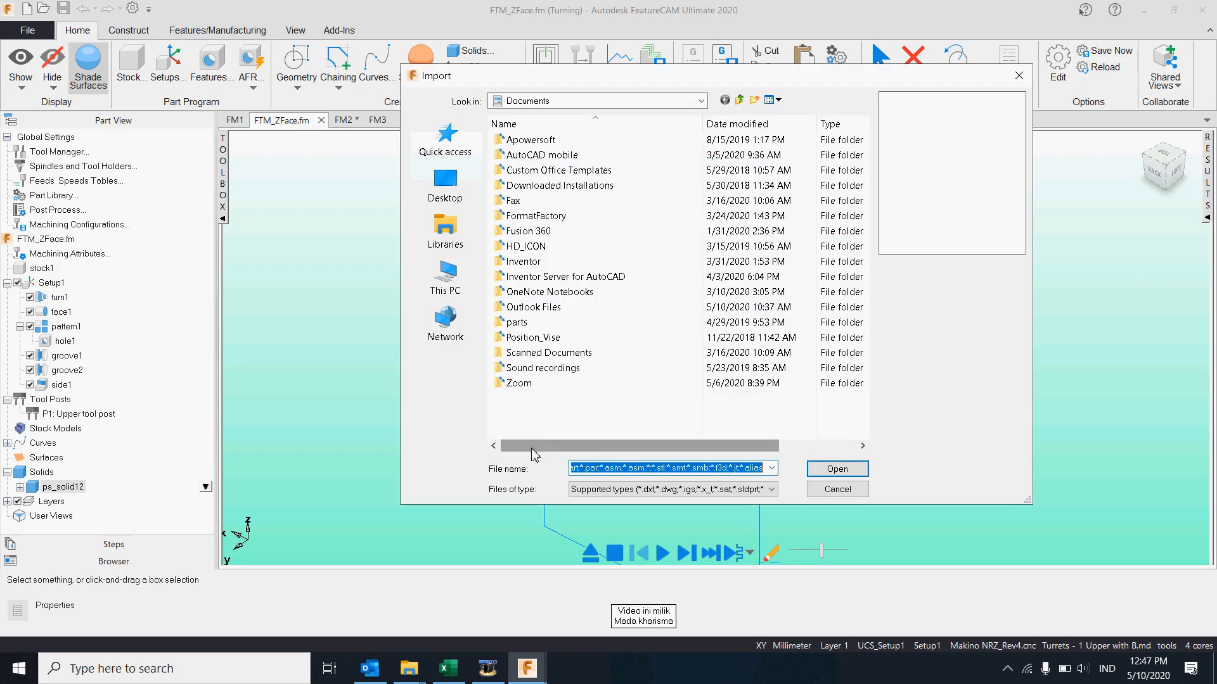
left_click(655, 490)
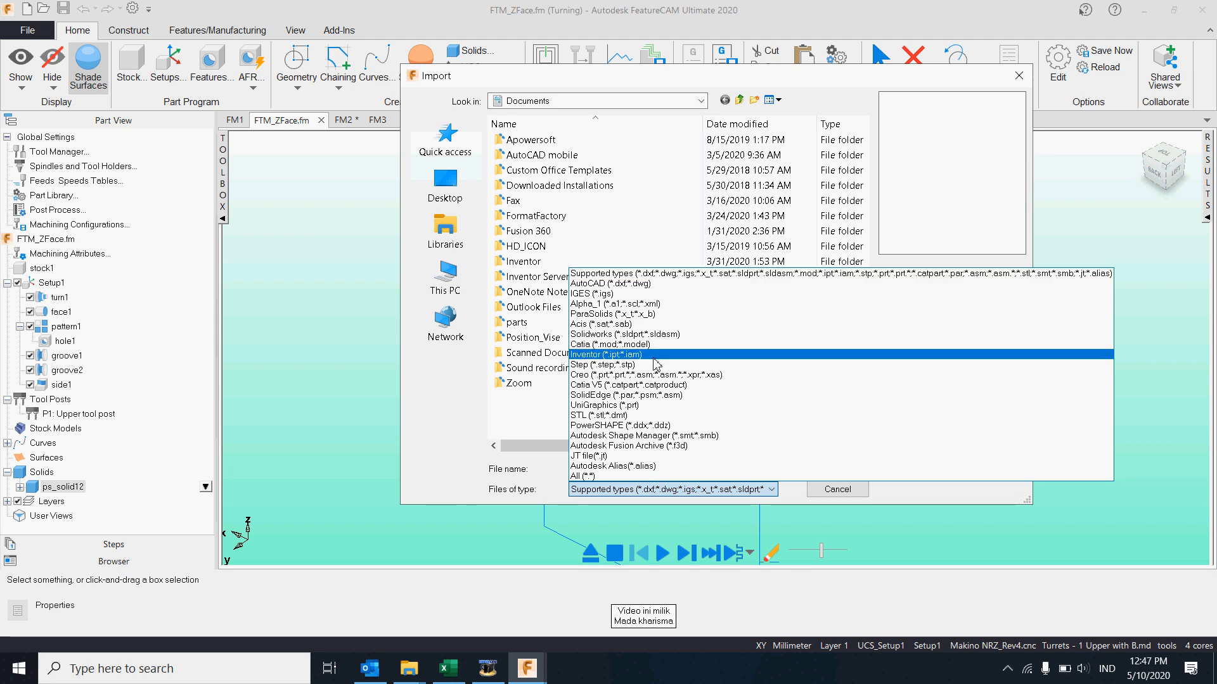
left_click(843, 496)
left_click(837, 490)
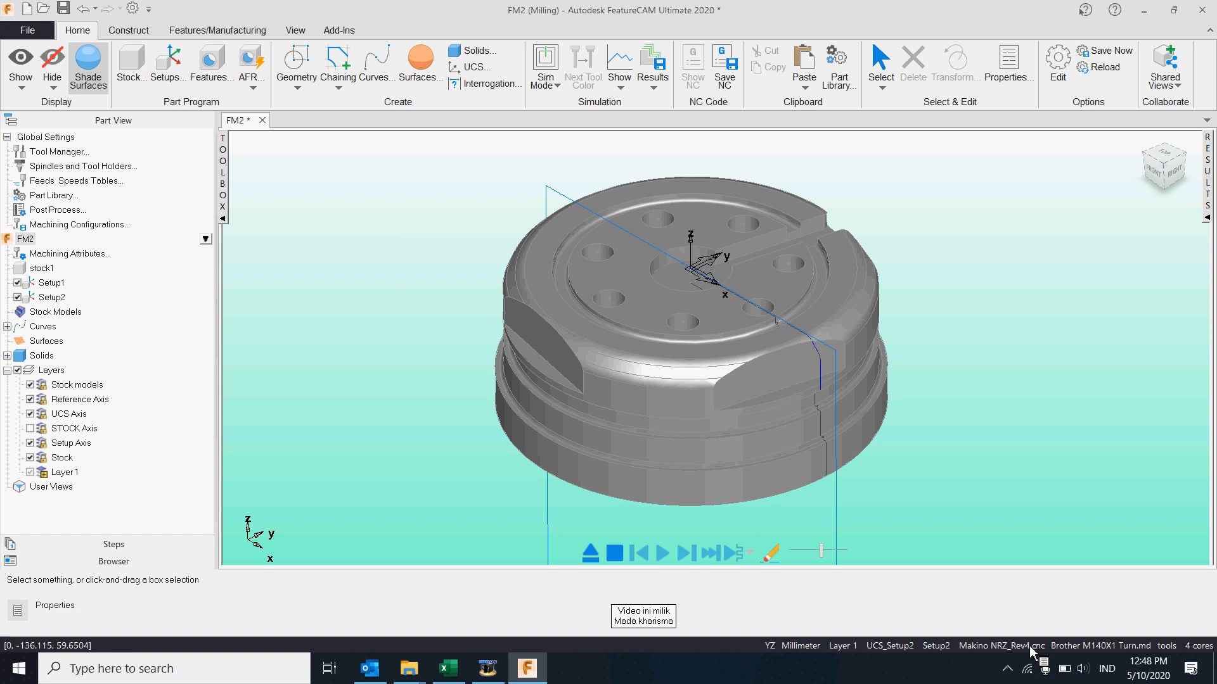
Set FM2's milling post to brother millTurning.cnc from D:\FeatureCAMRollingDemo\General_MachineData\MillTurn\Brother
double_click(1031, 651)
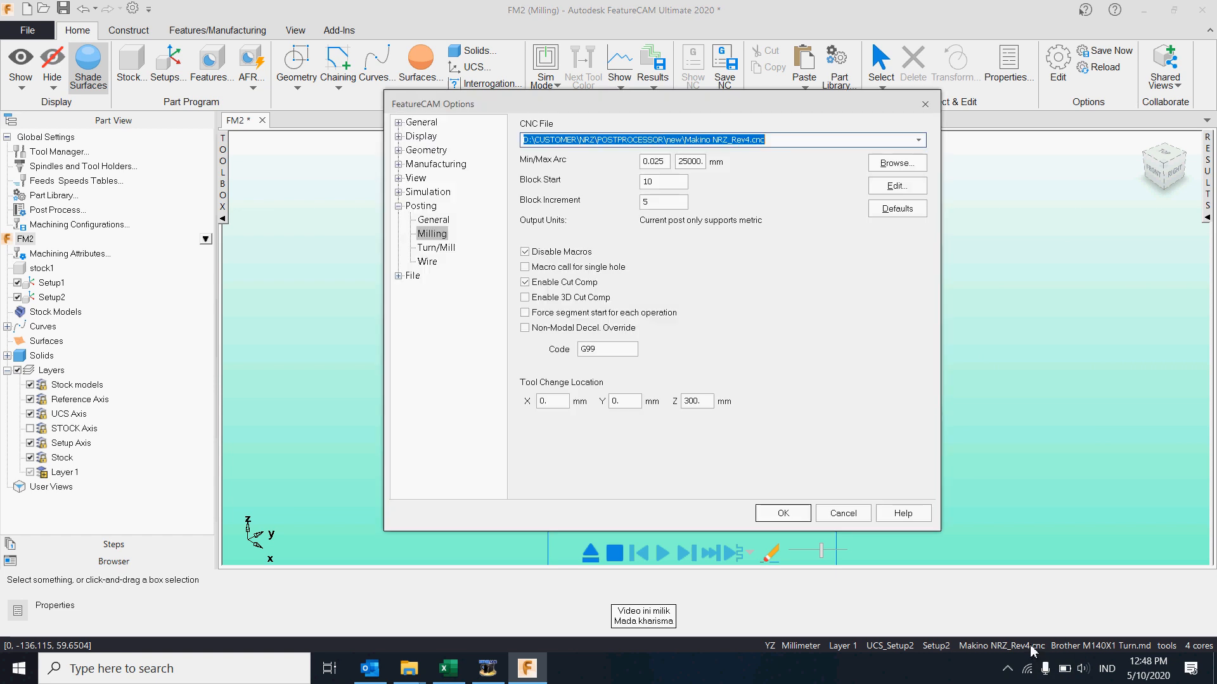
left_click(912, 166)
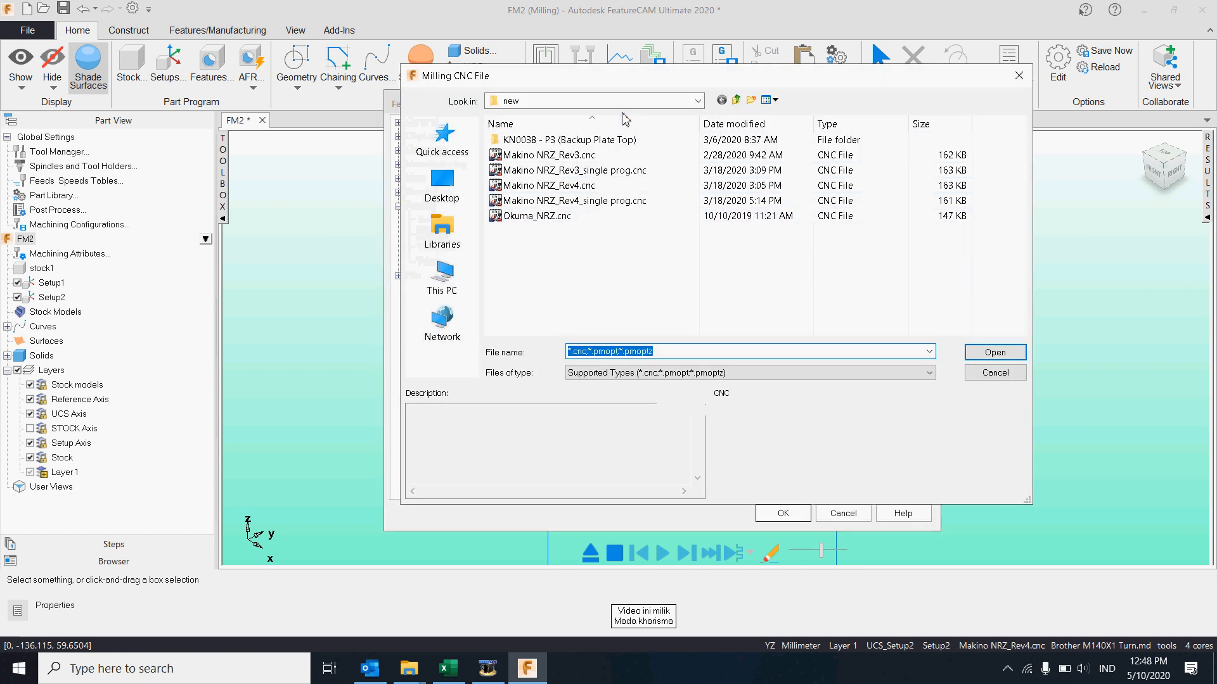
left_click(624, 101)
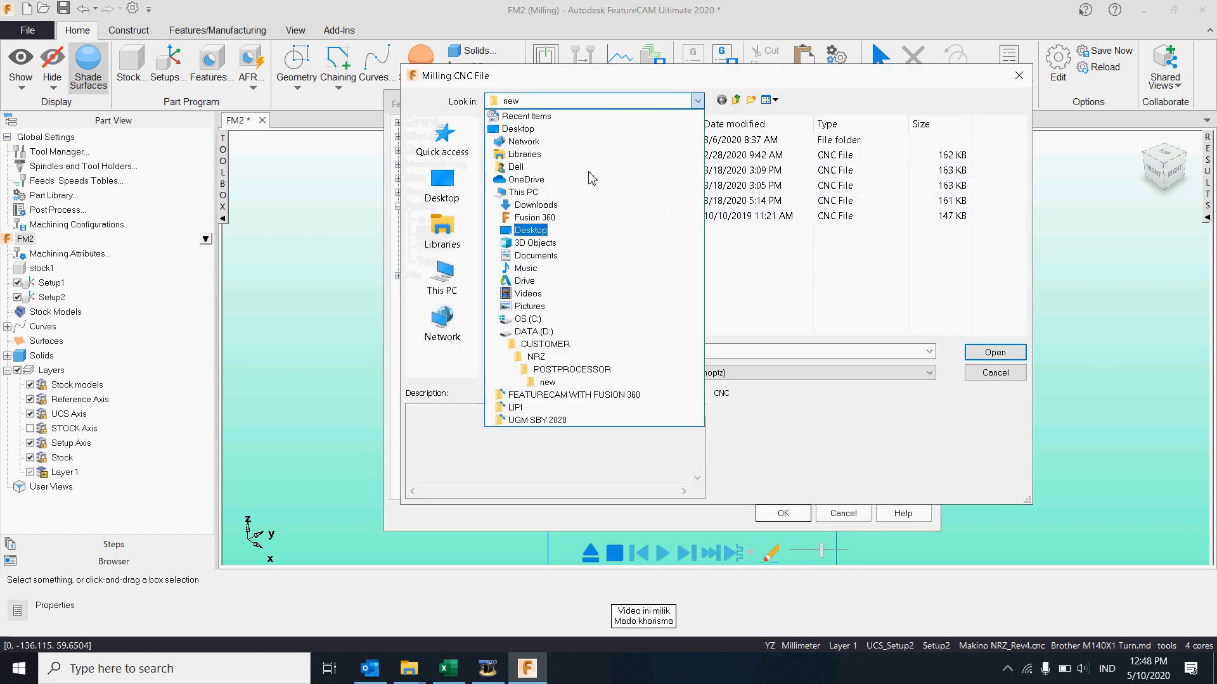
left_click(539, 336)
double_click(582, 237)
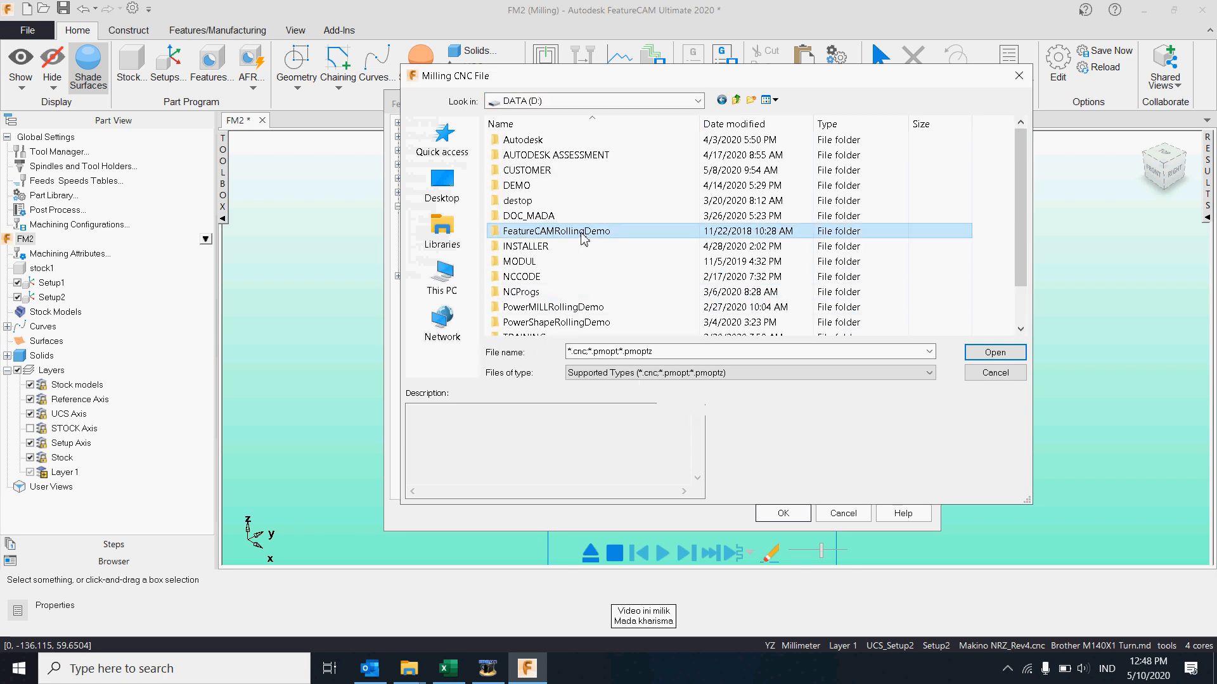
double_click(582, 246)
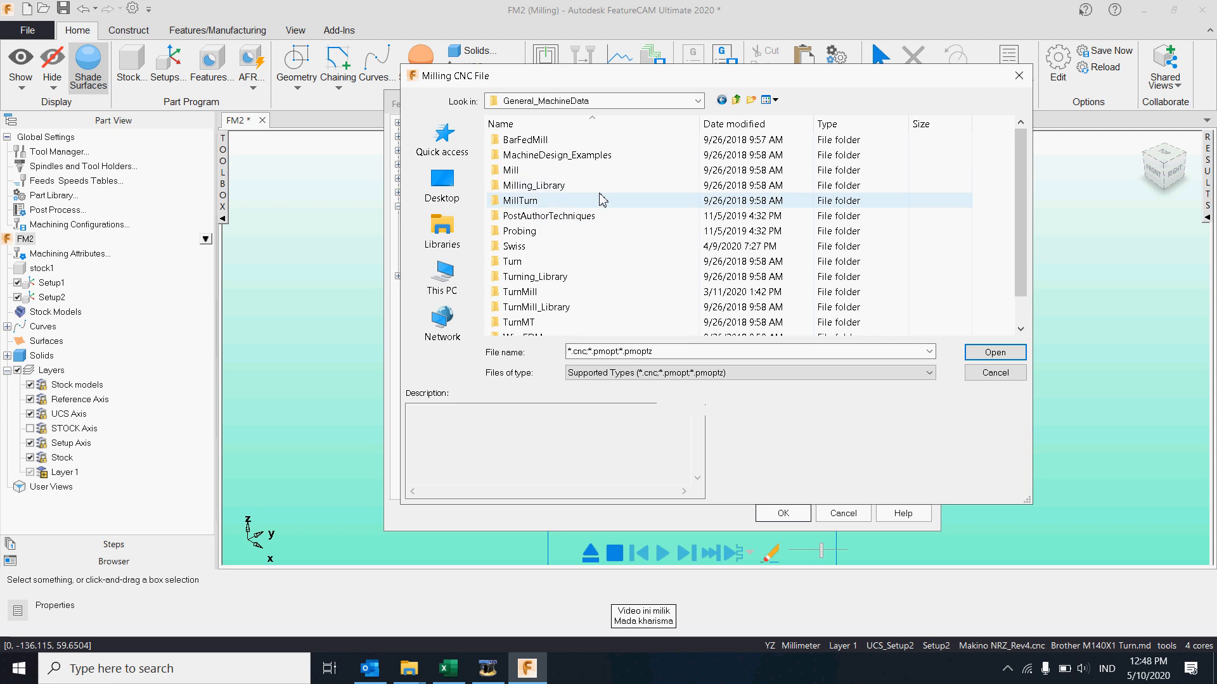
double_click(511, 201)
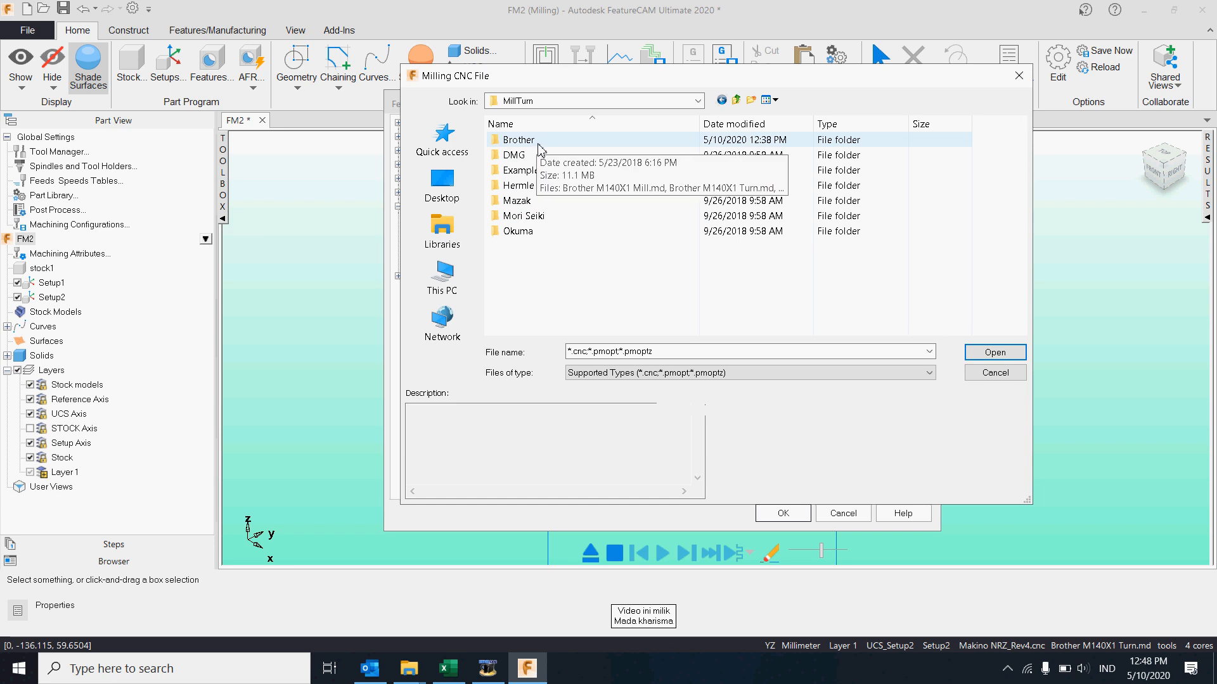
double_click(583, 141)
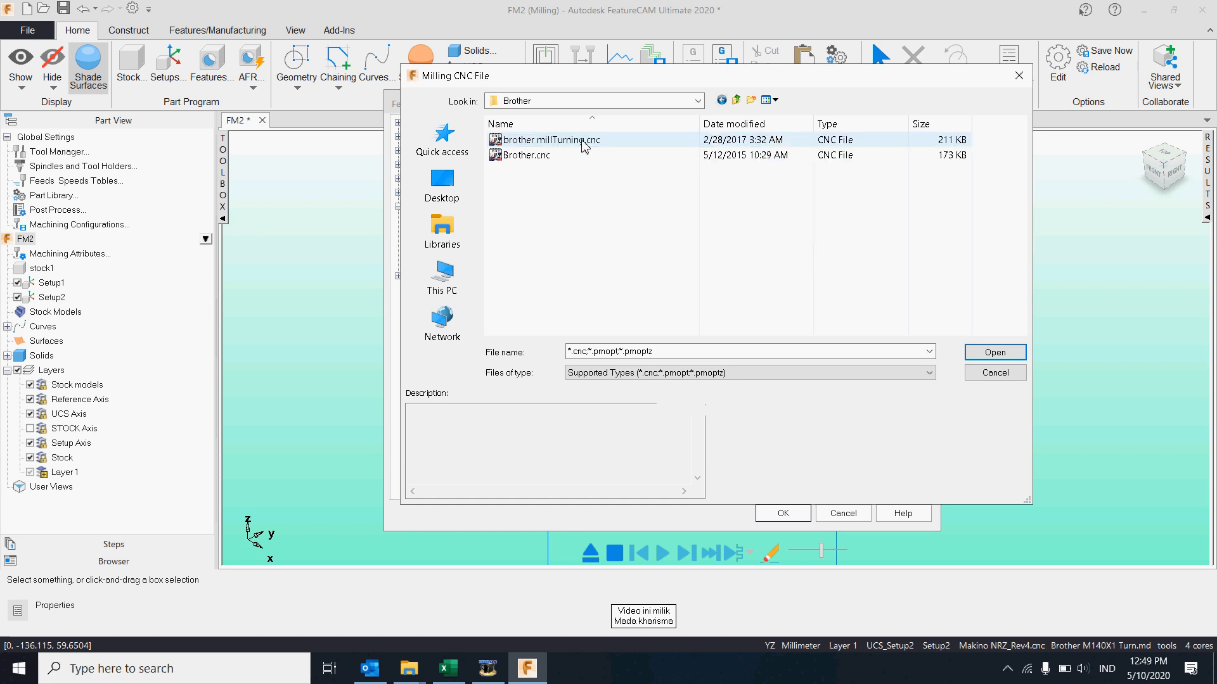
left_click(545, 140)
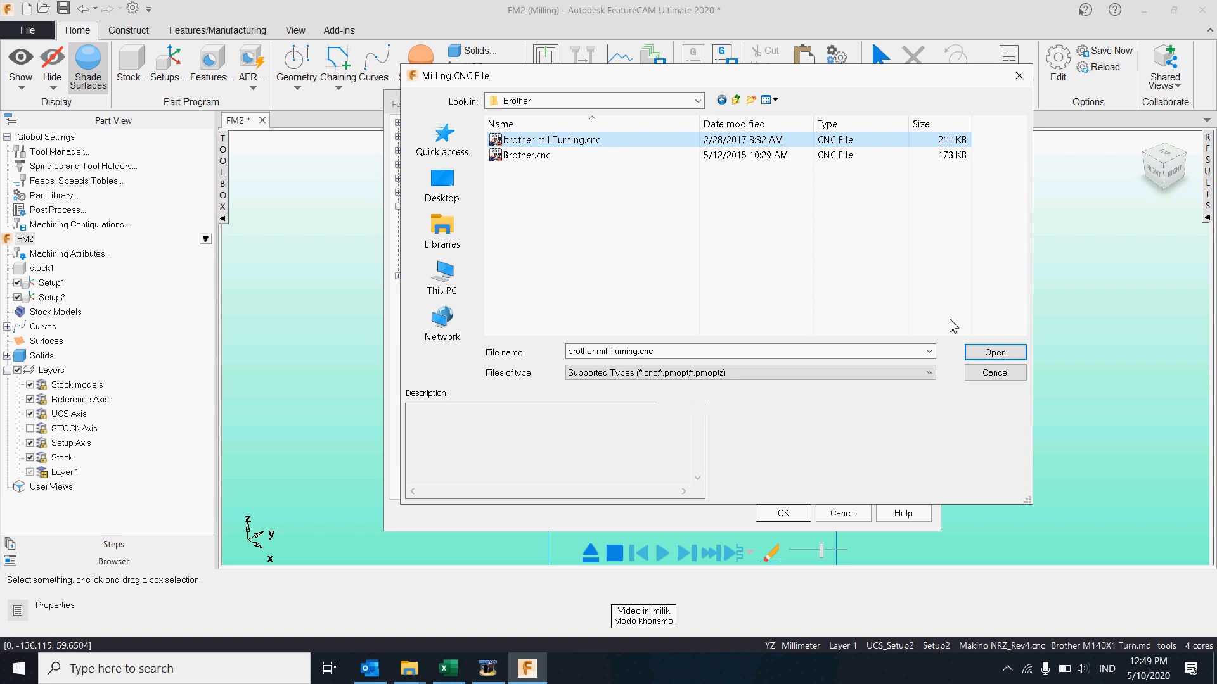
left_click(988, 353)
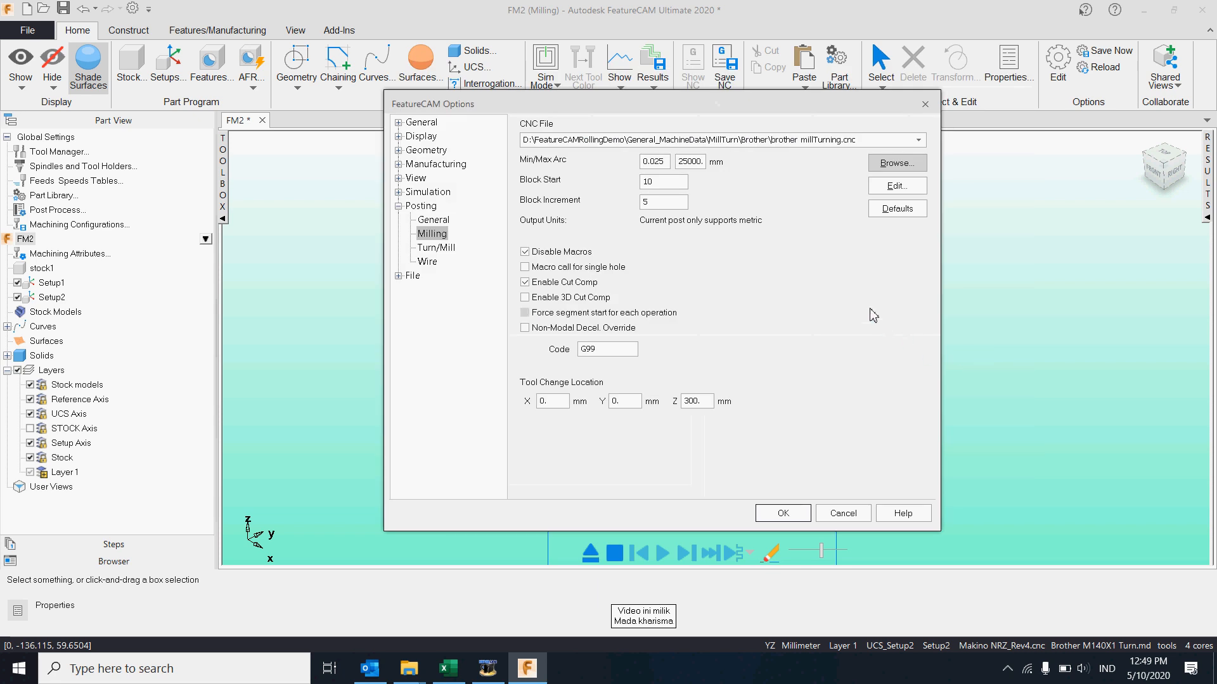
left_click(802, 516)
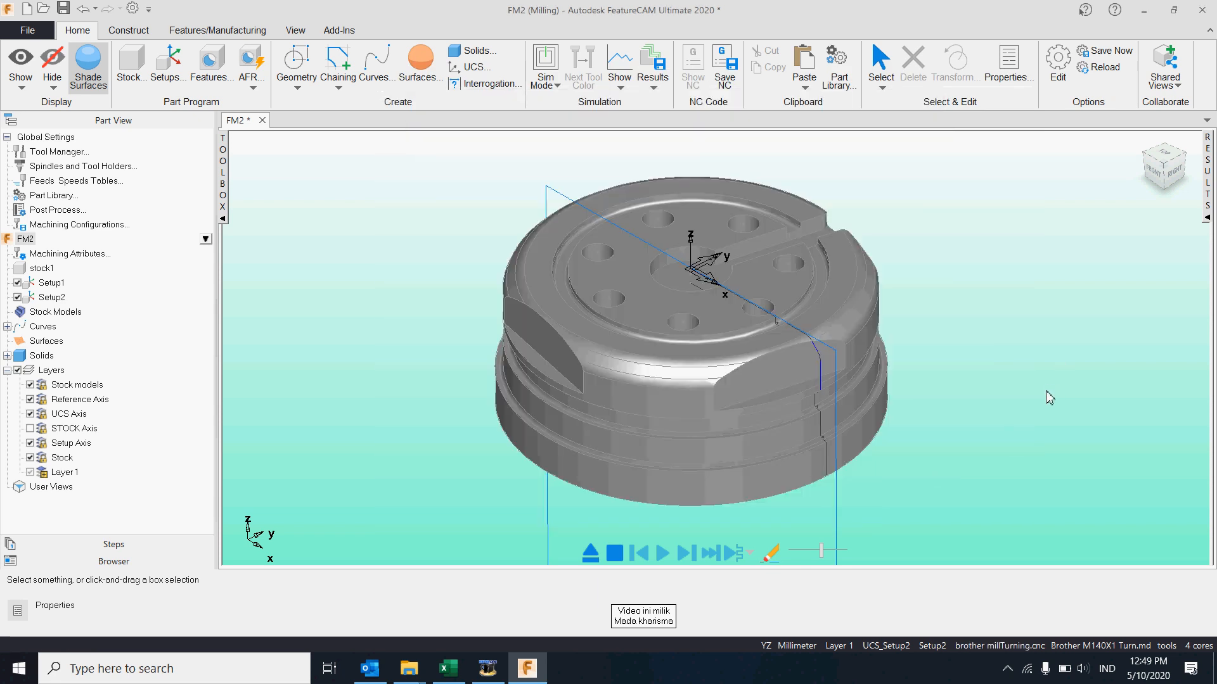
Assign Brother M140X1 Turn.md as the simulation machine design file for Setup2 and apply it
left_click(1105, 645)
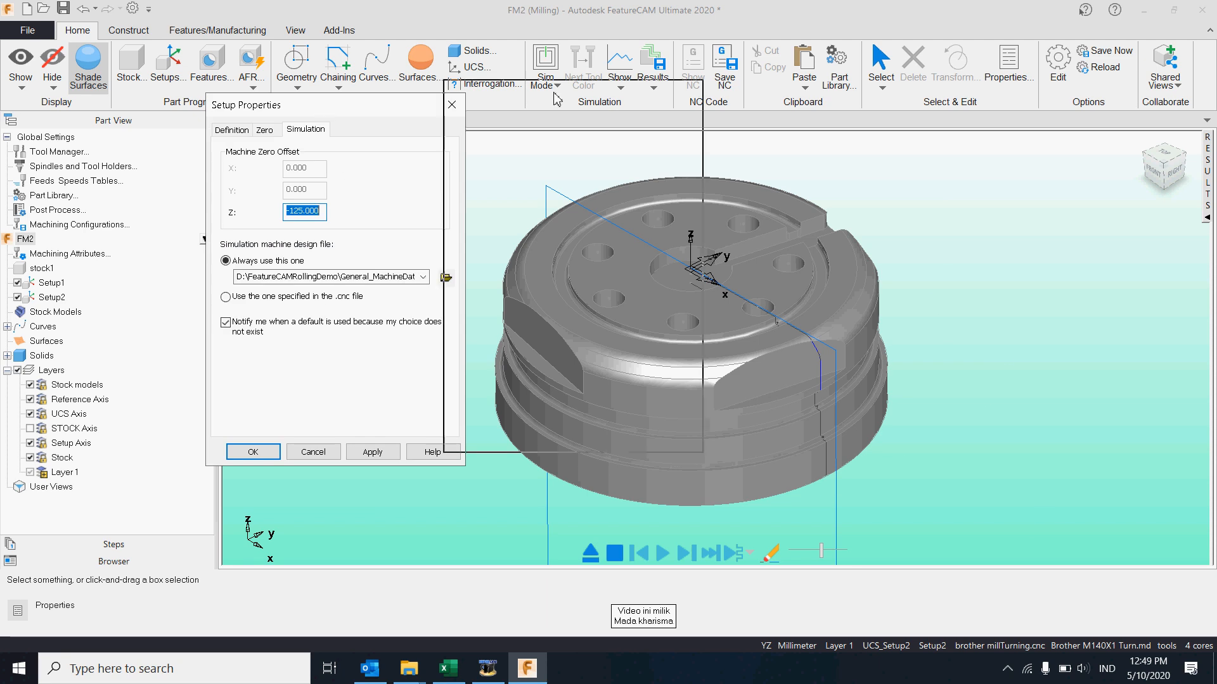
left_click_drag(322, 105, 561, 92)
left_click(685, 264)
left_click(567, 156)
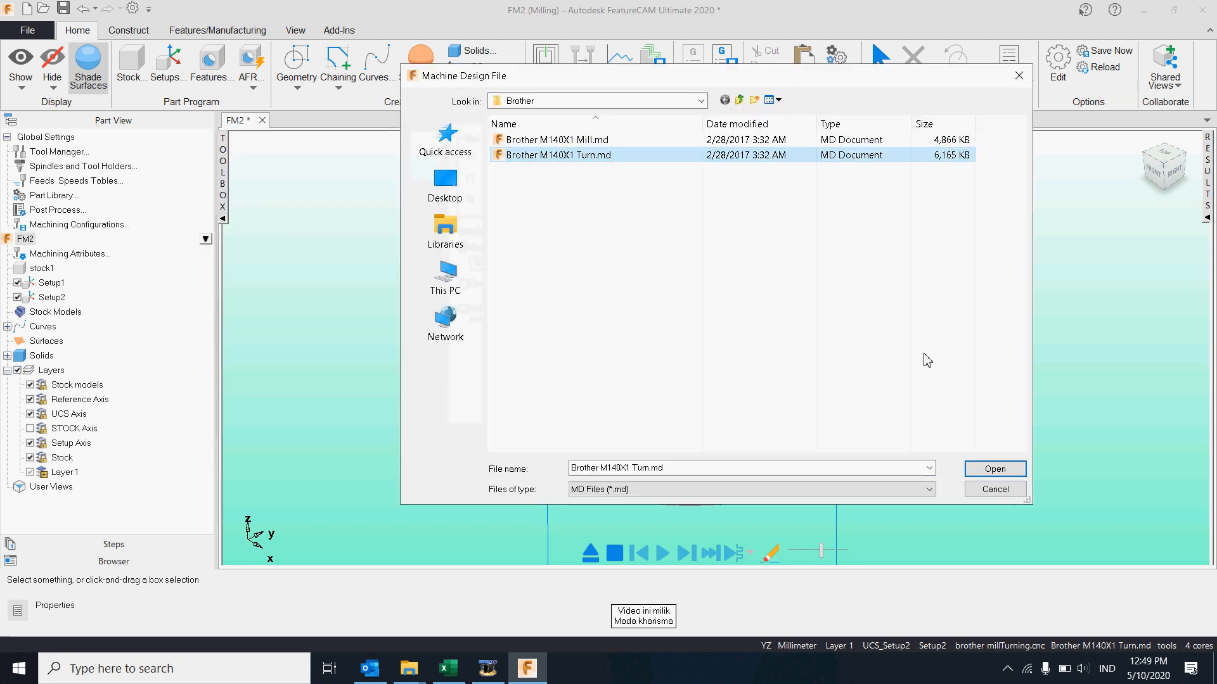
left_click(995, 469)
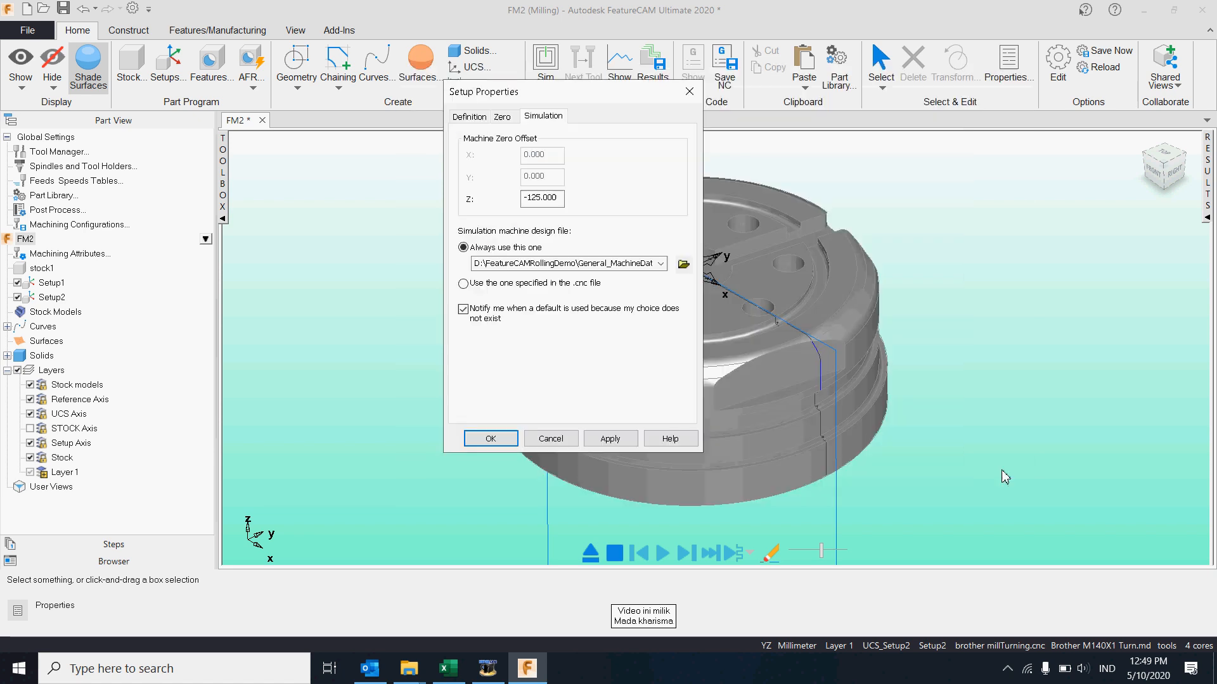
left_click(609, 438)
left_click(489, 439)
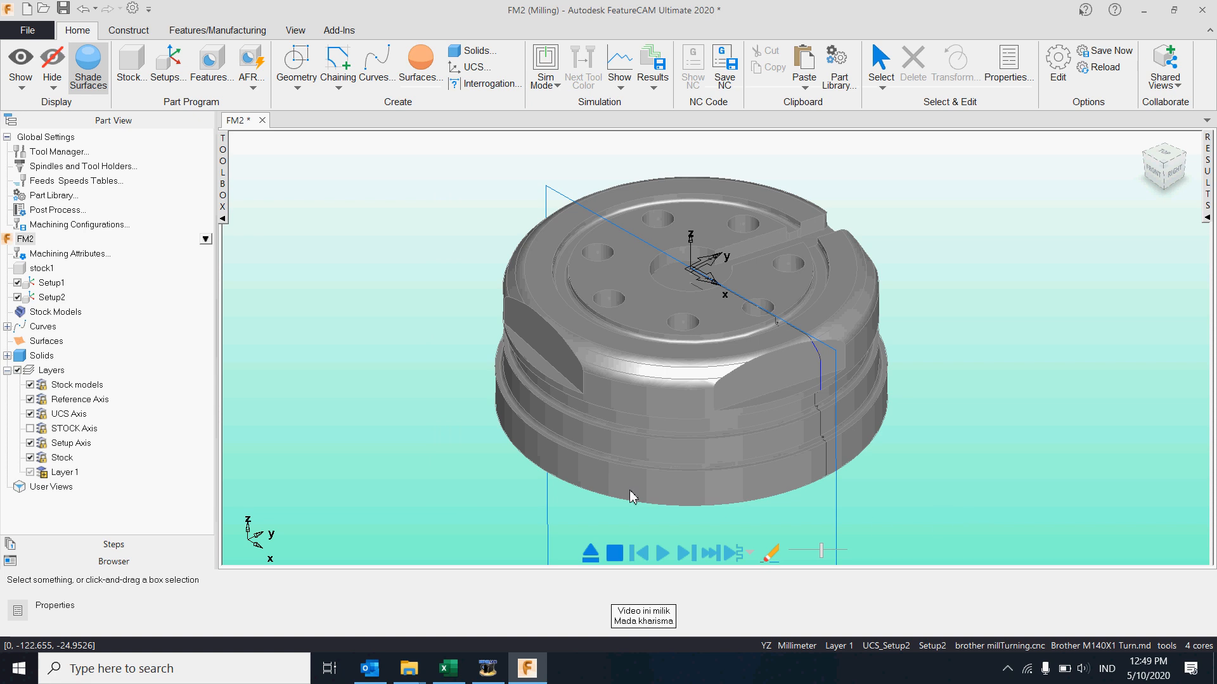
Switch back and forth between Setup2 and Setup1, leaving Setup1 as the active setup
middle_click_drag(685, 327, 649, 337)
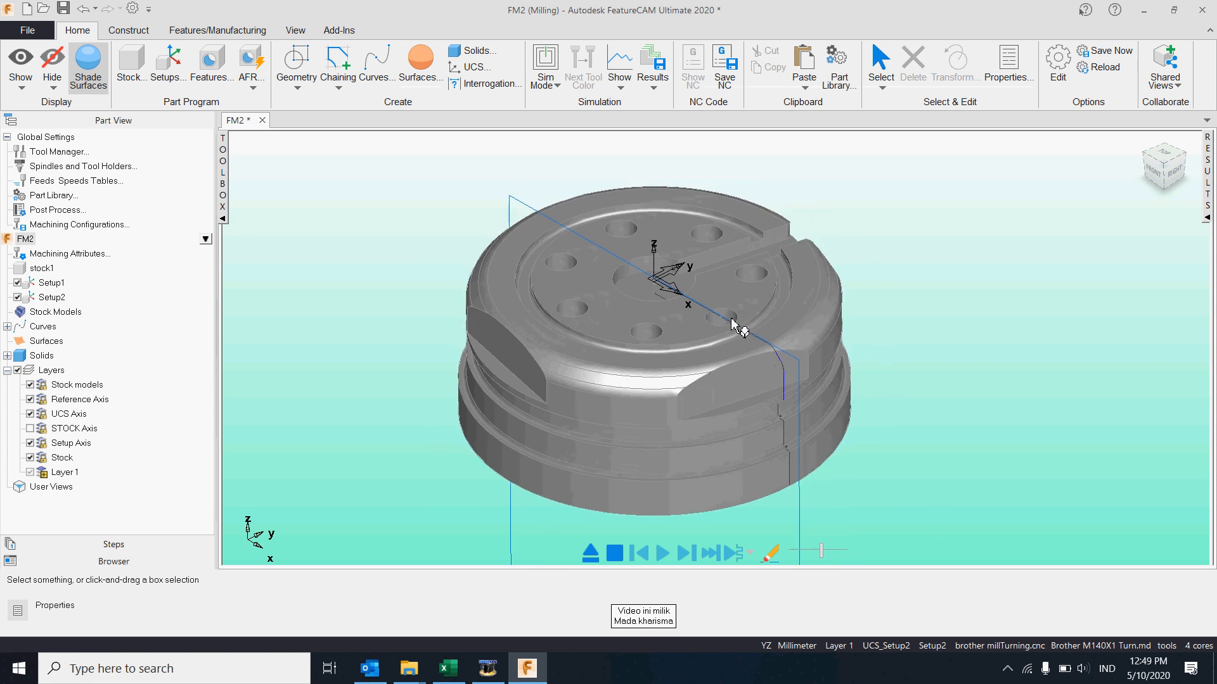
left_click(45, 297)
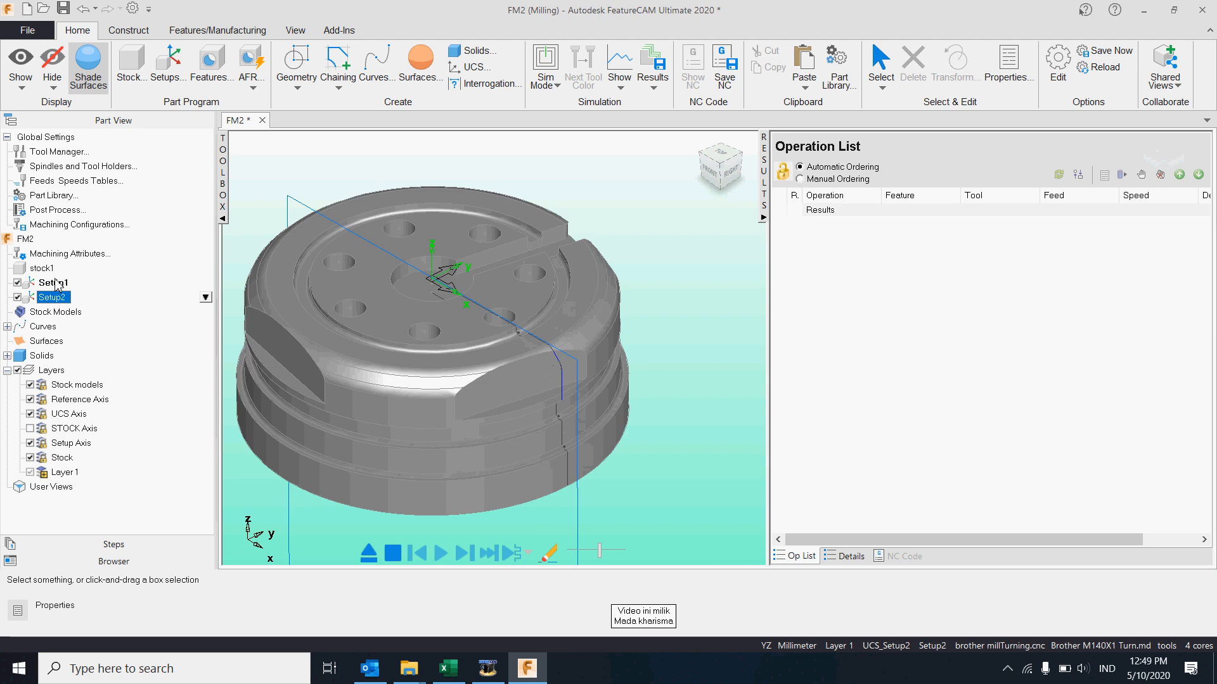
left_click(55, 282)
left_click(56, 298)
left_click(62, 283)
left_click(59, 299)
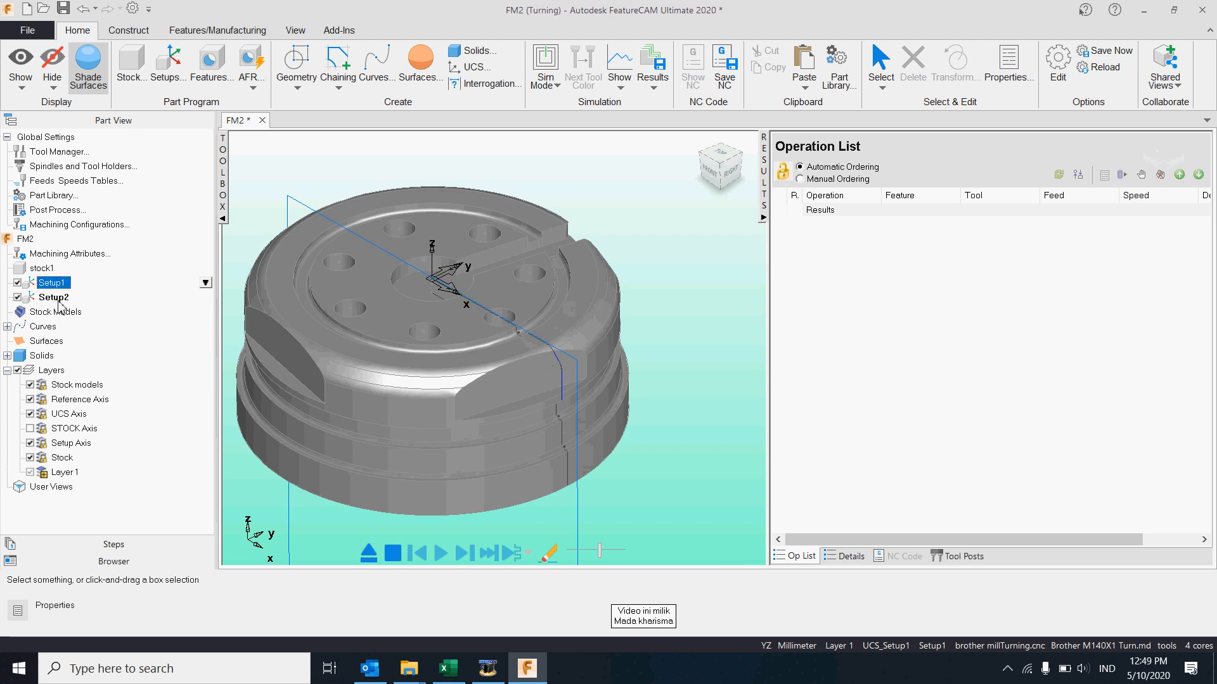
left_click(57, 282)
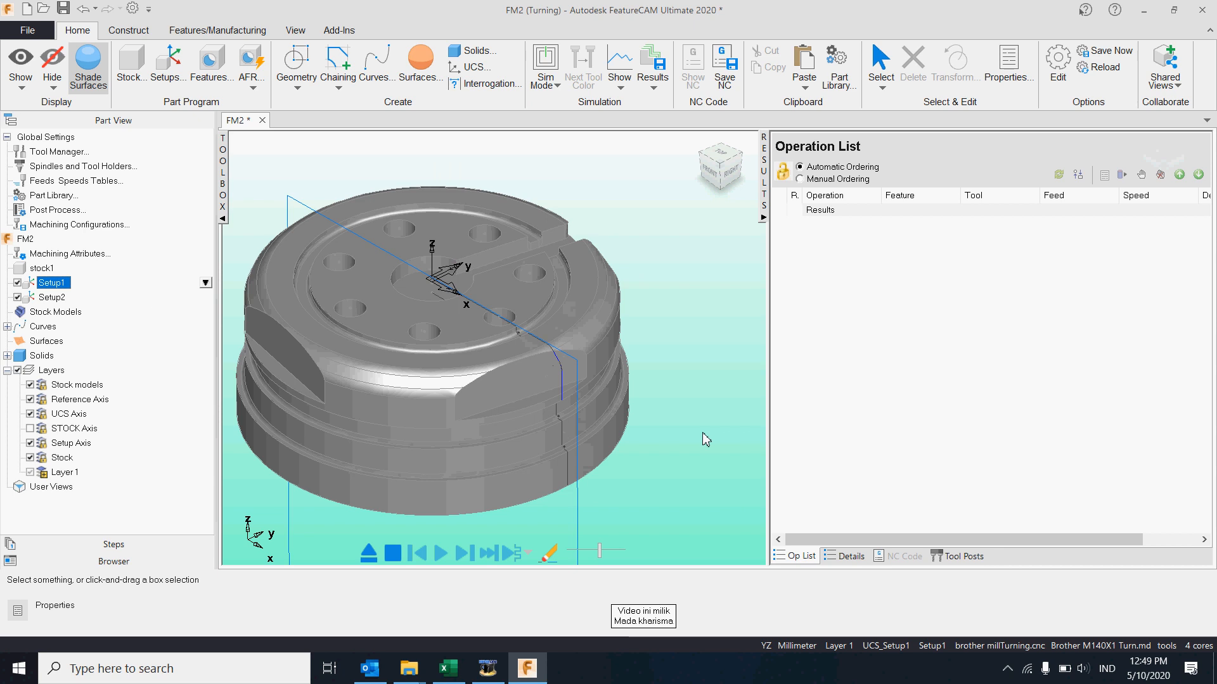
Inspect the tool post timeline and the rough pass details for Setup1's operations
left_click(958, 556)
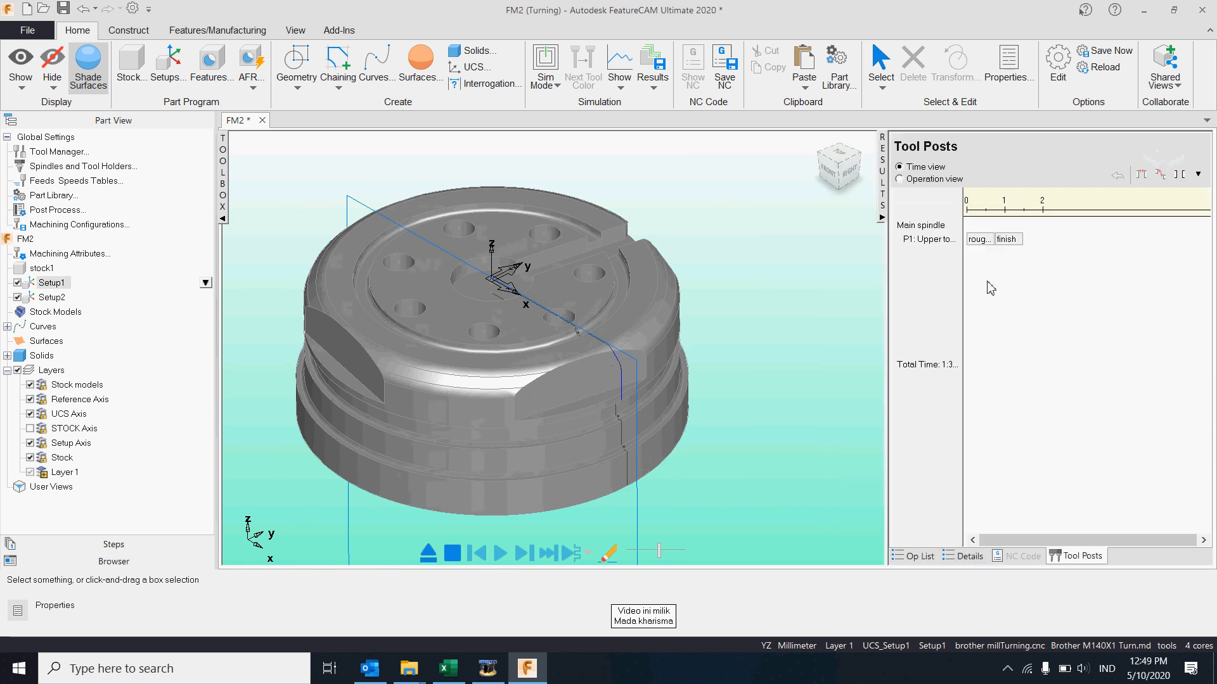
mouse_move(979, 242)
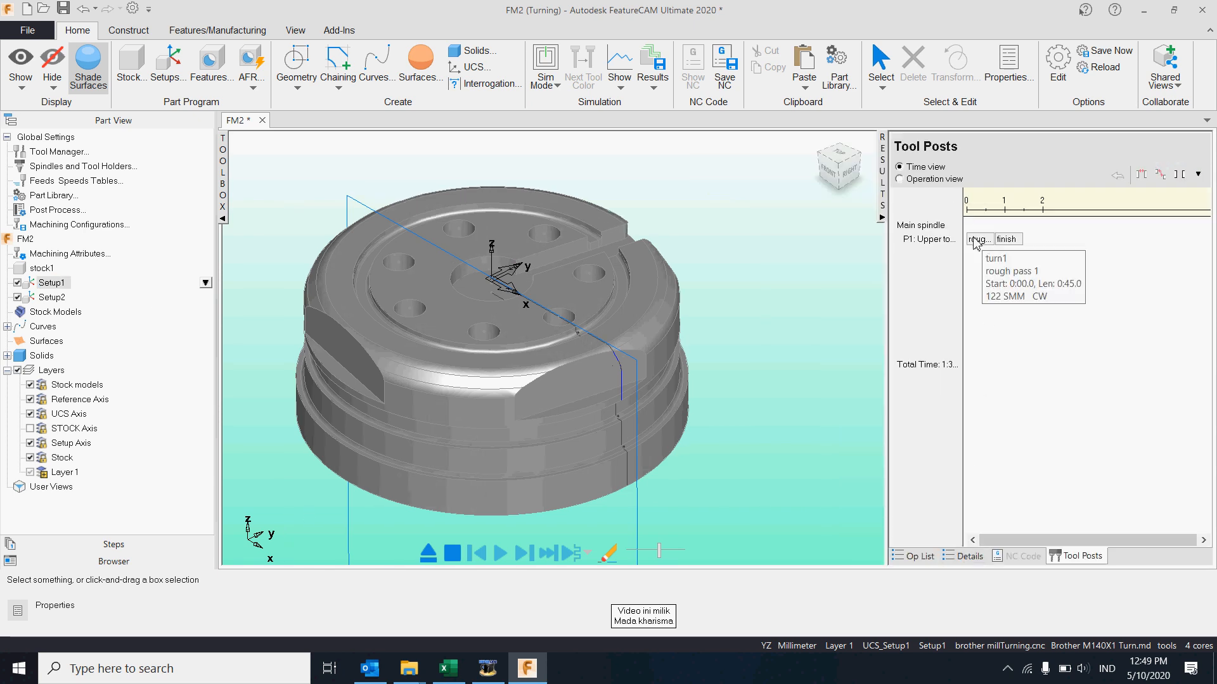
left_click(882, 216)
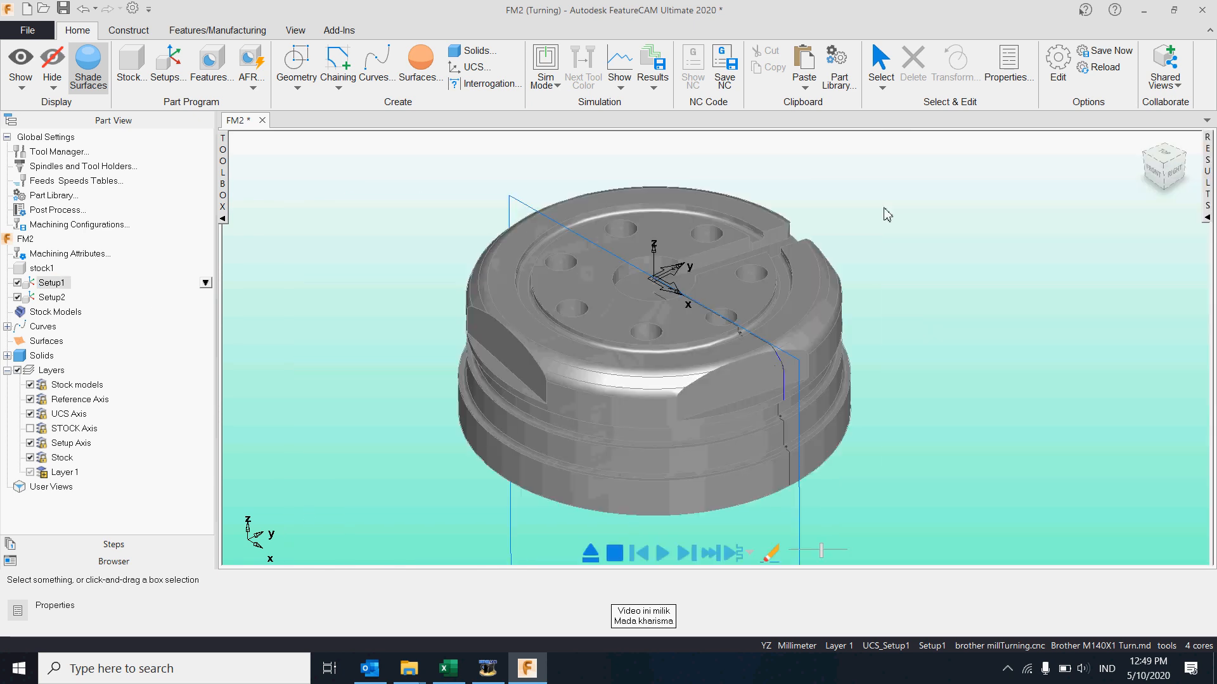
Check which kinds of feature can be created in Setup1, without creating one
left_click(54, 283)
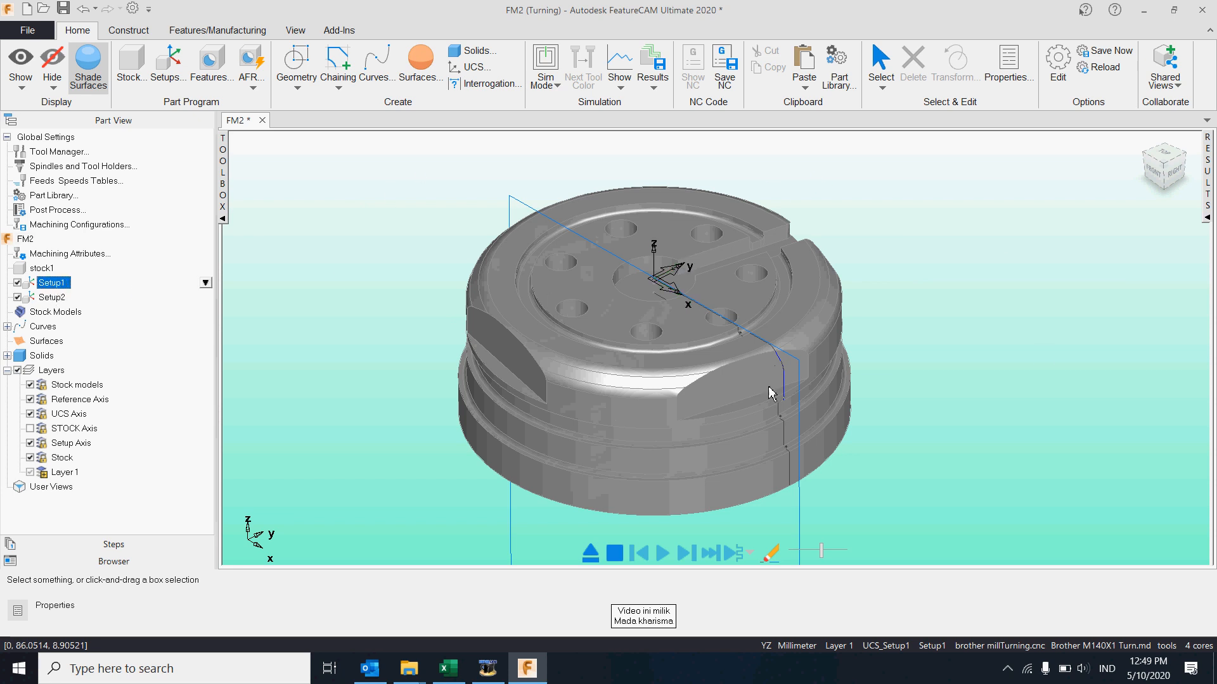
left_click(252, 94)
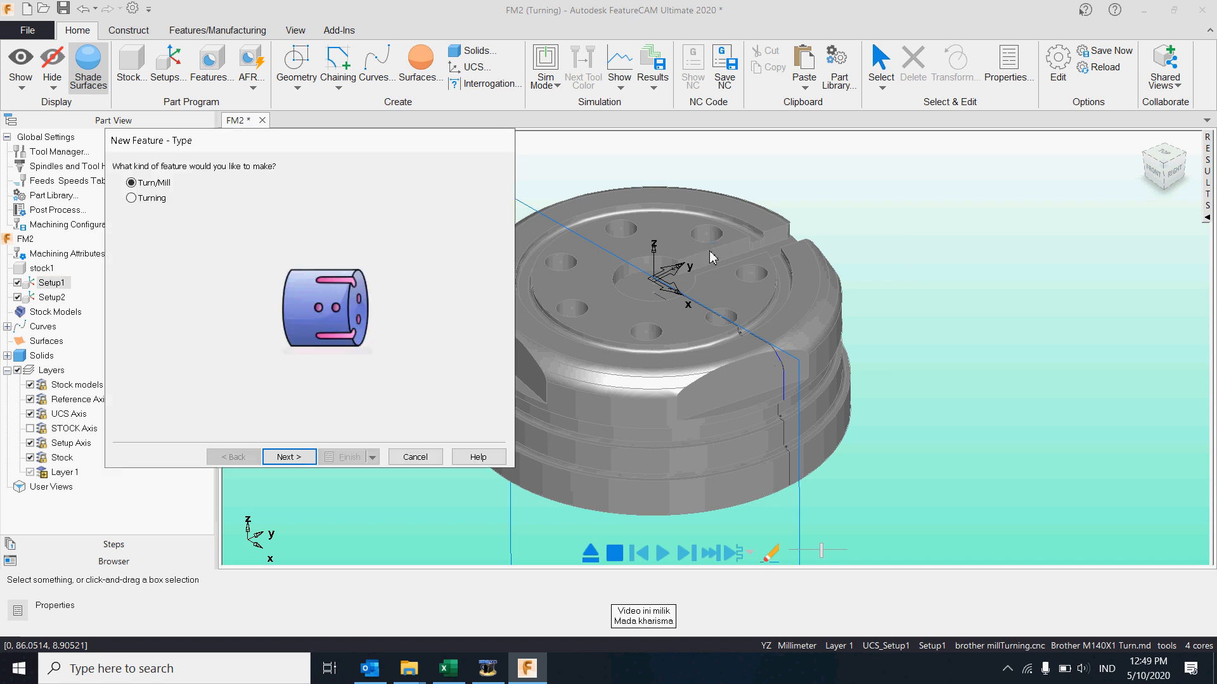
left_click(415, 457)
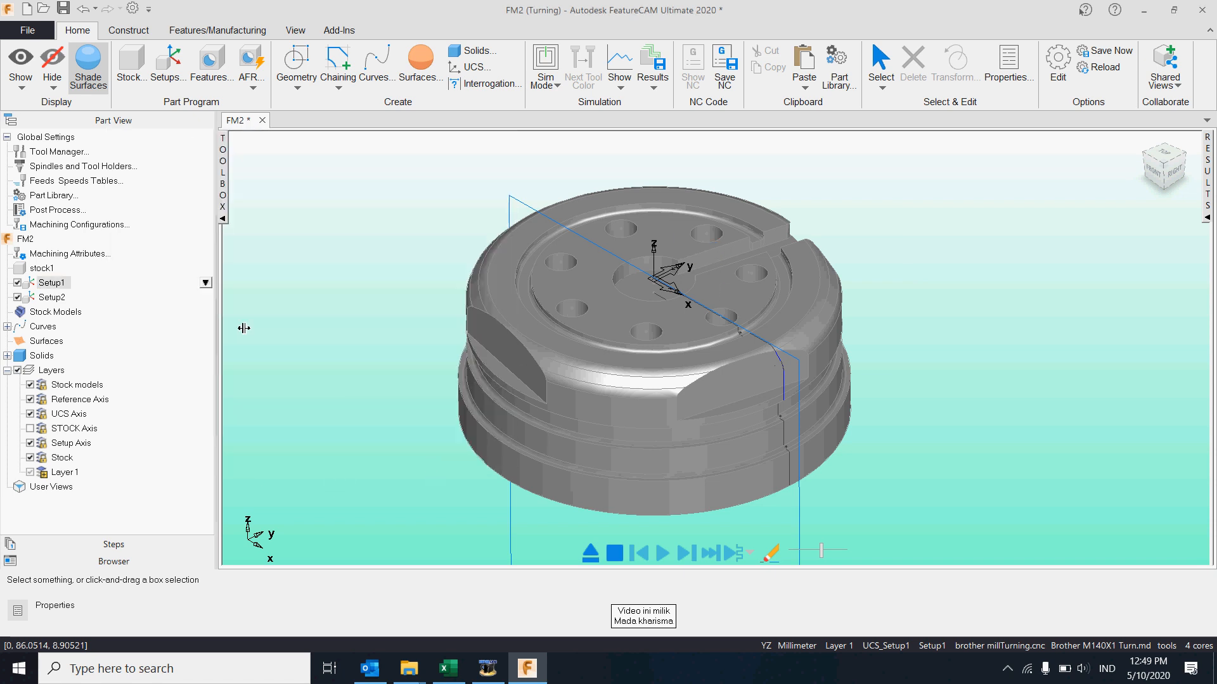
Review the shape, axis and dimensions of stock1 in its stock properties
left_click(43, 268)
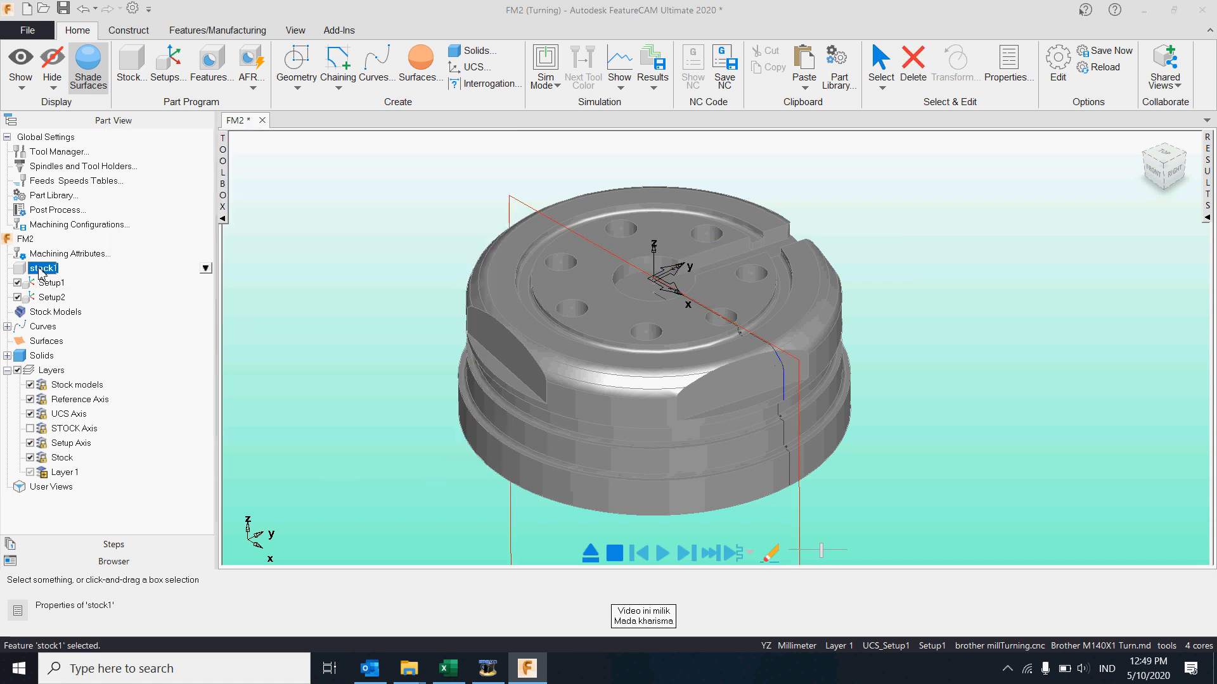
double_click(756, 365)
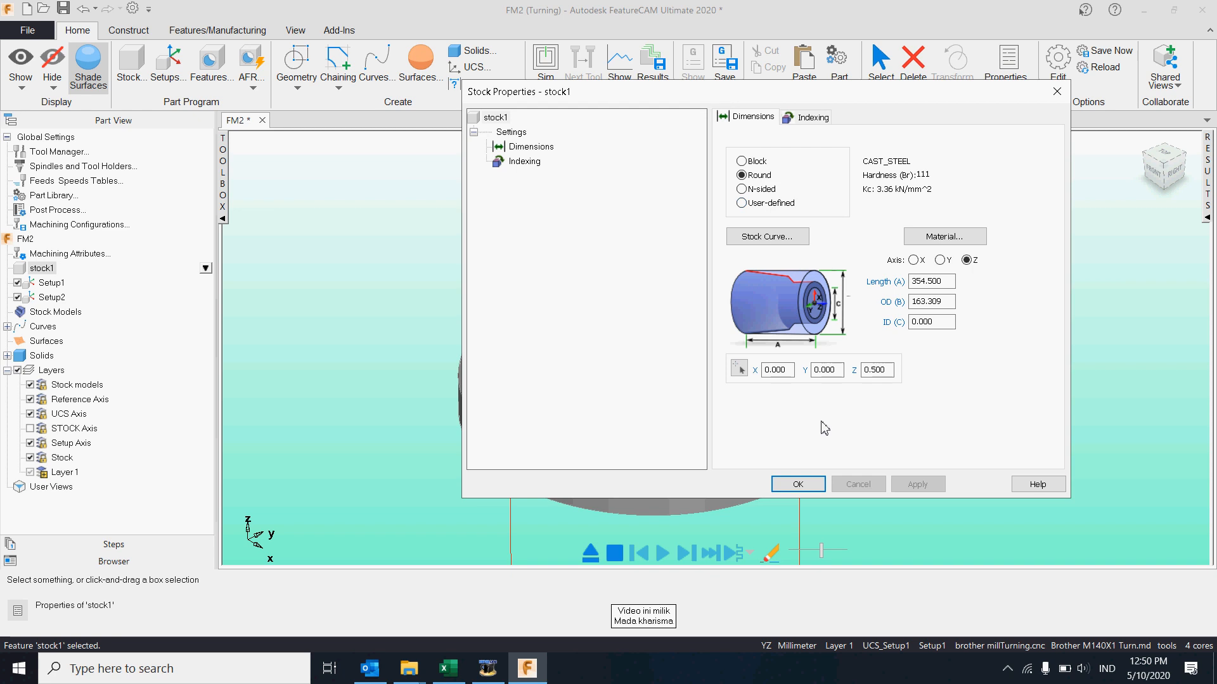
left_click(813, 485)
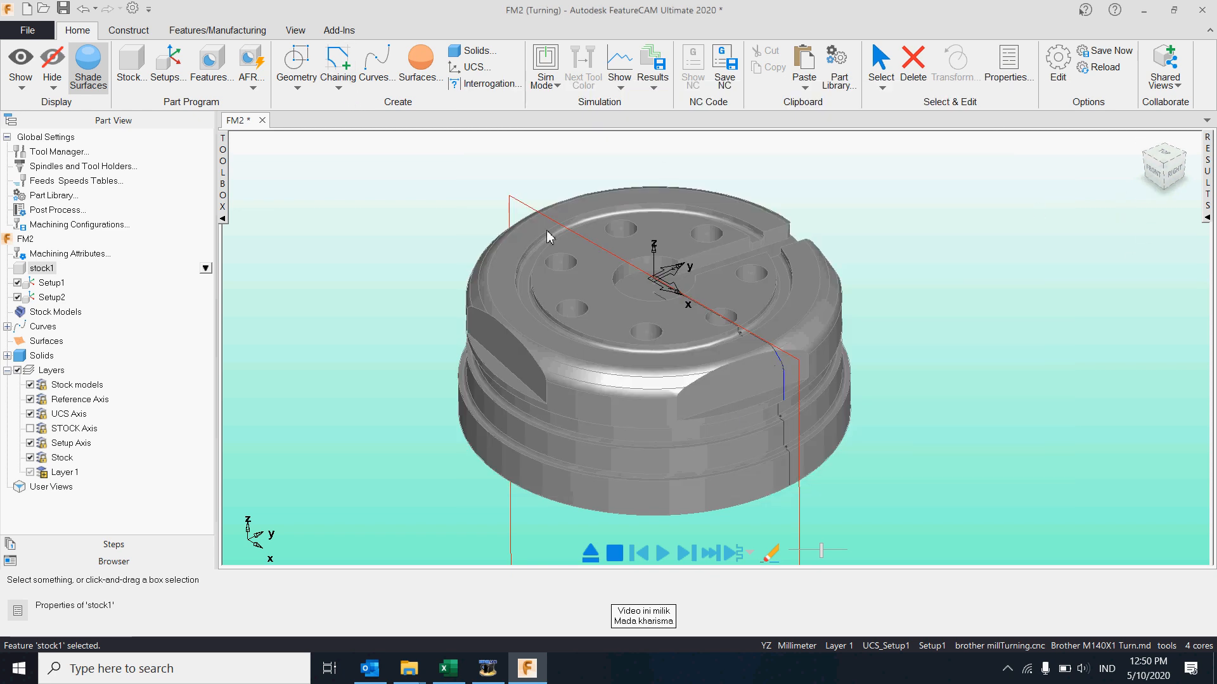
Create a Revolved Surface Boundary curve of the part using the polygonal method, with conversion to geometry enabled
left_click(339, 89)
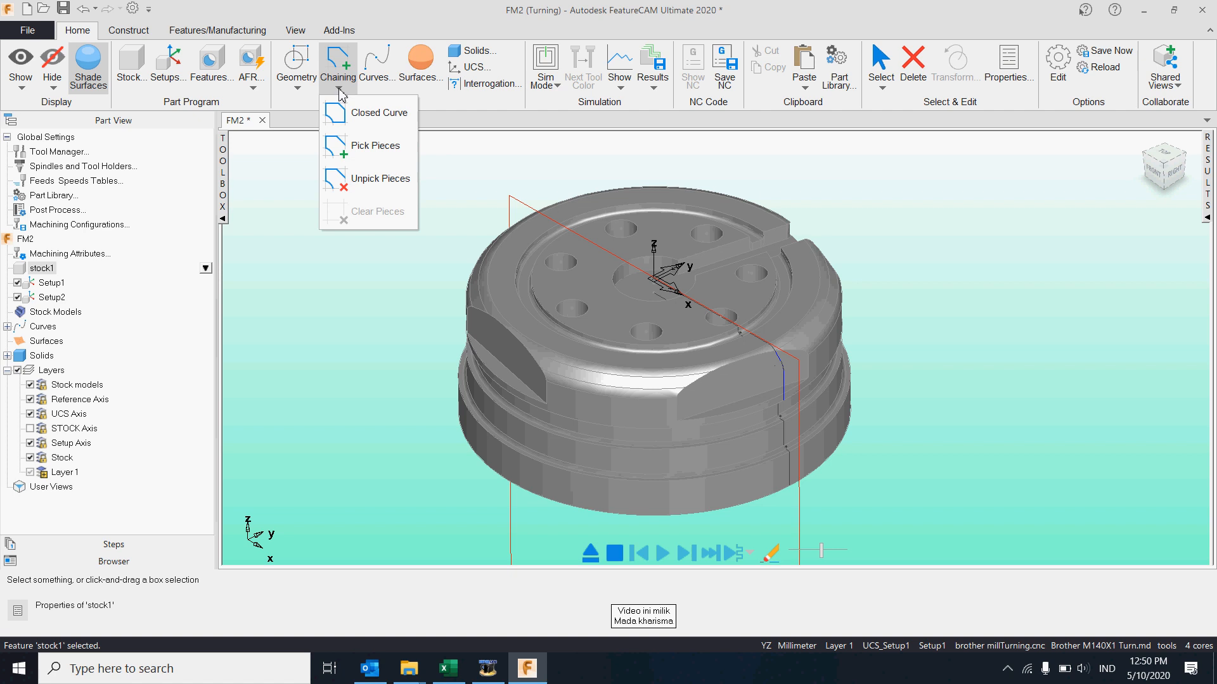
left_click(134, 32)
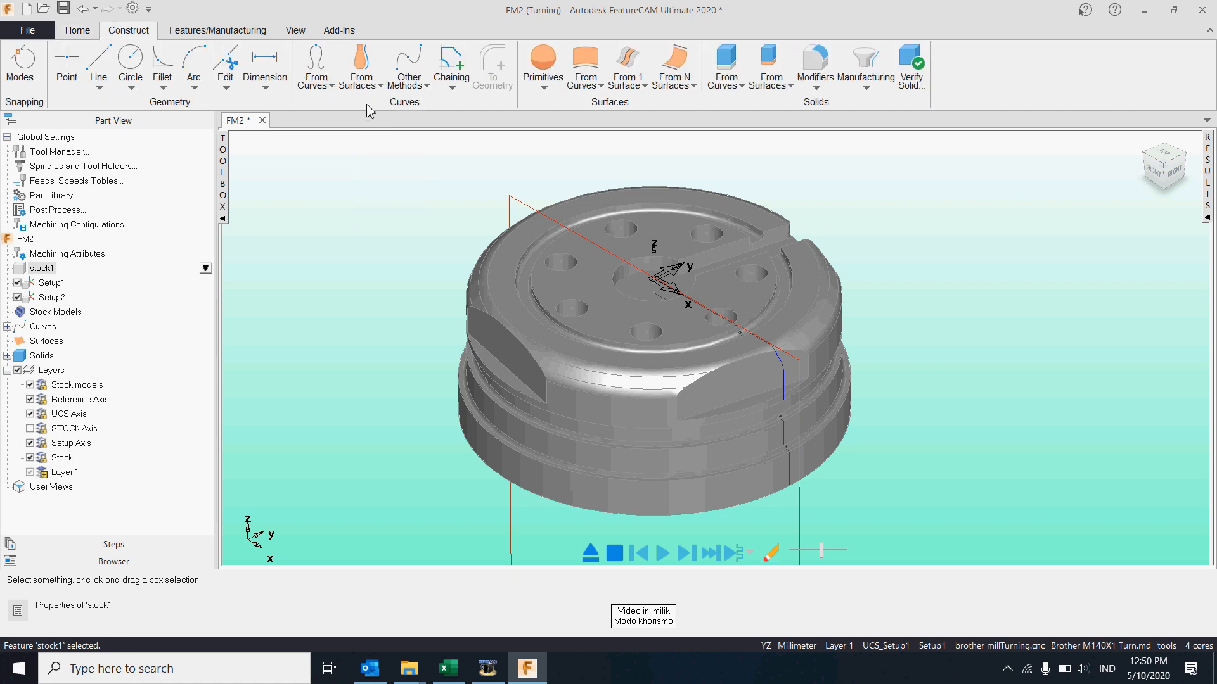
left_click(361, 73)
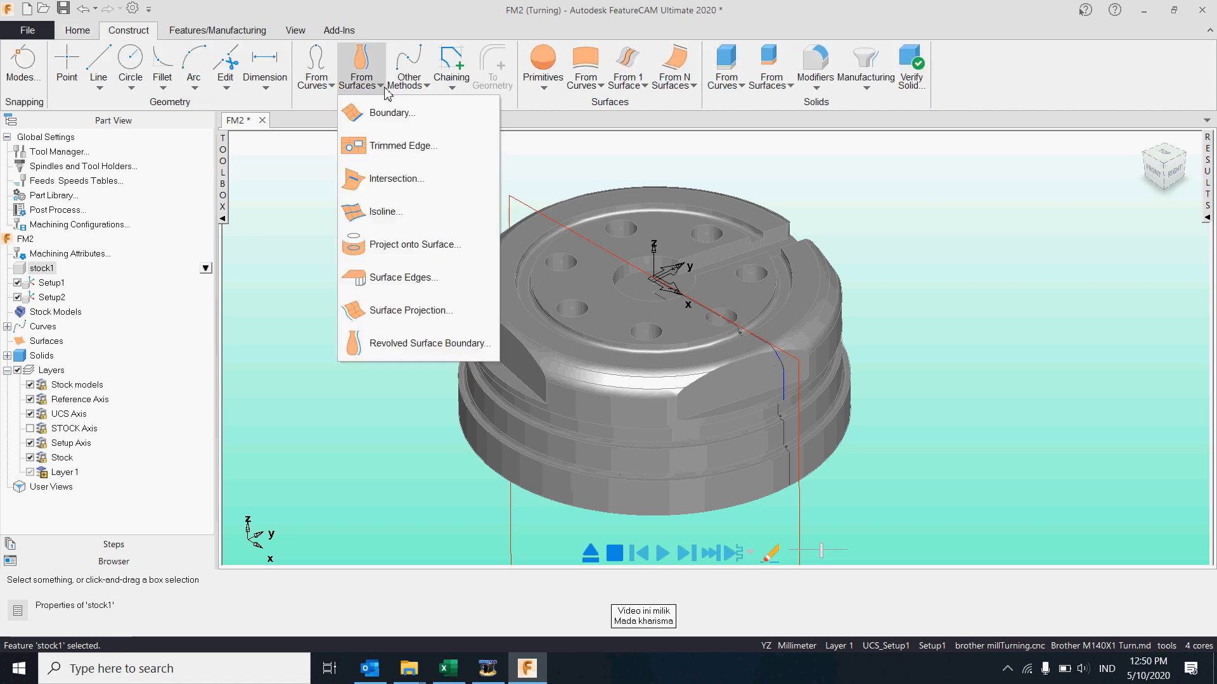
left_click(408, 345)
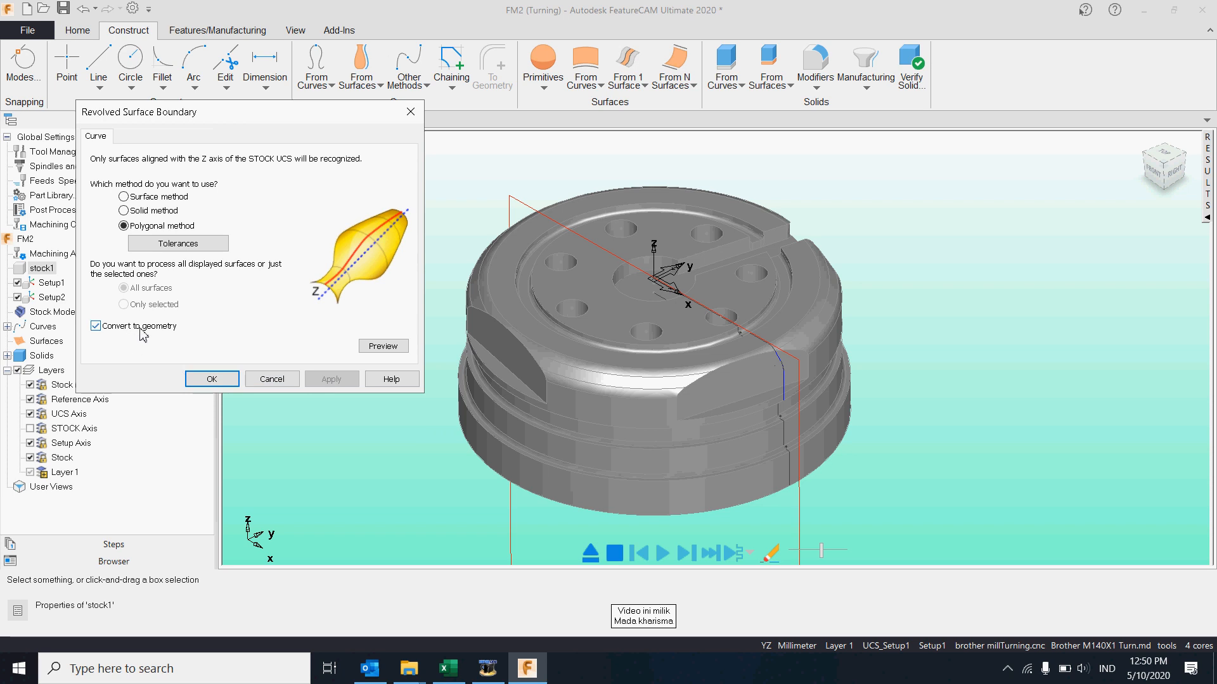
left_click(211, 379)
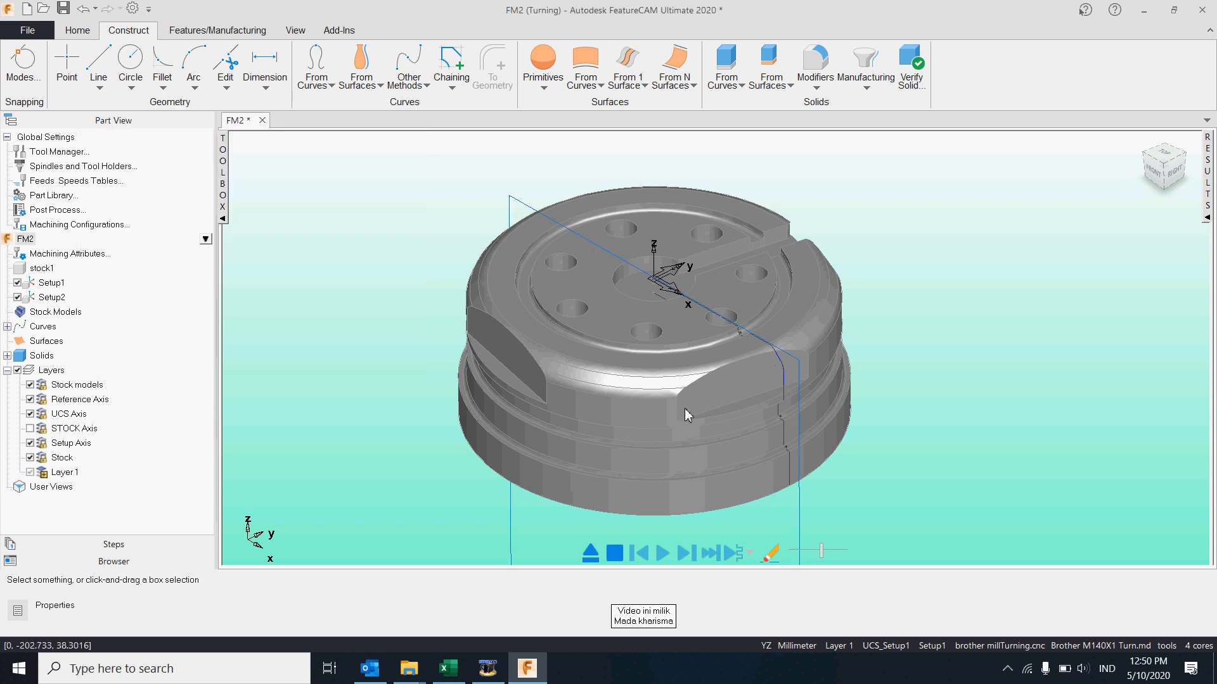
Examine the profile curve on the unshaded part from the front and home views, and restore the surface shading
left_click(77, 30)
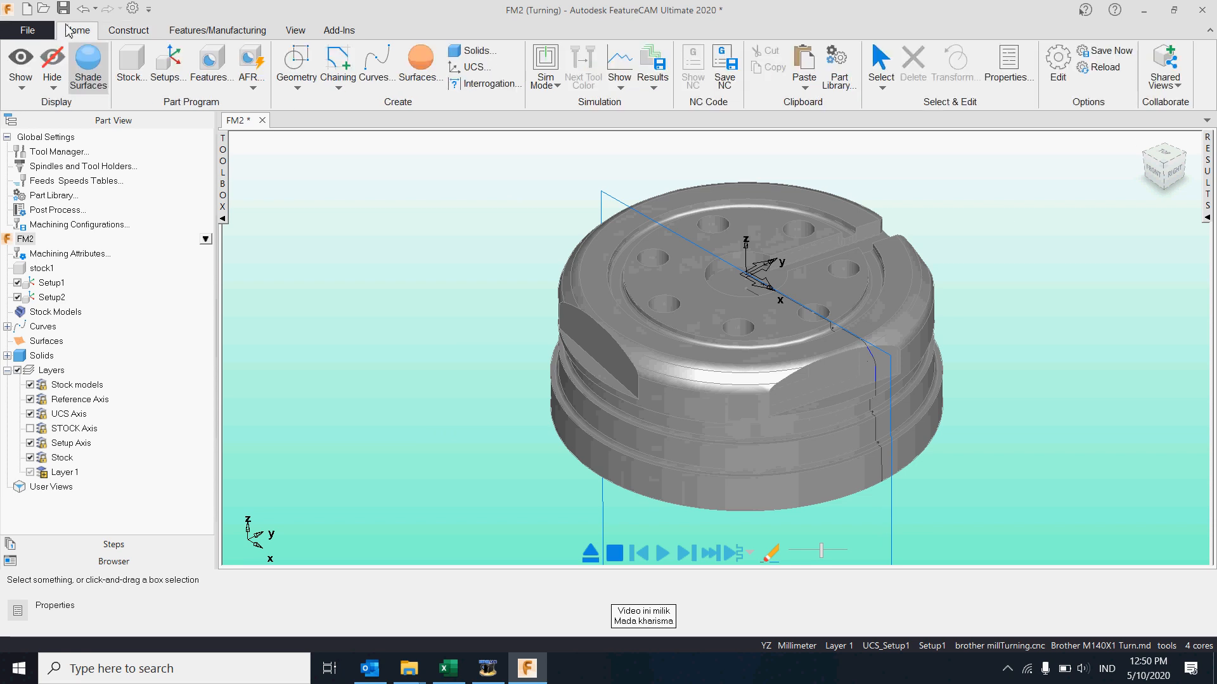
left_click(89, 69)
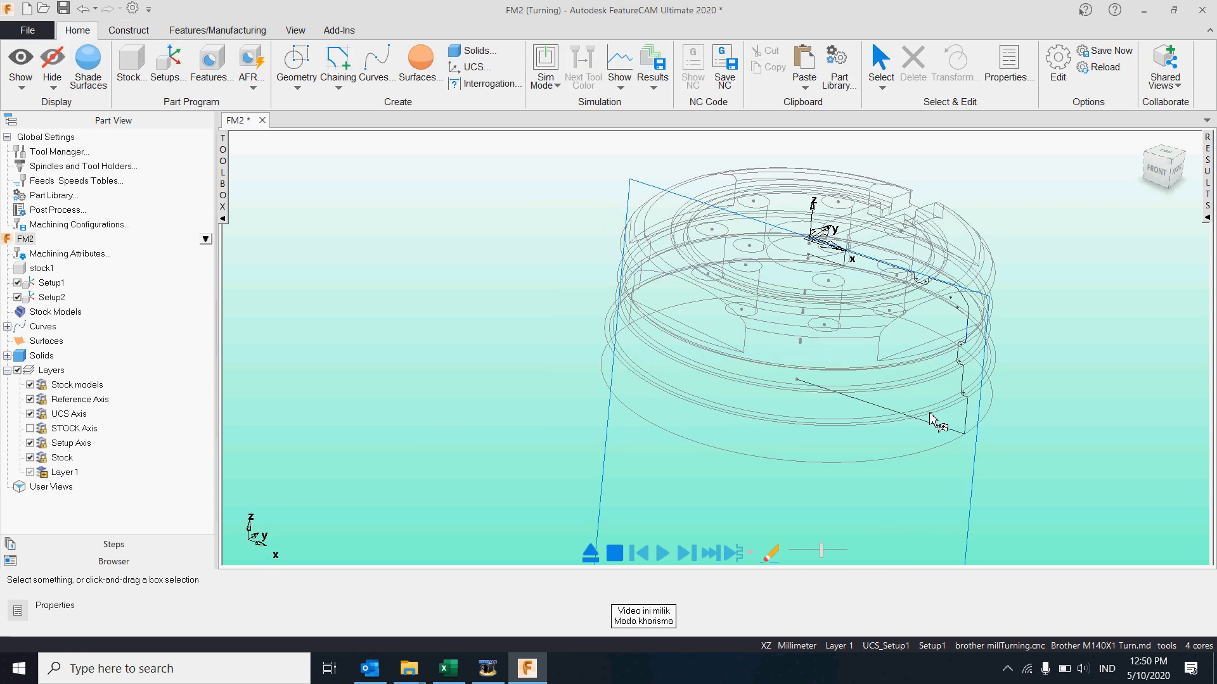
left_click(1157, 175)
scroll(768, 239, "up", 5)
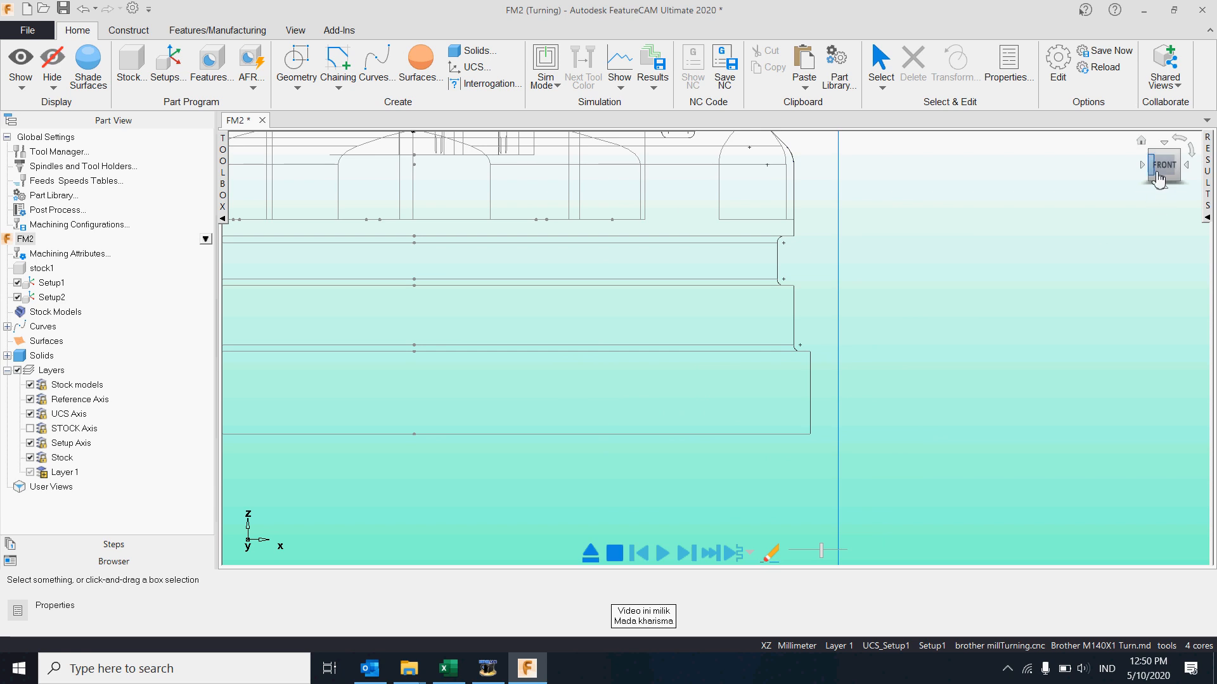
left_click(1144, 142)
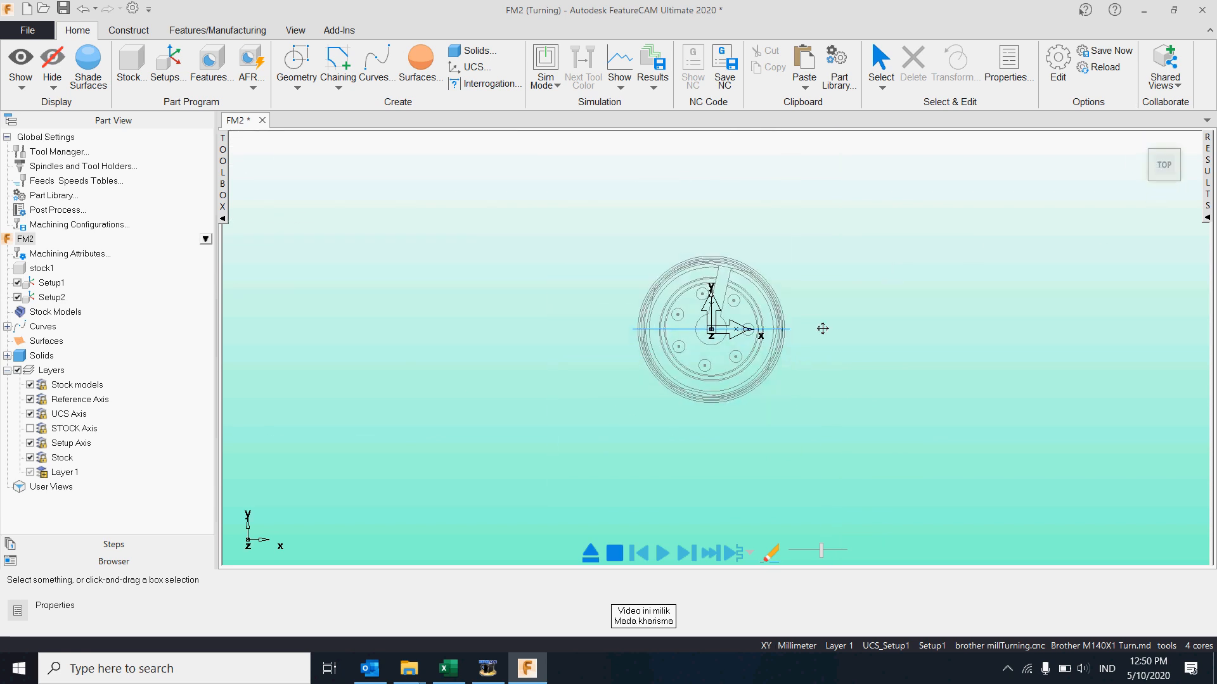
left_click(74, 61)
middle_click_drag(454, 374, 376, 272)
middle_click_drag(645, 296, 632, 363, "shift")
scroll(699, 336, "up", 4)
scroll(702, 332, "up", 1)
middle_click_drag(707, 313, 680, 354, "shift")
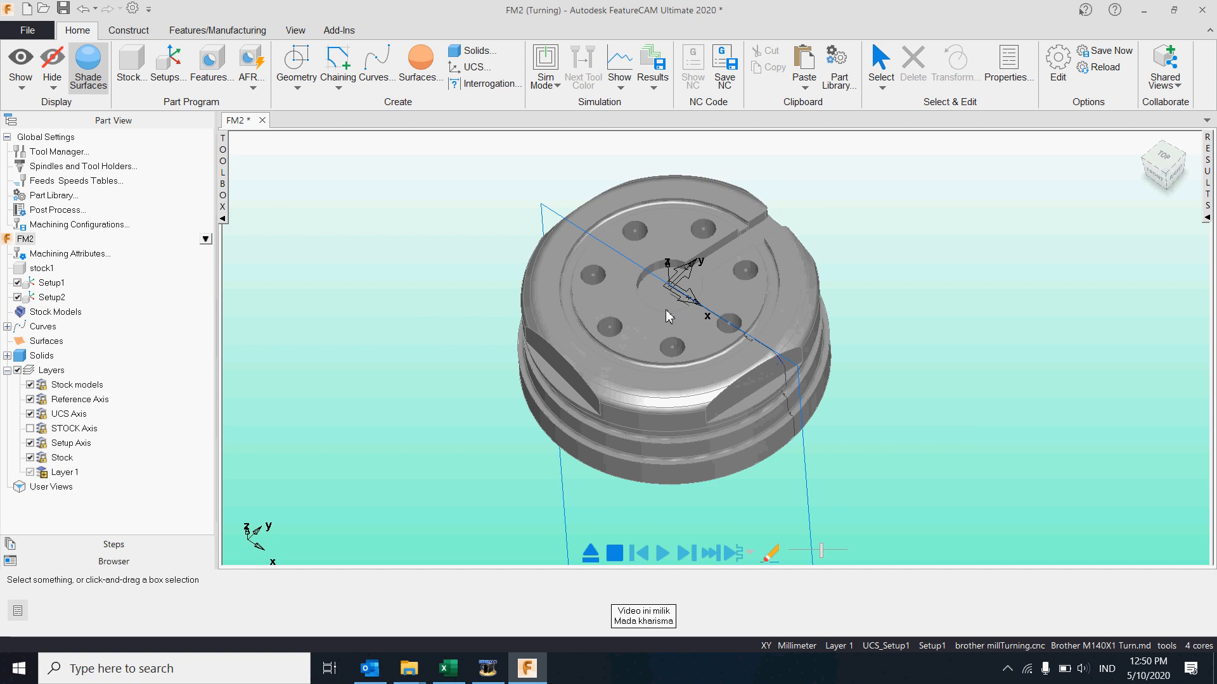
mouse_move(678, 292)
middle_mouse_down()
mouse_move(695, 271)
mouse_move(696, 284)
middle_mouse_up()
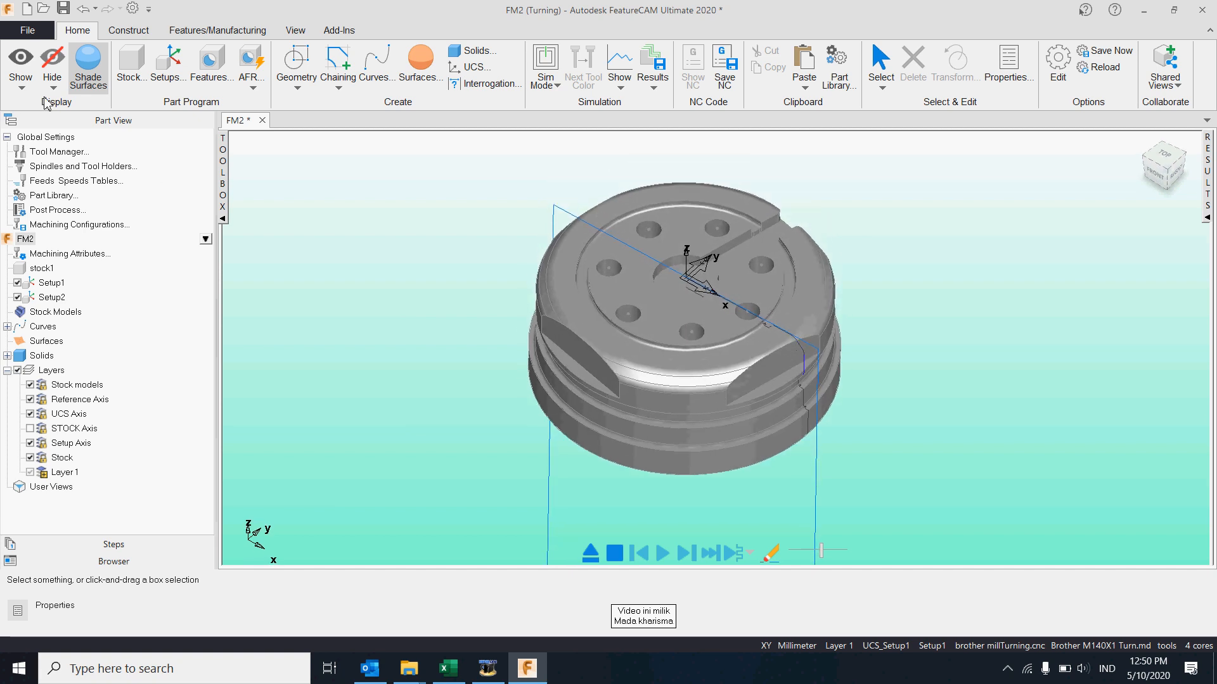
Set the turning machine view option to Horizontal lathe, vertical X axis and check the orientation in the home view
left_click(21, 33)
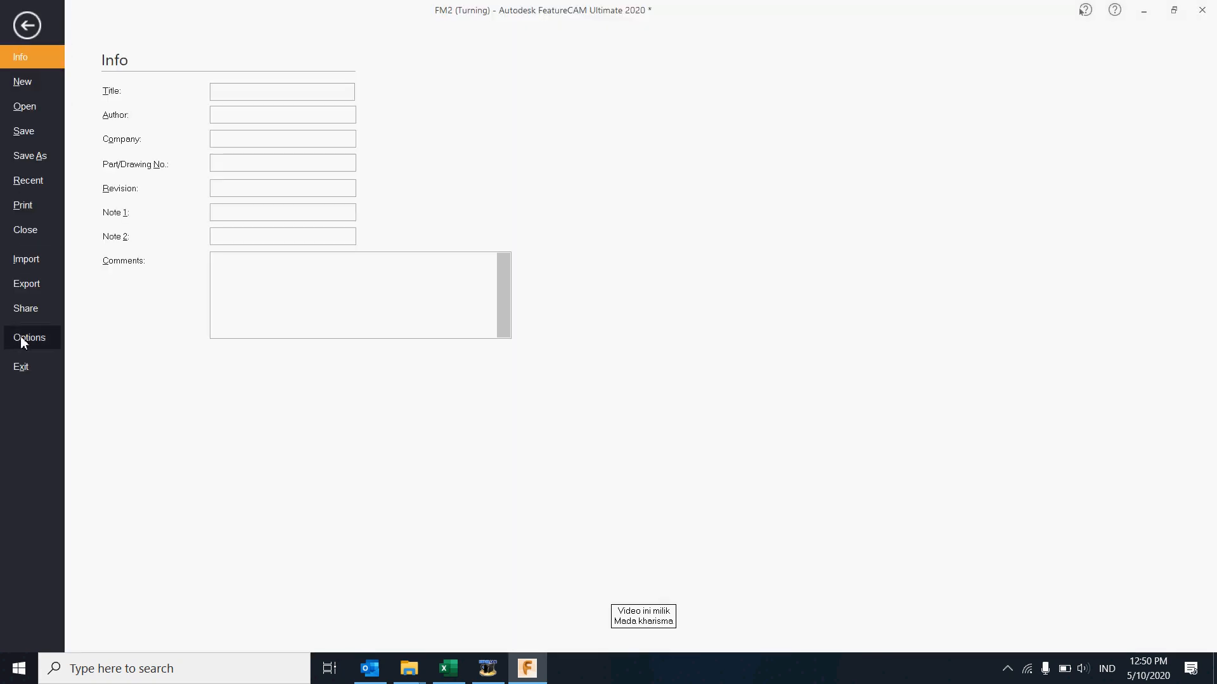
left_click(29, 338)
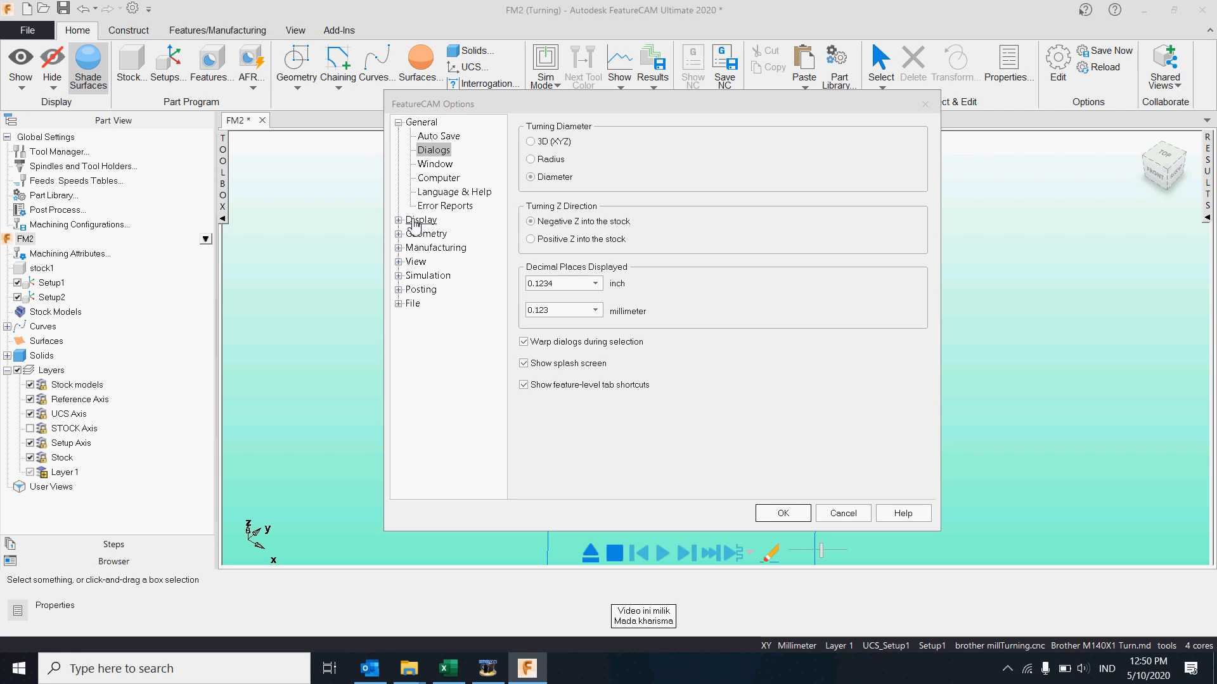
left_click(398, 262)
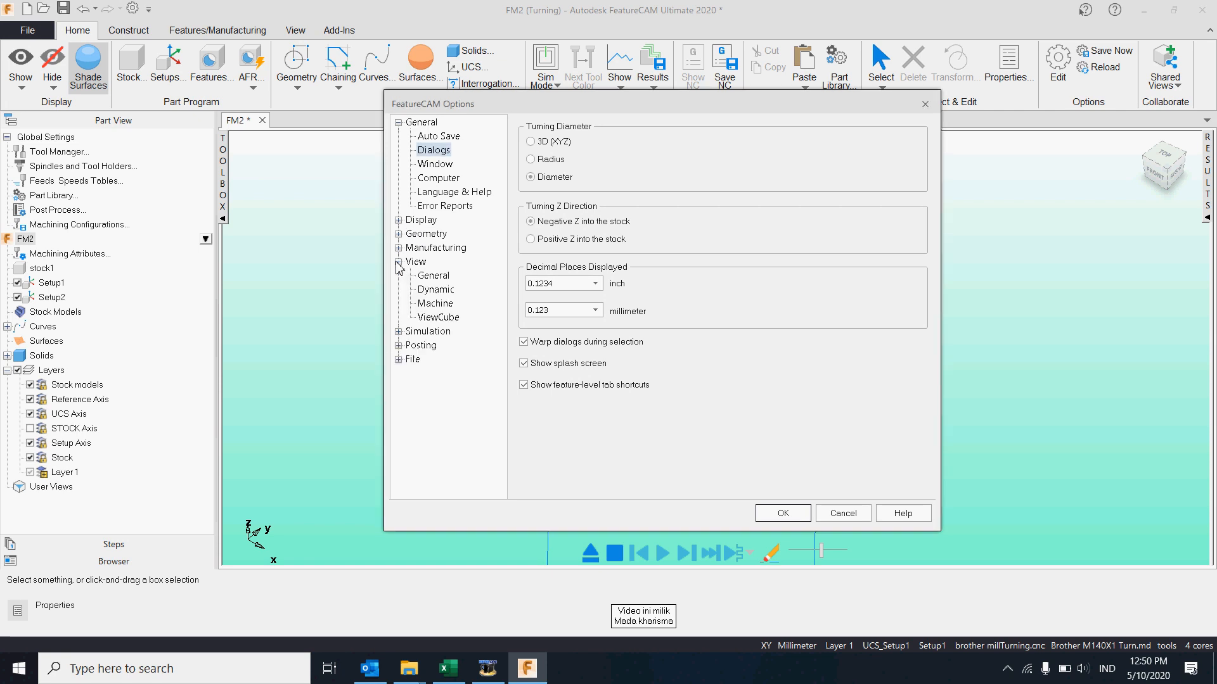
left_click(431, 292)
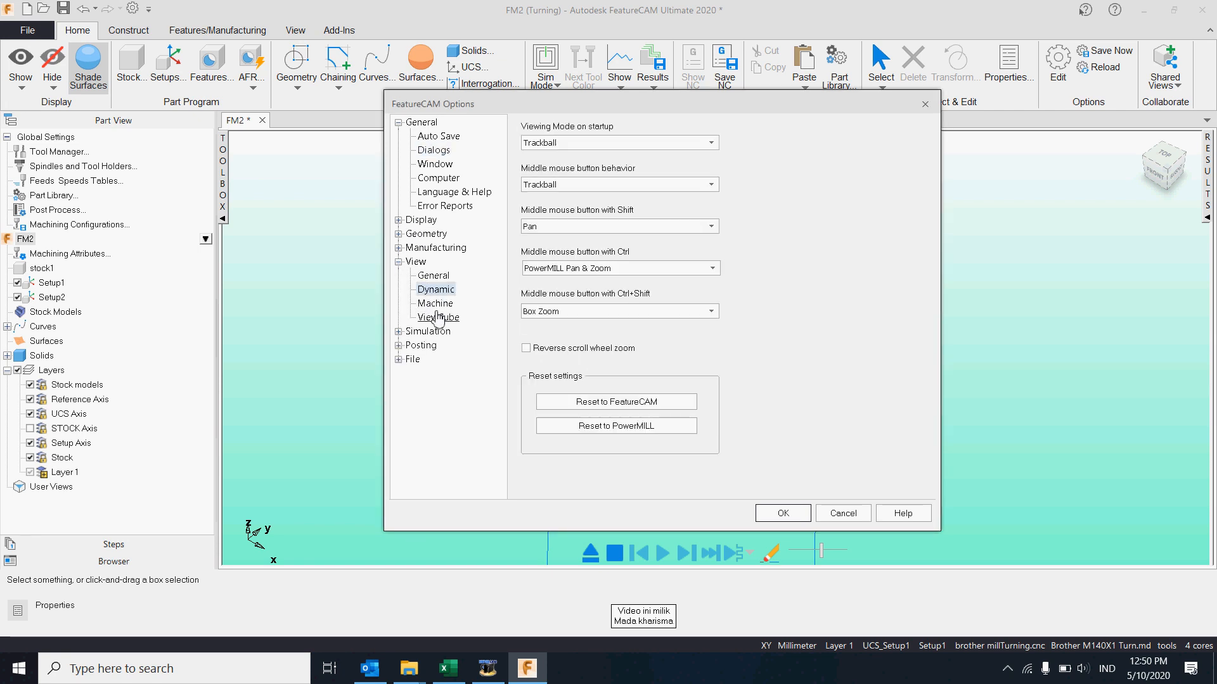
left_click(435, 304)
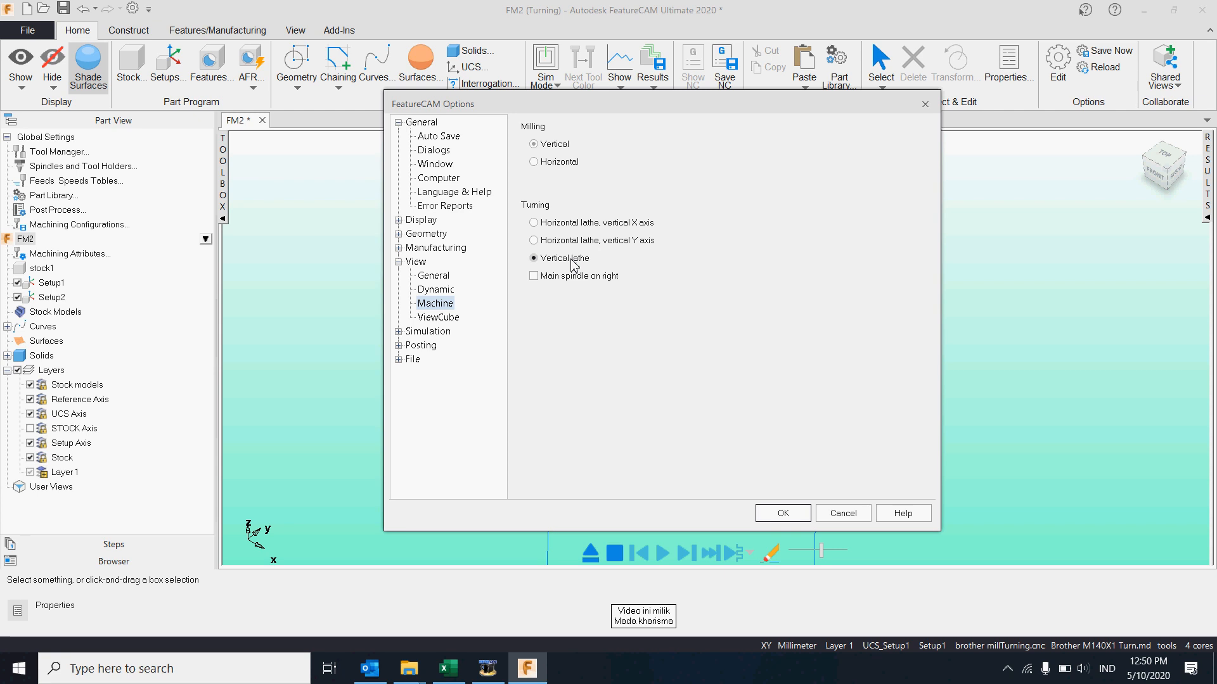
left_click(783, 514)
left_click(1142, 146)
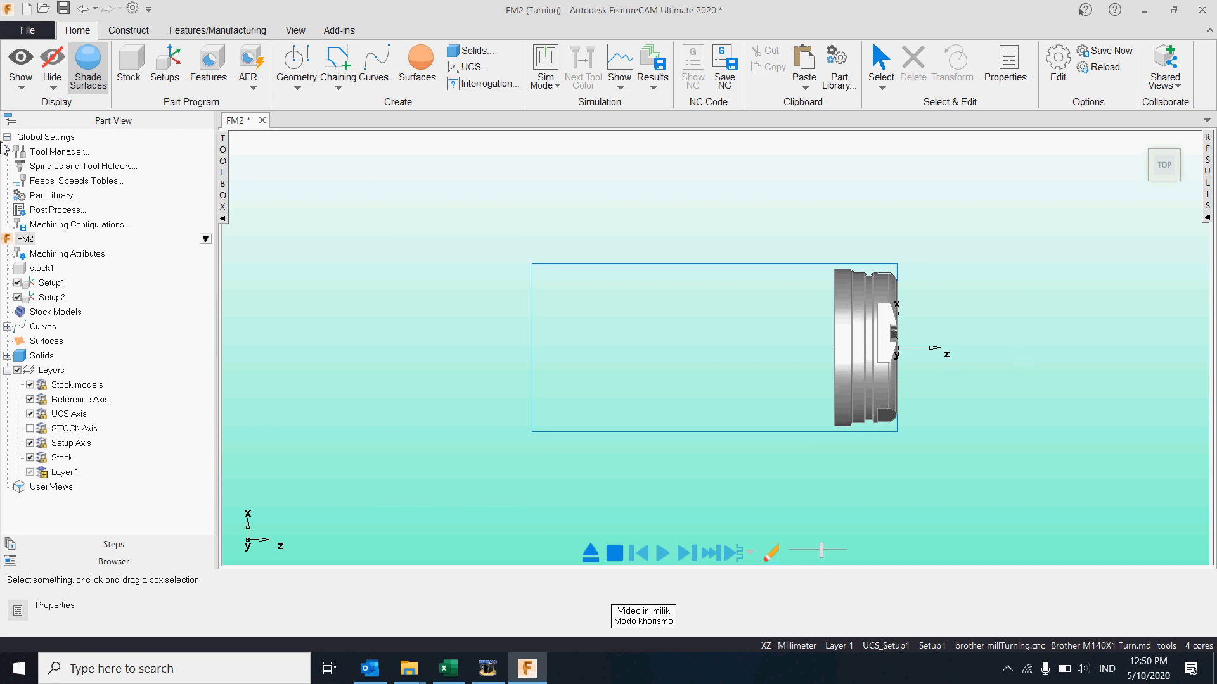
Set the turning machine view option to Vertical lathe and check the part's orientation in the home and front views
left_click(27, 29)
left_click(23, 336)
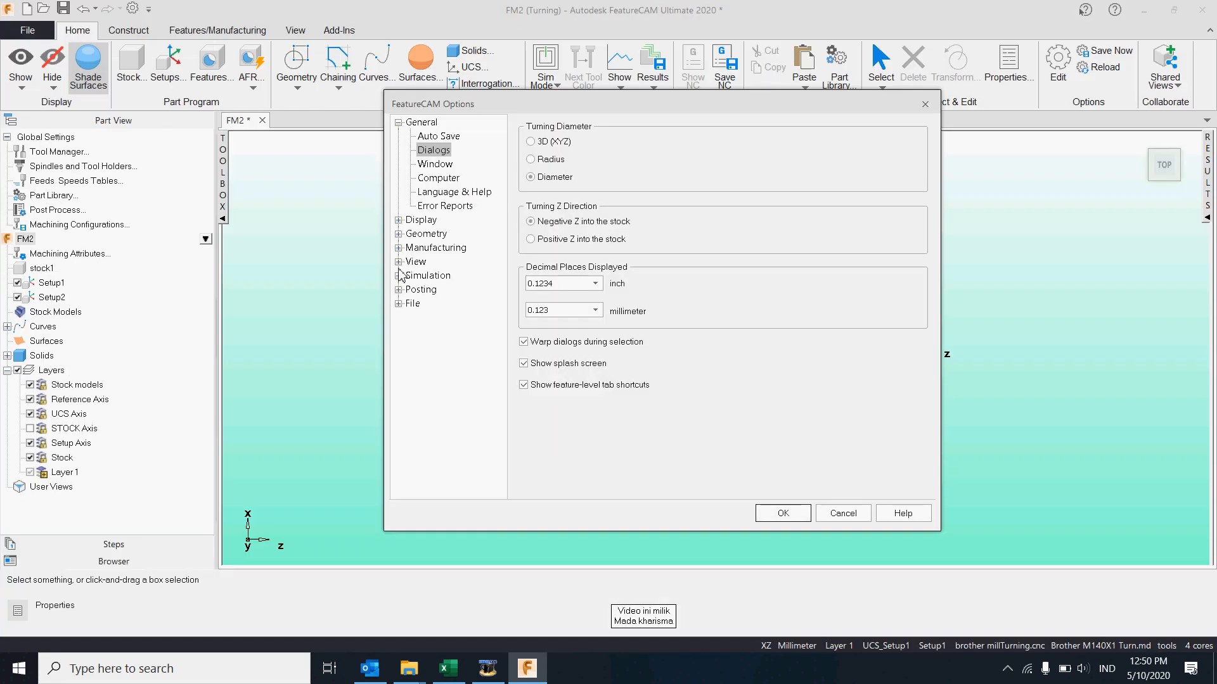
left_click(398, 262)
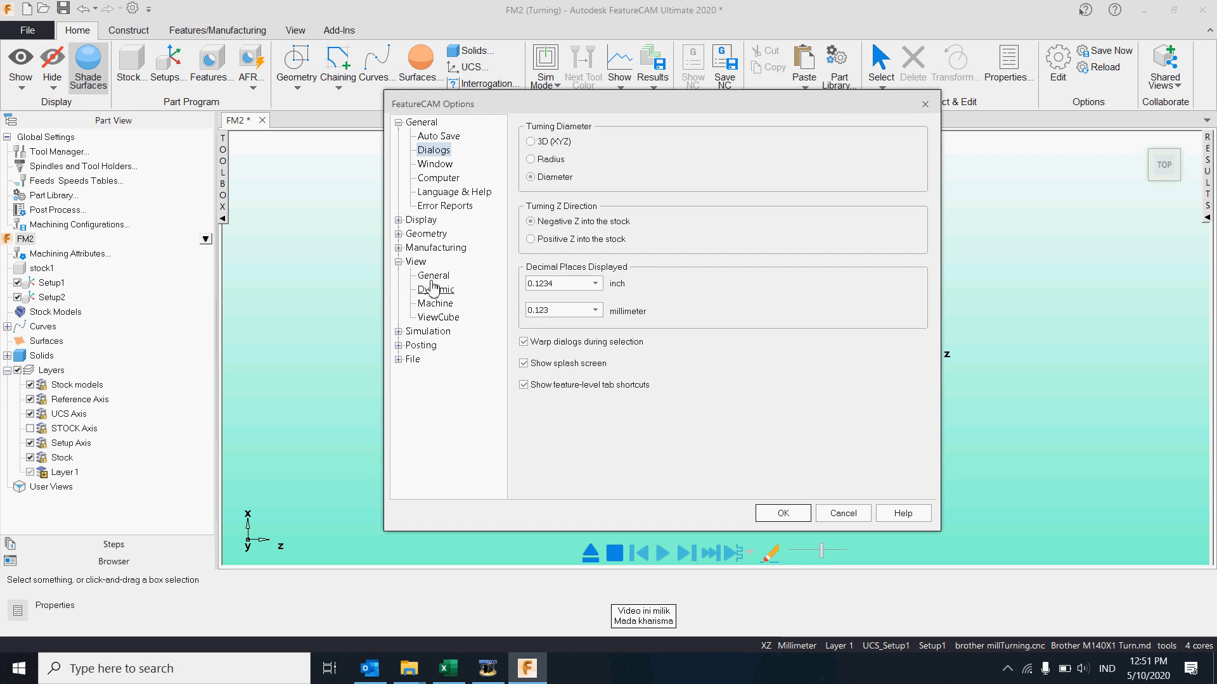
left_click(436, 304)
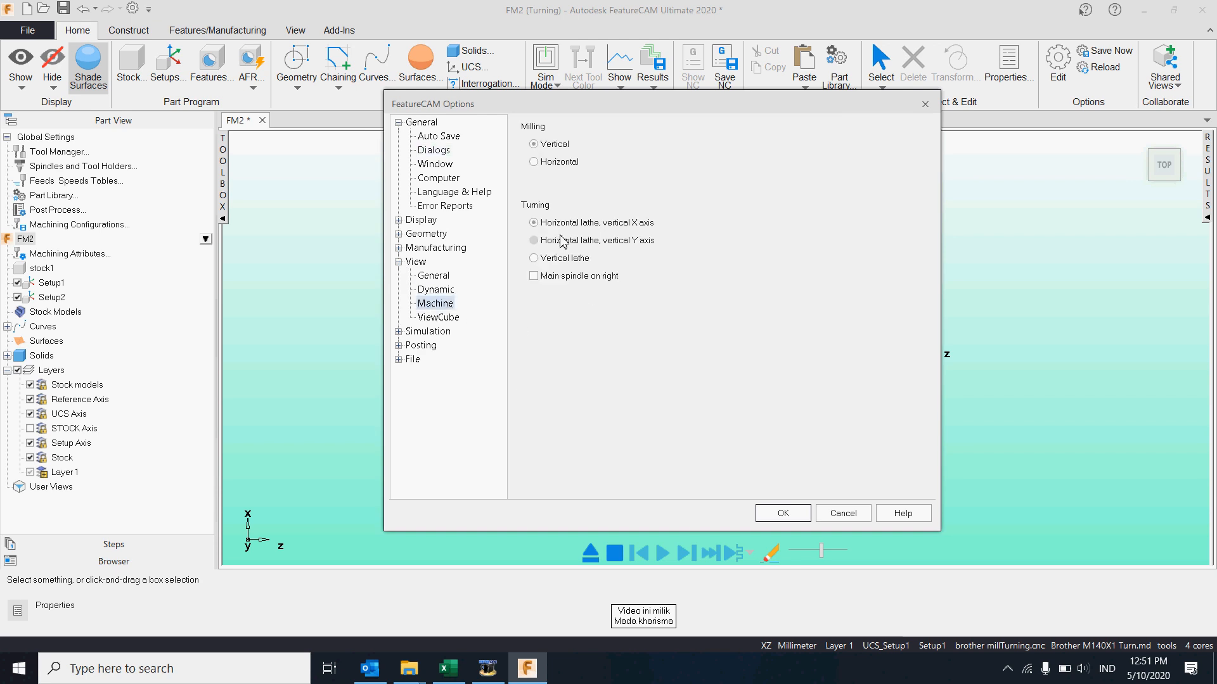
left_click(804, 513)
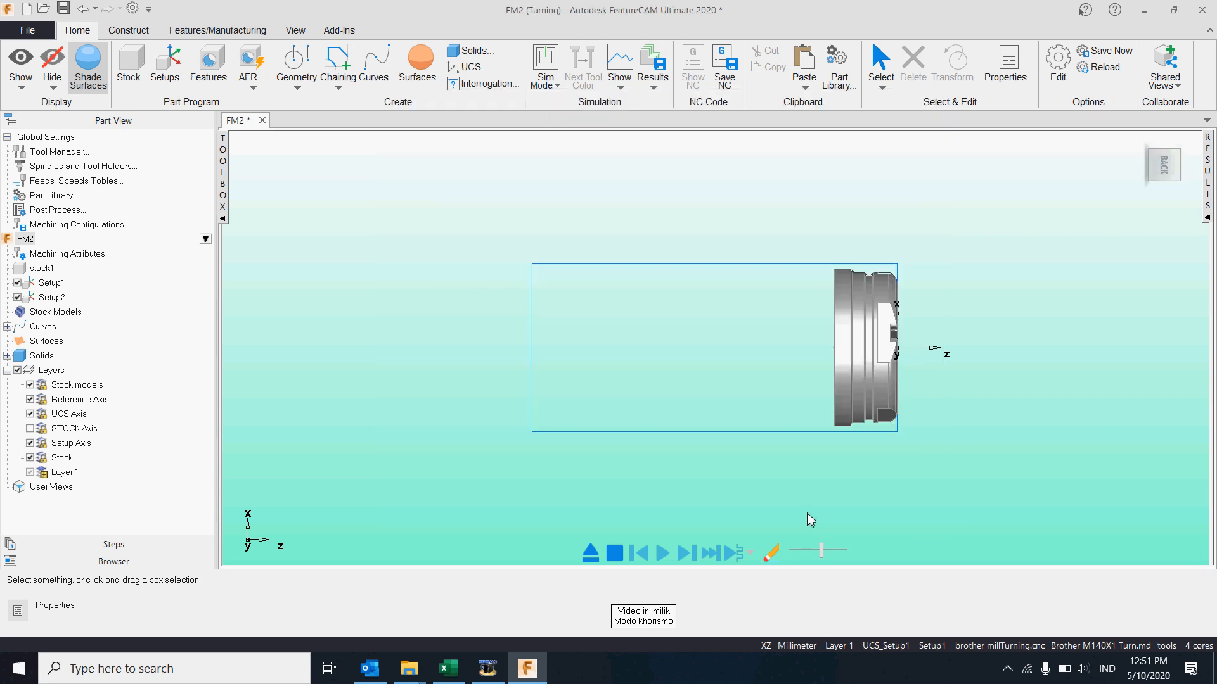
left_click(1145, 155)
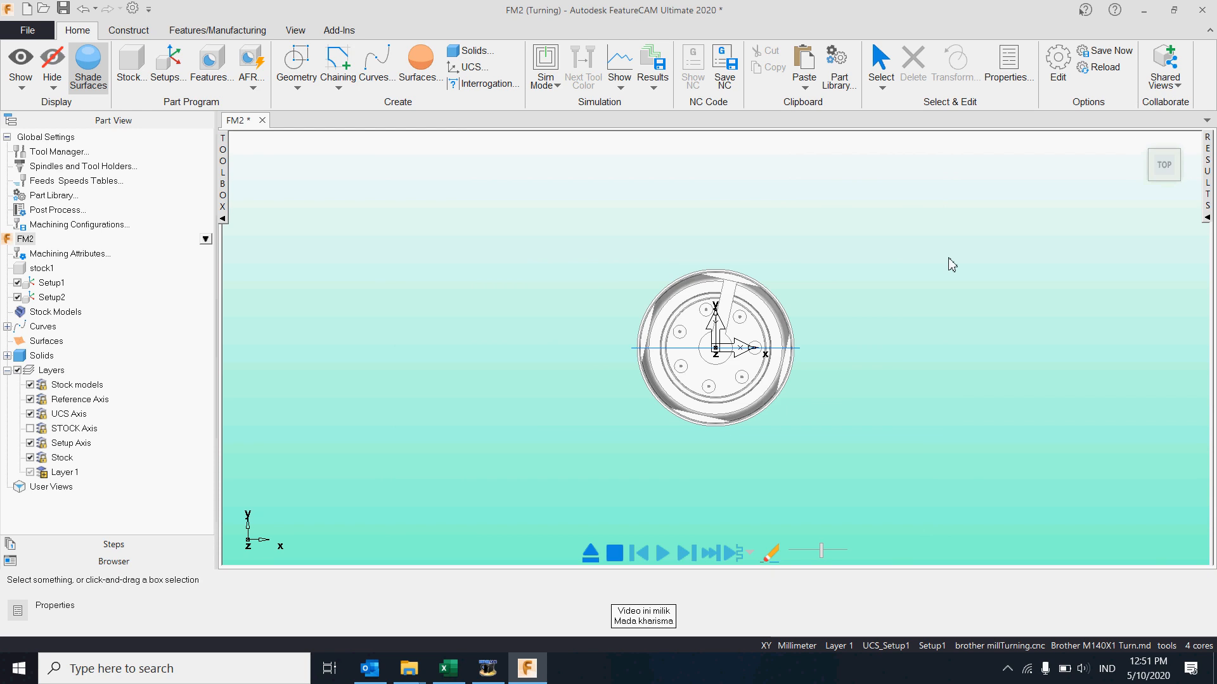
middle_click_drag(701, 374, 738, 273)
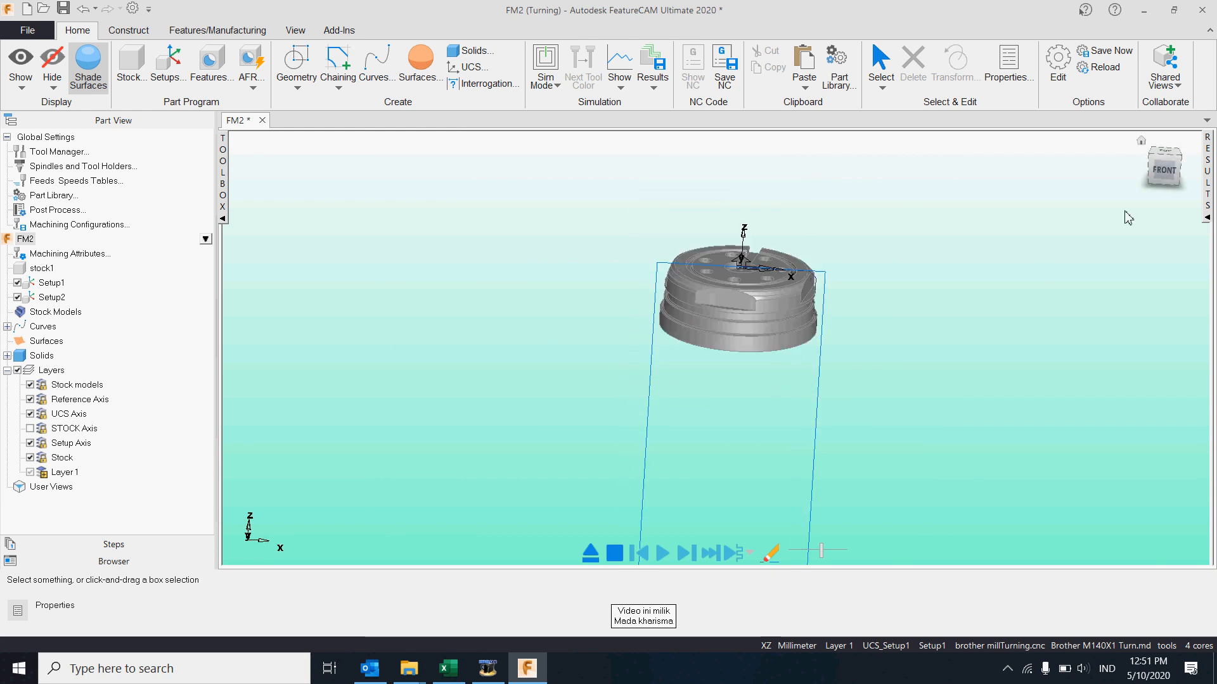
left_click(1163, 175)
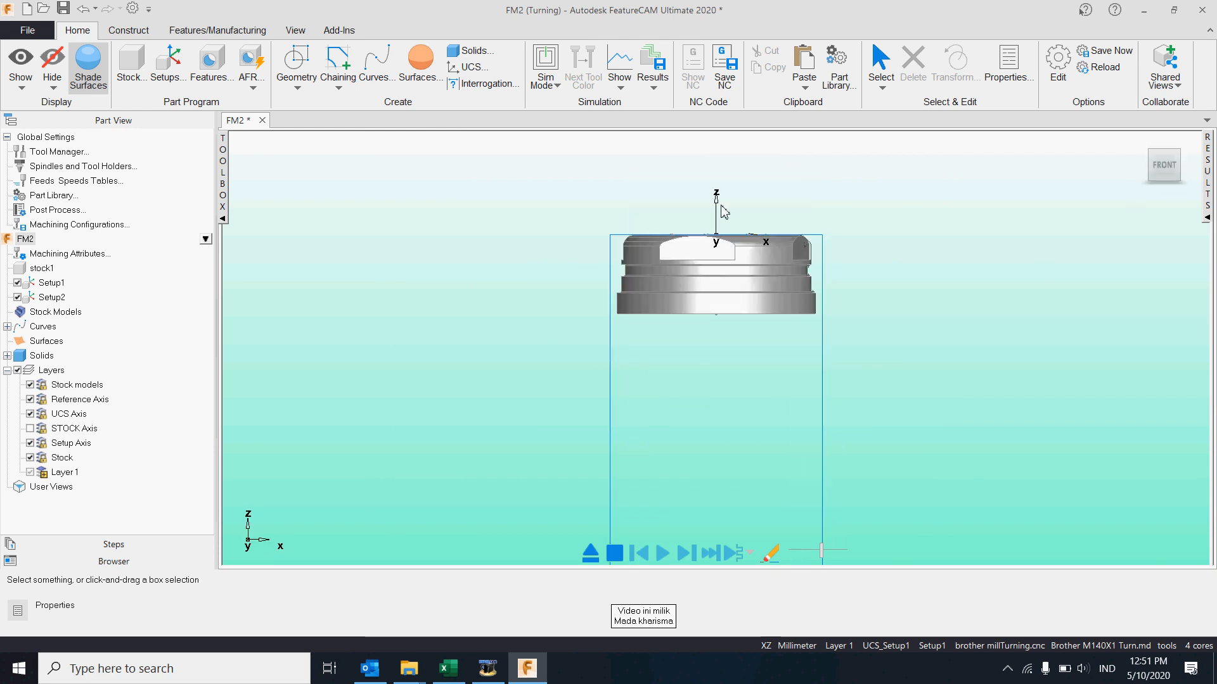
middle_click_drag(696, 274, 927, 348)
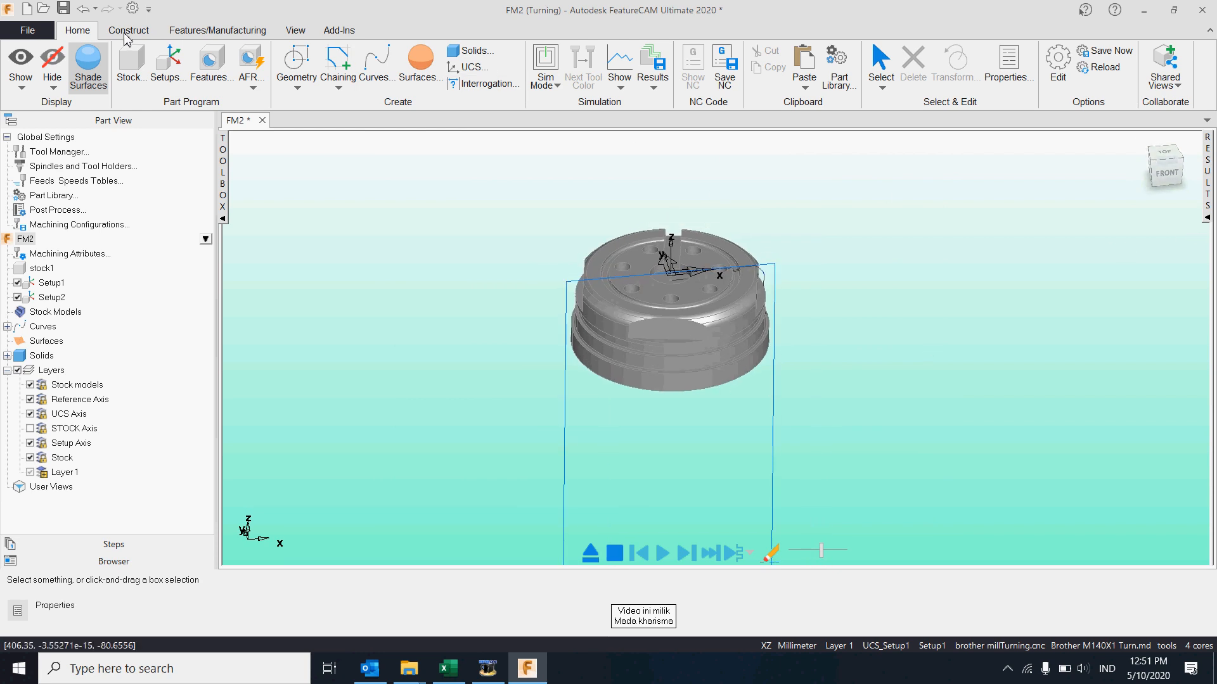
Start a turning Face feature from dimensions in Setup1, with 0.5 mm thickness, inner diameter 0 and negative feed direction, and preview it
left_click(210, 63)
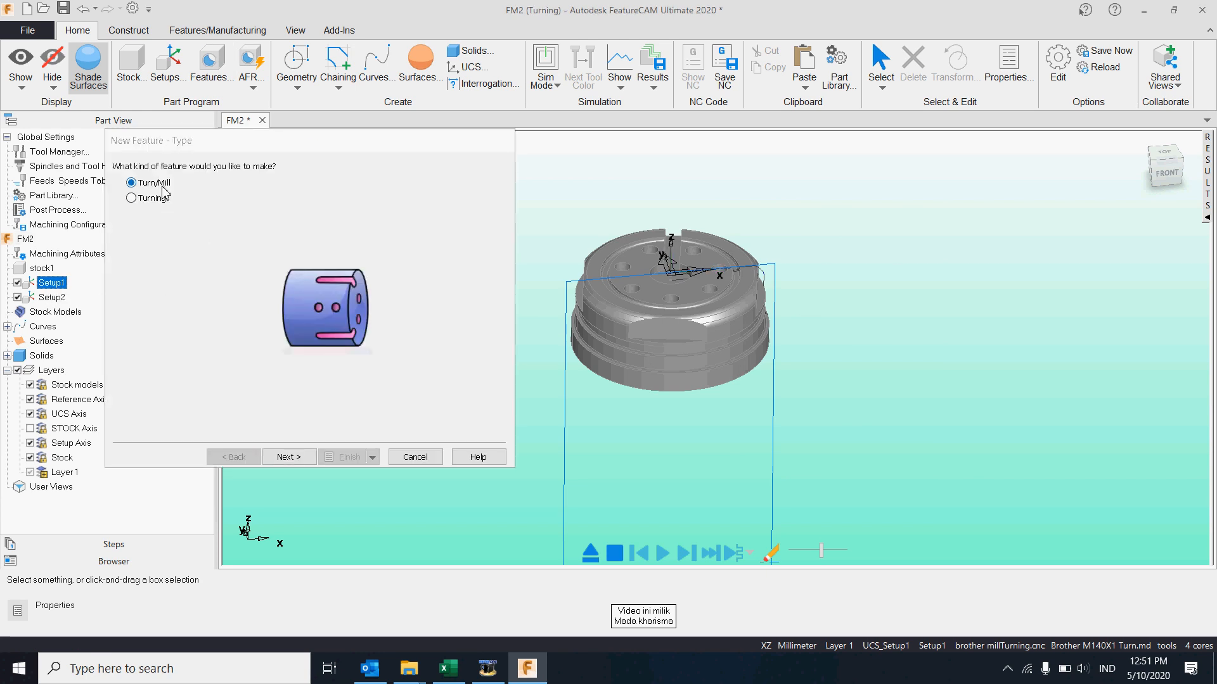
left_click(152, 198)
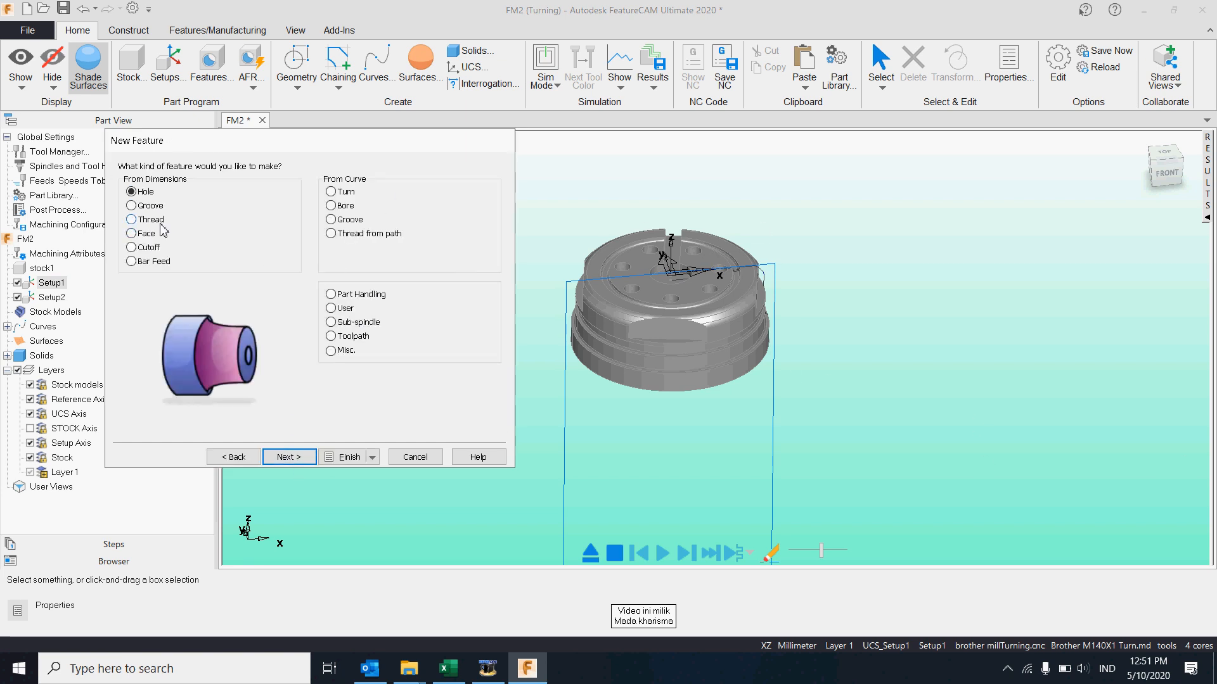
left_click(133, 234)
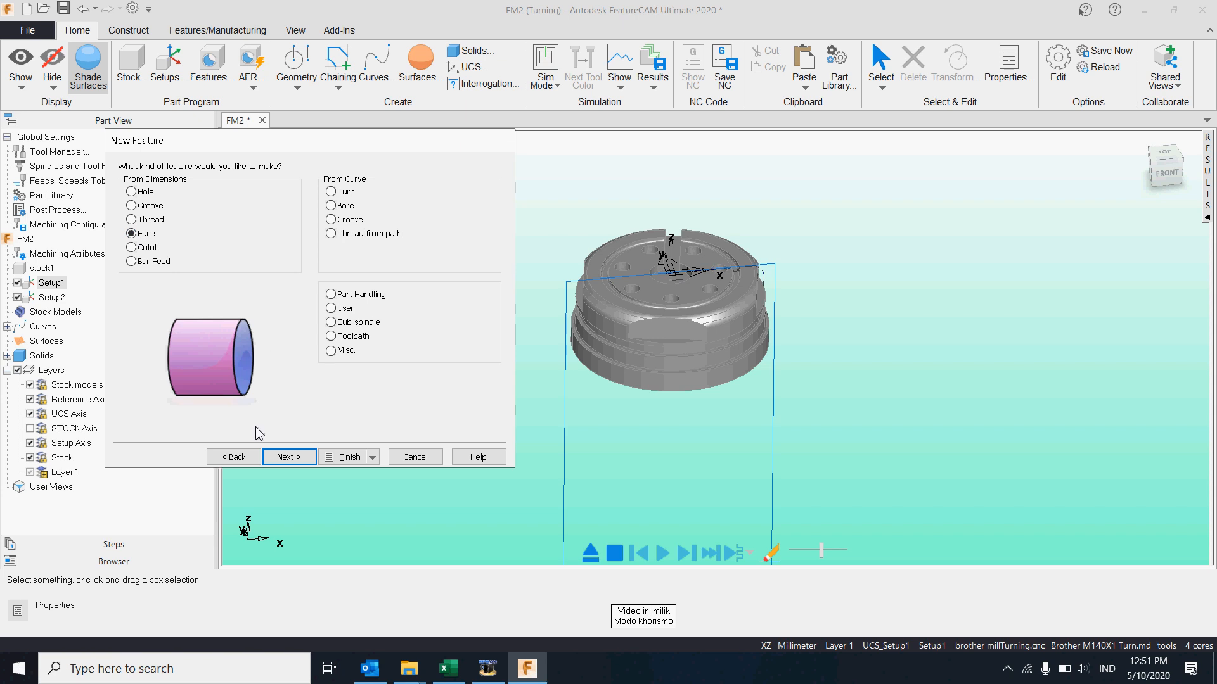
left_click(298, 456)
left_click(477, 420)
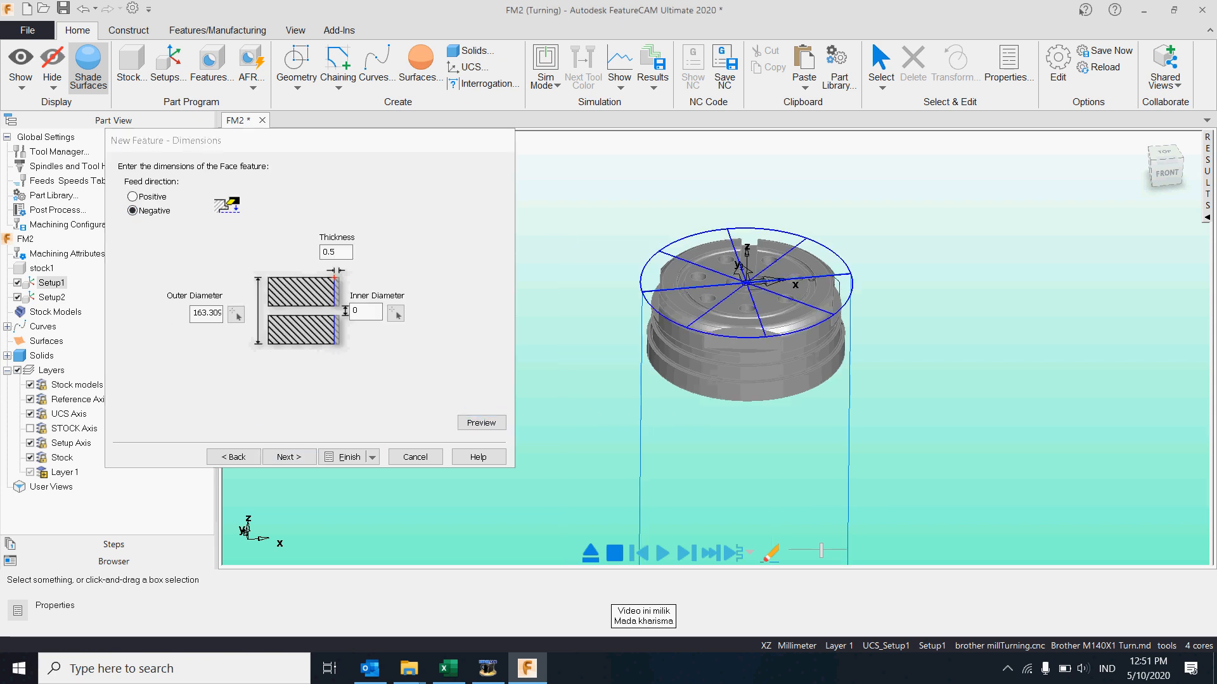
left_click(1169, 175)
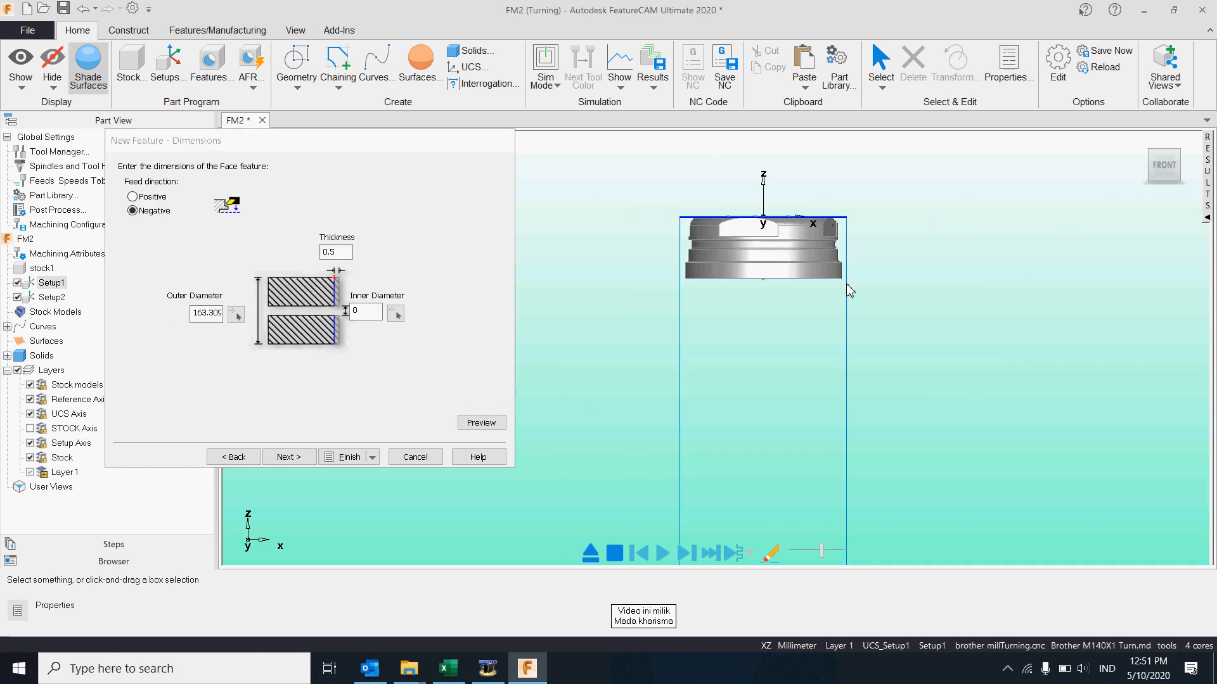
scroll(792, 219, "up", 5)
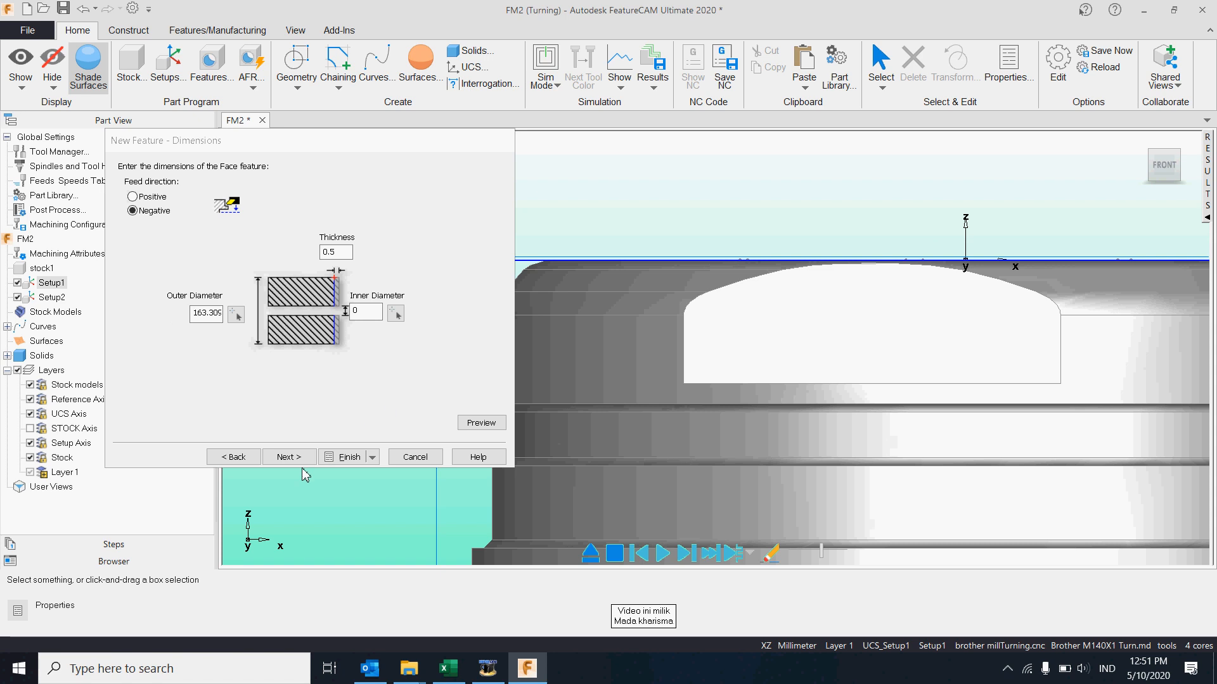
Locate the face at Z 0.0, finish the feature and accept its properties
left_click(293, 462)
key("Return")
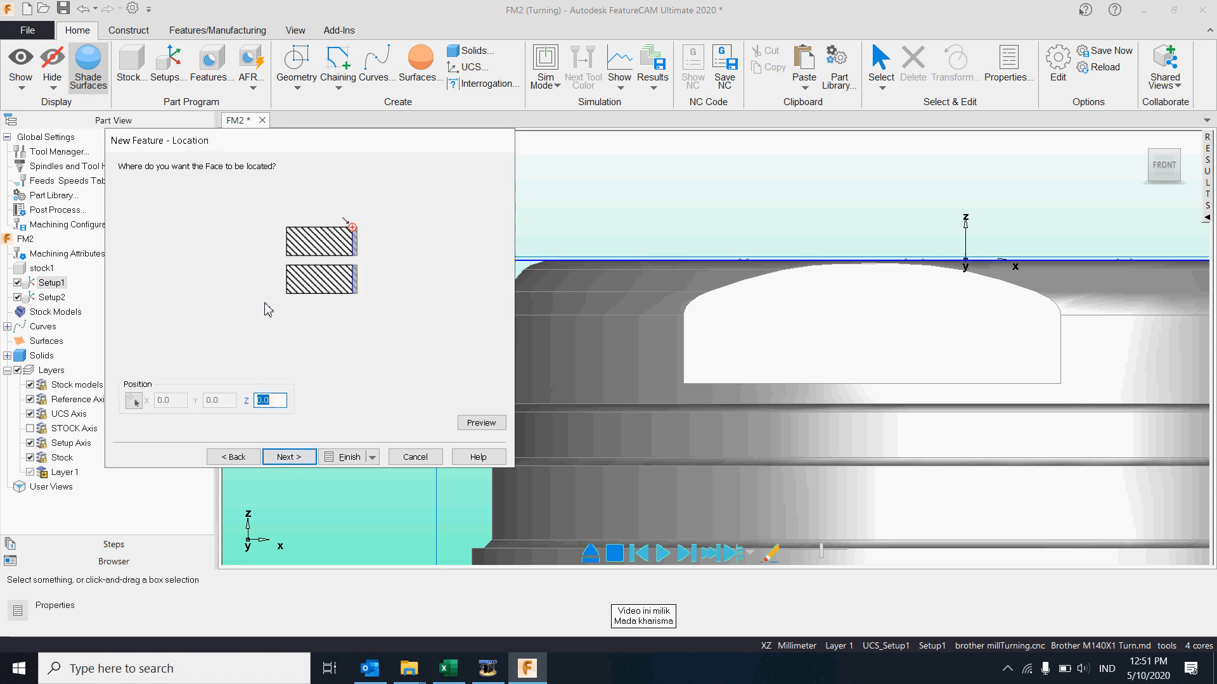
left_click(270, 400)
scroll(946, 255, "up", 3)
scroll(928, 253, "down", 5)
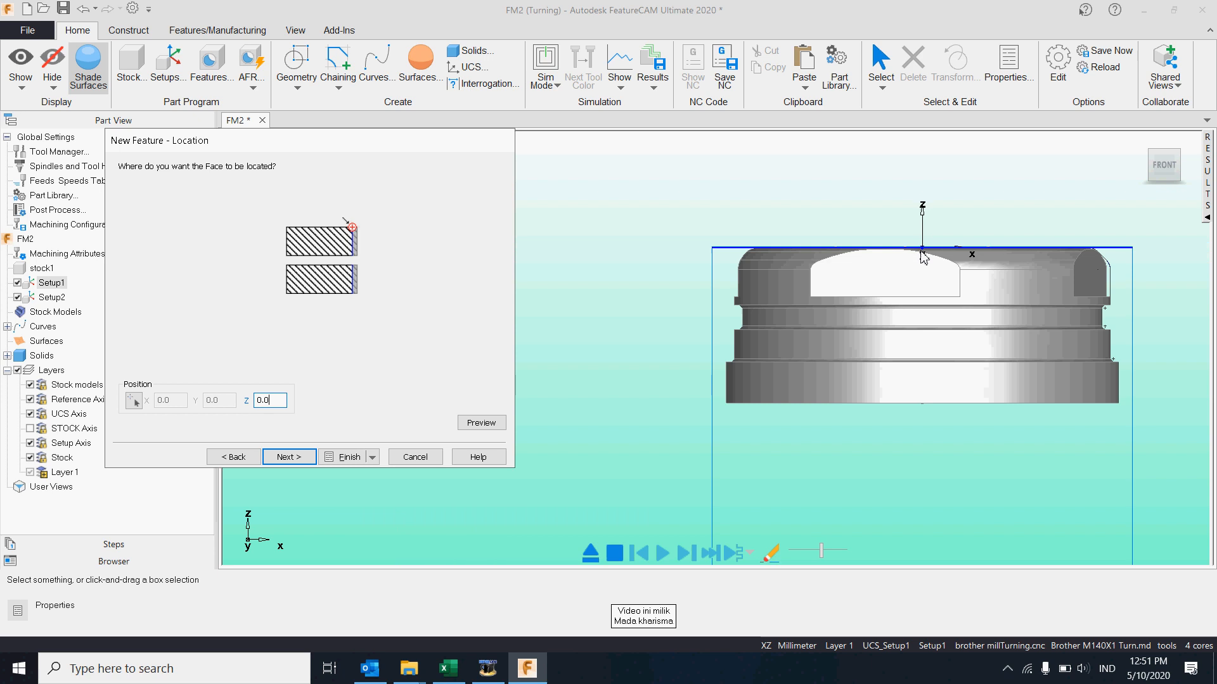
left_click(281, 457)
left_click(353, 462)
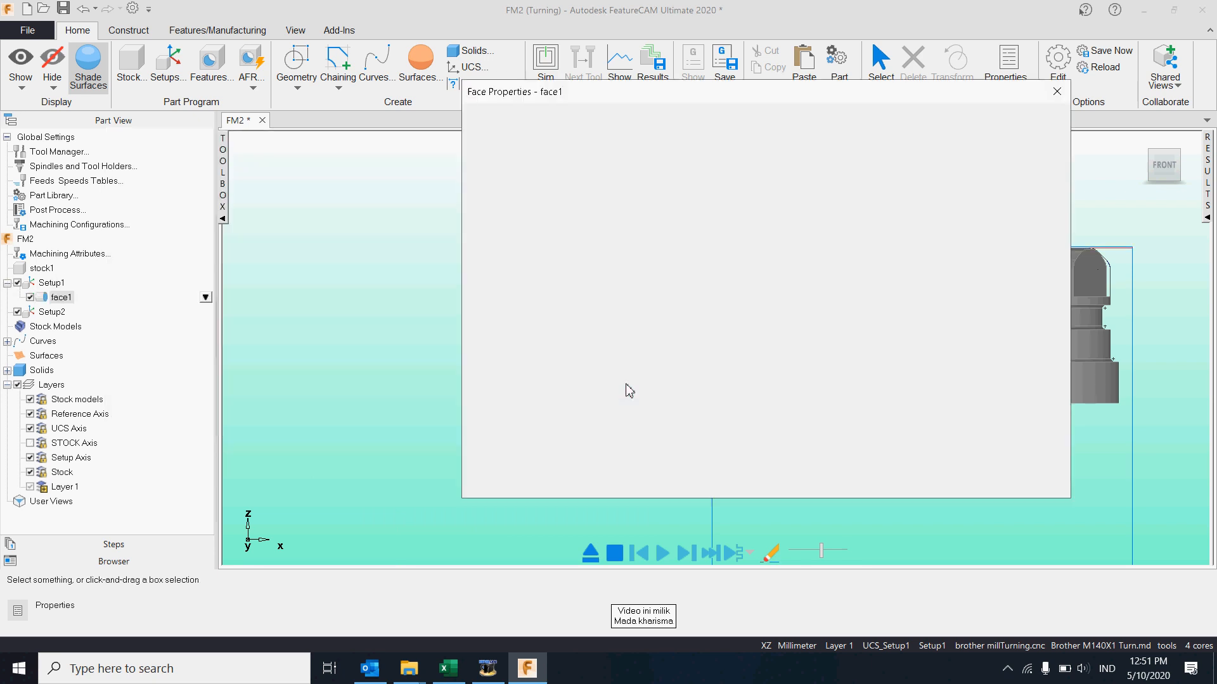
left_click(790, 483)
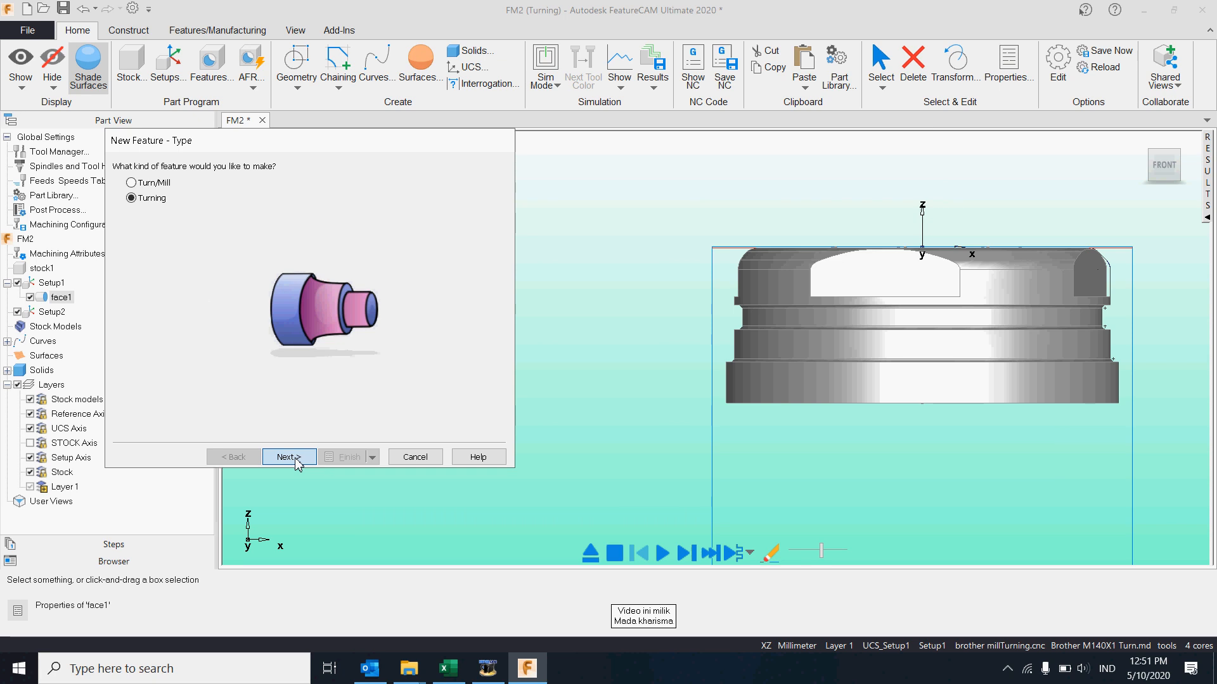
Start a turning Turn feature from a curve, open curve chaining for its profile and turn off surface shading on the part
left_click(289, 457)
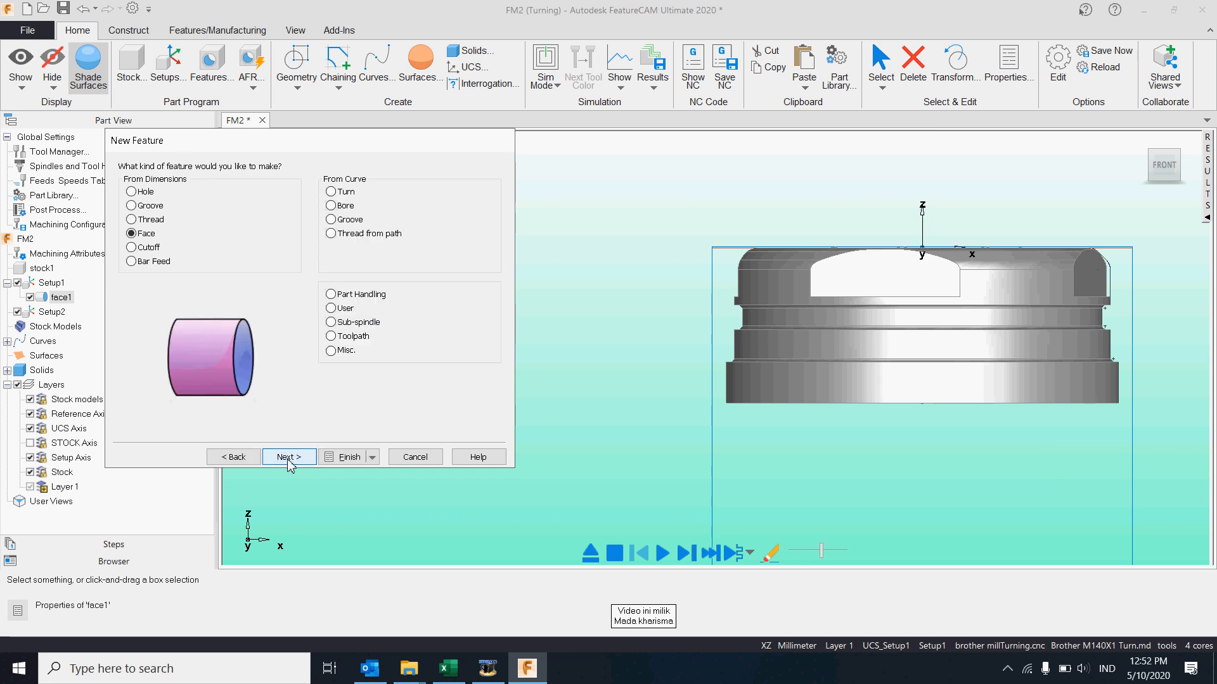
left_click(342, 189)
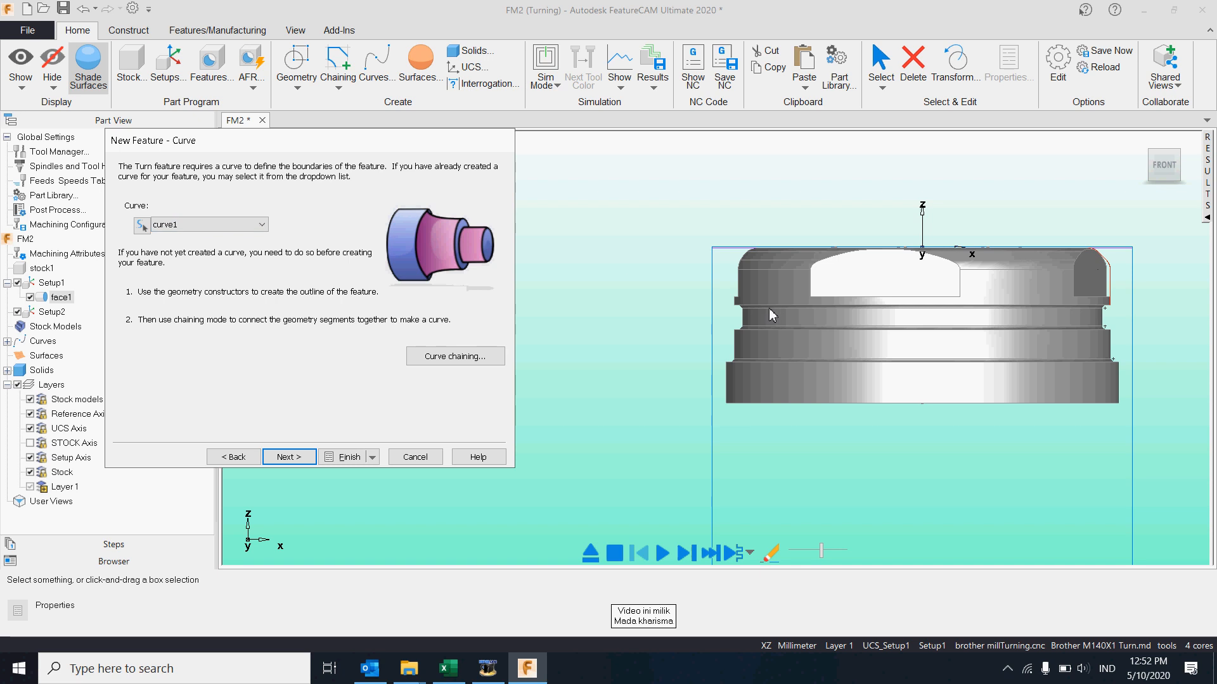
left_click(455, 356)
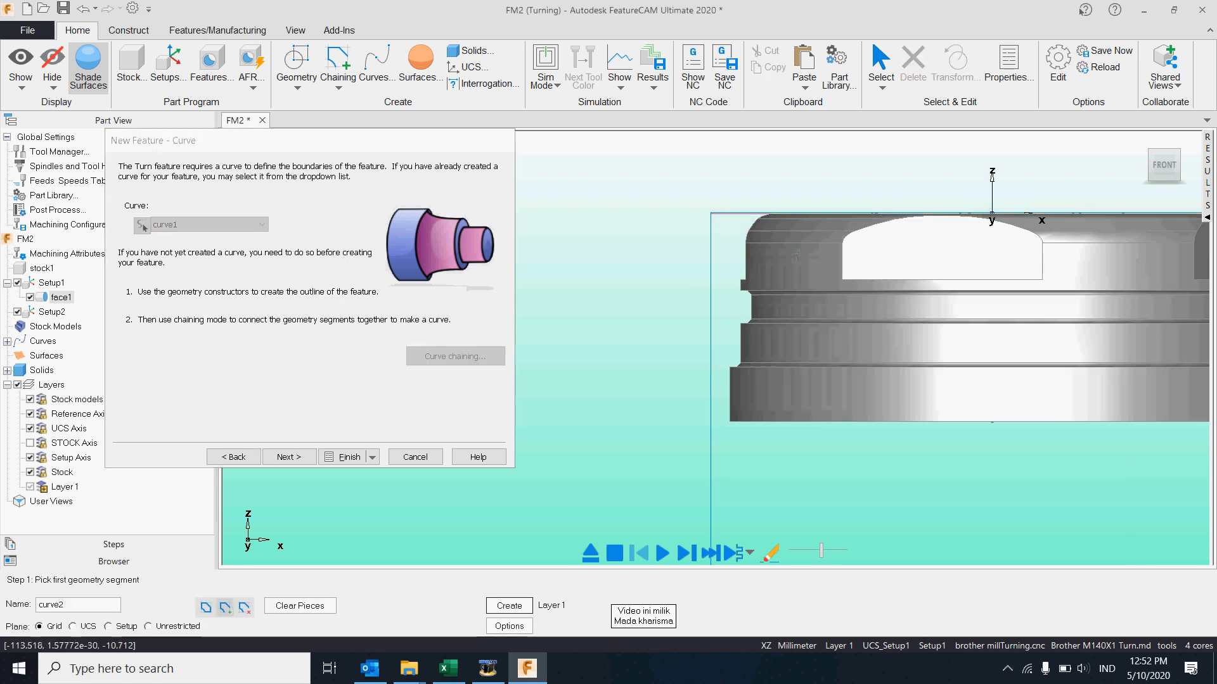
scroll(634, 292, "up", 2)
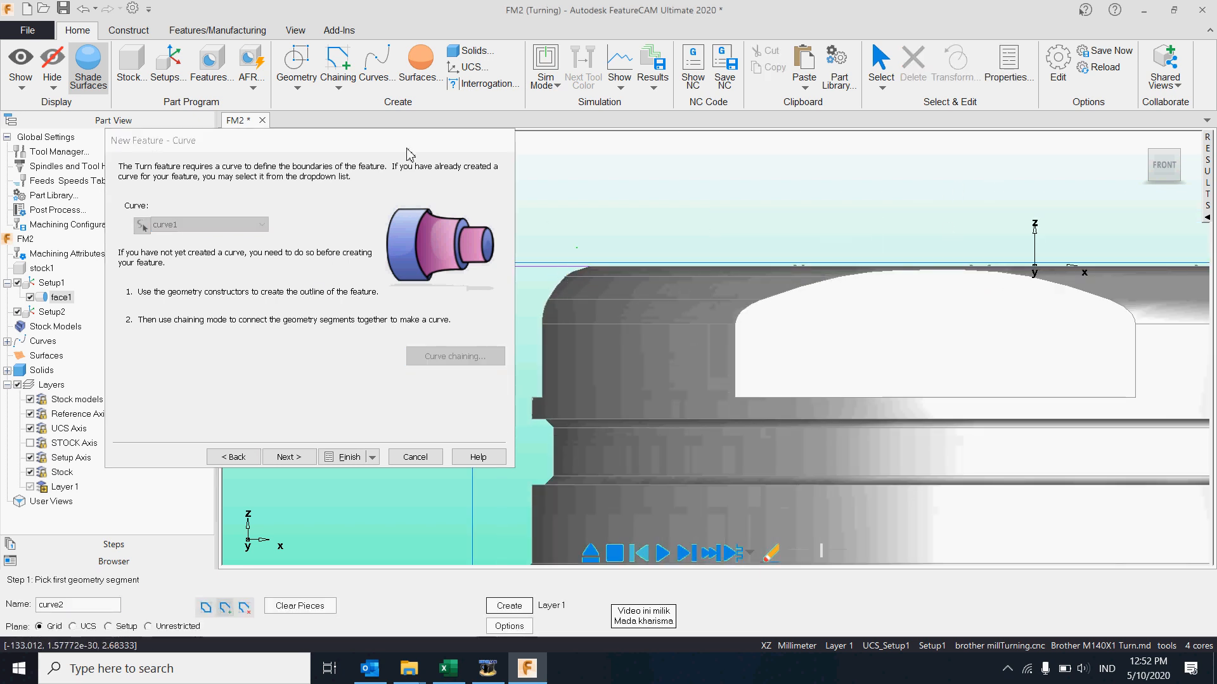
left_click(88, 64)
scroll(887, 361, "down", 2)
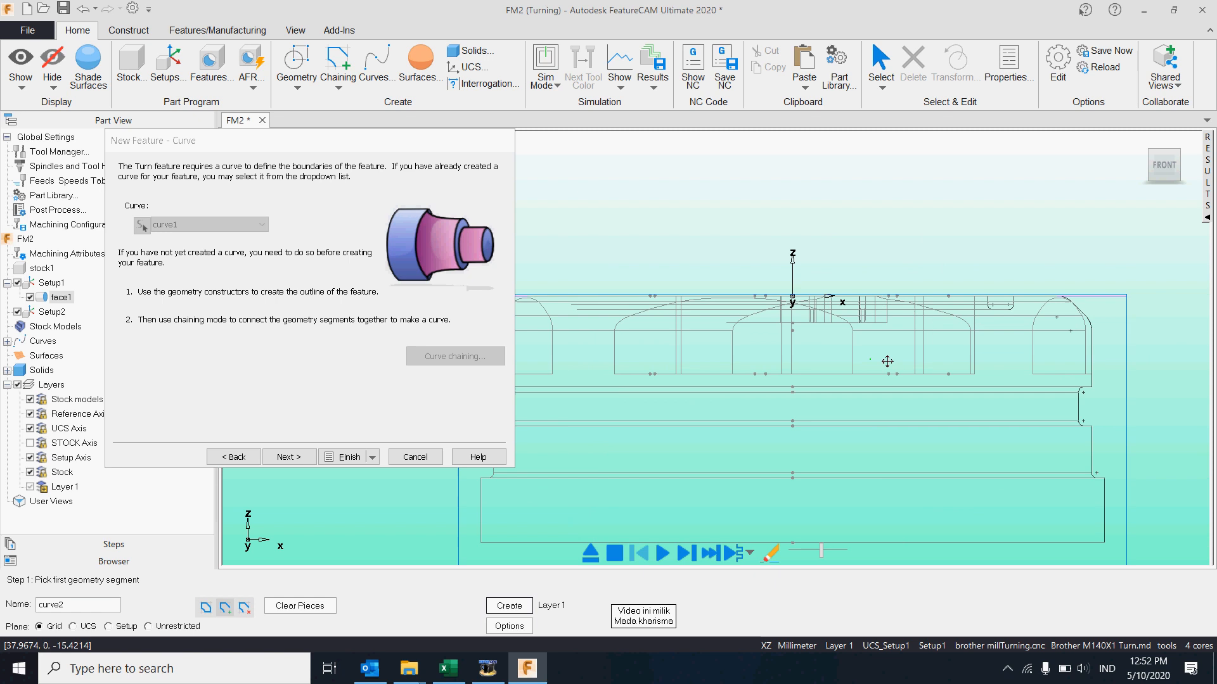
Chain the outer profile of the part from the top corner arc through the groove and steps to the bottom edge as curve2
scroll(818, 266, "up", 5)
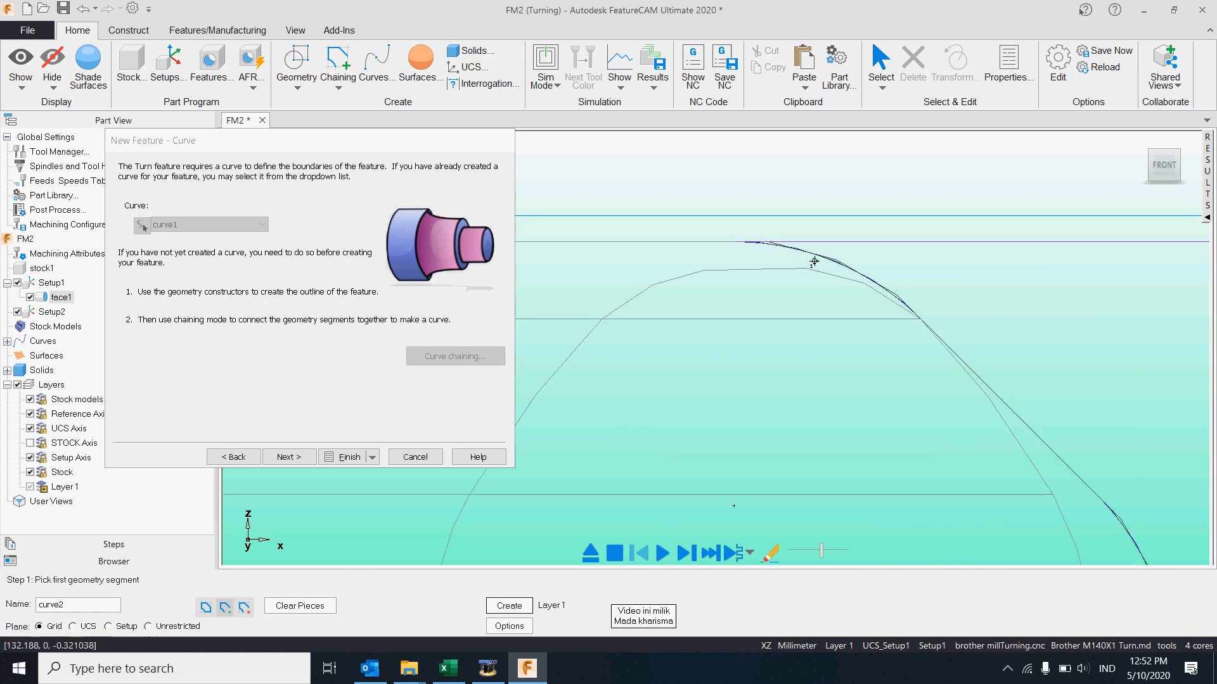
left_click(762, 244)
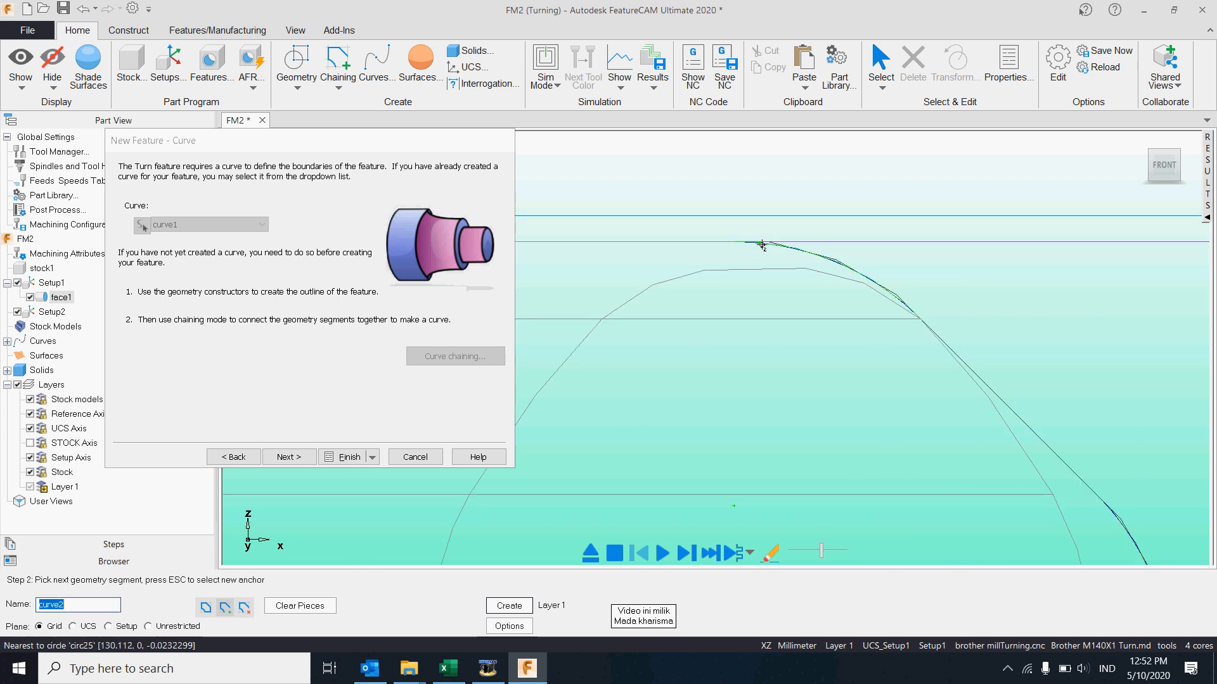
scroll(984, 317, "down", 5)
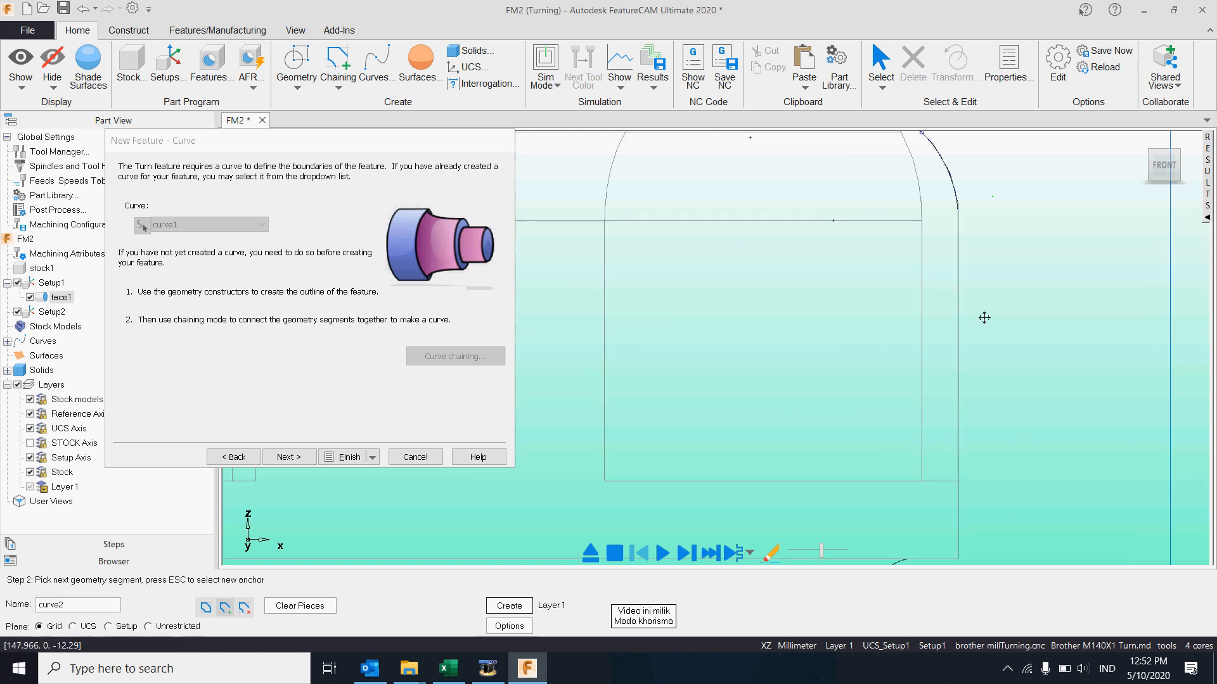
scroll(864, 439, "down", 3)
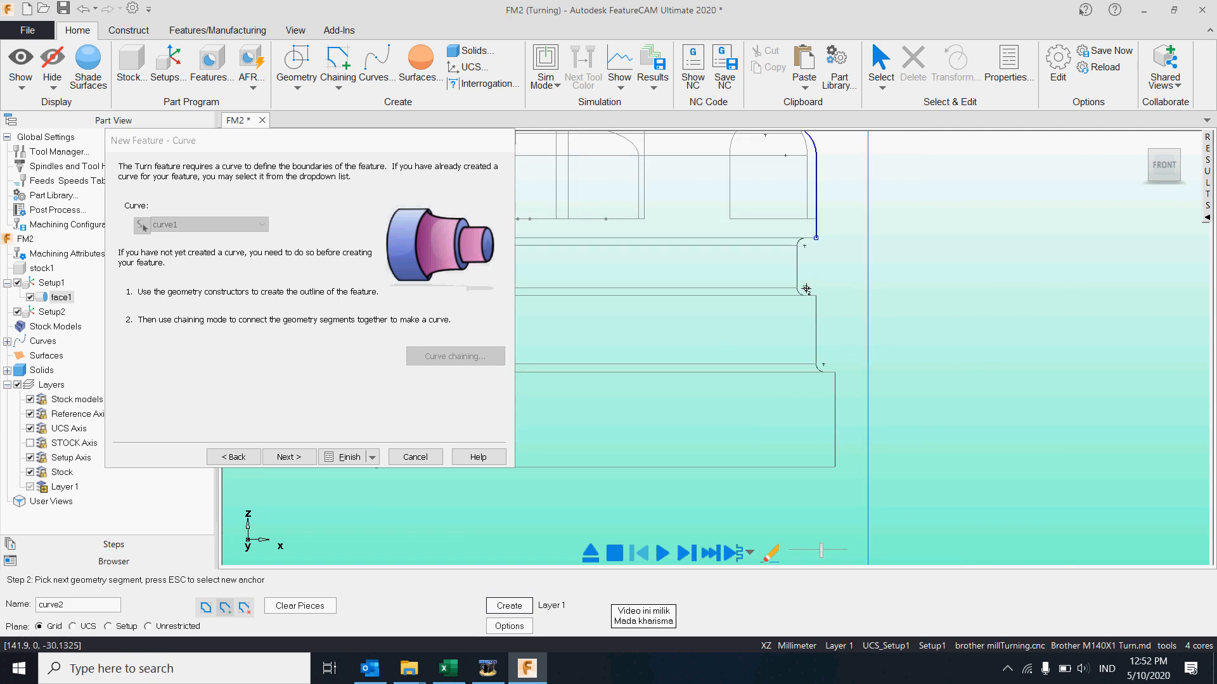
left_click(797, 280)
left_click(817, 326)
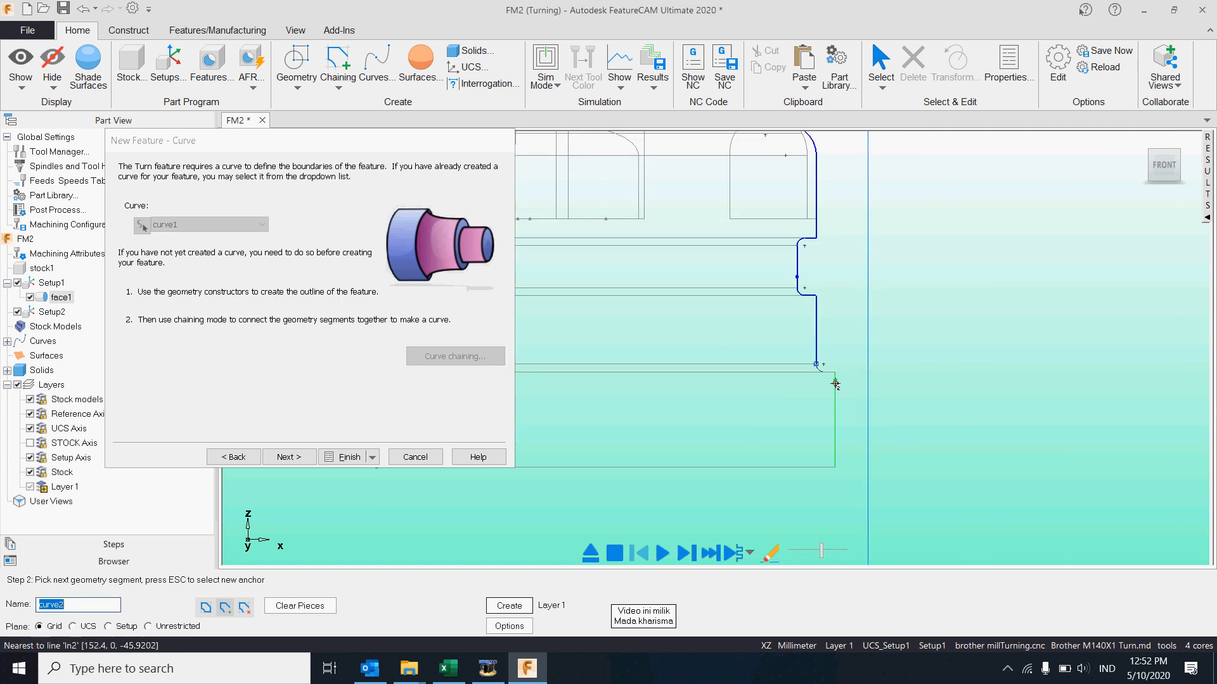
left_click(834, 388)
scroll(835, 387, "down", 4)
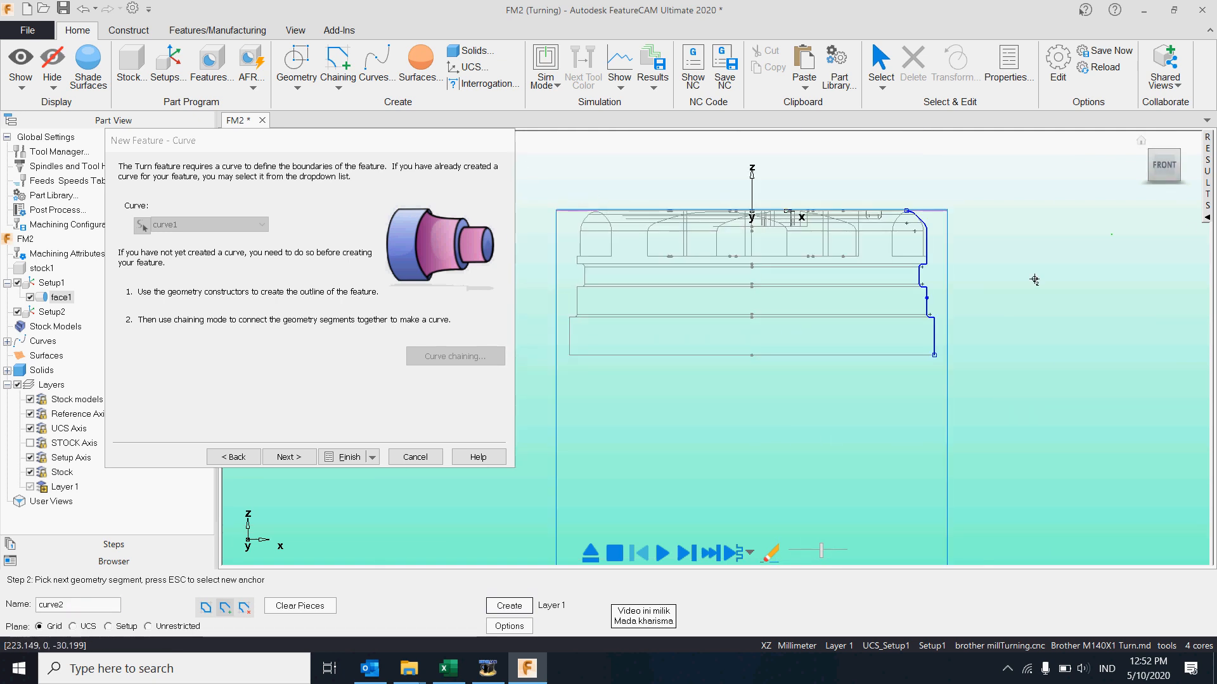
left_click(287, 457)
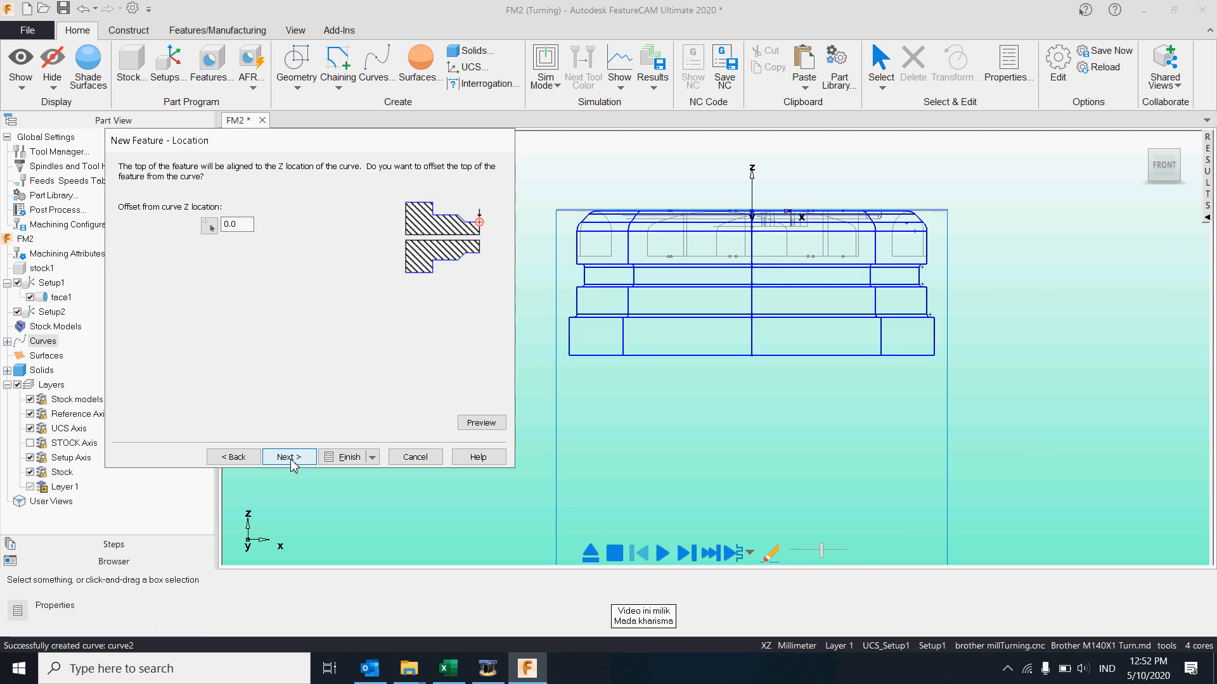
Keep the Z offset at 0.0 with rough and conventional finish passes toward the spindle, and create the Turn feature
left_click(295, 461)
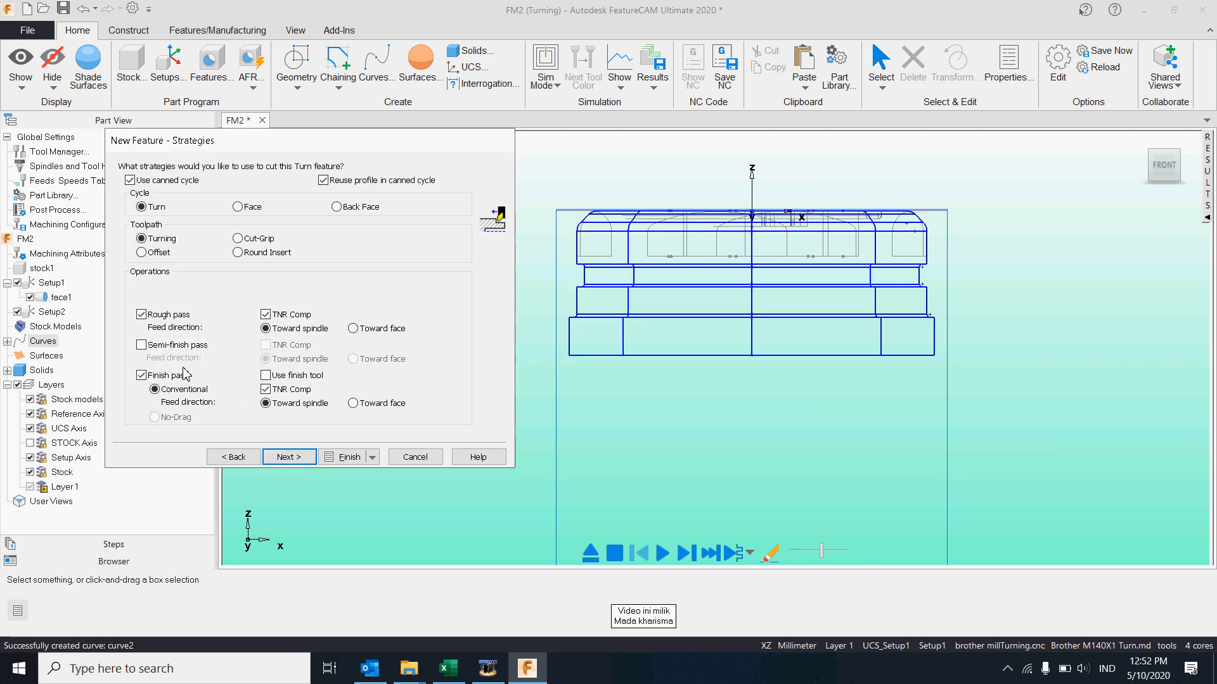
left_click(286, 459)
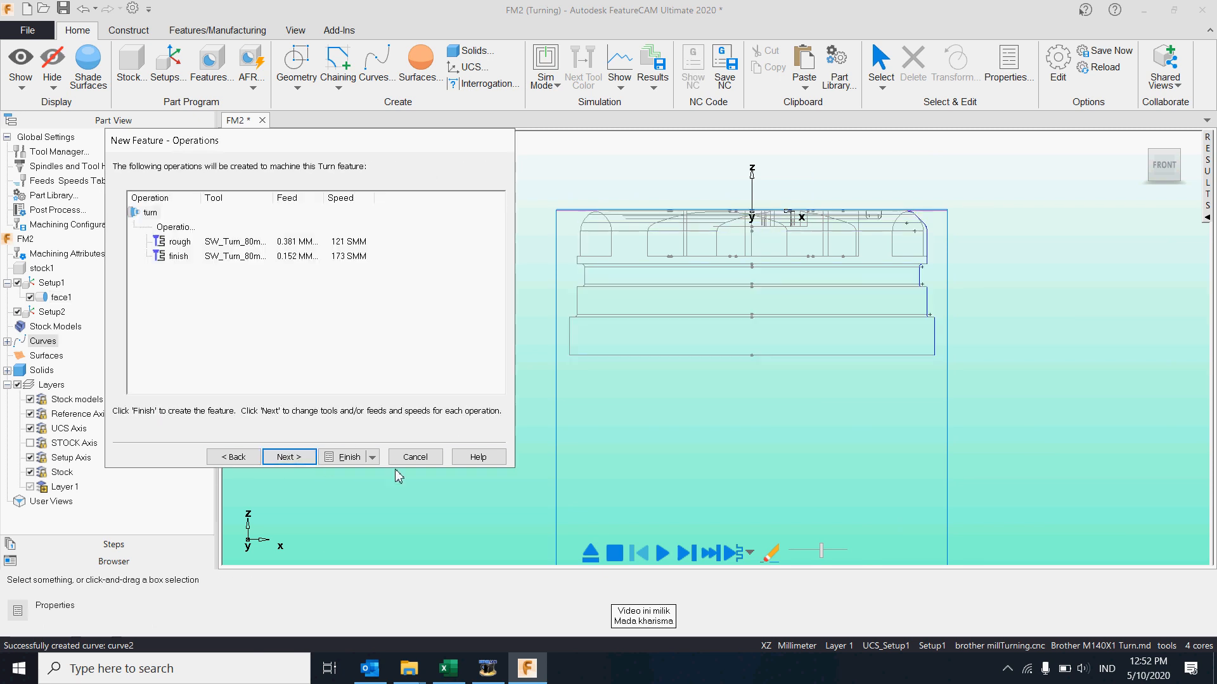
left_click(348, 457)
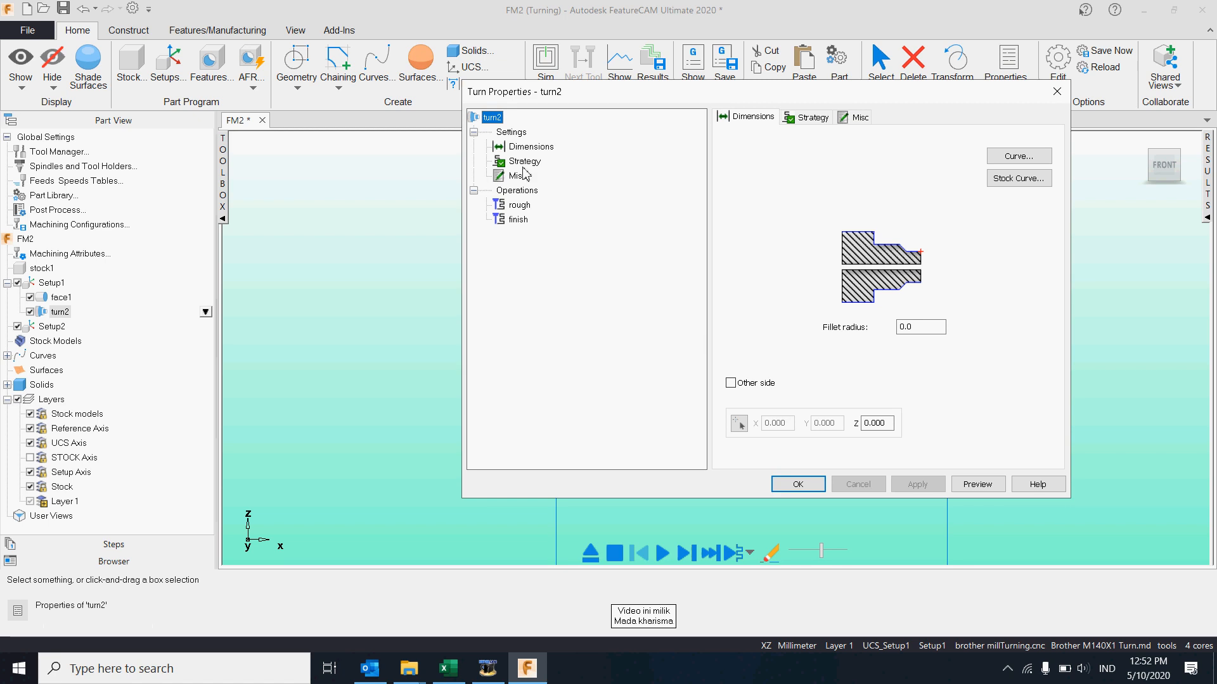
Set the undercuts option of turn2's rough operation to Remove all undercuts and apply it
left_click(525, 161)
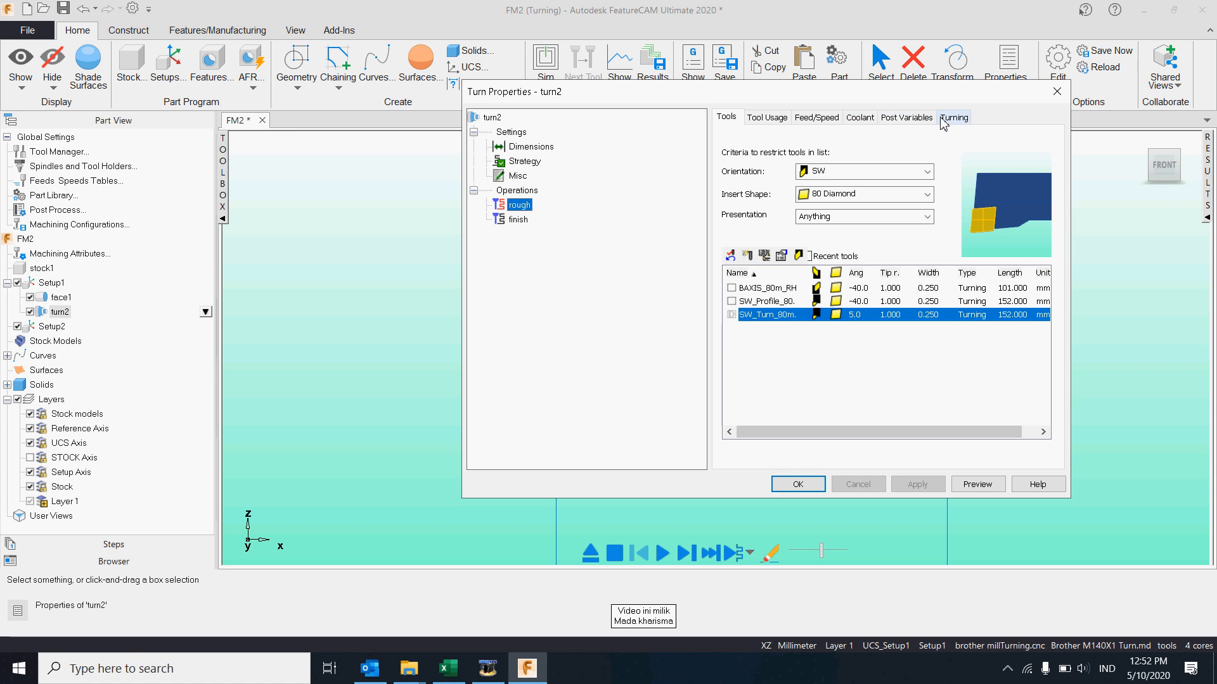
left_click(954, 116)
left_click(979, 222)
left_click(970, 256)
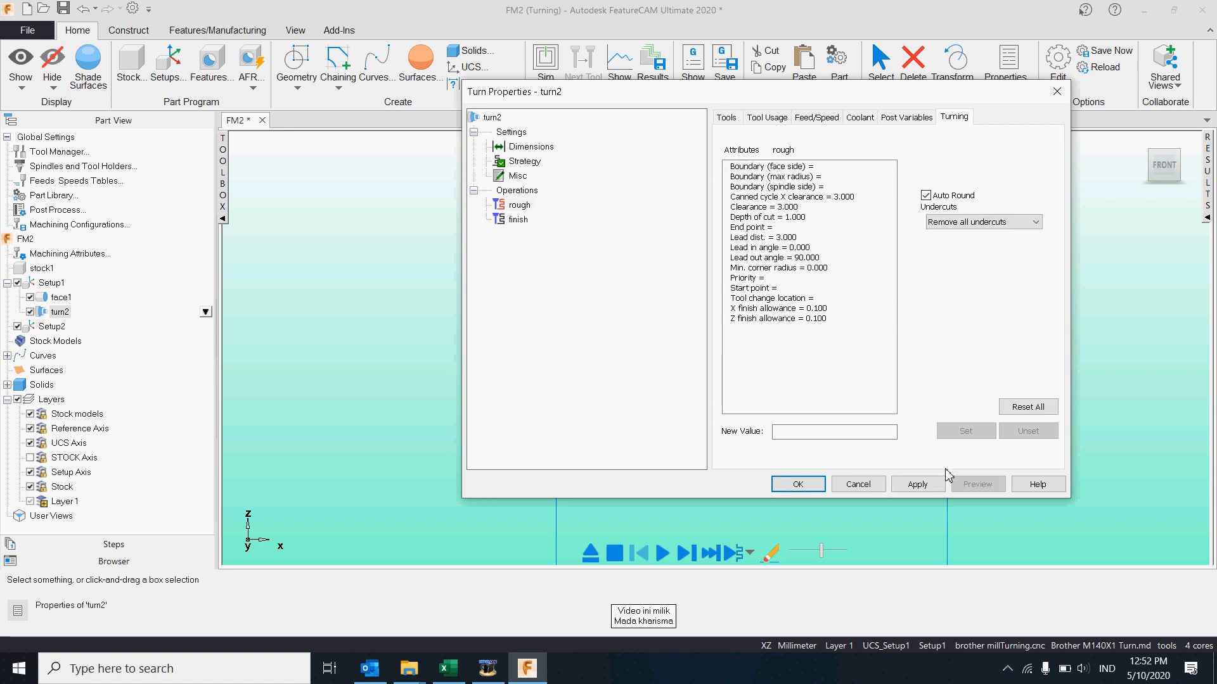
left_click(917, 484)
Set turn2's finish operation to Remove all undercuts, apply it and accept the feature properties
left_click(525, 207)
left_click(513, 220)
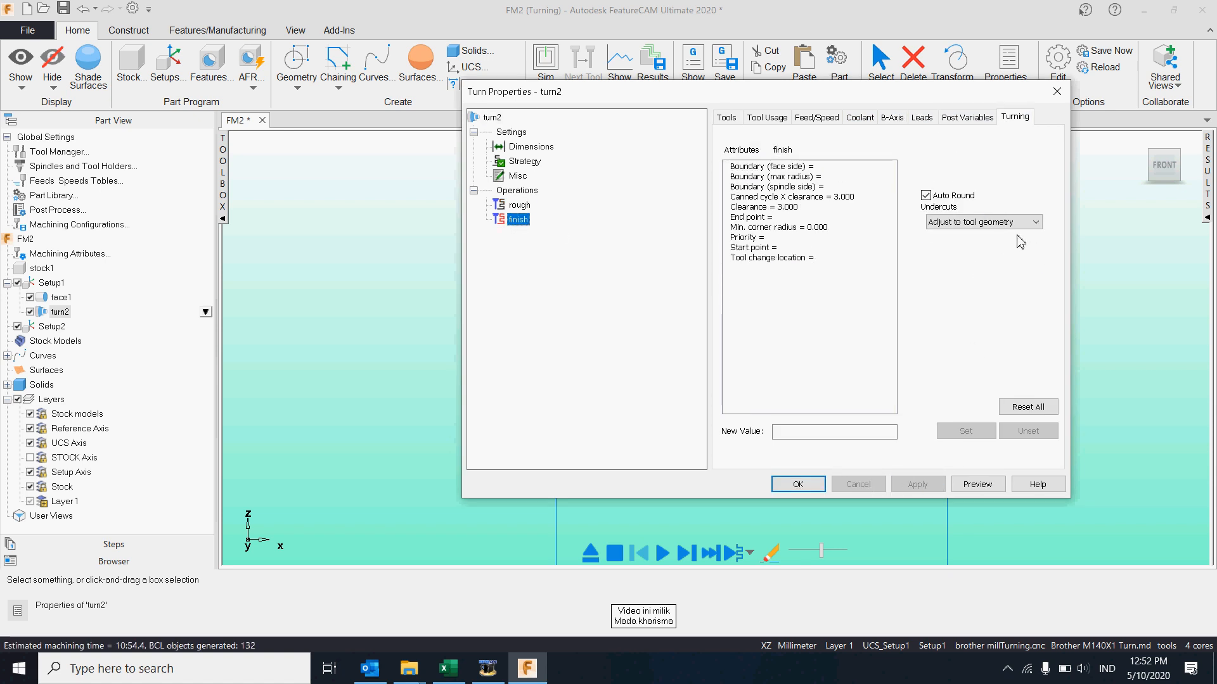
left_click(1014, 223)
left_click(993, 256)
left_click(925, 486)
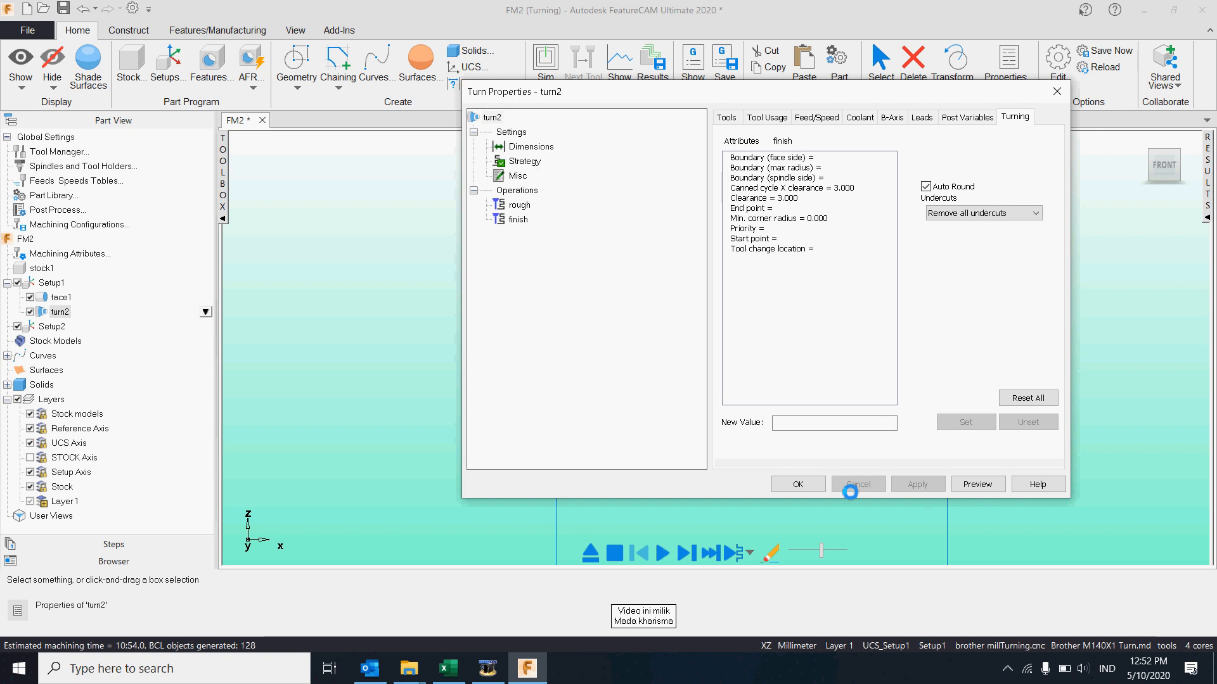
left_click(800, 486)
Run the Setup1 toolpath simulation, try another simulation mode from an angled view, and stop it
scroll(873, 330, "down", 3)
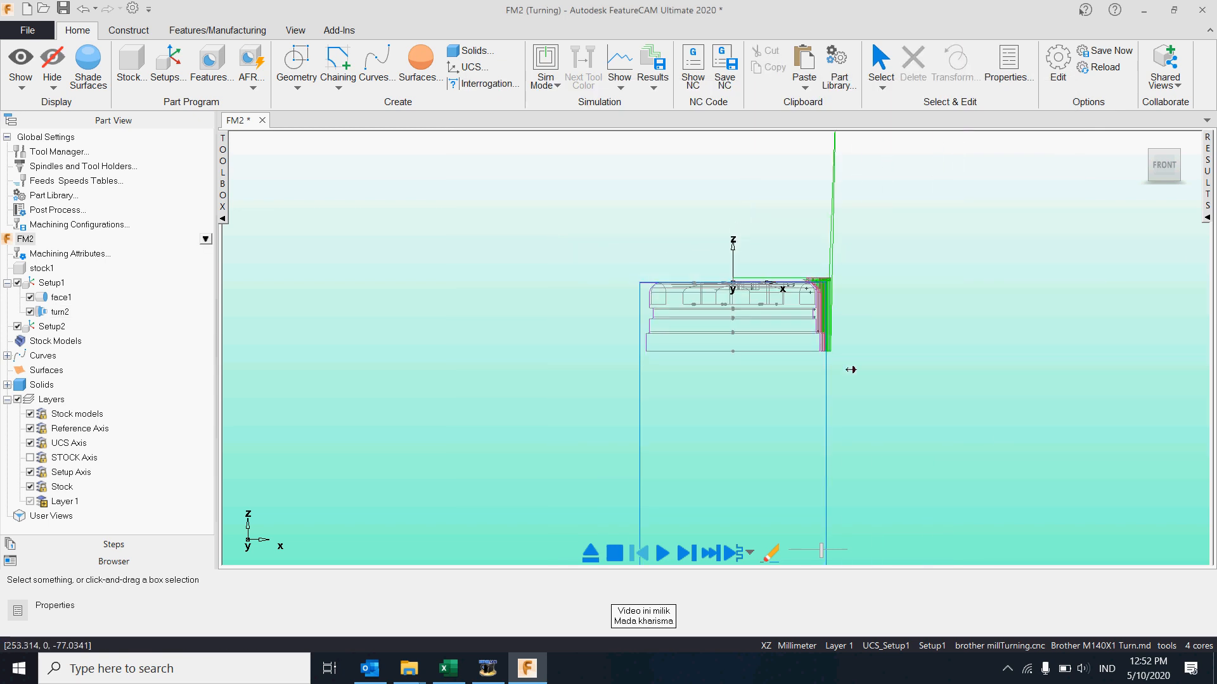
left_click(51, 285)
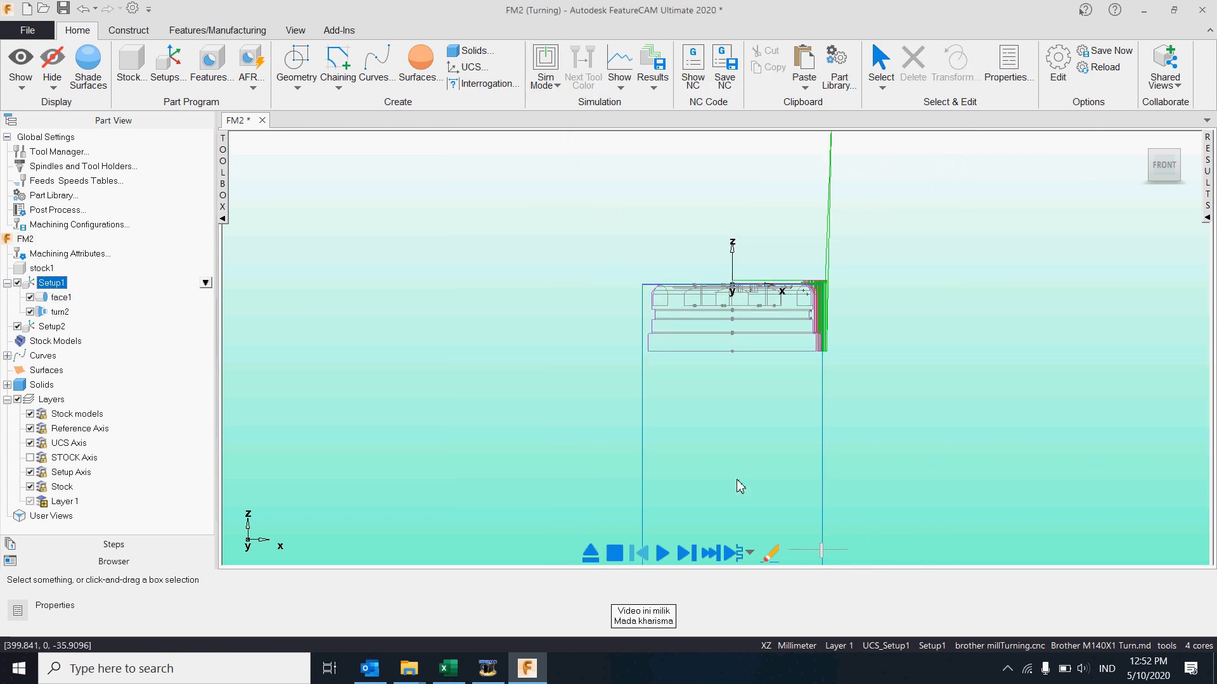
left_click(663, 553)
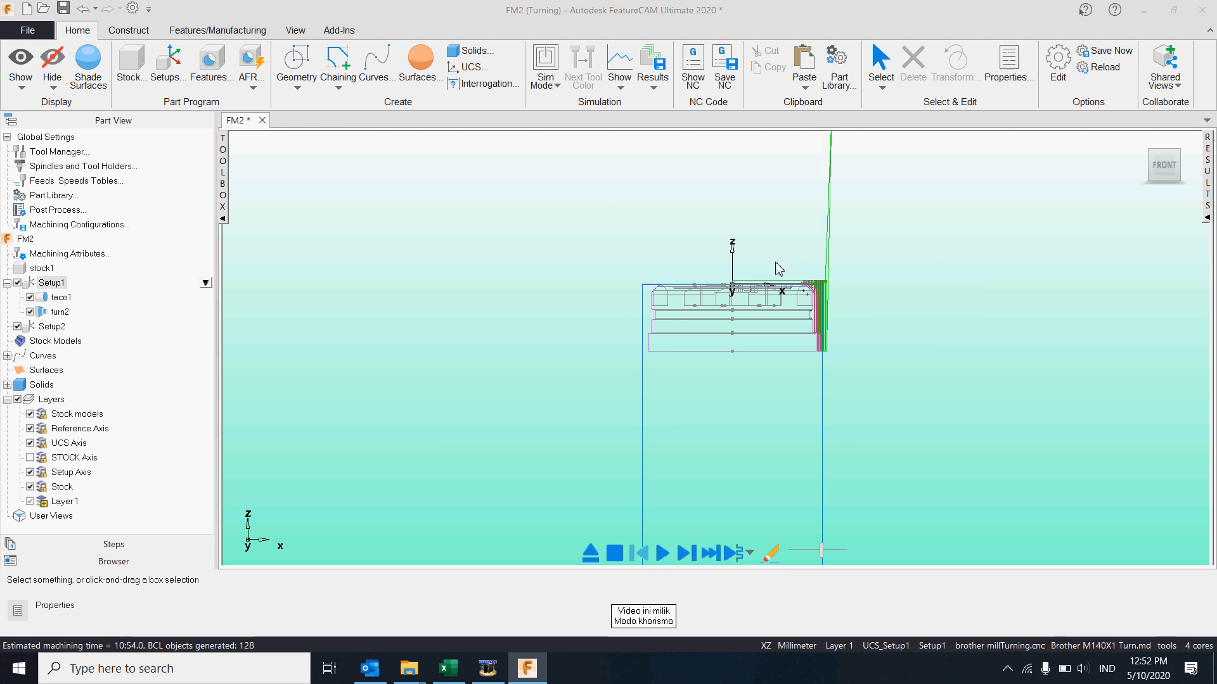
left_click(545, 71)
left_click(549, 193)
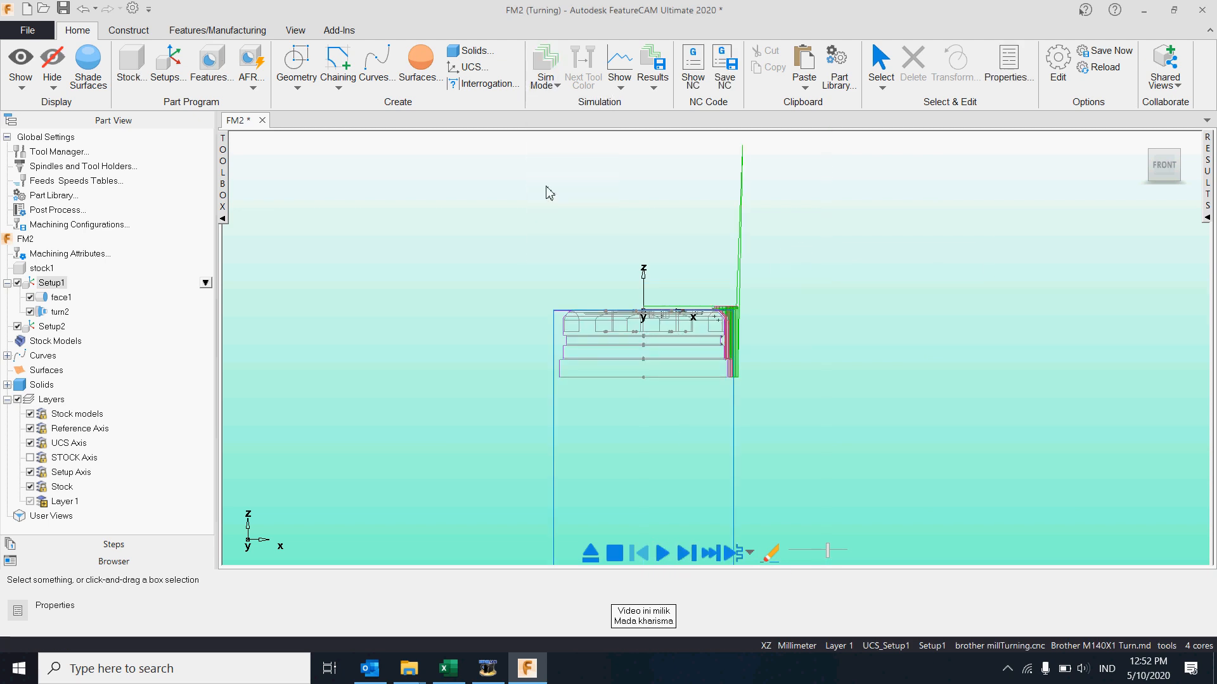
left_click(663, 553)
middle_click_drag(700, 354, 615, 438)
left_click(615, 554)
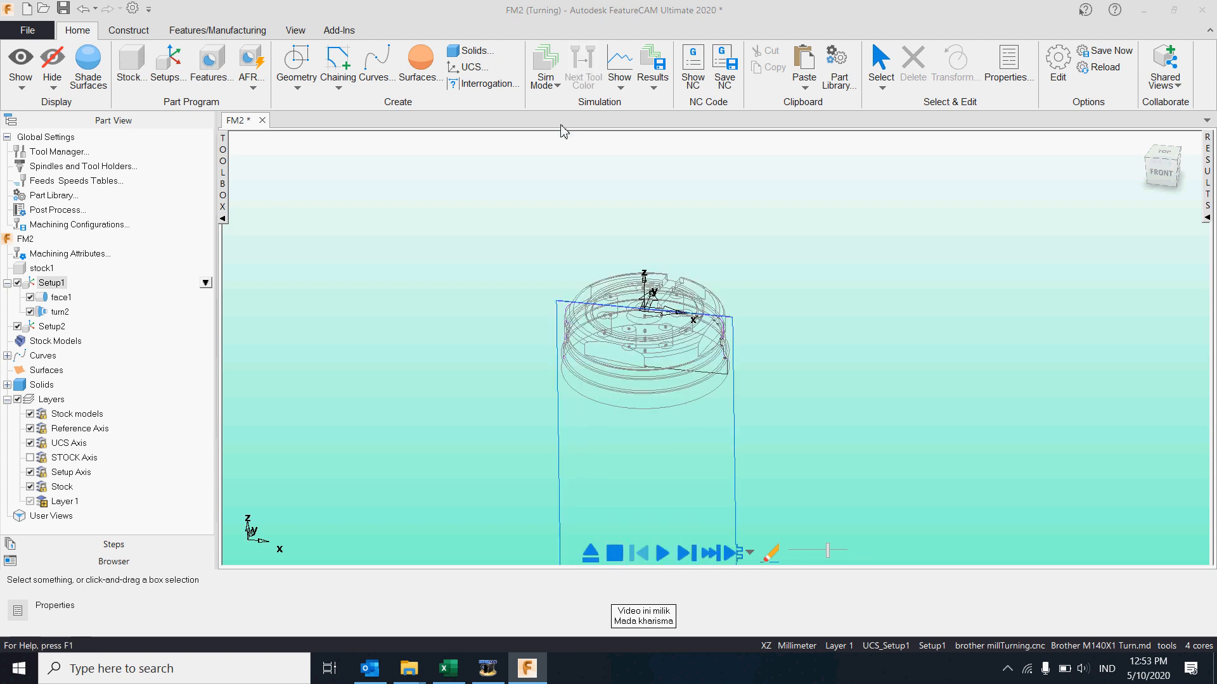
Switch to machine simulation, reduce the simulation speed, and run Setup1 to watch the face1 finish cut
left_click(545, 73)
left_click(568, 244)
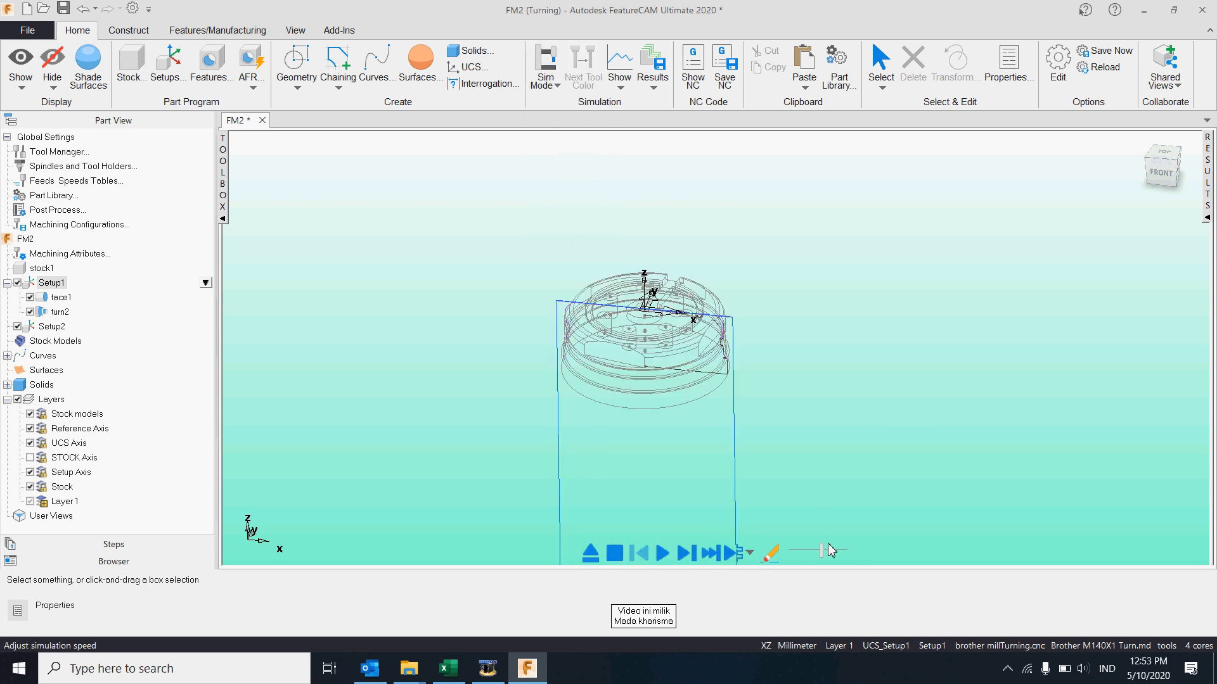
left_click_drag(823, 551, 802, 550)
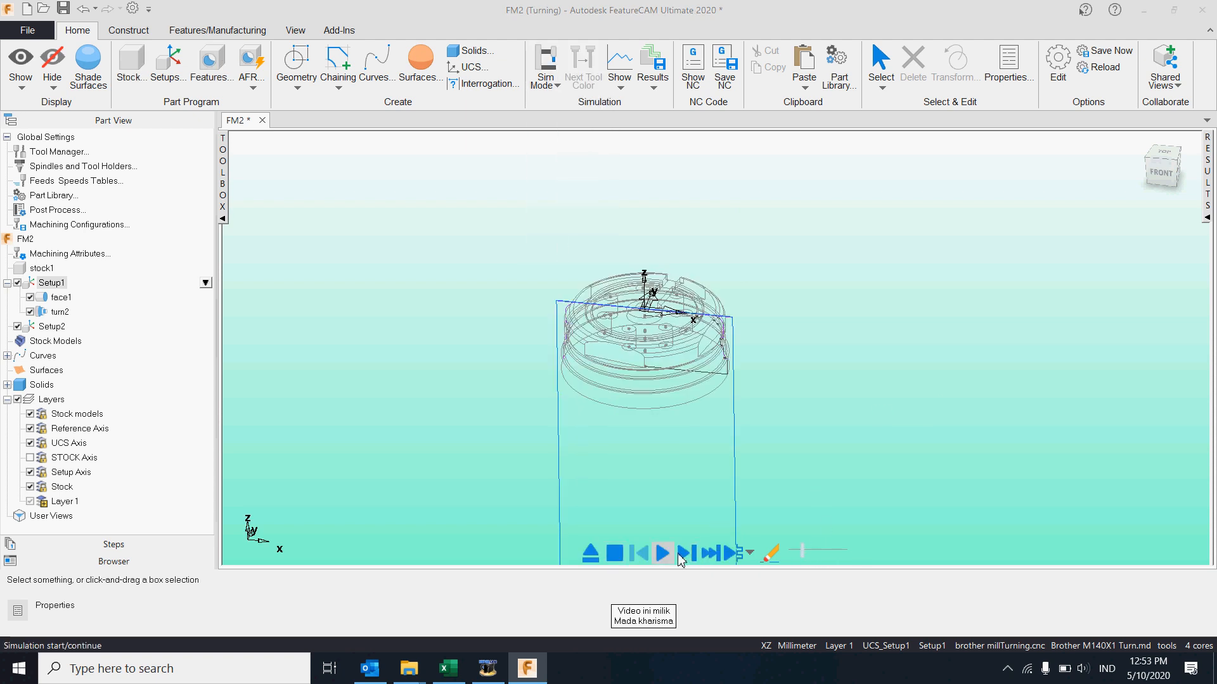
left_click(662, 553)
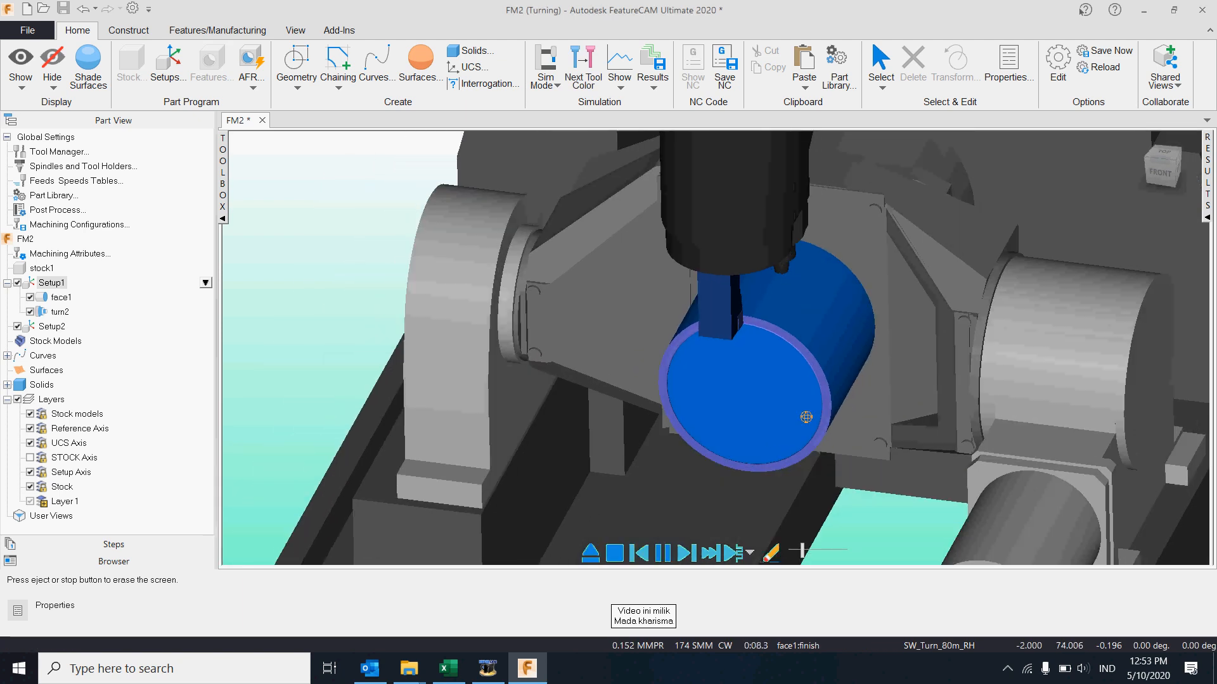
middle_click_drag(806, 417, 773, 426)
scroll(886, 383, "down", 1)
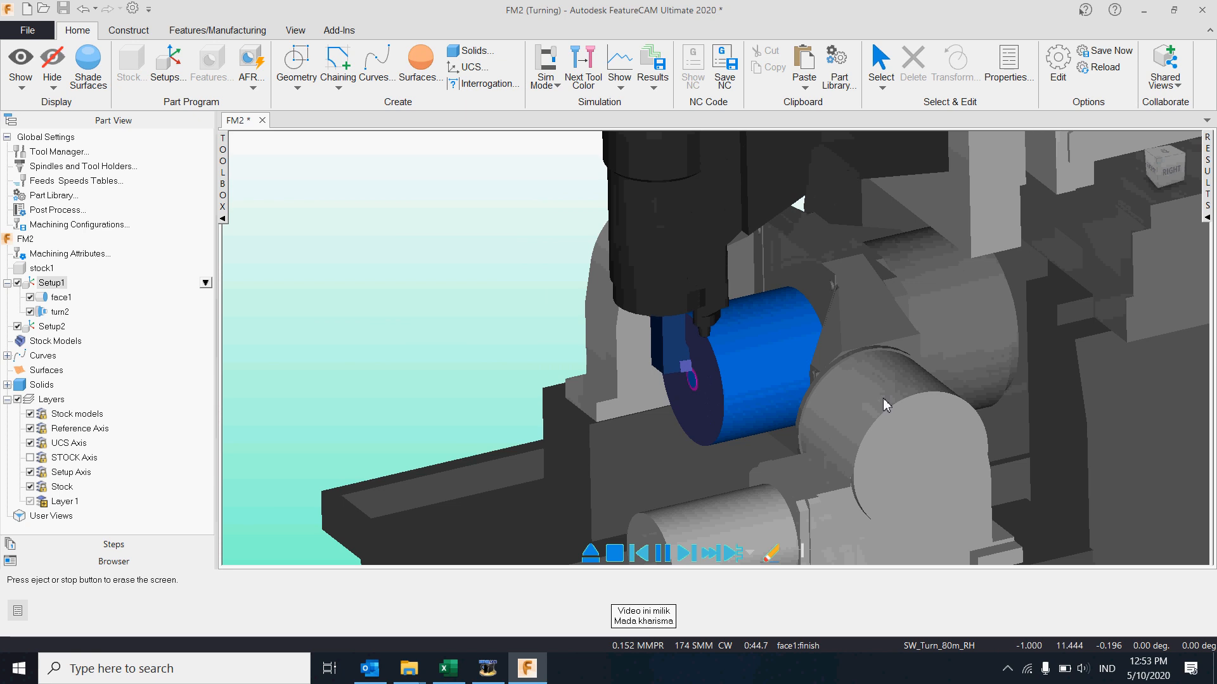
Examine the turn2 rough cut from the side of the machine and raise the simulation speed to watch the finish pass
middle_click_drag(883, 398, 660, 373)
scroll(660, 374, "up", 2)
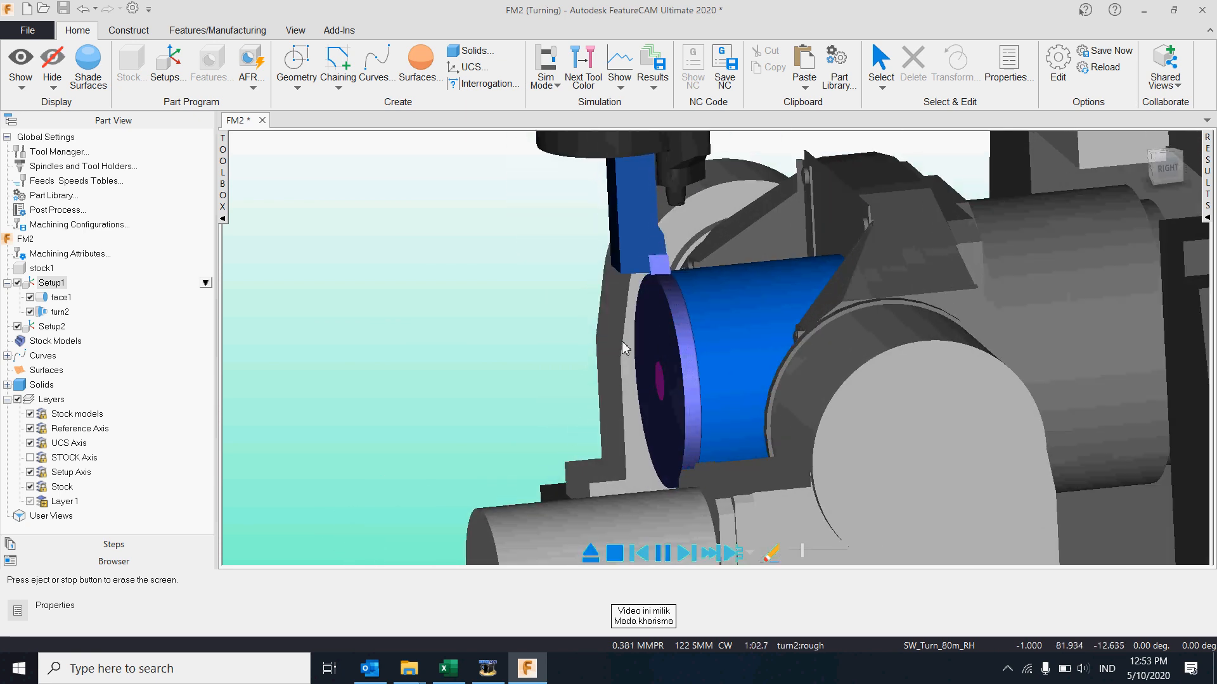
scroll(622, 337, "down", 1)
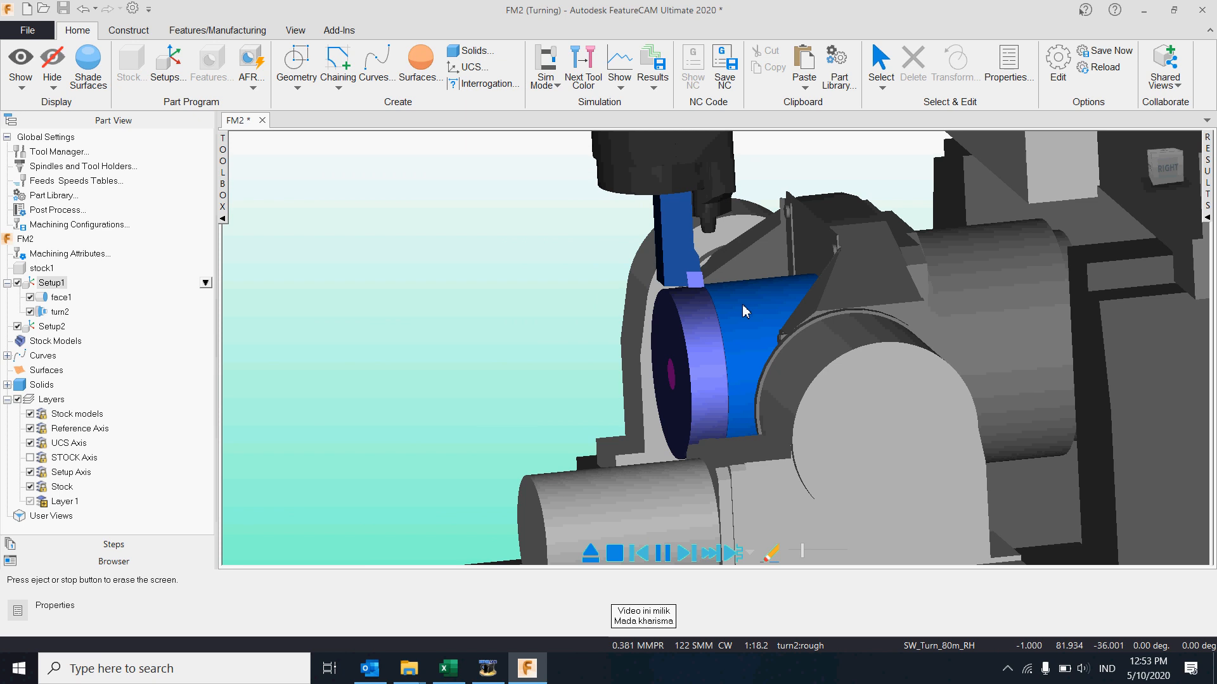
scroll(744, 311, "down", 2)
middle_click_drag(731, 345, 839, 368)
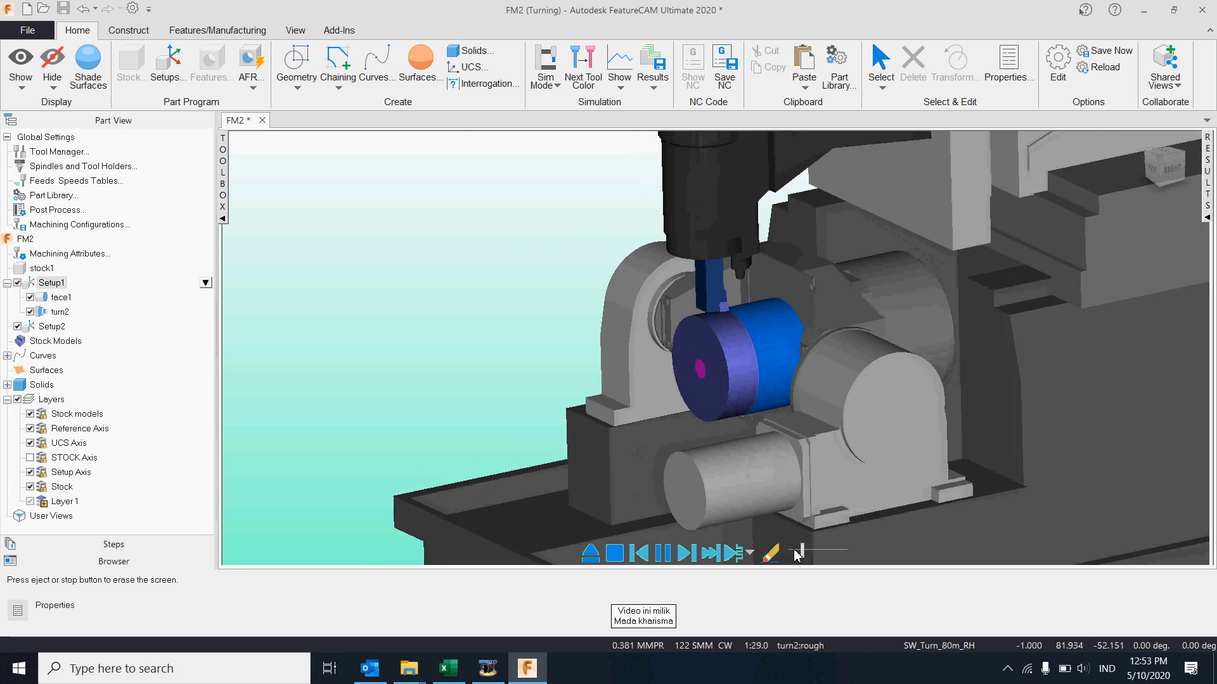
left_click_drag(803, 552, 823, 558)
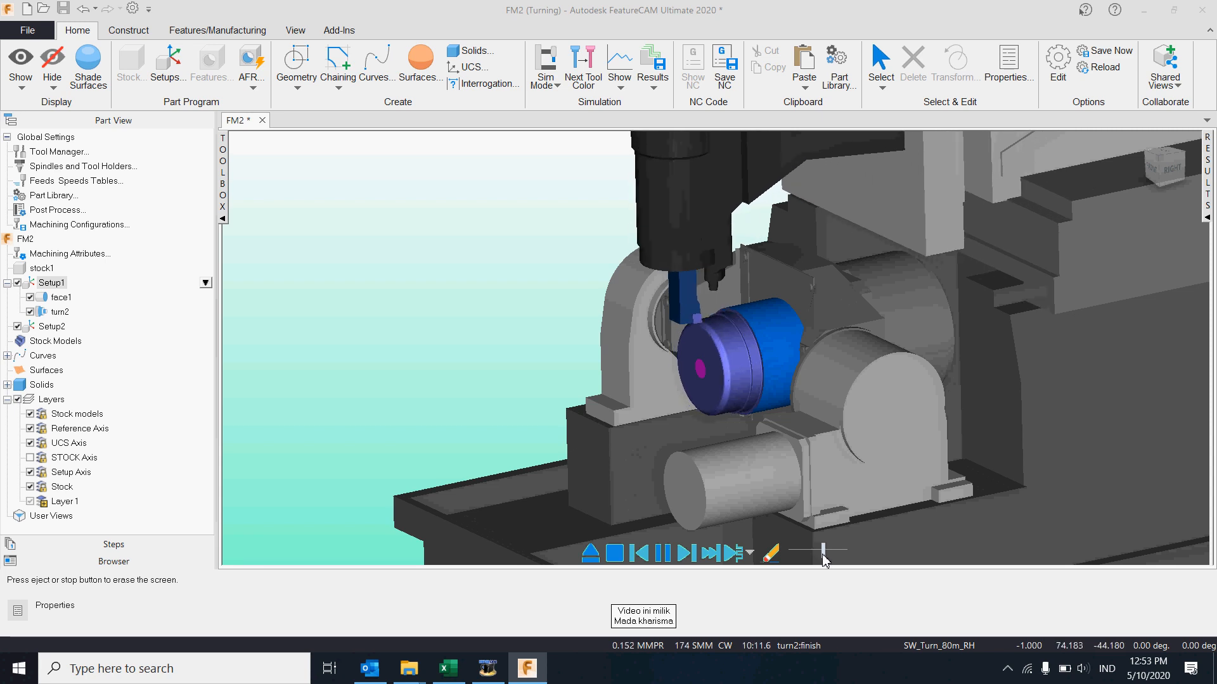
scroll(770, 400, "up", 4)
scroll(737, 385, "down", 5)
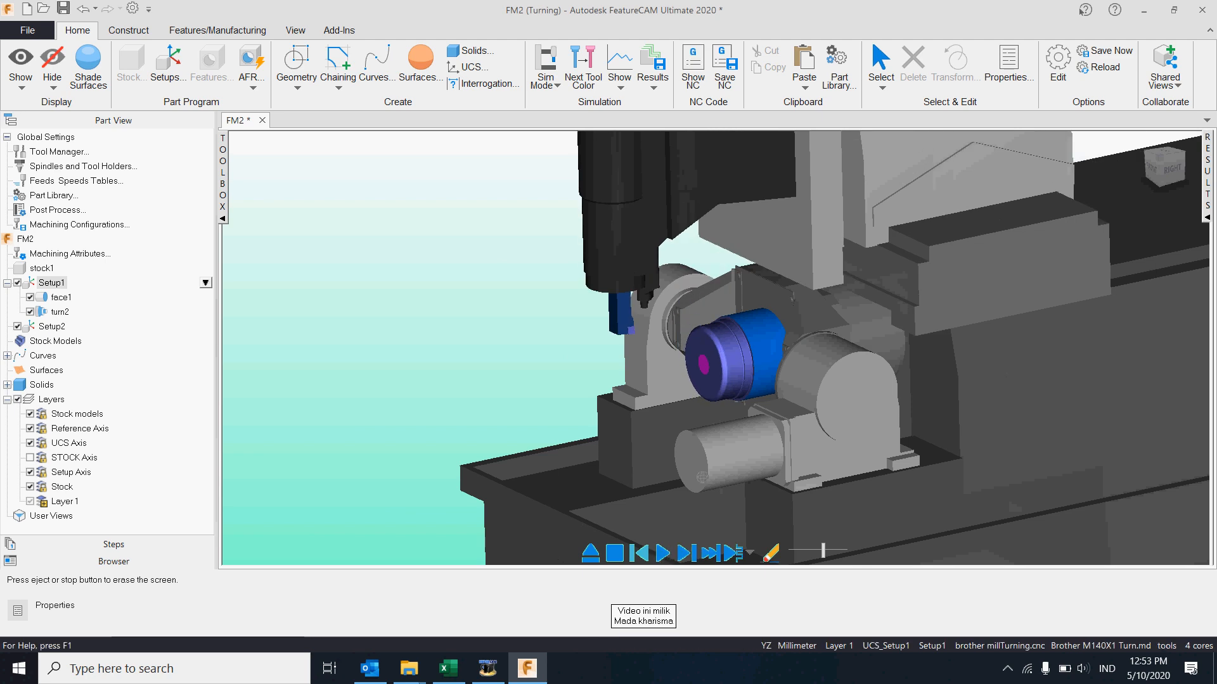
Open the simulation results and display the operation list for face1 and turn2
left_click(1208, 218)
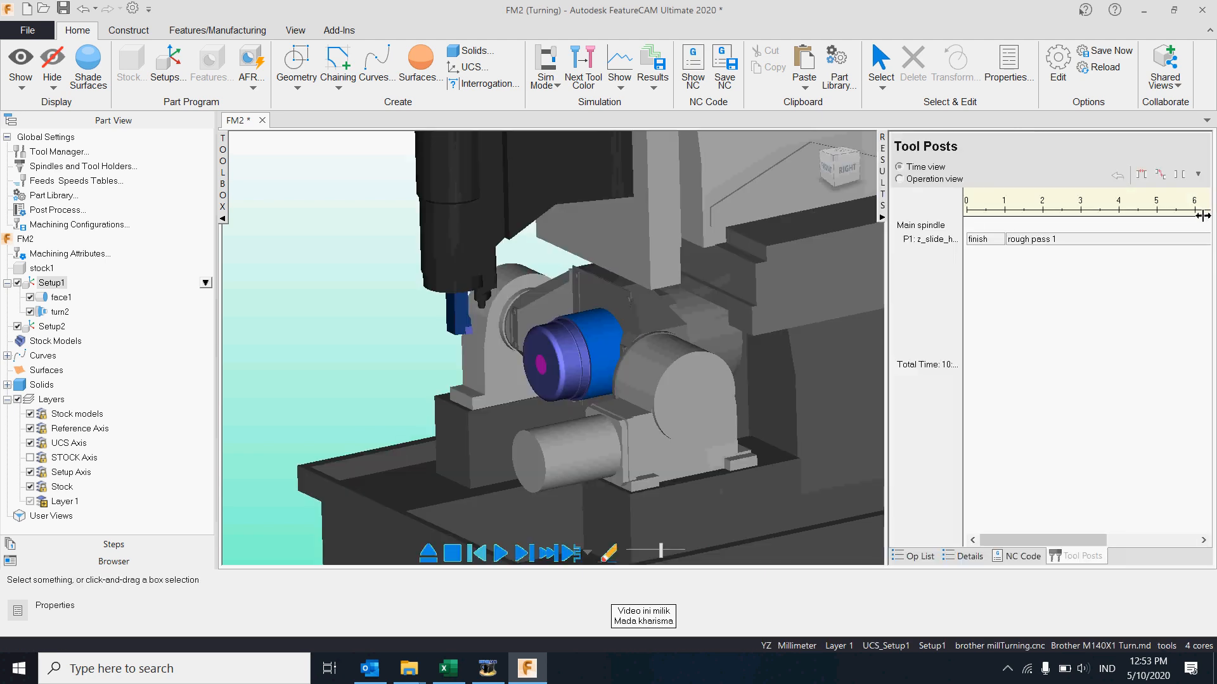
left_click(919, 558)
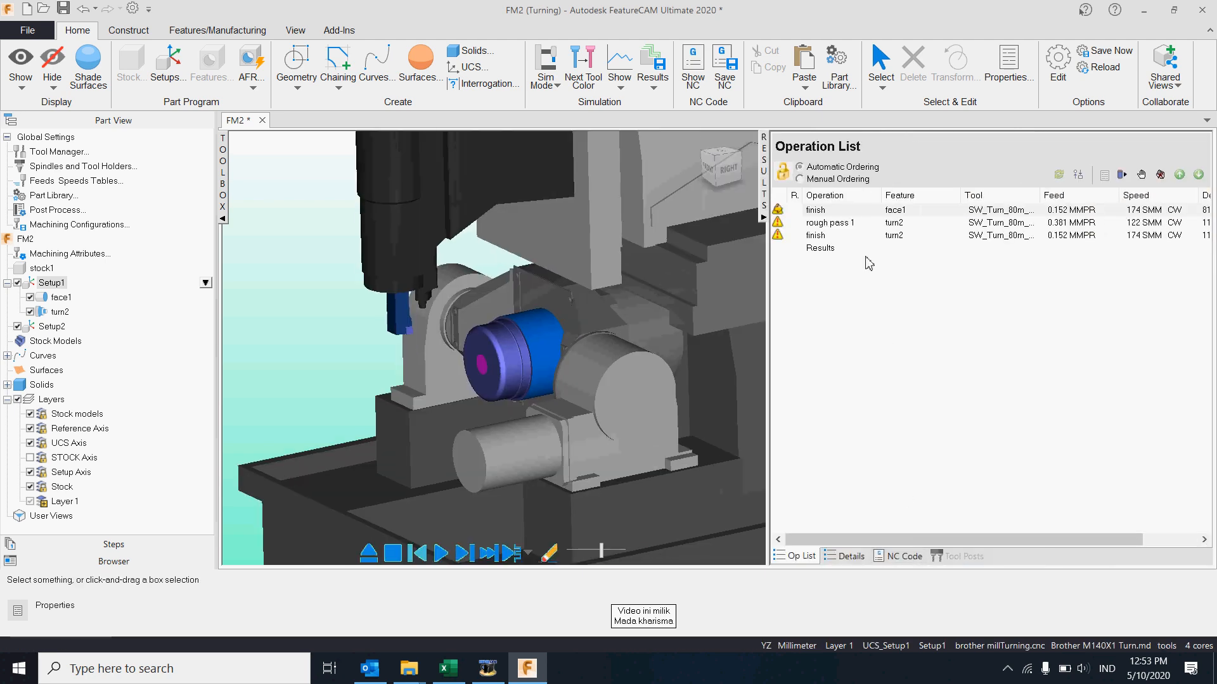
Display the manufacturing details and the NC code for Setup1, and examine the program's opening lines from N25
left_click(849, 555)
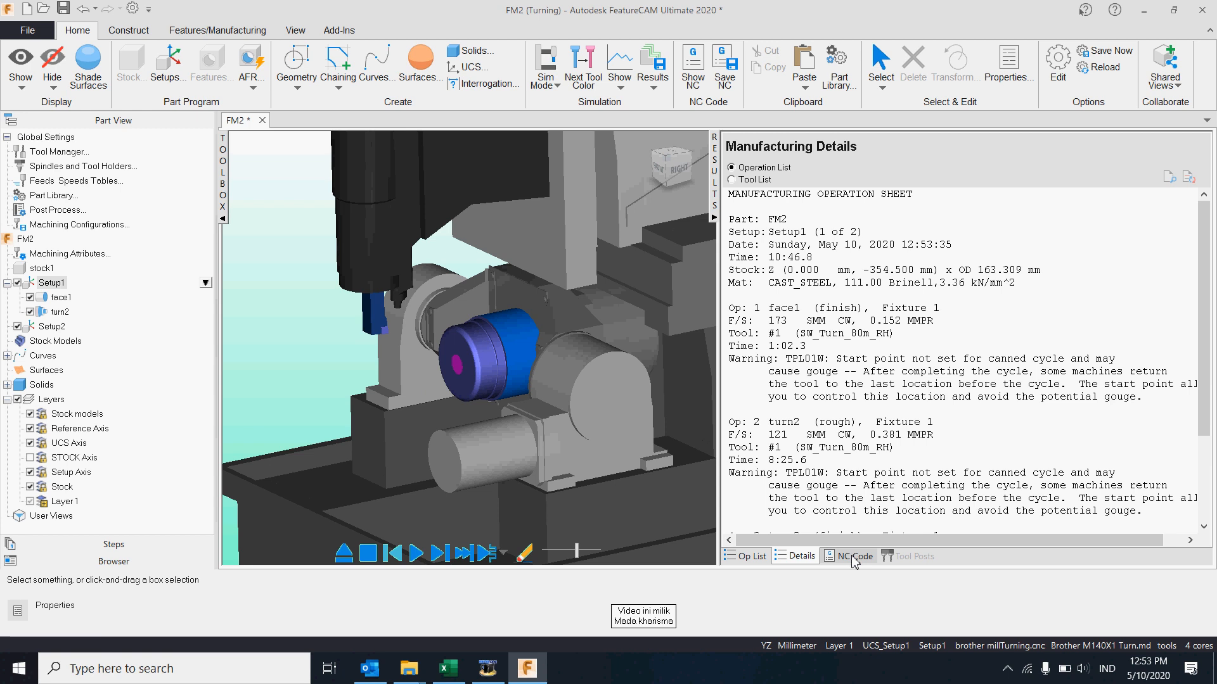
left_click(854, 558)
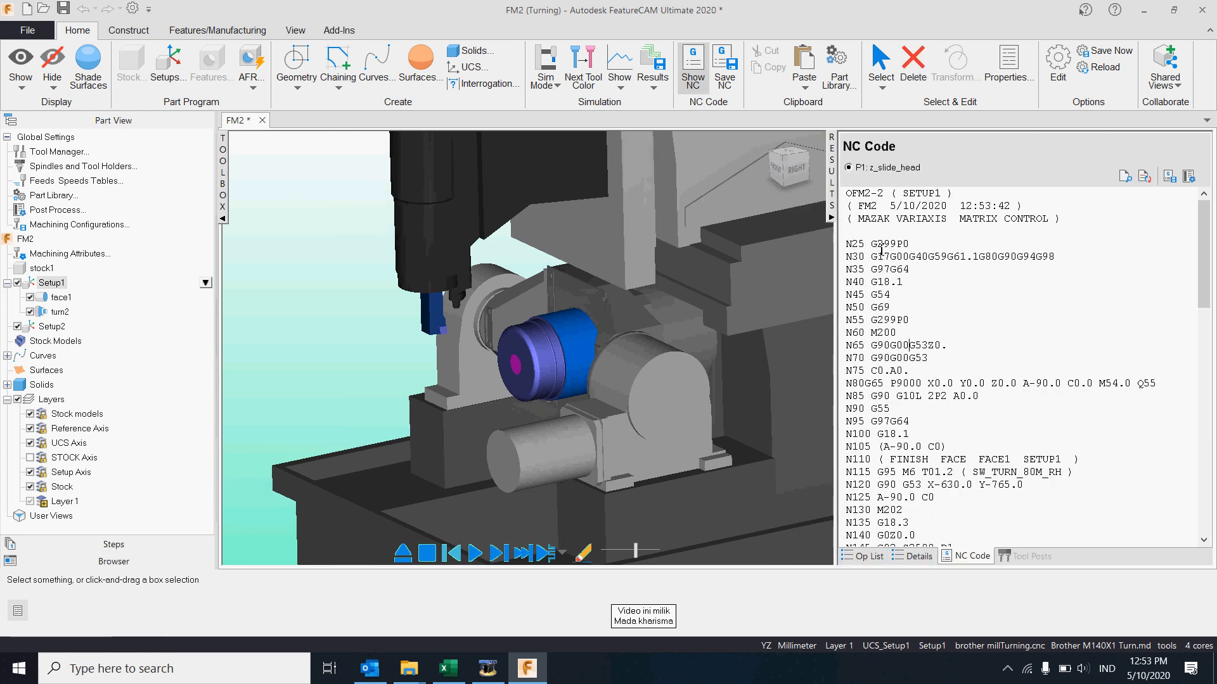
left_click_drag(872, 244, 957, 289)
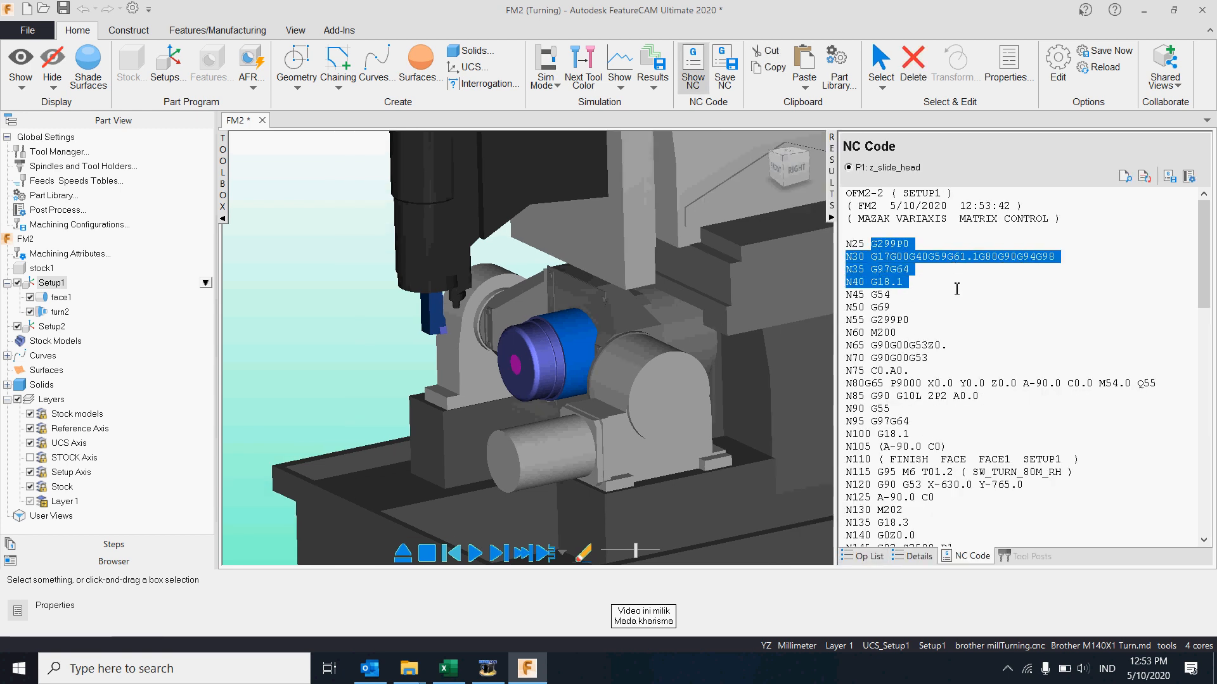
left_click(943, 320)
left_click(932, 370)
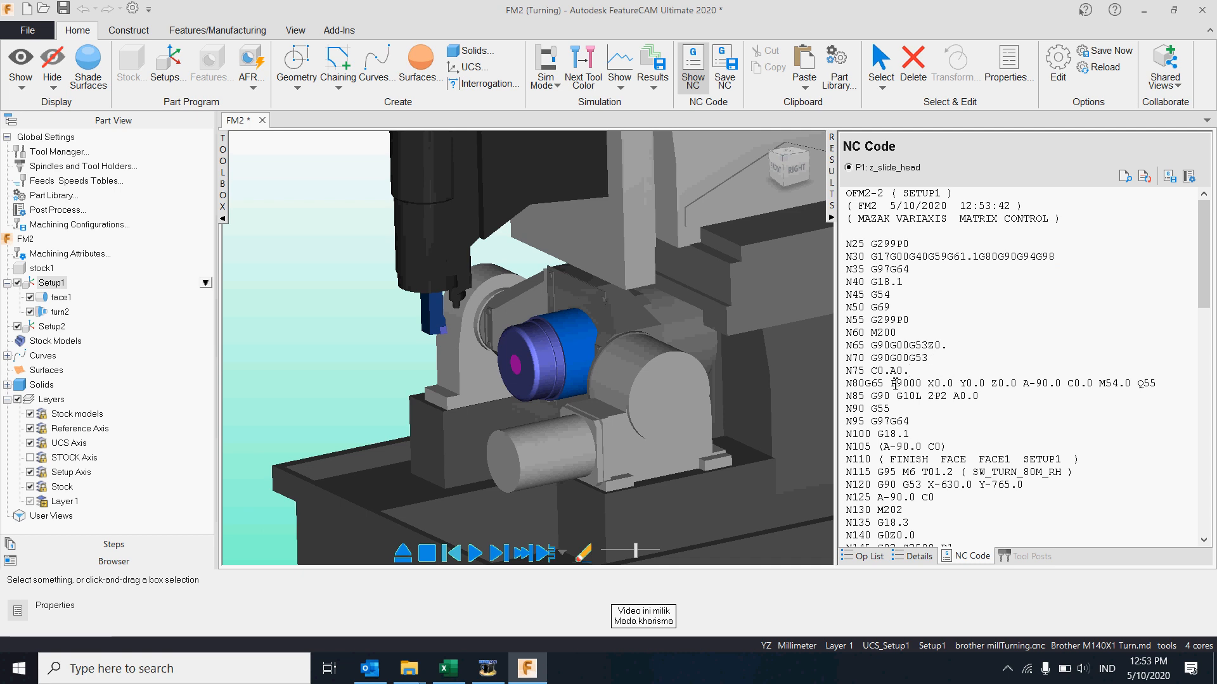
Examine the rotary axis positions in NC lines N75 and N80, and read on through the face1 and turn2 code
left_click_drag(910, 371, 865, 373)
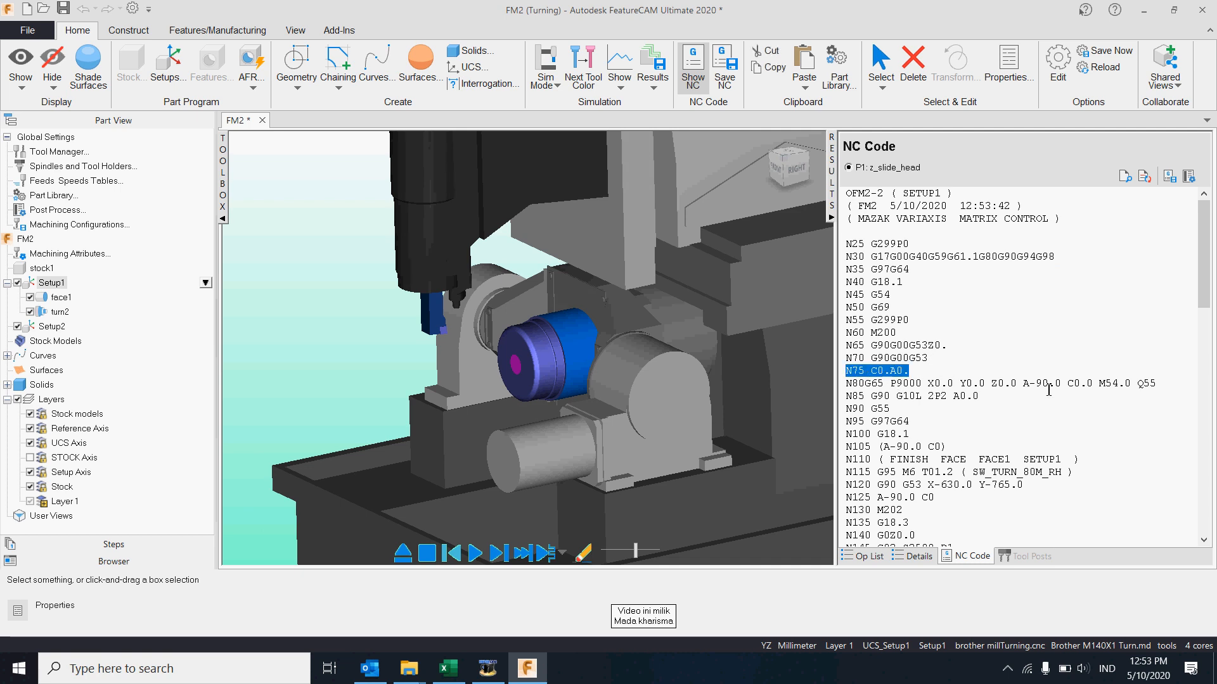
left_click_drag(1024, 385, 1066, 386)
scroll(1026, 391, "down", 4)
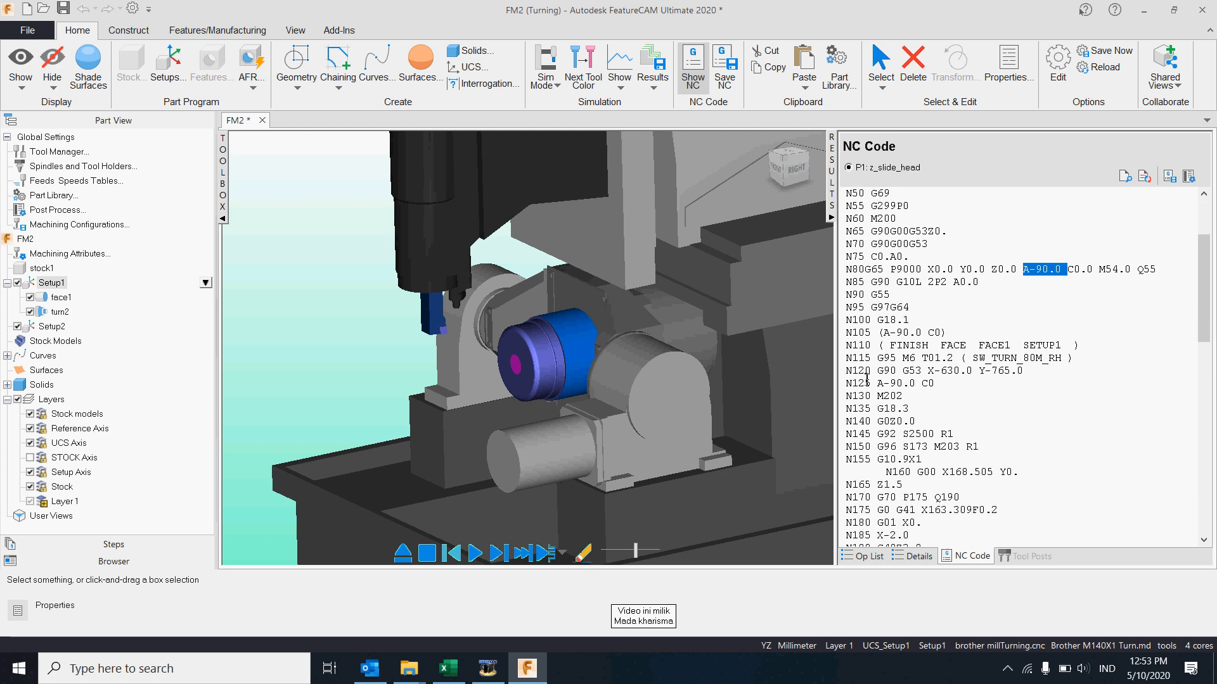
scroll(892, 365, "down", 8)
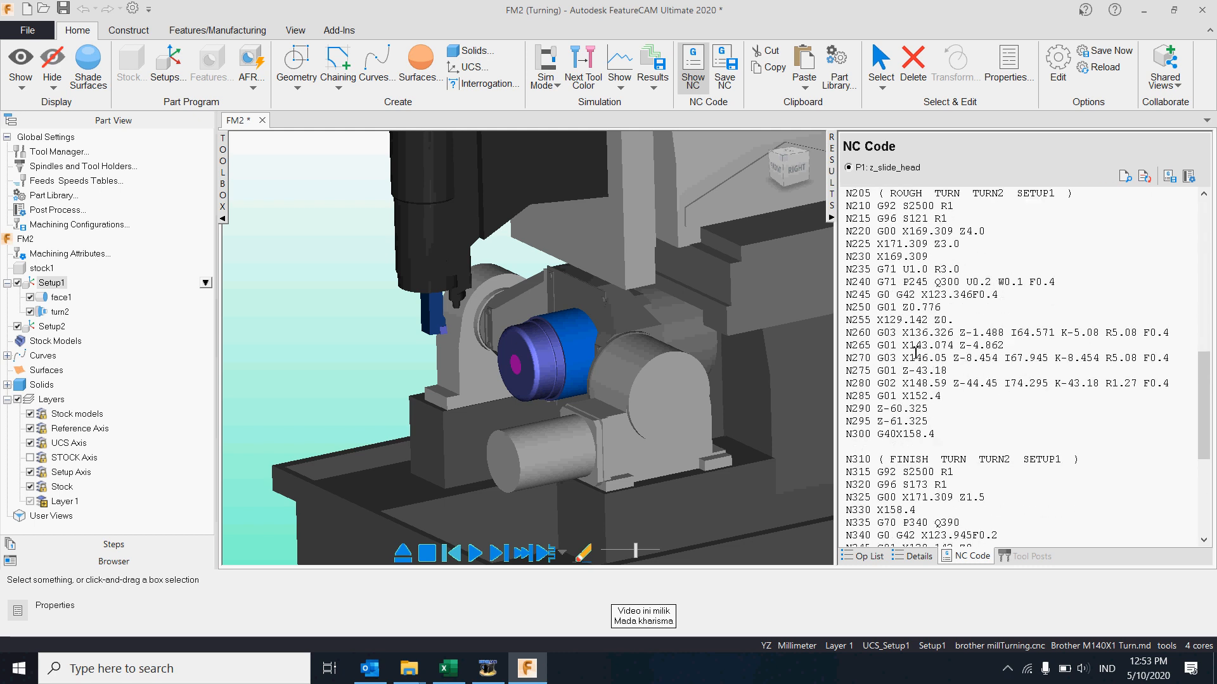
Hide the results, stop the machine simulation and shade the part's surfaces
left_click(832, 216)
middle_click_drag(864, 334, 958, 317)
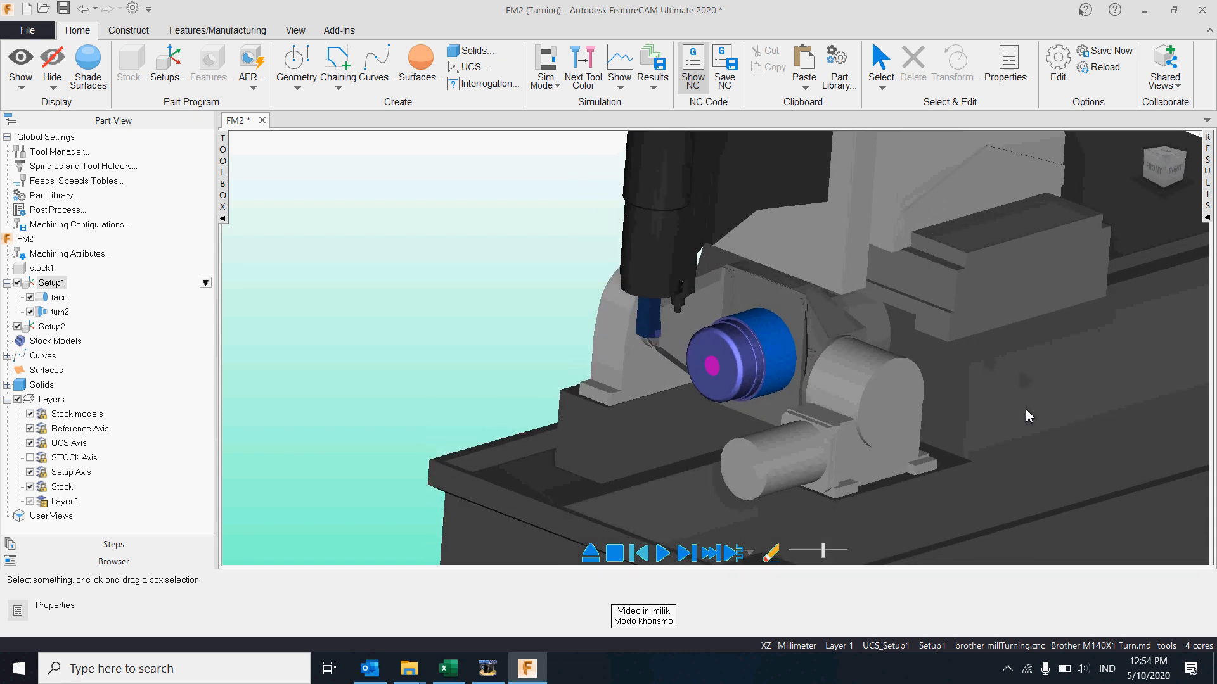
middle_click_drag(1026, 410, 991, 383)
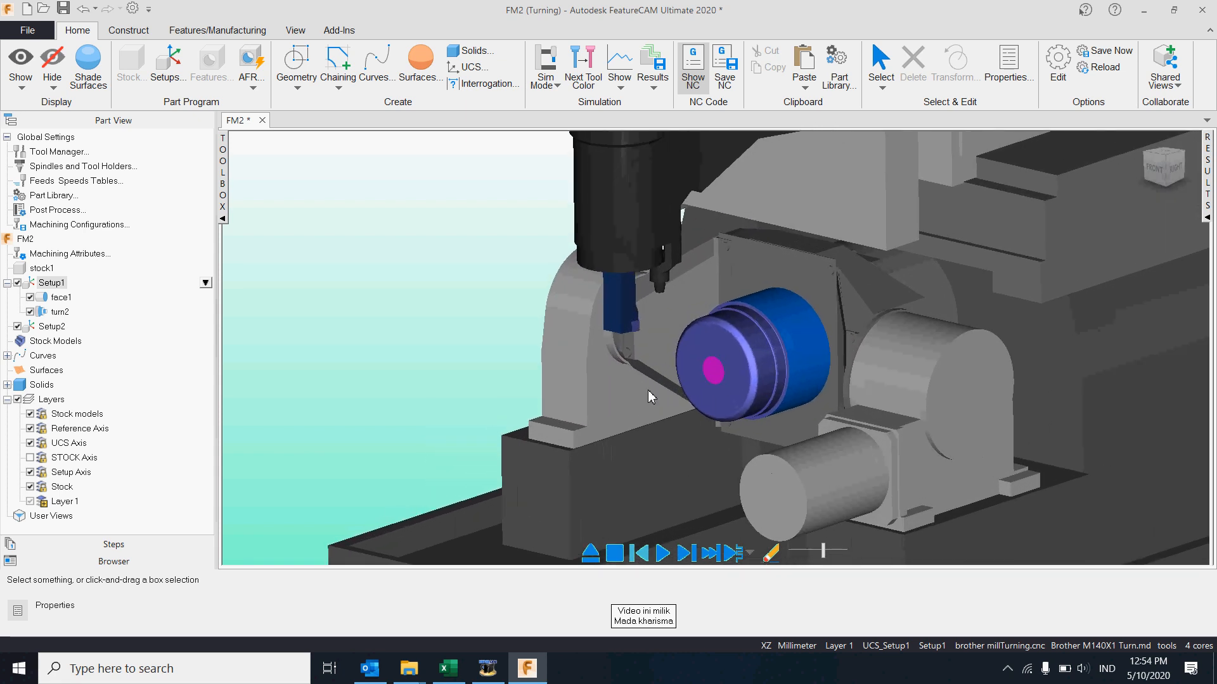
left_click(614, 554)
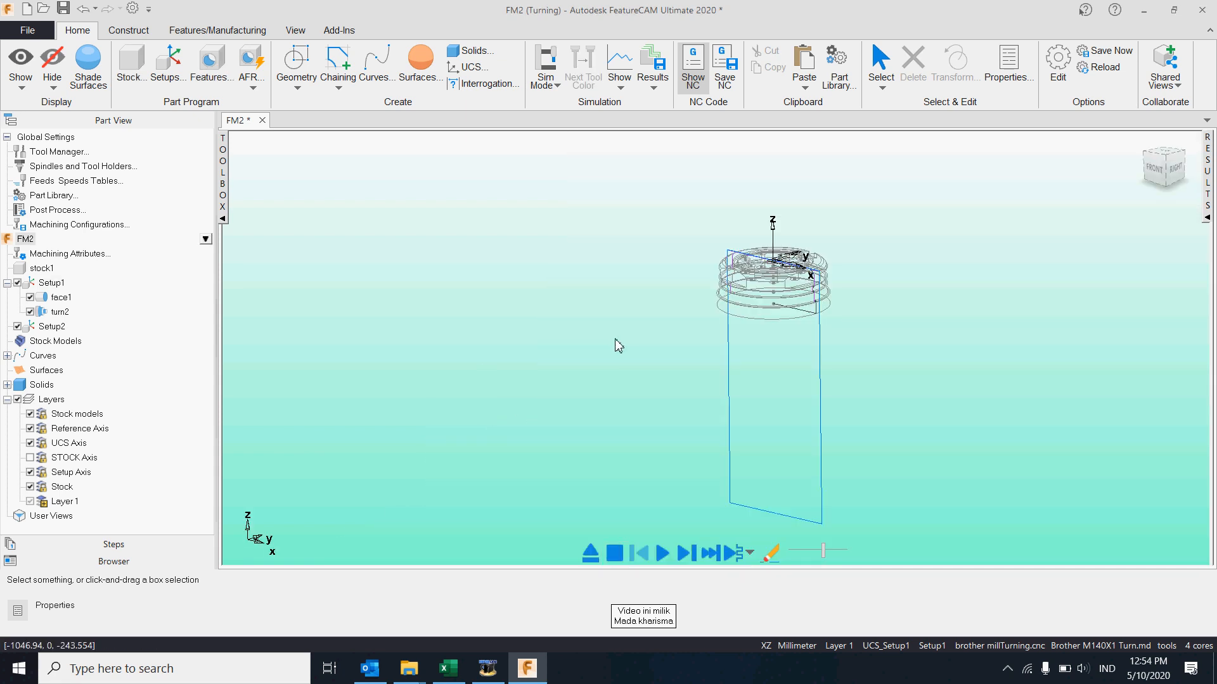
left_click(97, 64)
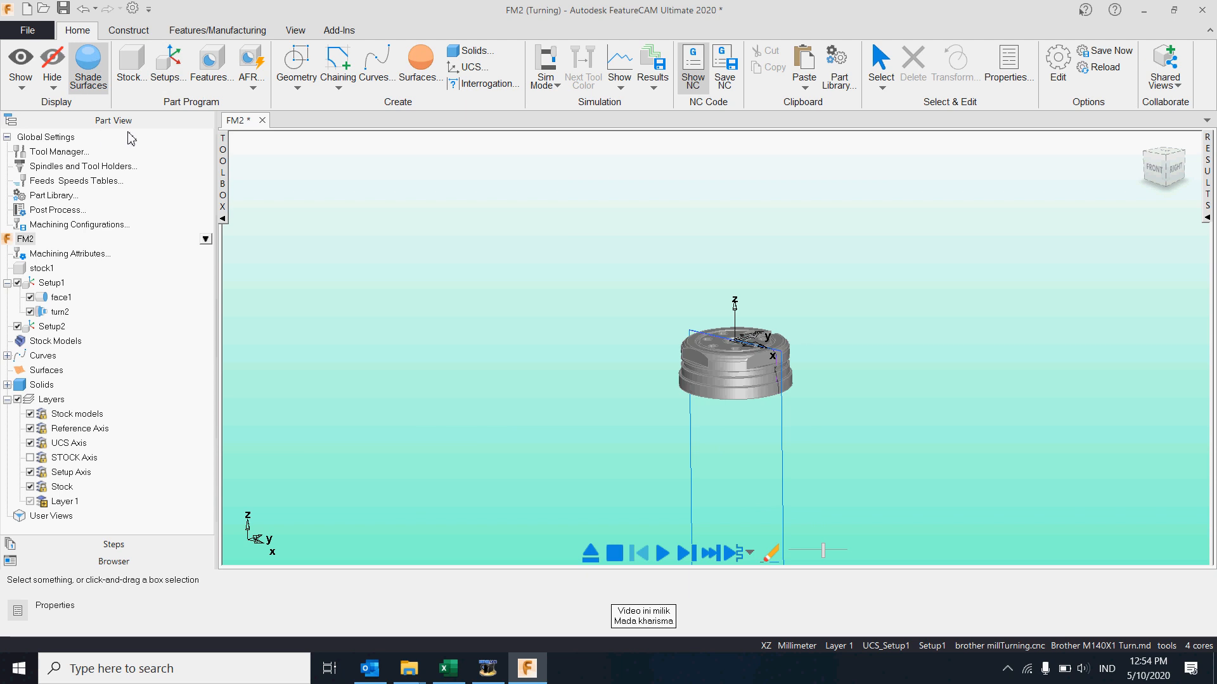
Change the toolpath strategy of turn2 to Turnmilling and apply it
double_click(43, 313)
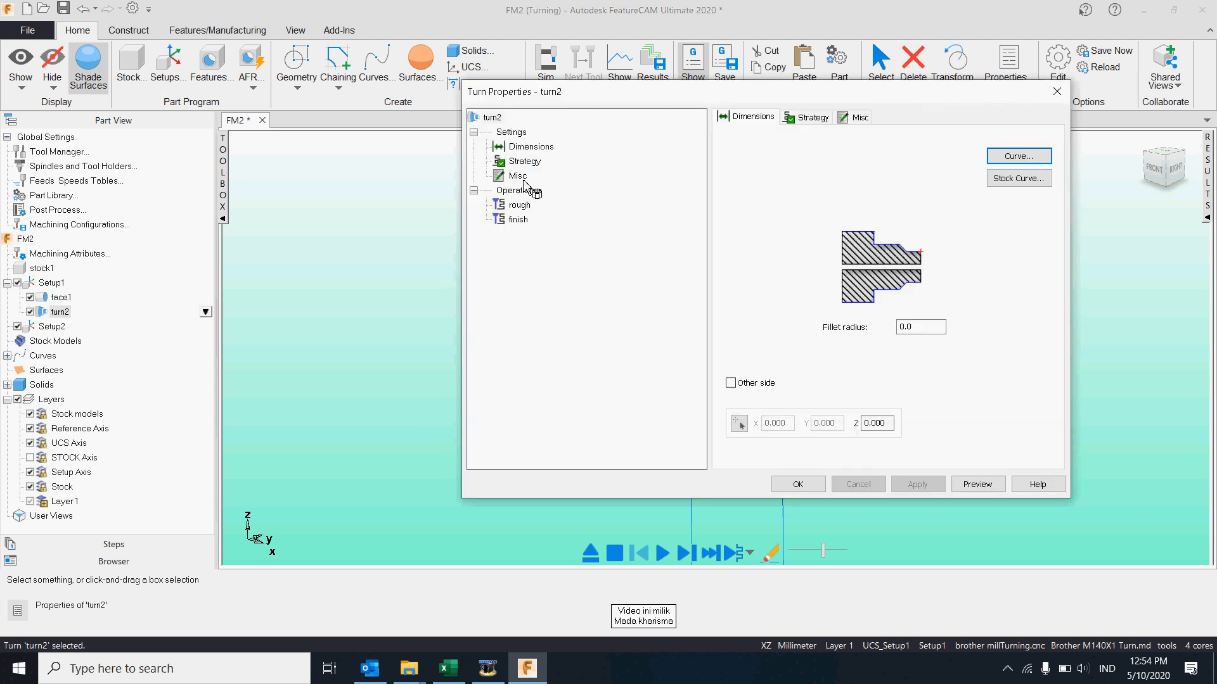
left_click(524, 165)
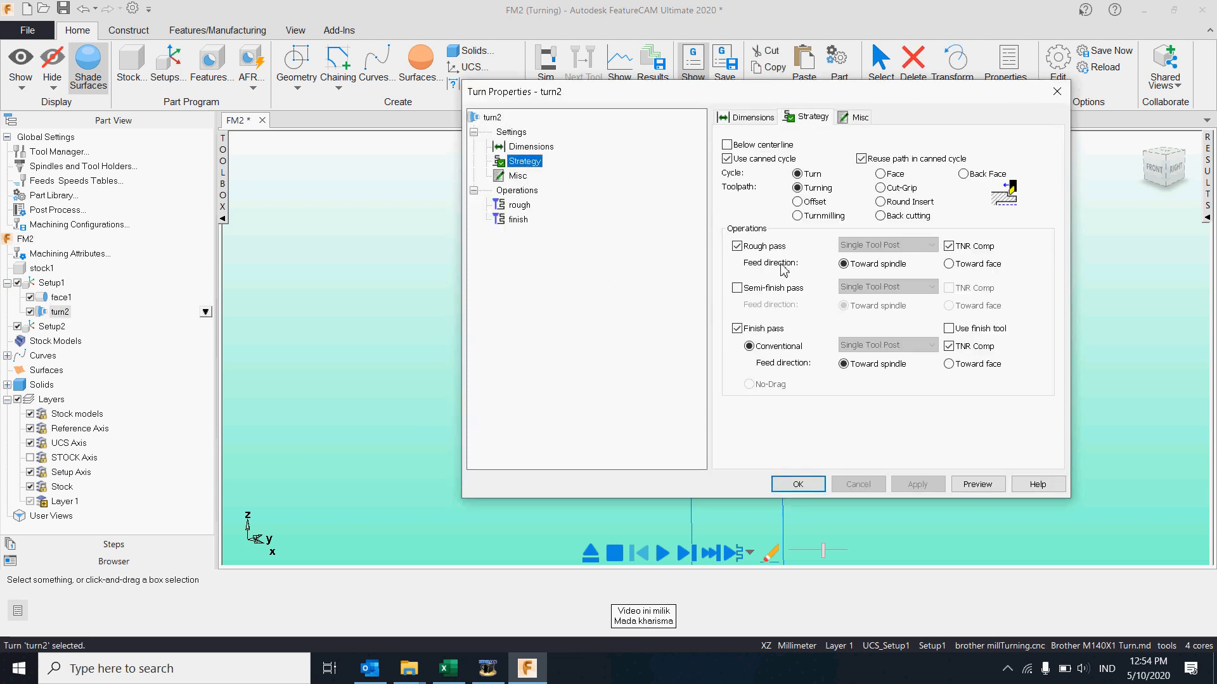
left_click(799, 216)
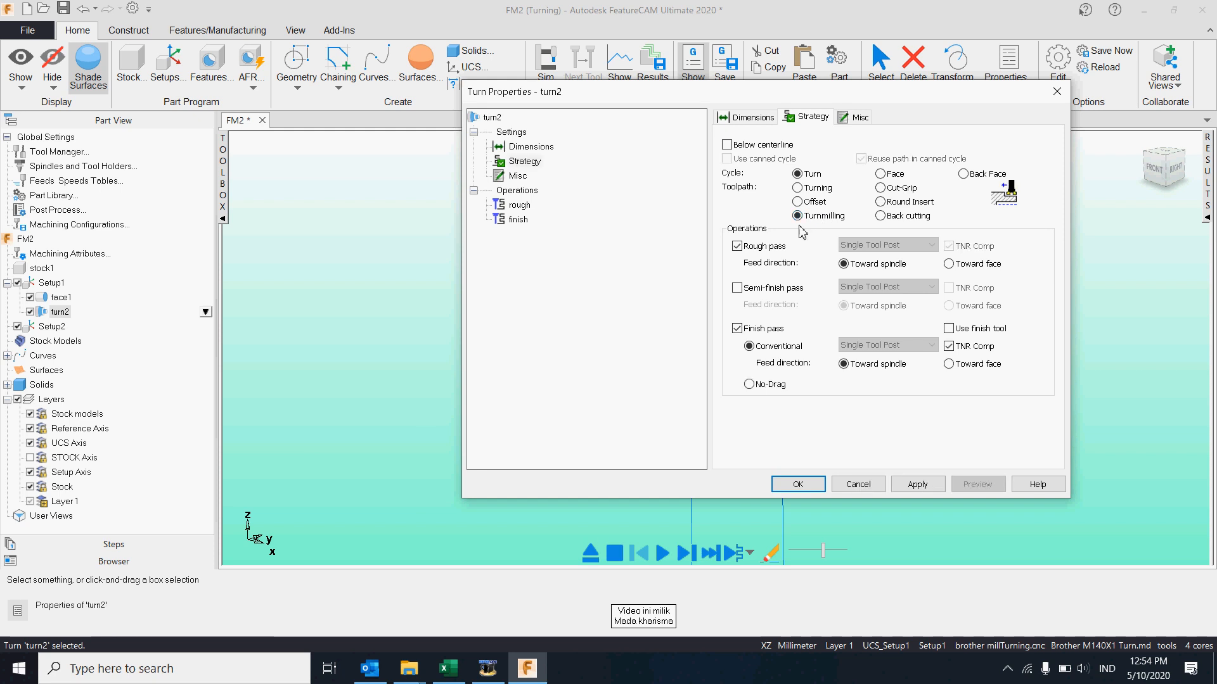
left_click(912, 485)
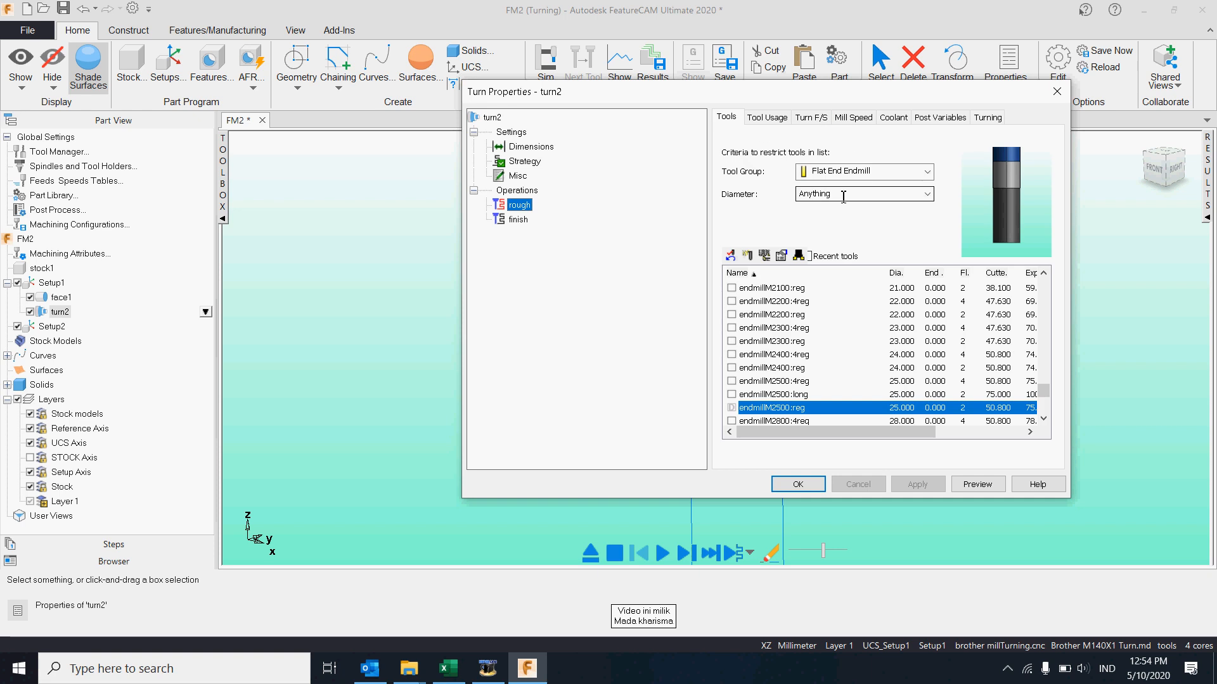
Assign the flat end mill endmillM1600:4reg to the turn2 rough operation and apply it
scroll(817, 361, "up", 5)
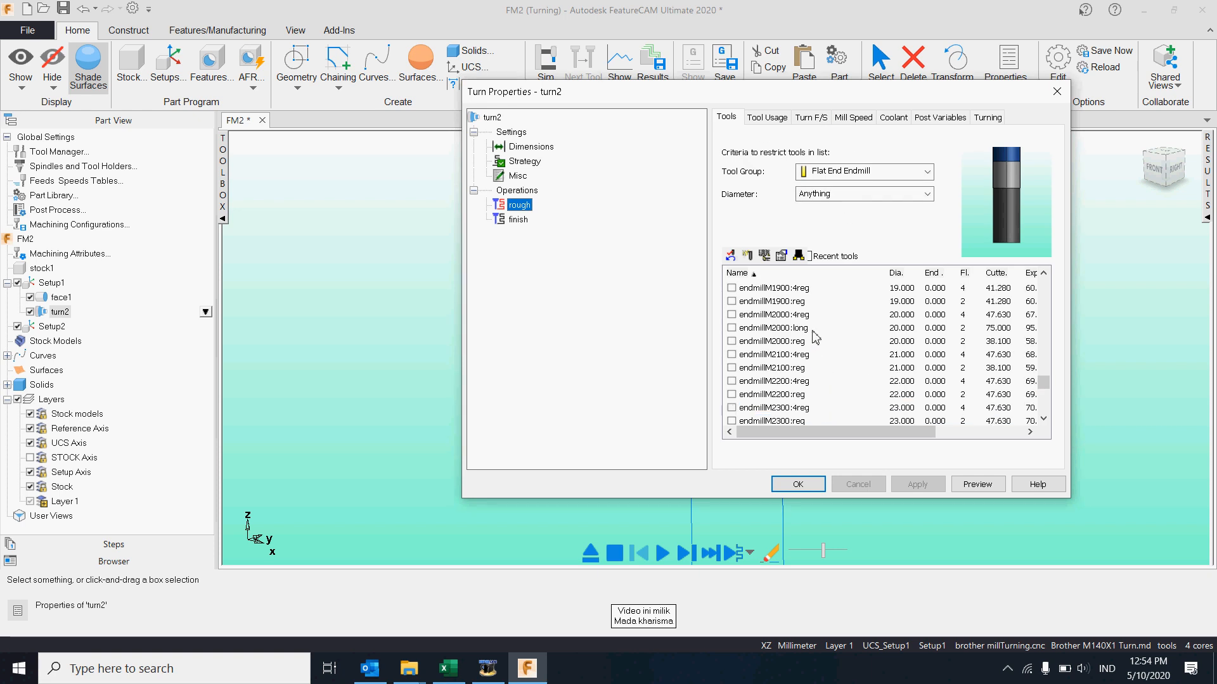
scroll(815, 337, "up", 1)
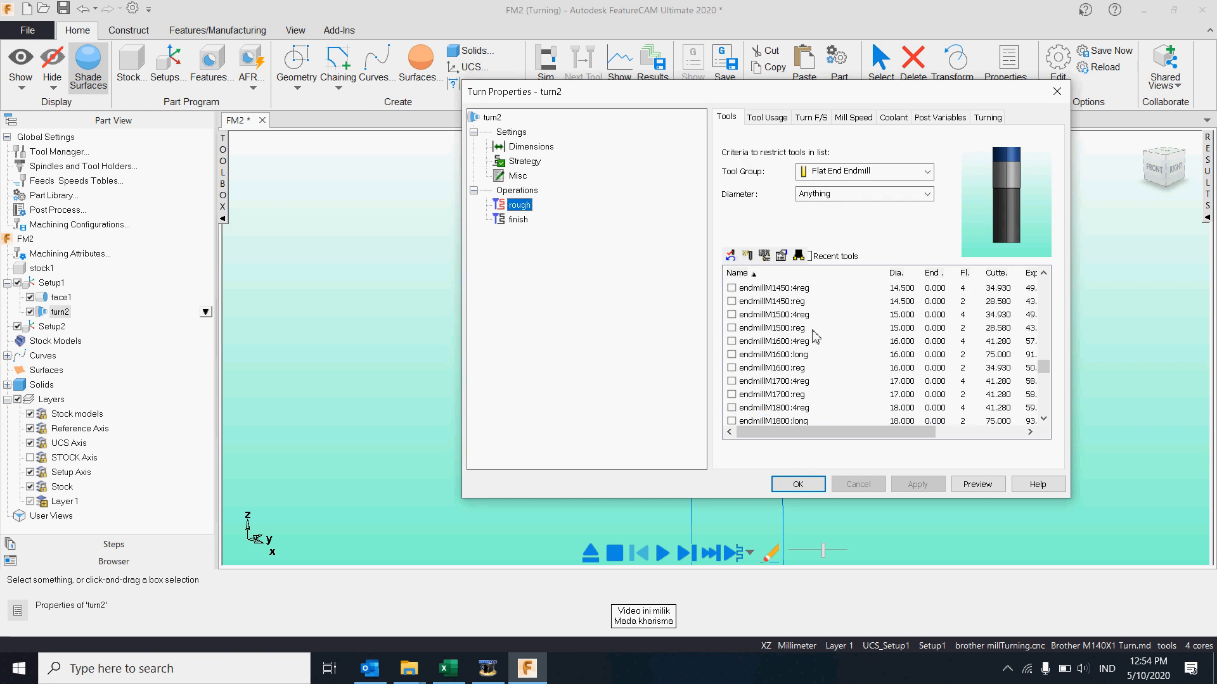
left_click(808, 342)
left_click(732, 341)
left_click(918, 484)
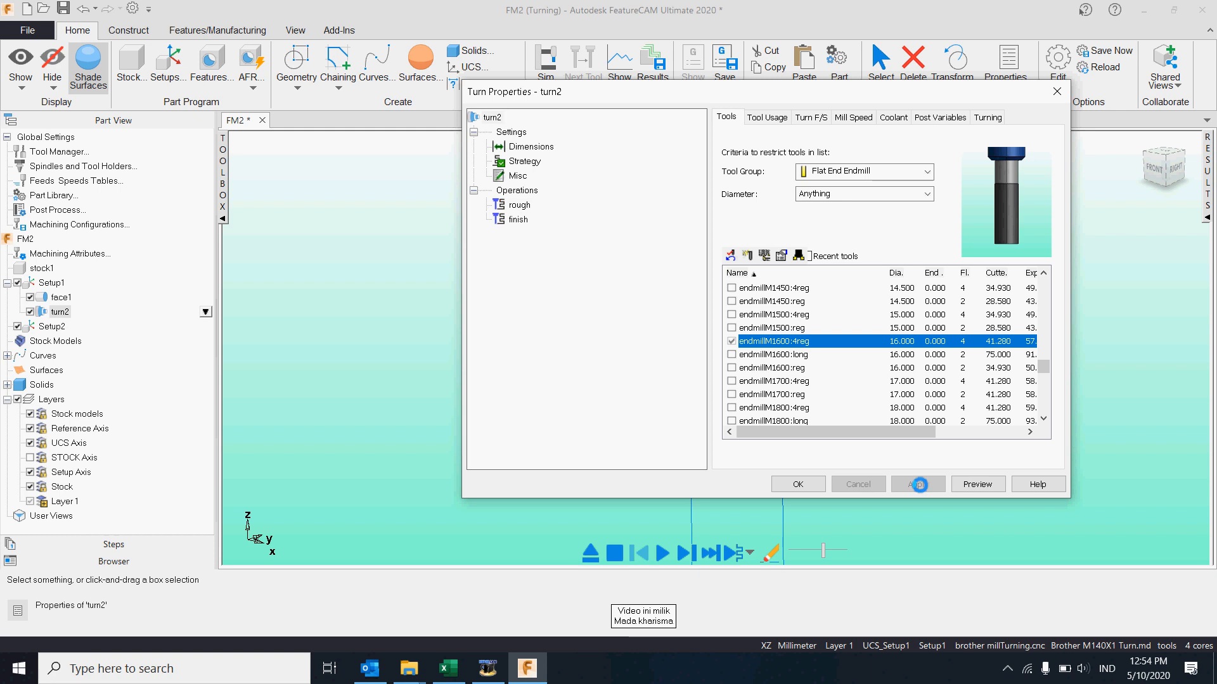
Review the orientation and insert shape options for the turn2 finish tool, keep SW and 80 Diamond, and accept the turn properties
left_click(518, 220)
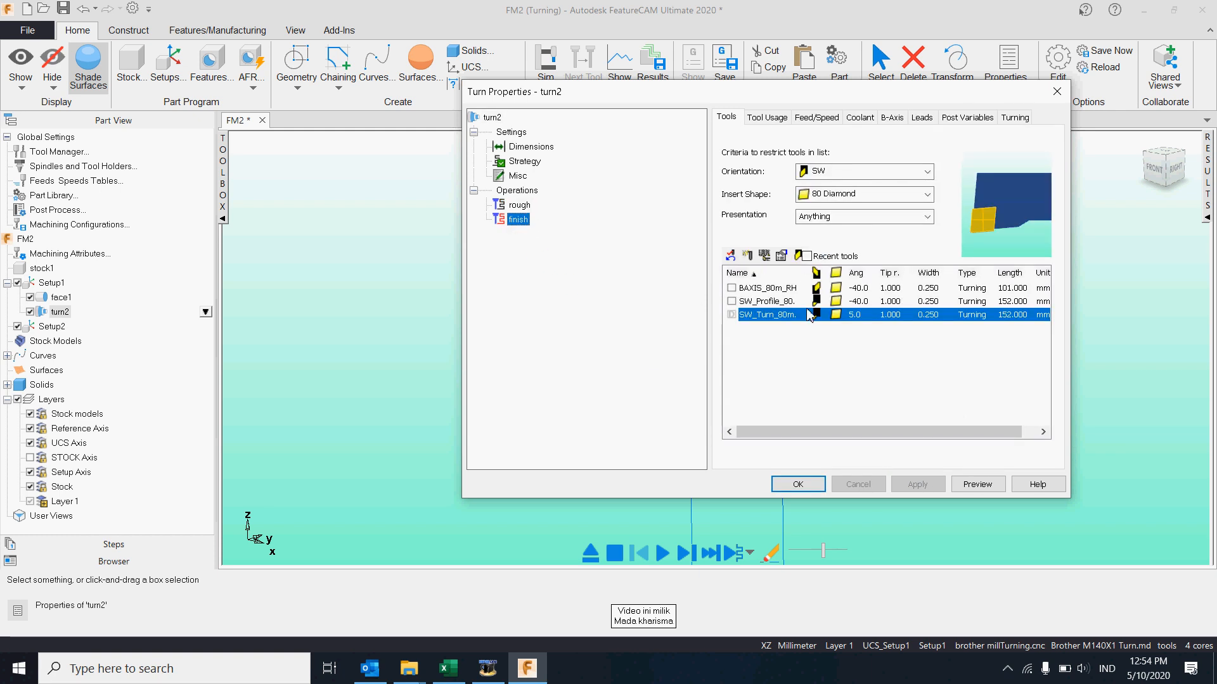
left_click(867, 171)
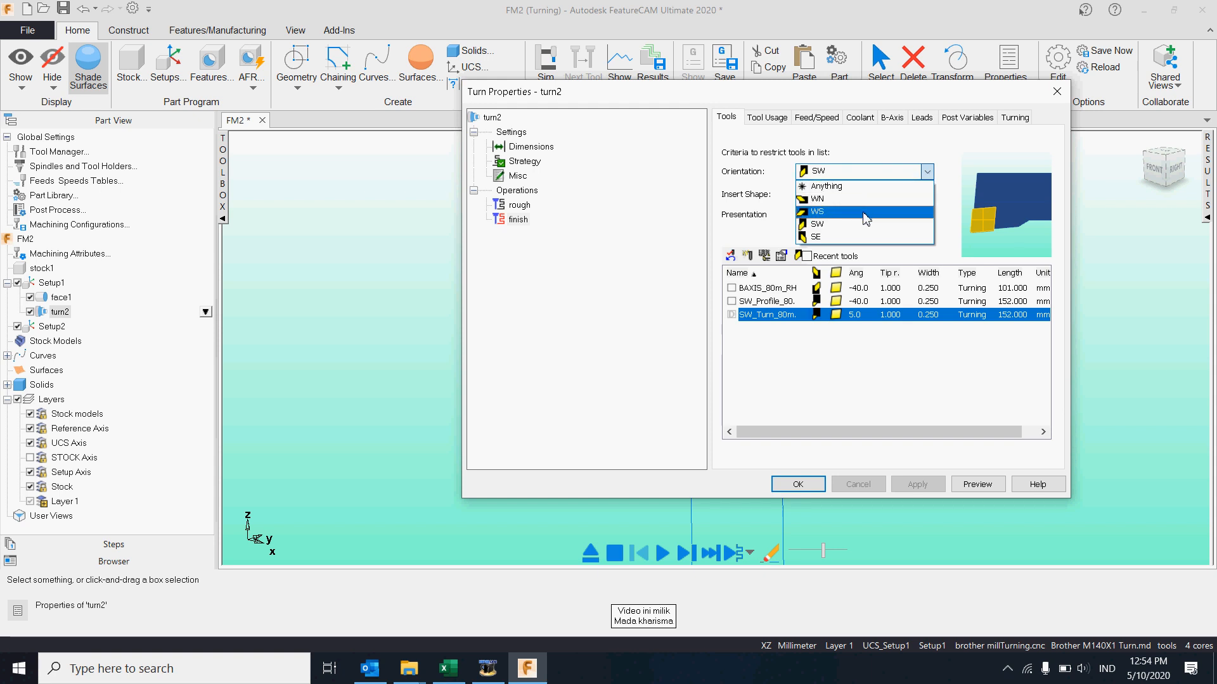
left_click(898, 156)
left_click(889, 195)
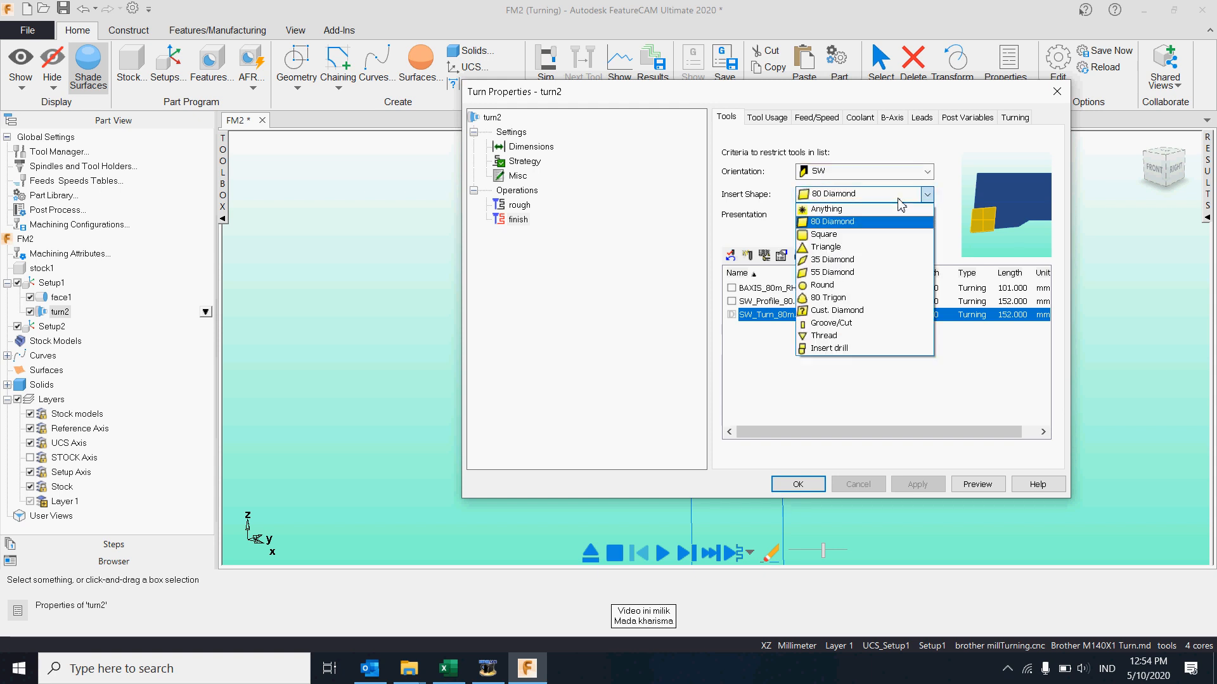
left_click(900, 204)
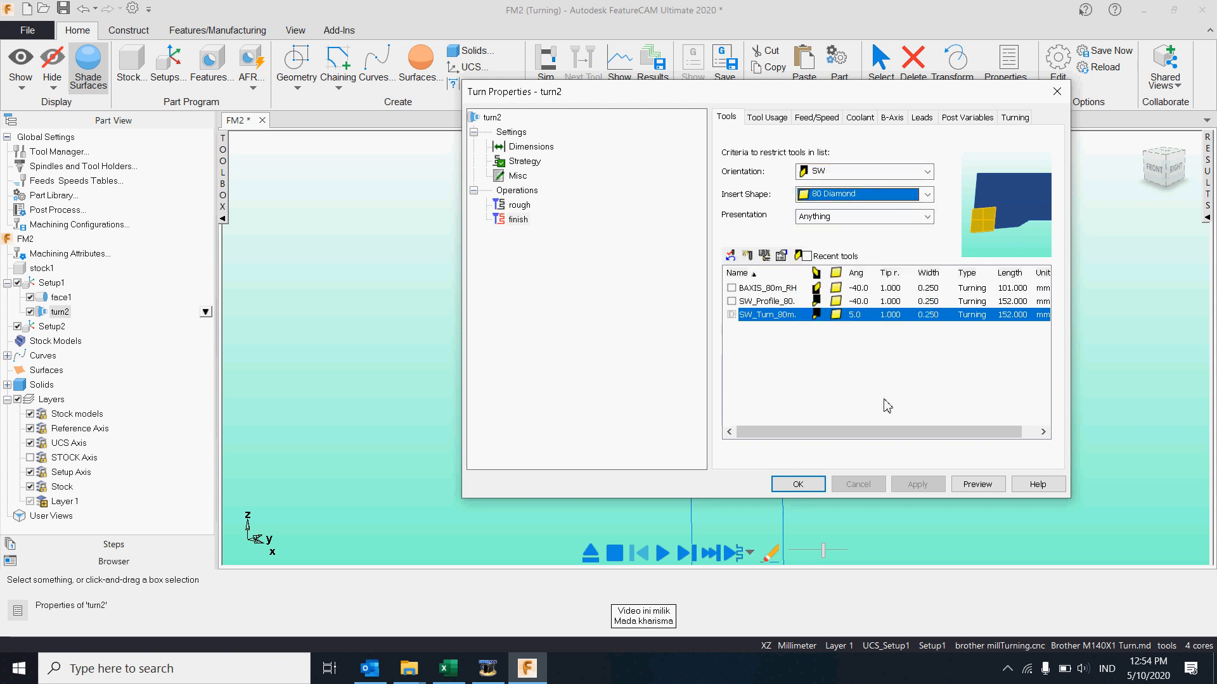
left_click(789, 485)
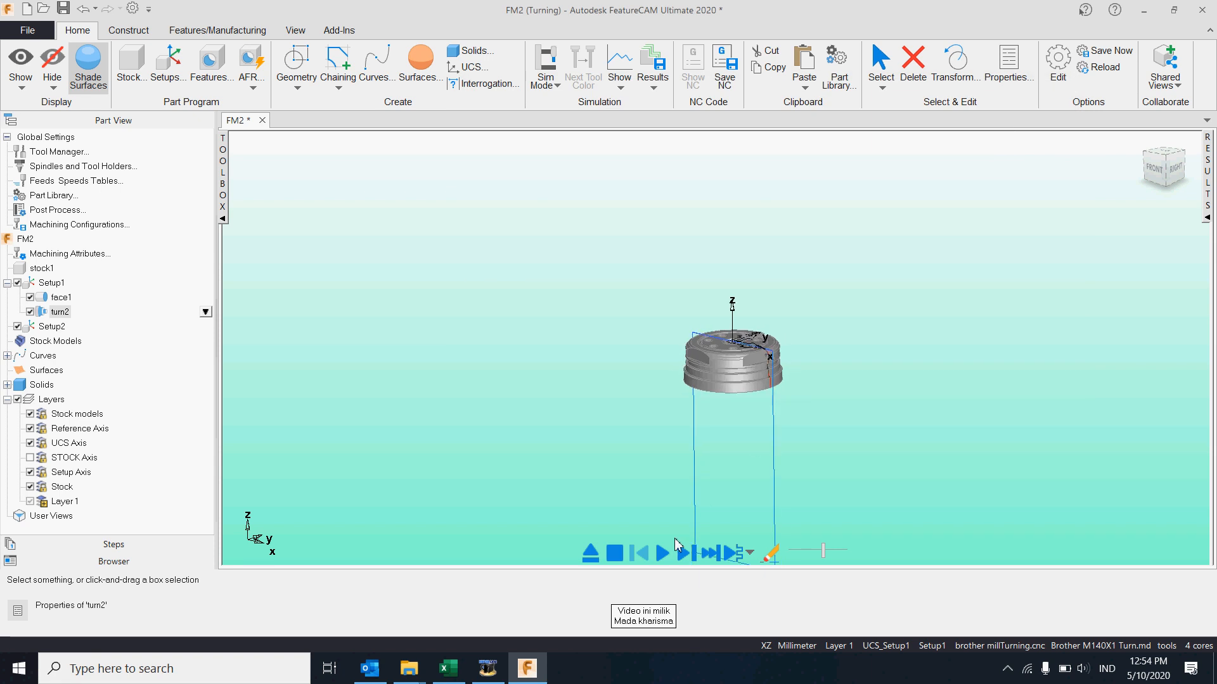
Run the Setup1 machine simulation through to the finished turned stock, stop it and clear the feature selection
left_click(680, 552)
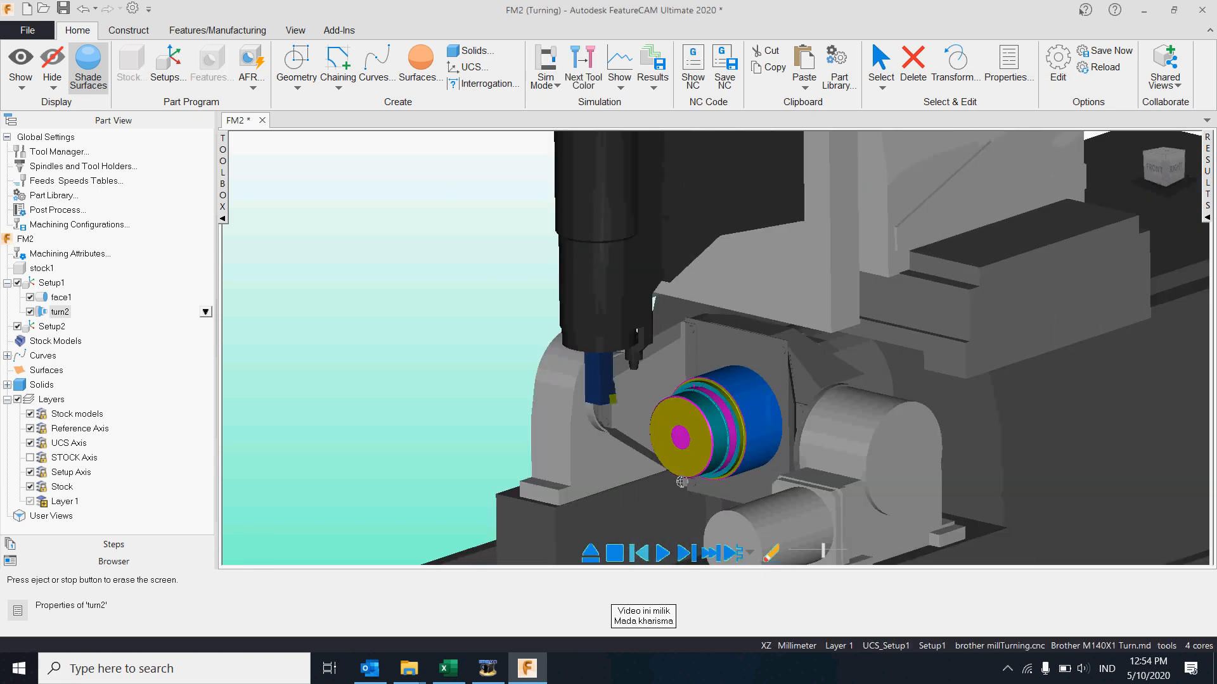
left_click(621, 550)
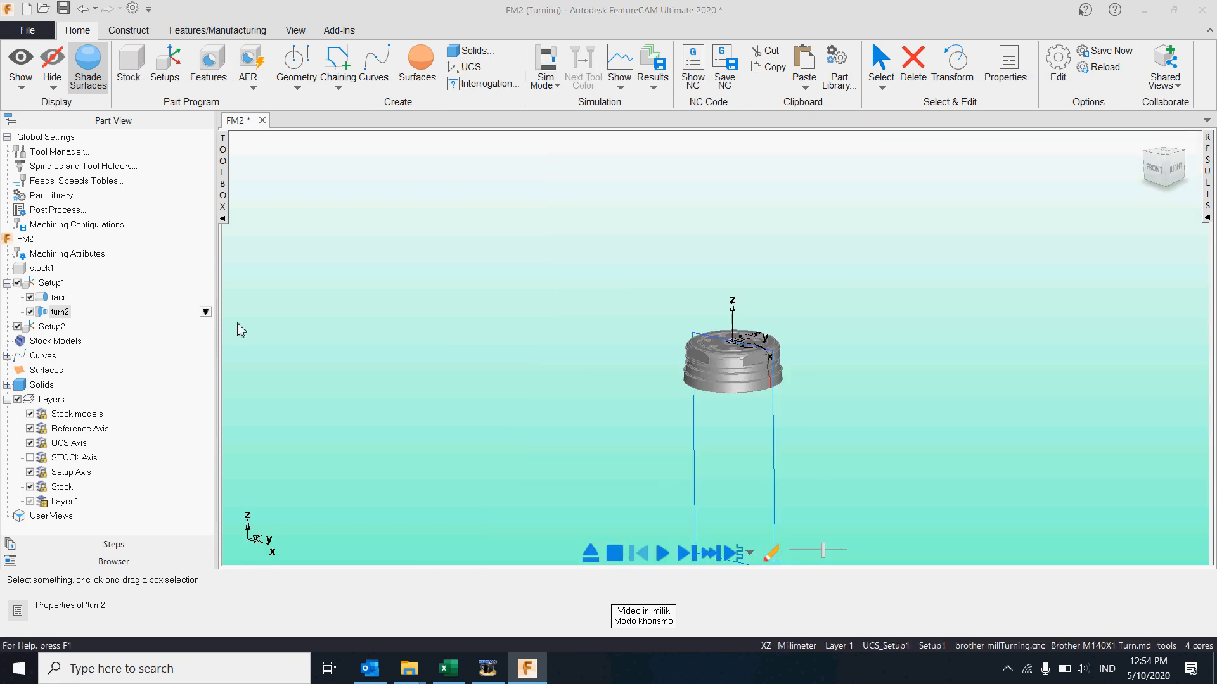
left_click(56, 297)
left_click(516, 253)
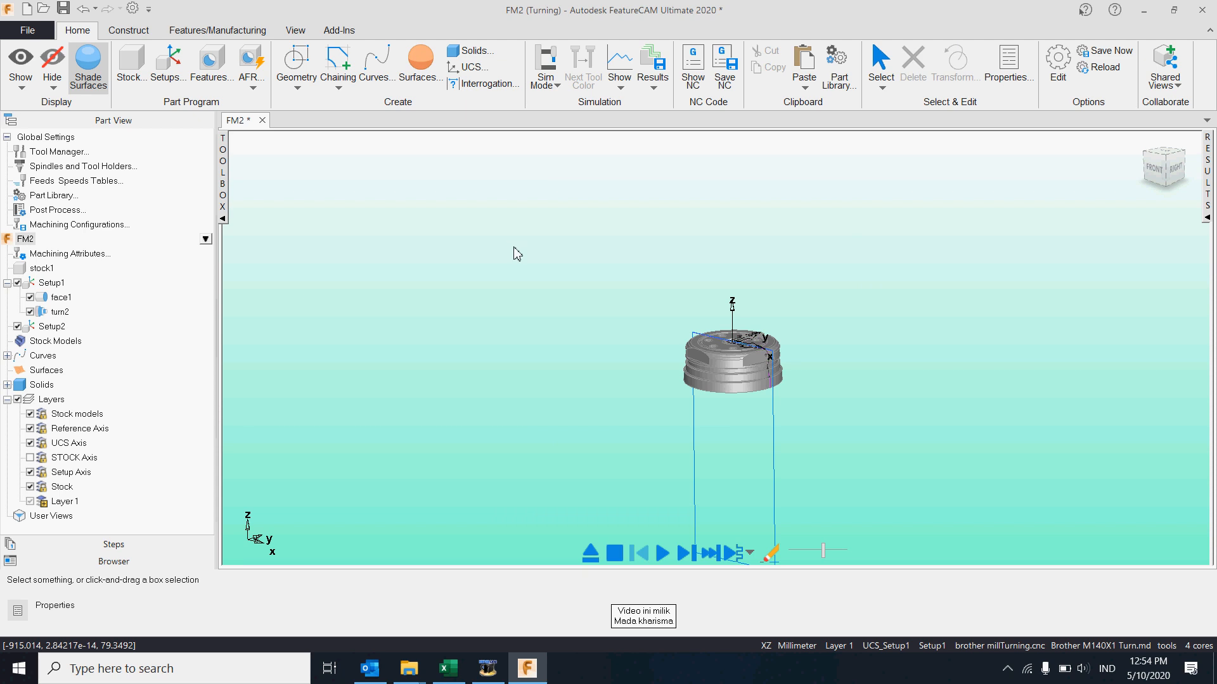
Play the Setup1 simulation to the next operation at a reduced speed, stop it and restart it from the first operation
left_click(732, 553)
left_click_drag(822, 550, 803, 559)
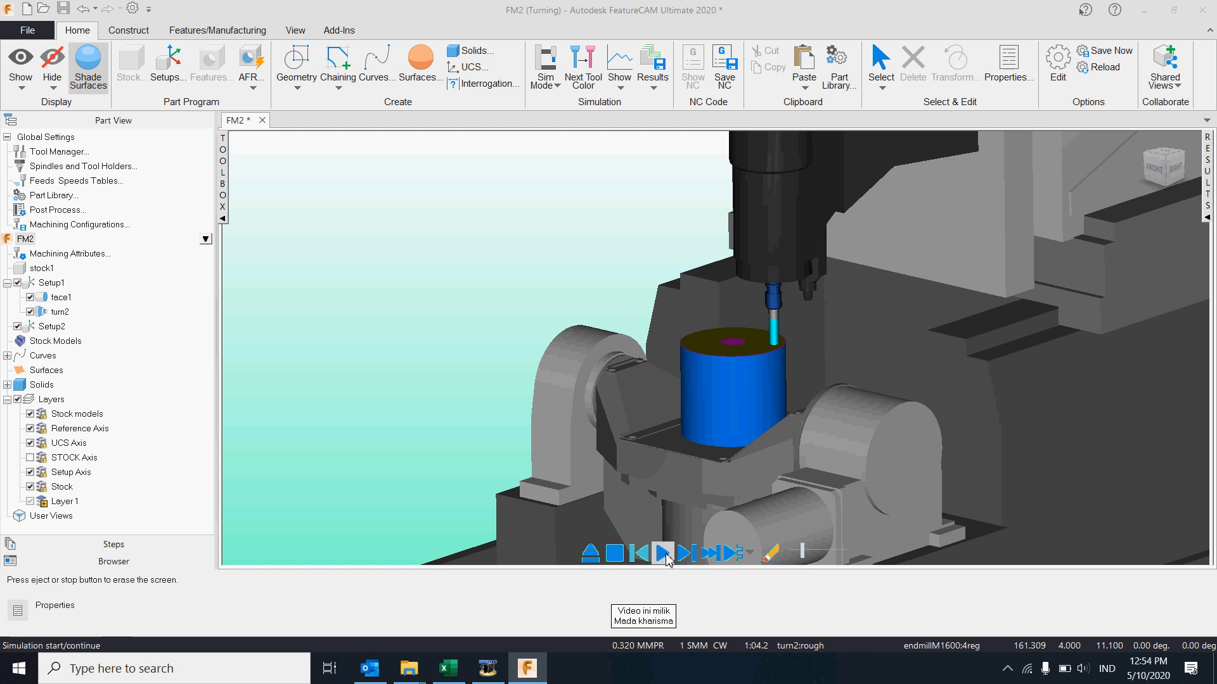
left_click(614, 554)
left_click(728, 556)
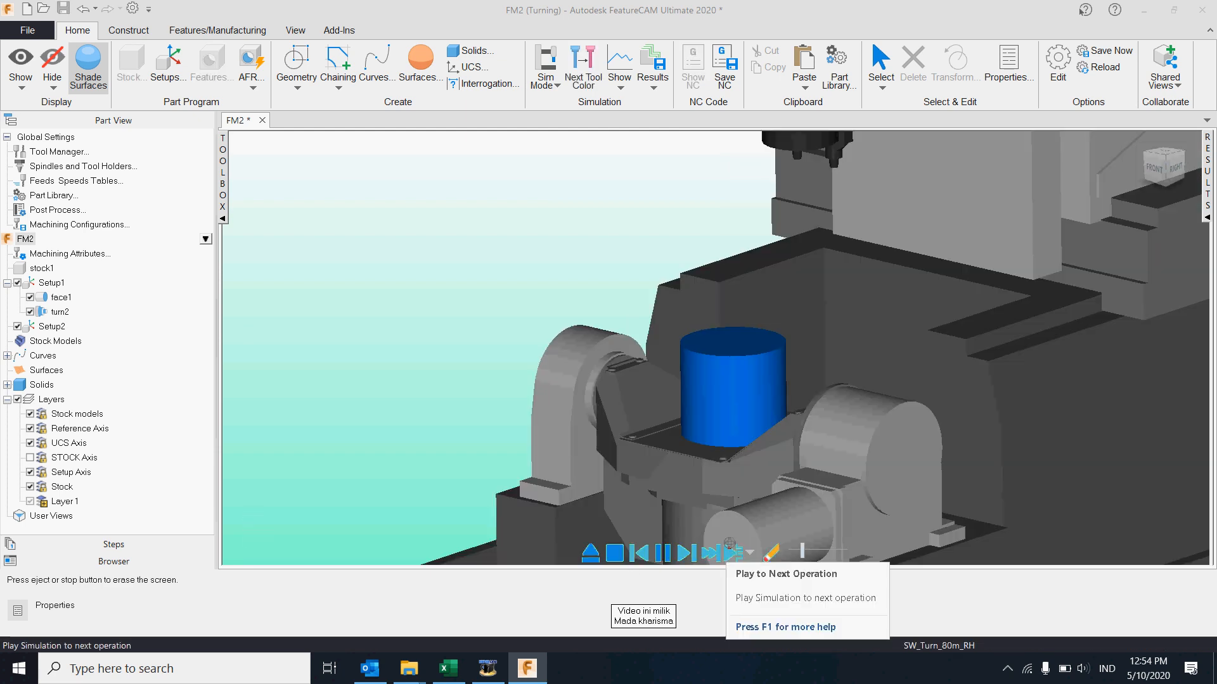
Examine the face1 finish cut from the side of the machine, and view the end mill's approach for turn2 from the front
middle_click_drag(726, 419, 549, 425)
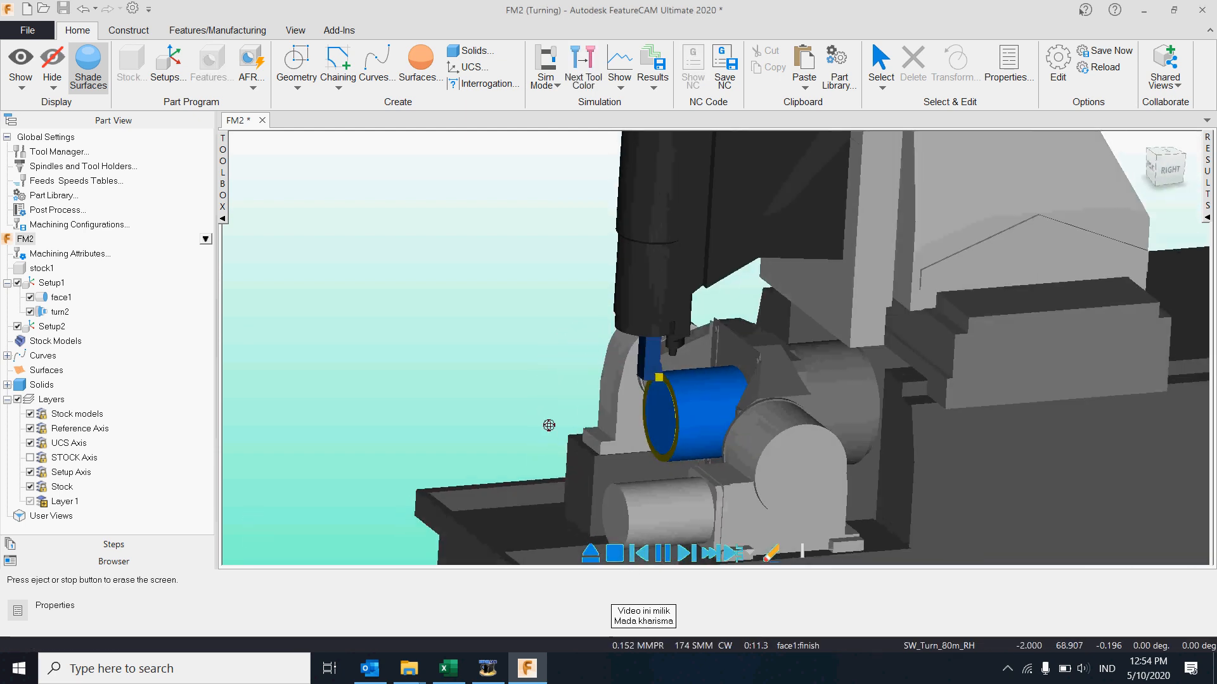
middle_click_drag(754, 443, 728, 413)
scroll(713, 449, "up", 1)
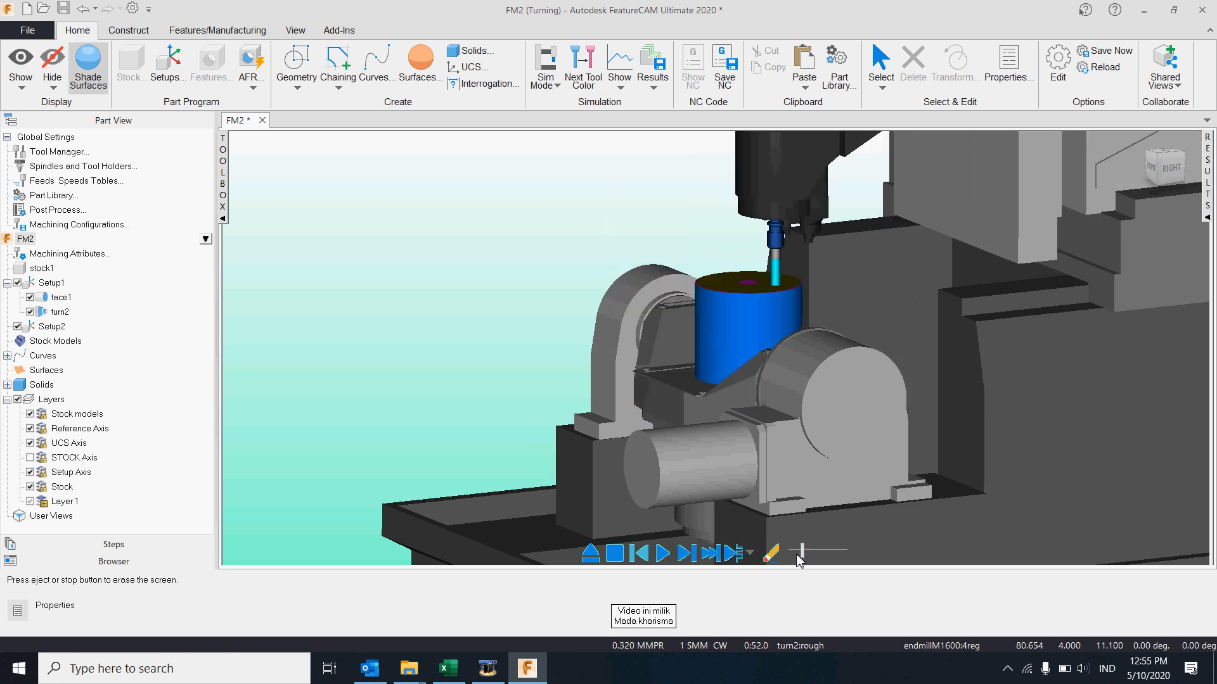
middle_click_drag(729, 304, 805, 449)
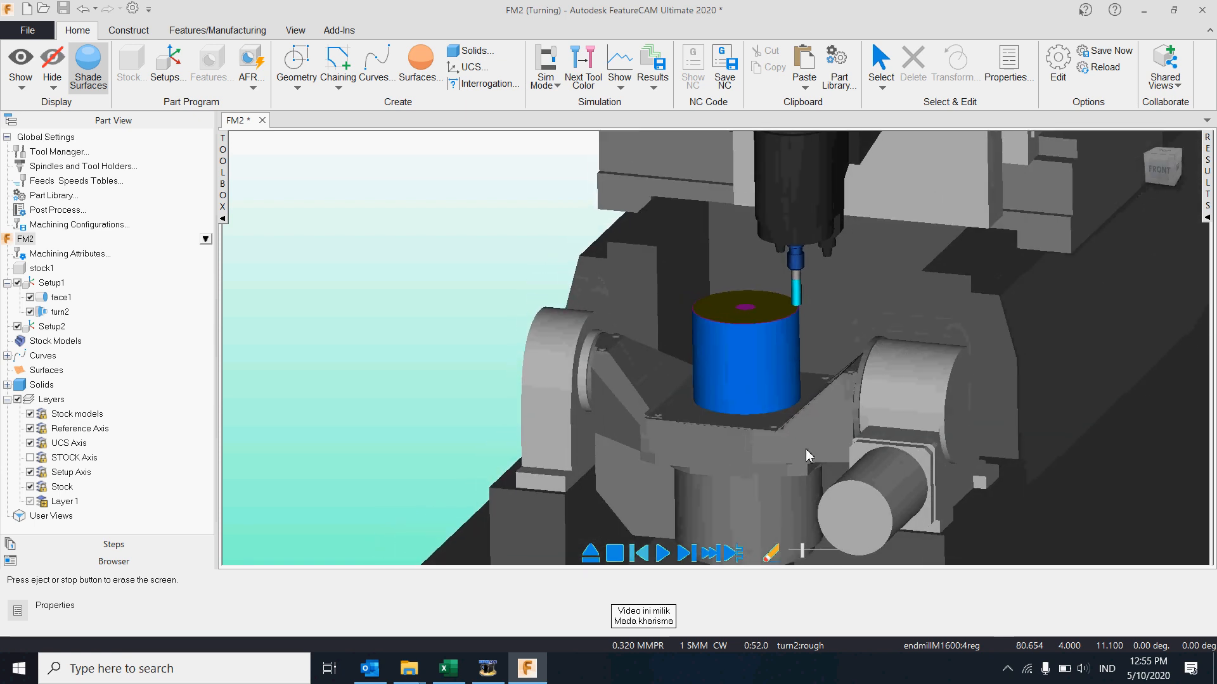
Play the turn2 turnmilling rough pass, raise the simulation speed slightly, and watch the finish pass from the machine's side
left_click(736, 556)
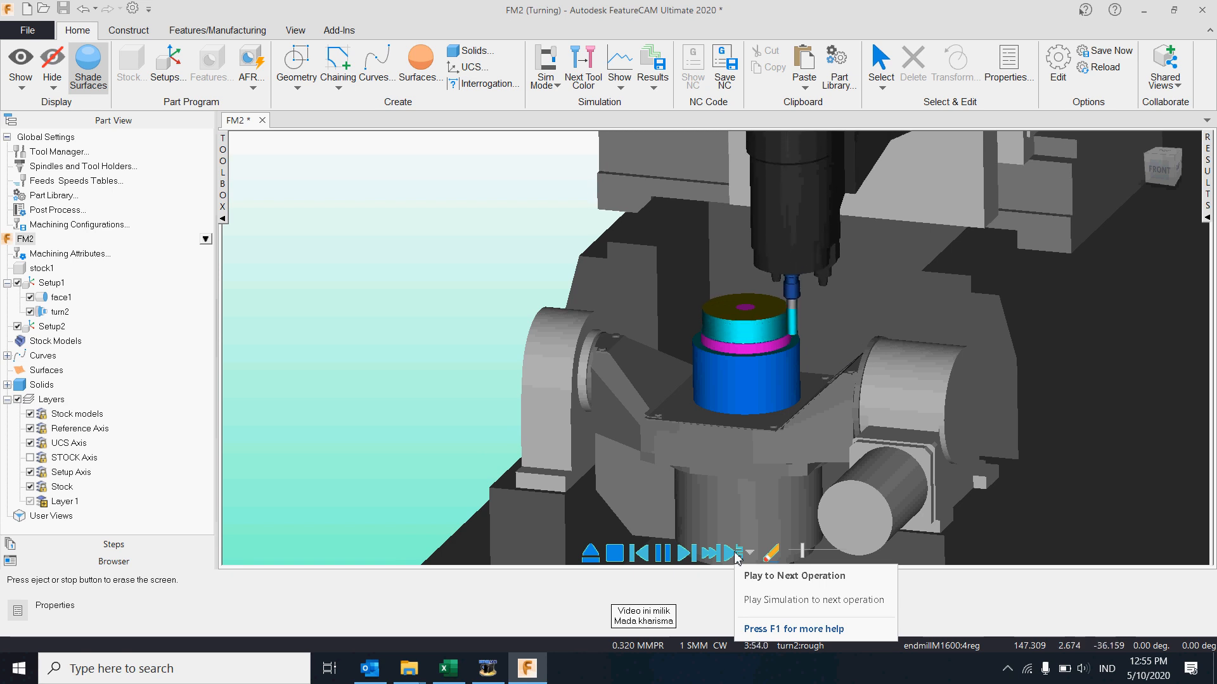
left_click_drag(803, 555, 808, 557)
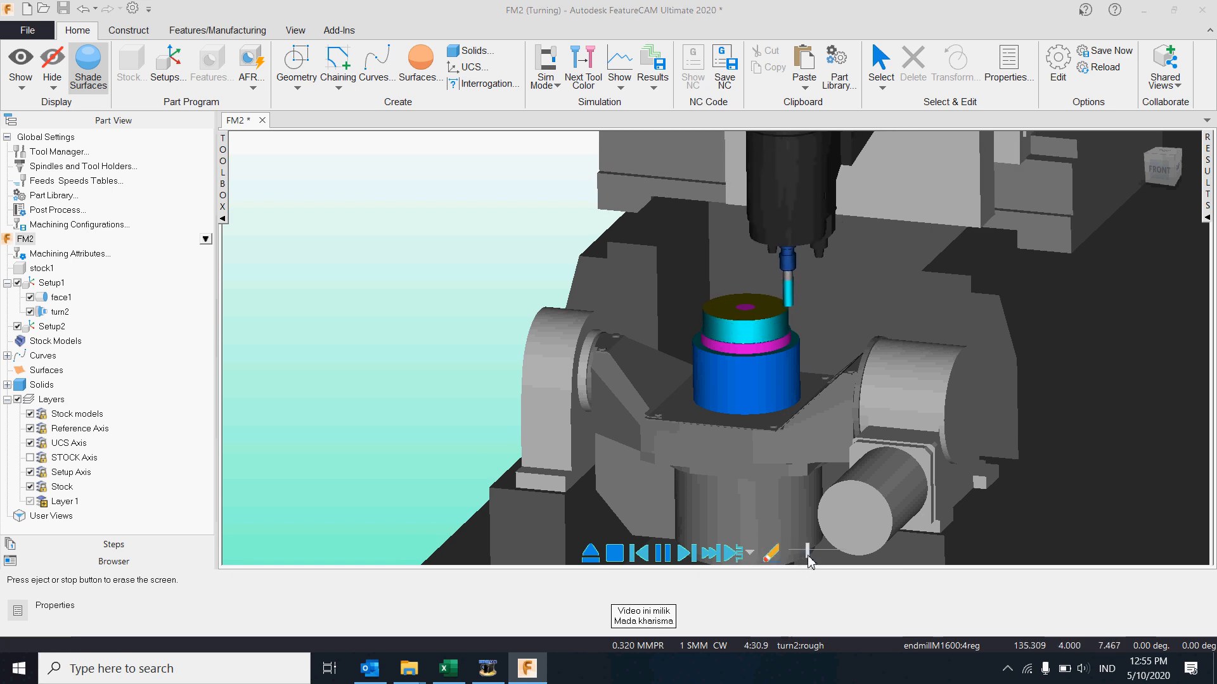
middle_click_drag(868, 254, 668, 259)
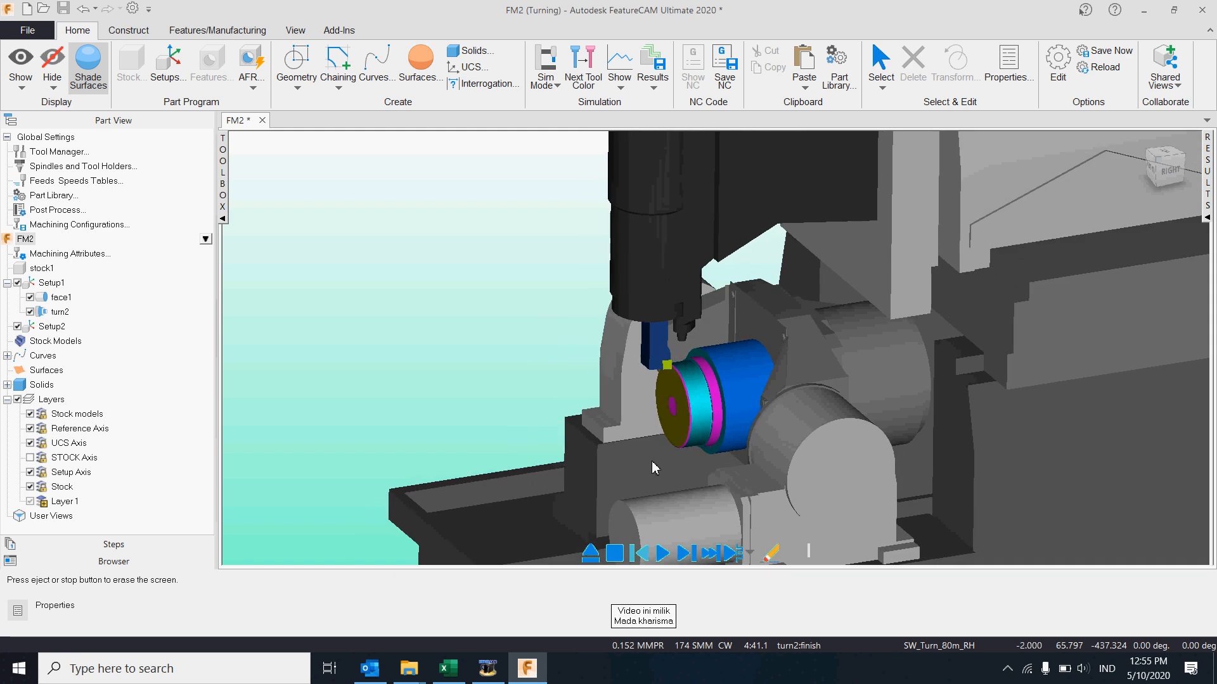
left_click(732, 556)
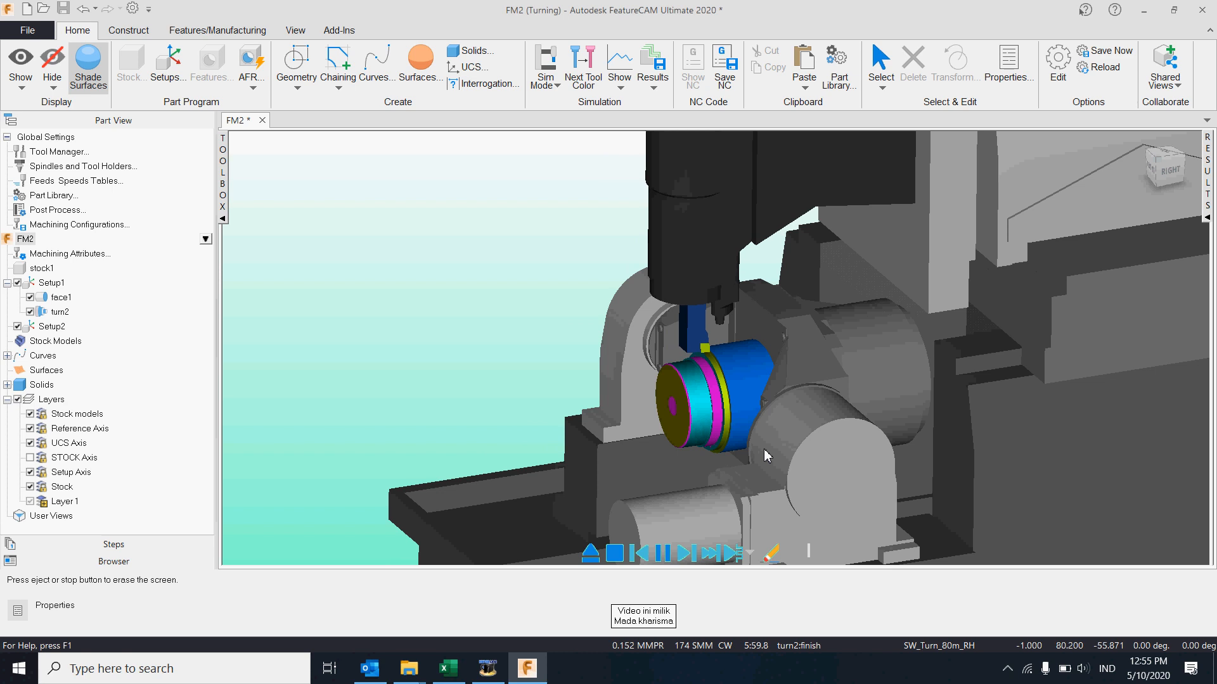
Watch the end of the turn2 finish pass, stop the simulation and view the part from the front and above
middle_click_drag(743, 449, 797, 424, "shift")
scroll(797, 428, "up", 2)
middle_click_drag(757, 384, 740, 408, "ctrl")
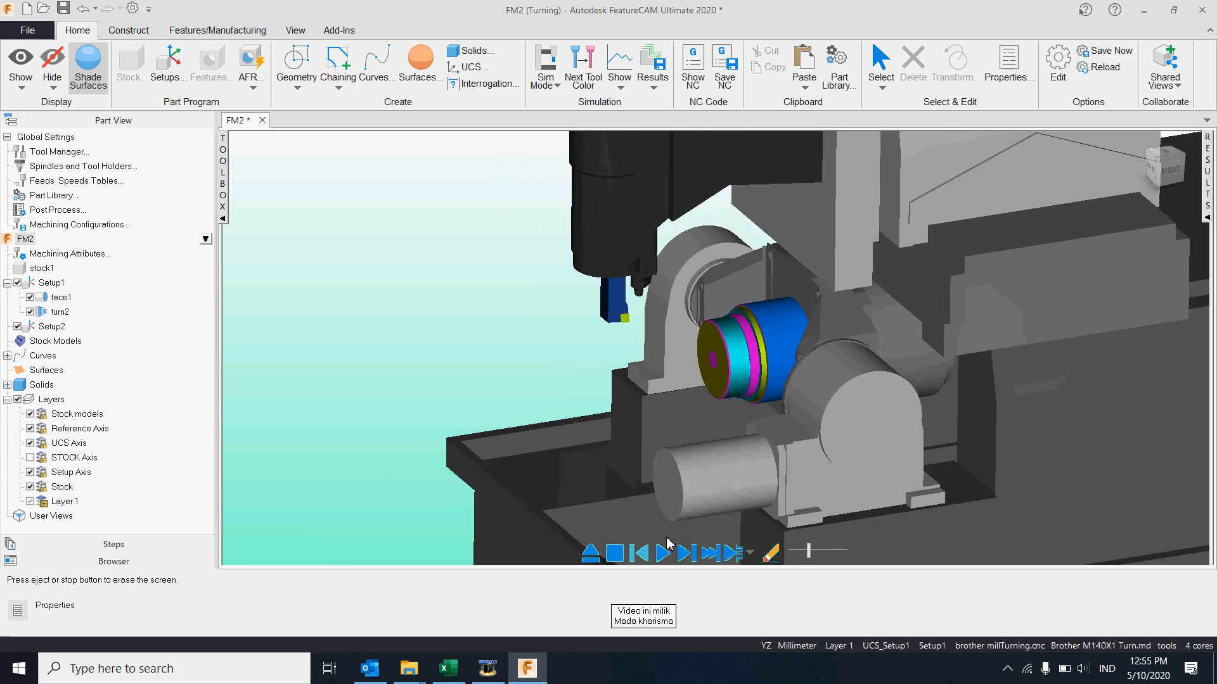
left_click(615, 553)
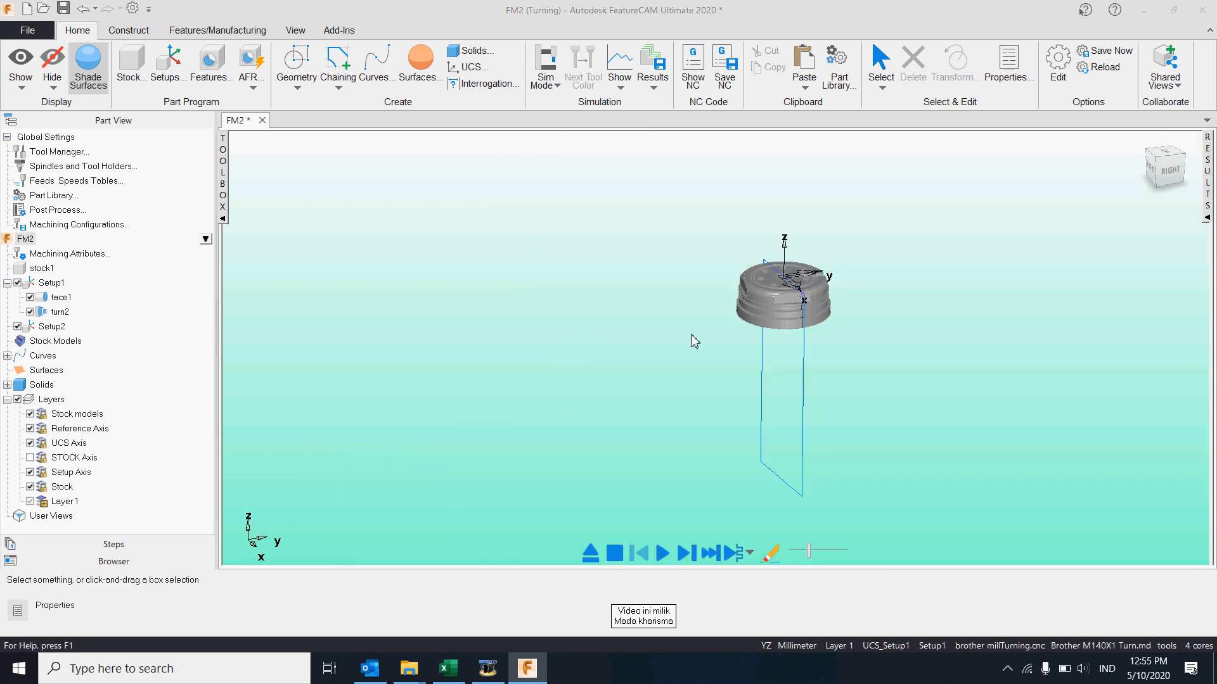
middle_click_drag(769, 363, 689, 361, "ctrl")
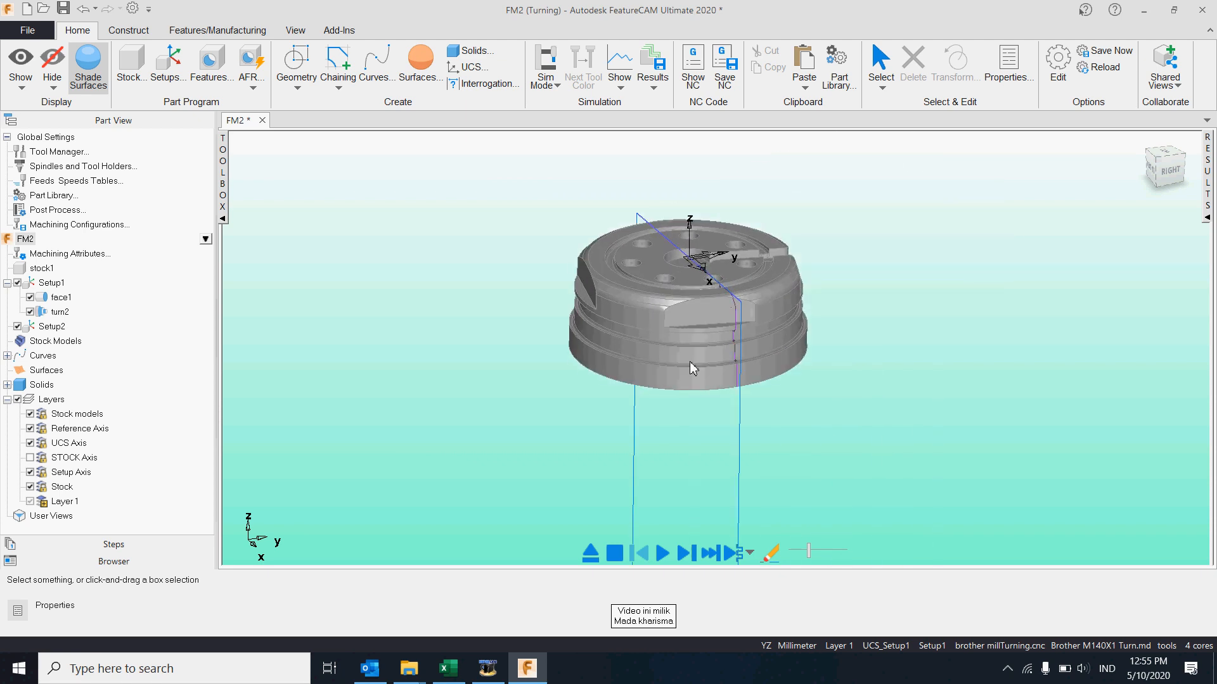
left_click(1152, 172)
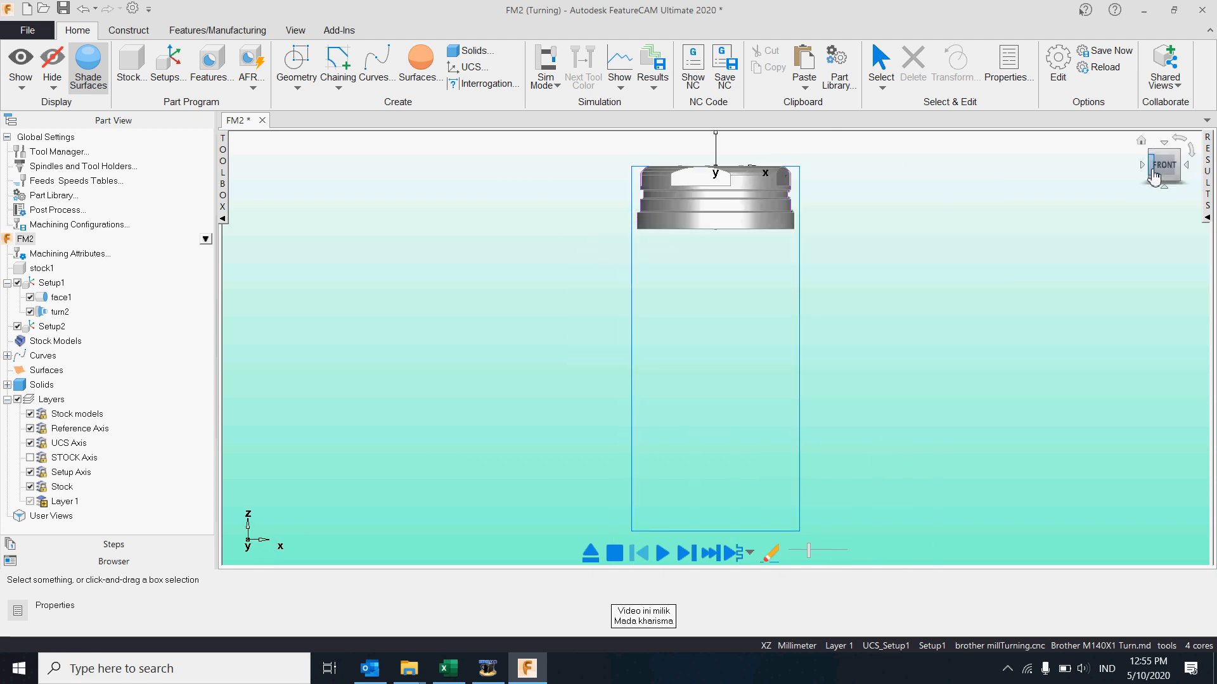
middle_click_drag(751, 312, 748, 421, "shift")
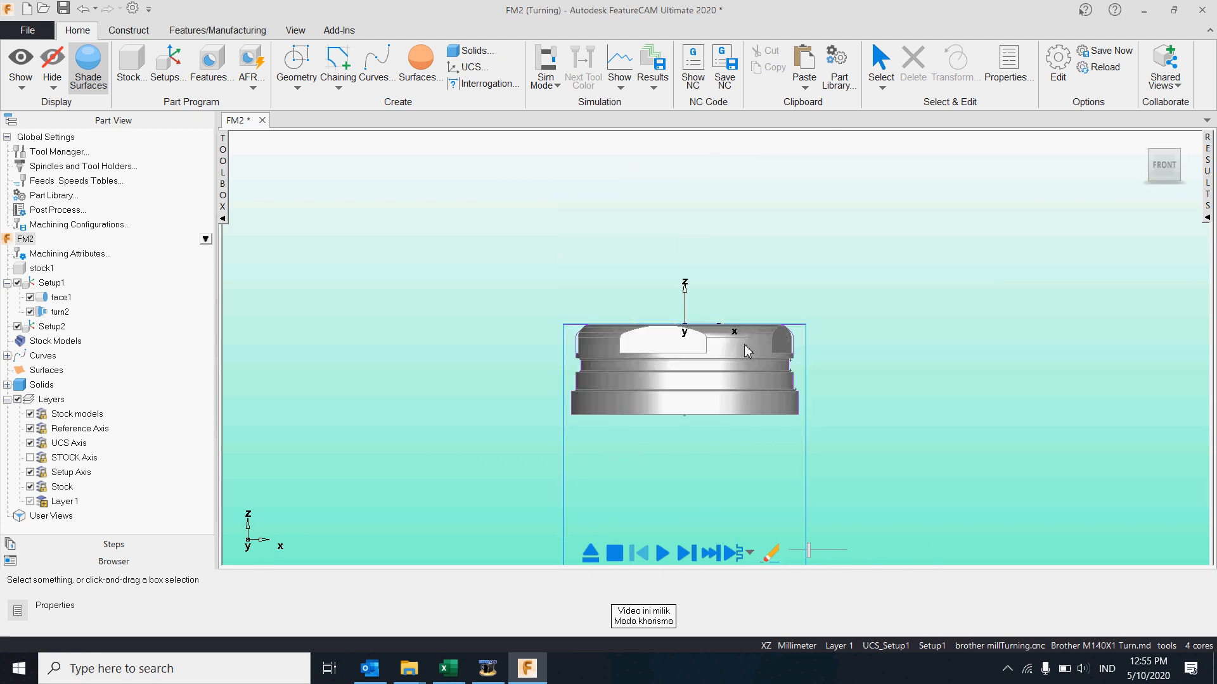
middle_click_drag(744, 349, 734, 421)
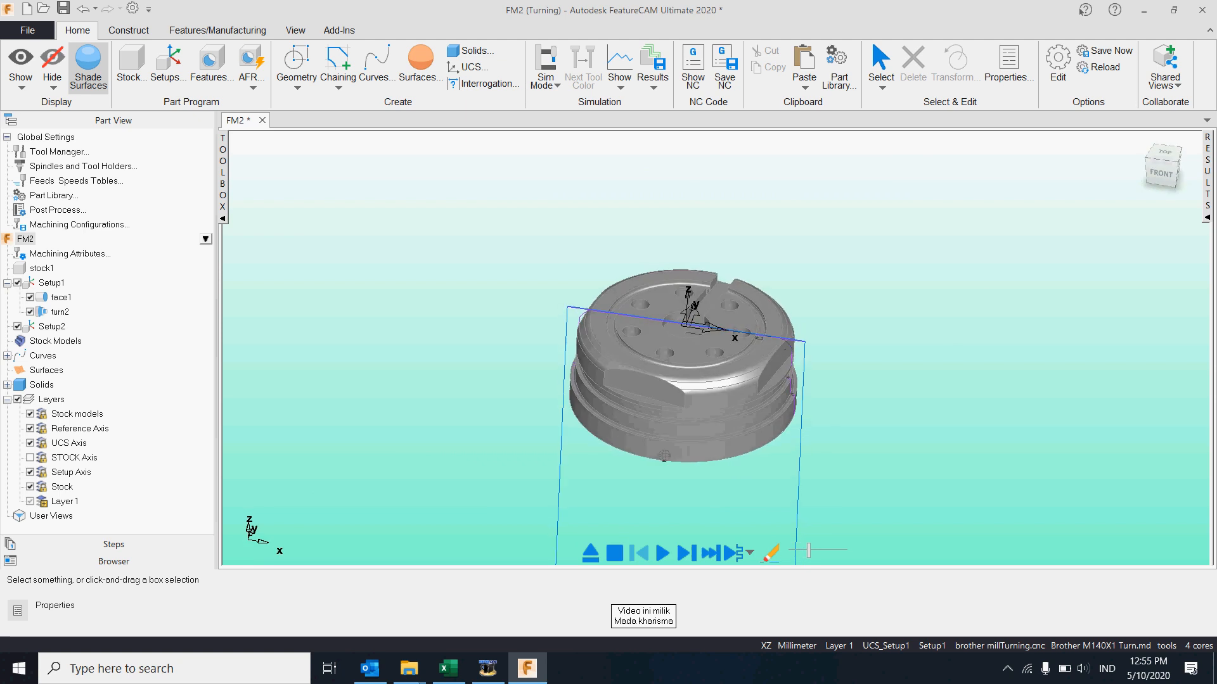
Set the turn2 feature's toolpath strategy to Turning and apply it
left_click(61, 312)
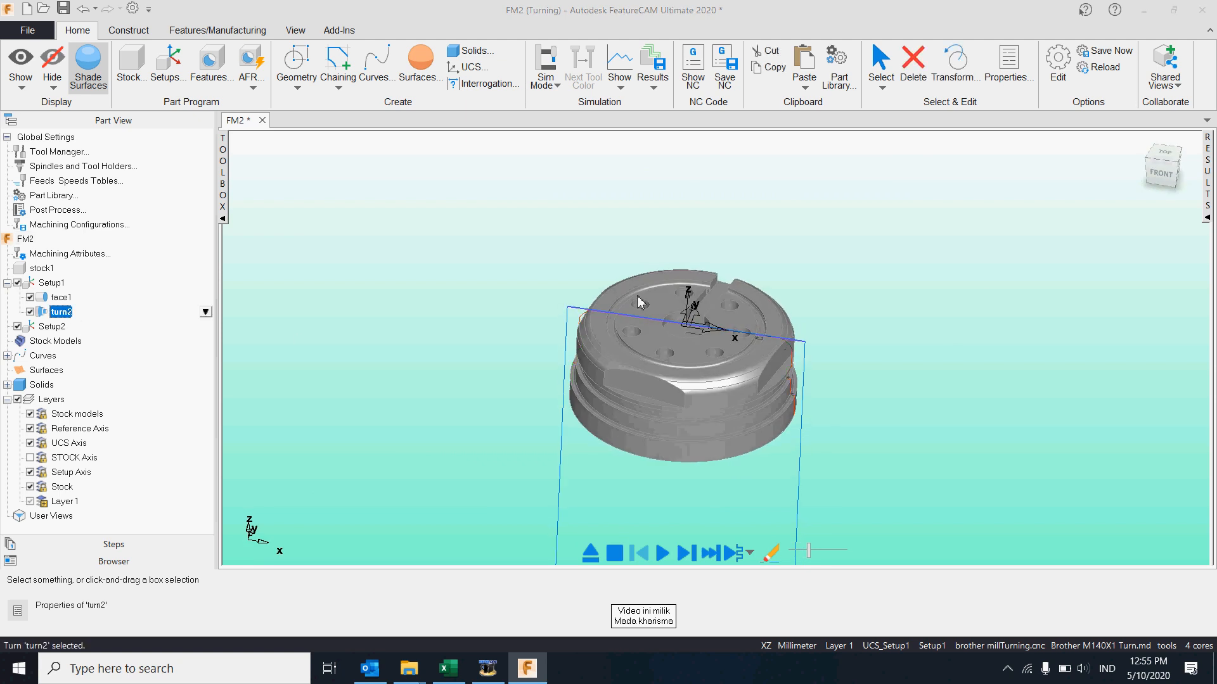
left_click(535, 164)
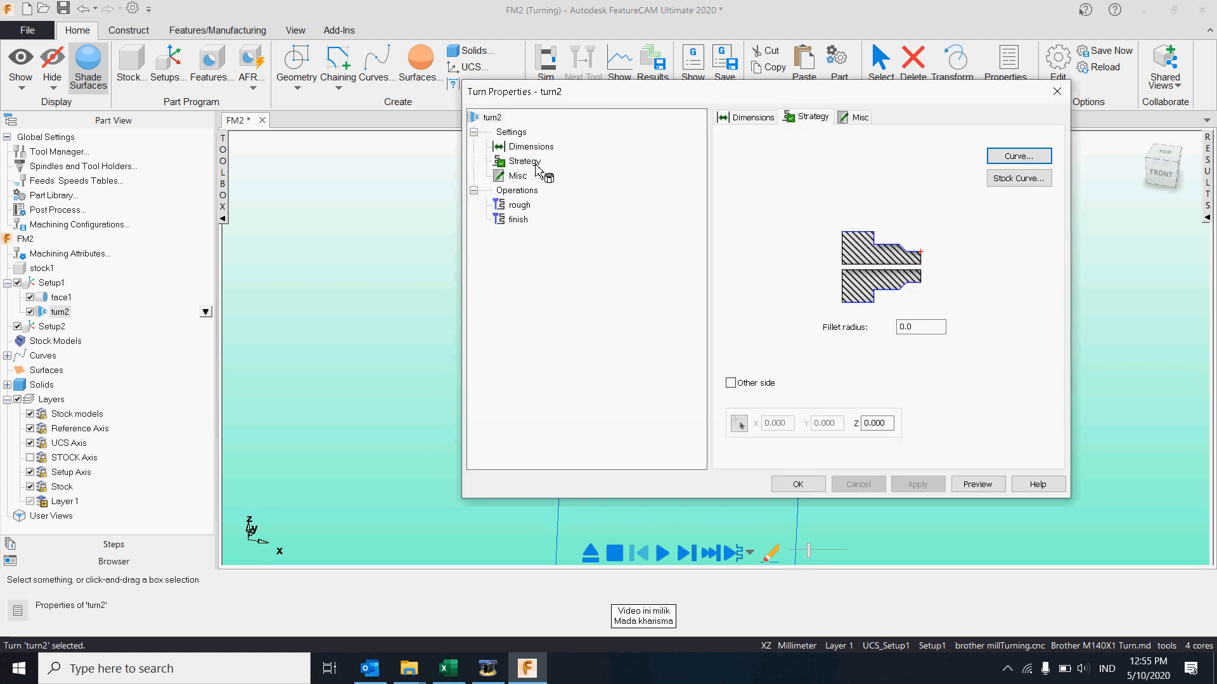
left_click(799, 188)
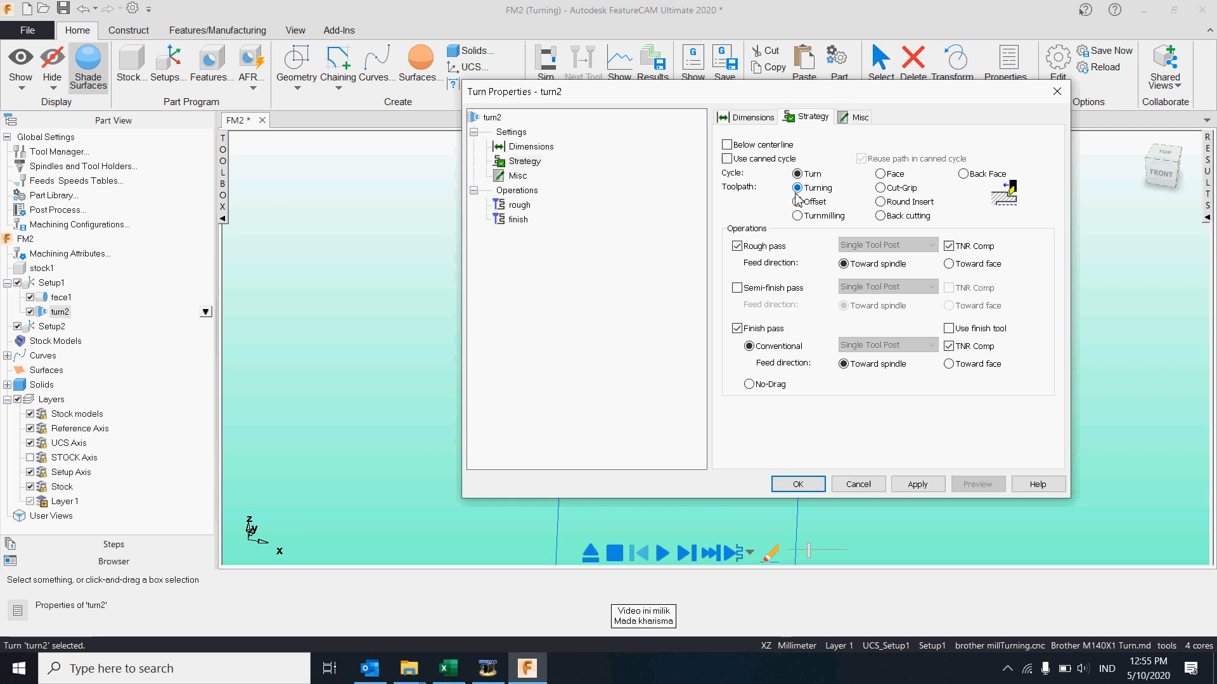
left_click(913, 486)
left_click(813, 489)
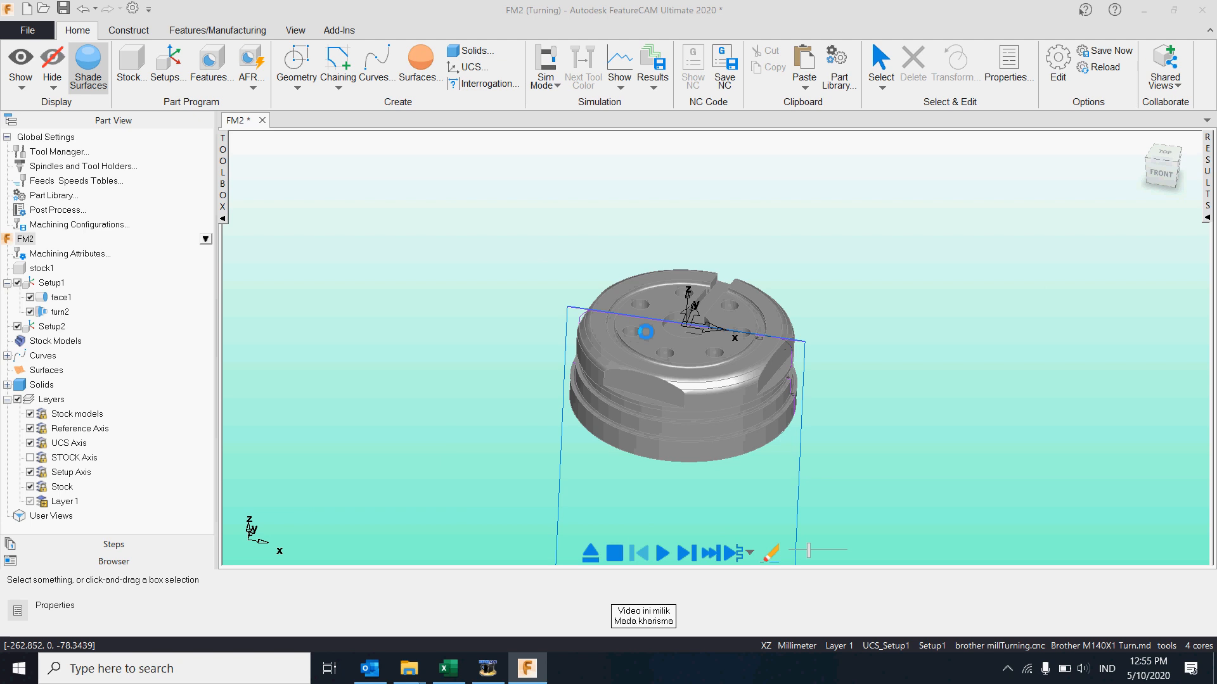
Start a new Turn/Mill hole feature extracted with feature recognition and aligned along the setup Z-axis
left_click(151, 184)
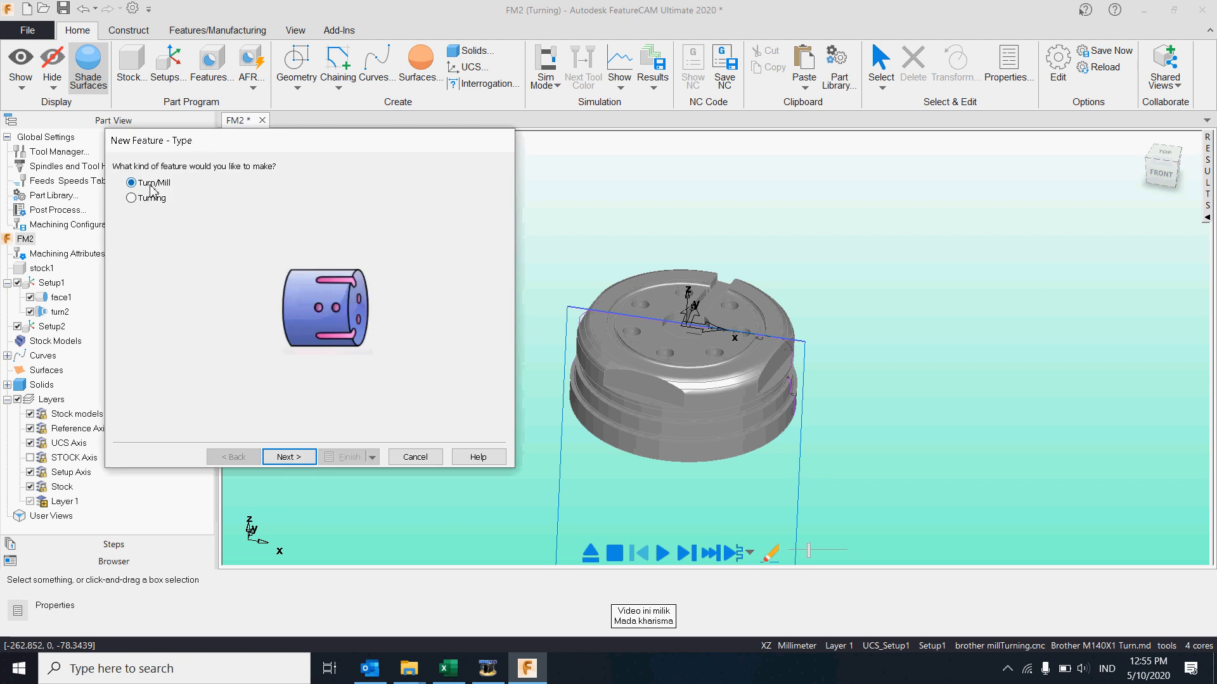
left_click(294, 457)
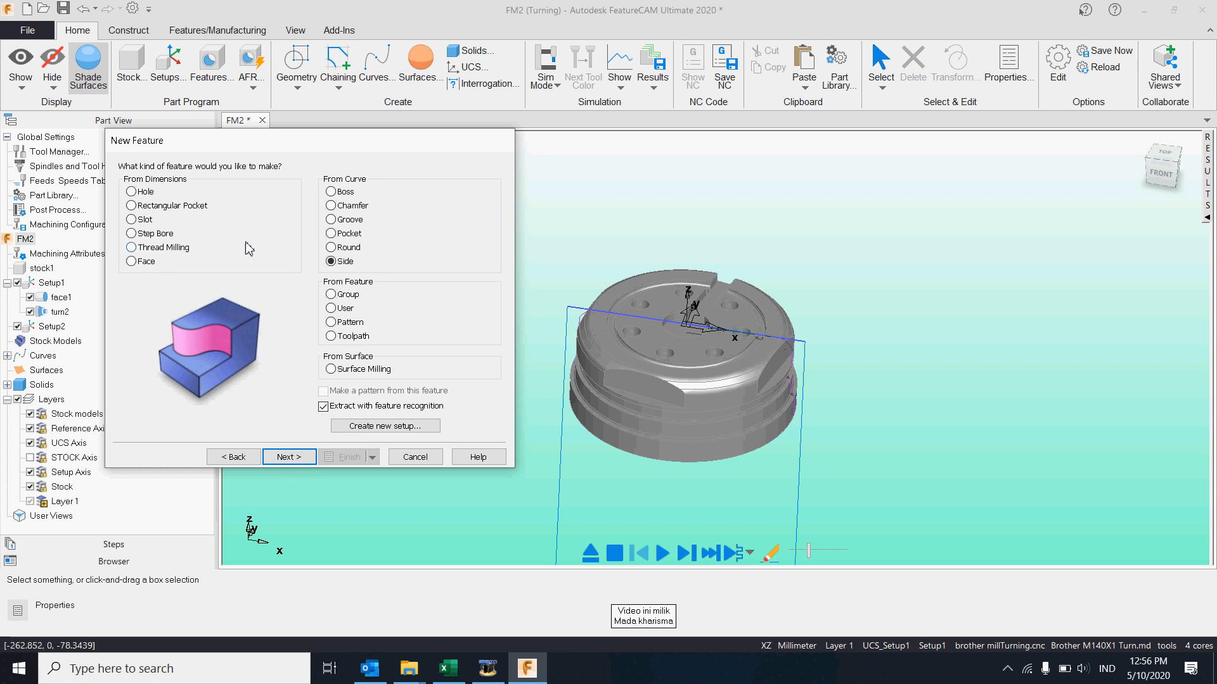
left_click(145, 191)
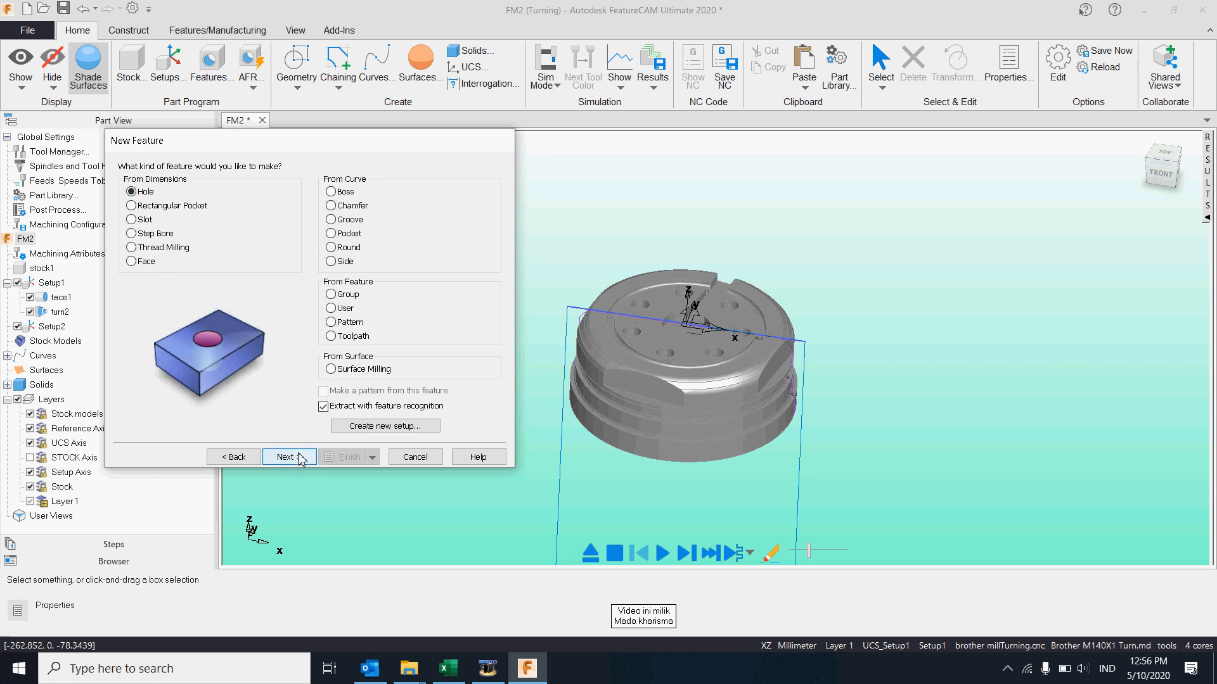
key("Return")
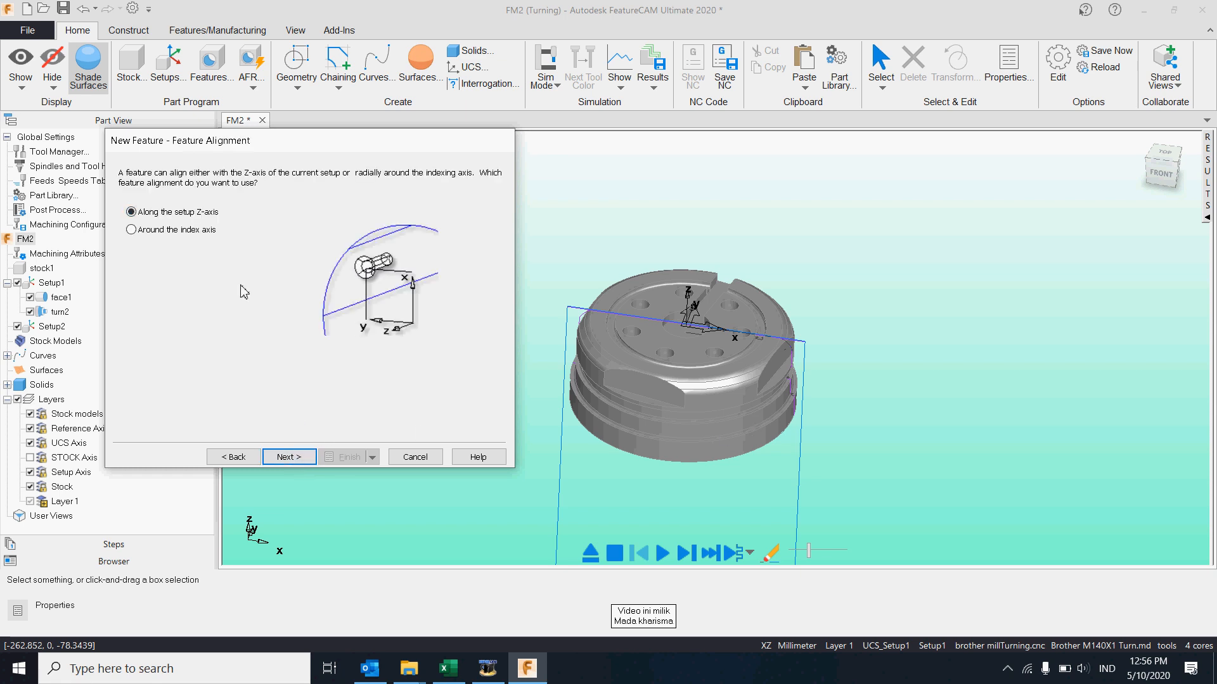
left_click(289, 457)
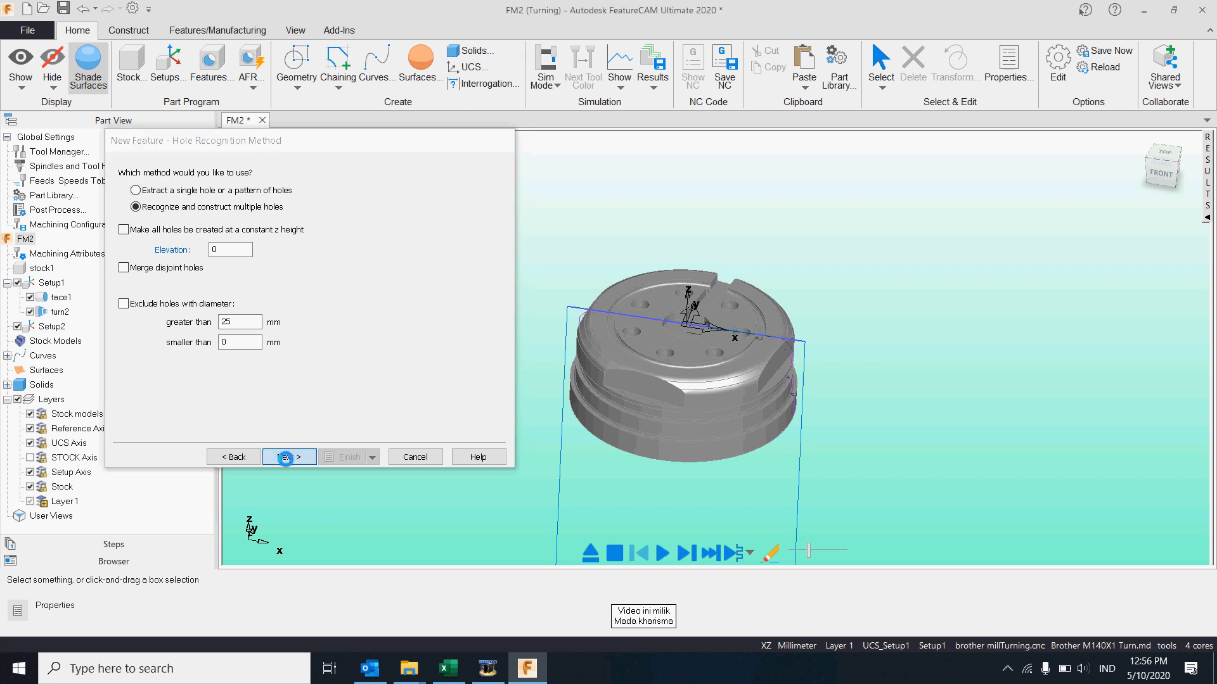
Recognize and construct multiple holes, select all recognized holes, and create them as a hole pattern in Setup1
left_click(288, 457)
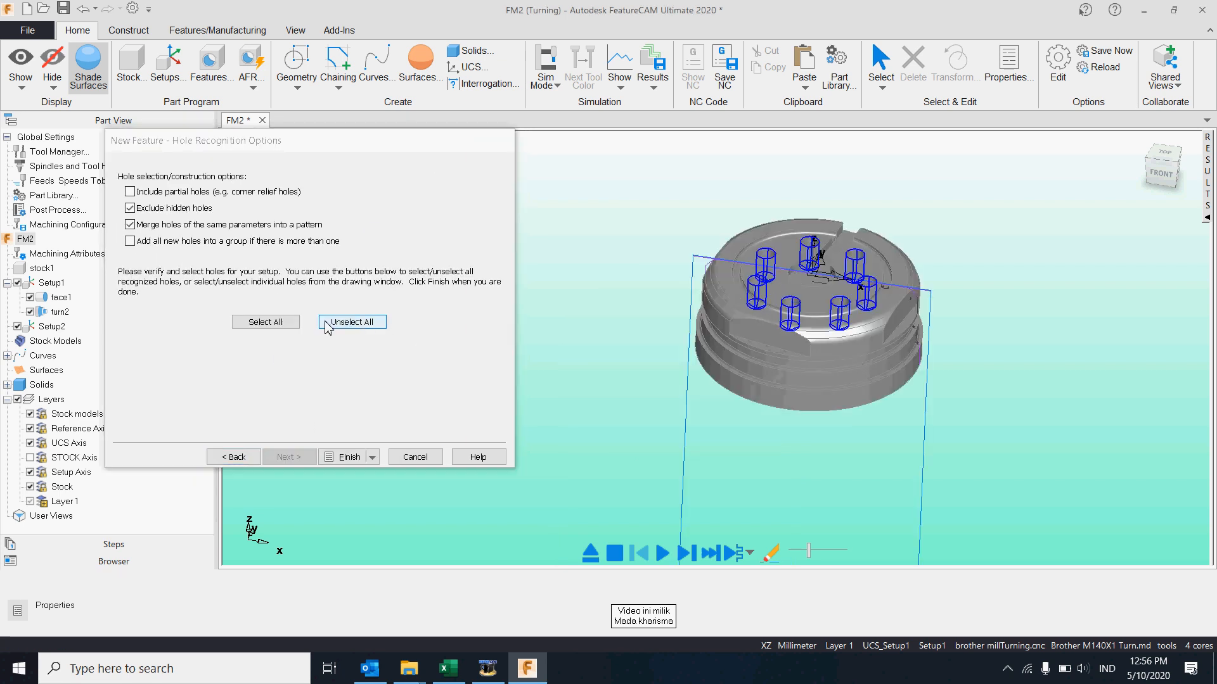
left_click(267, 322)
left_click(342, 457)
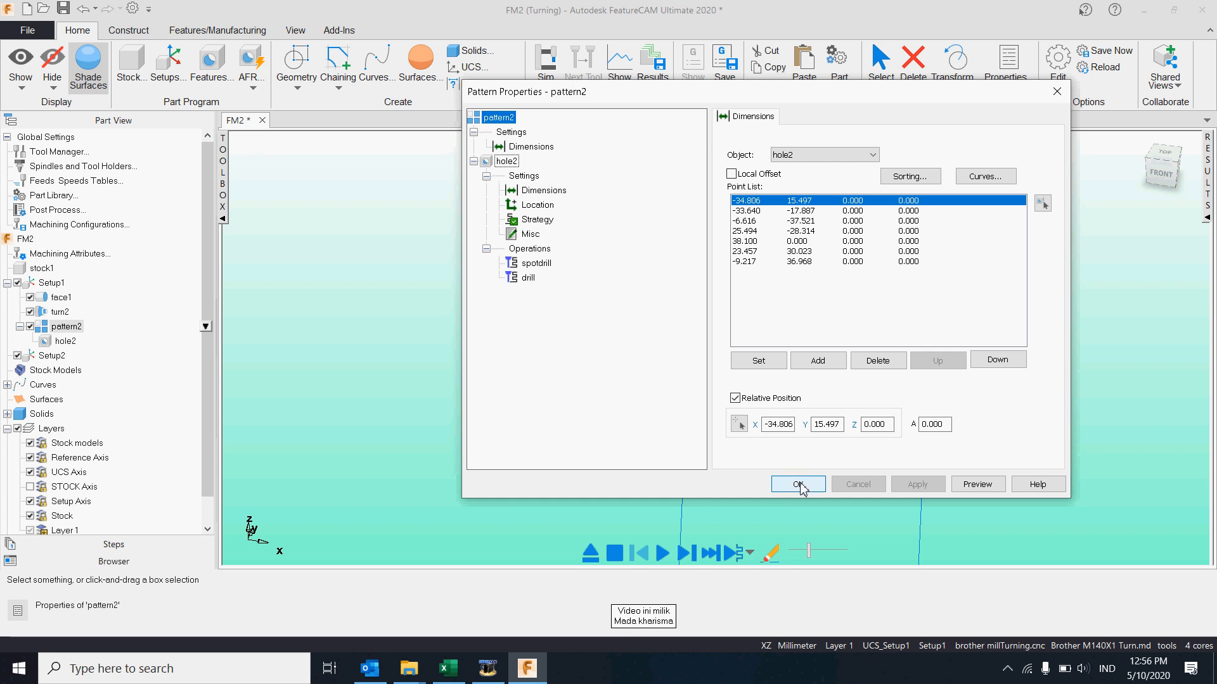
left_click(798, 484)
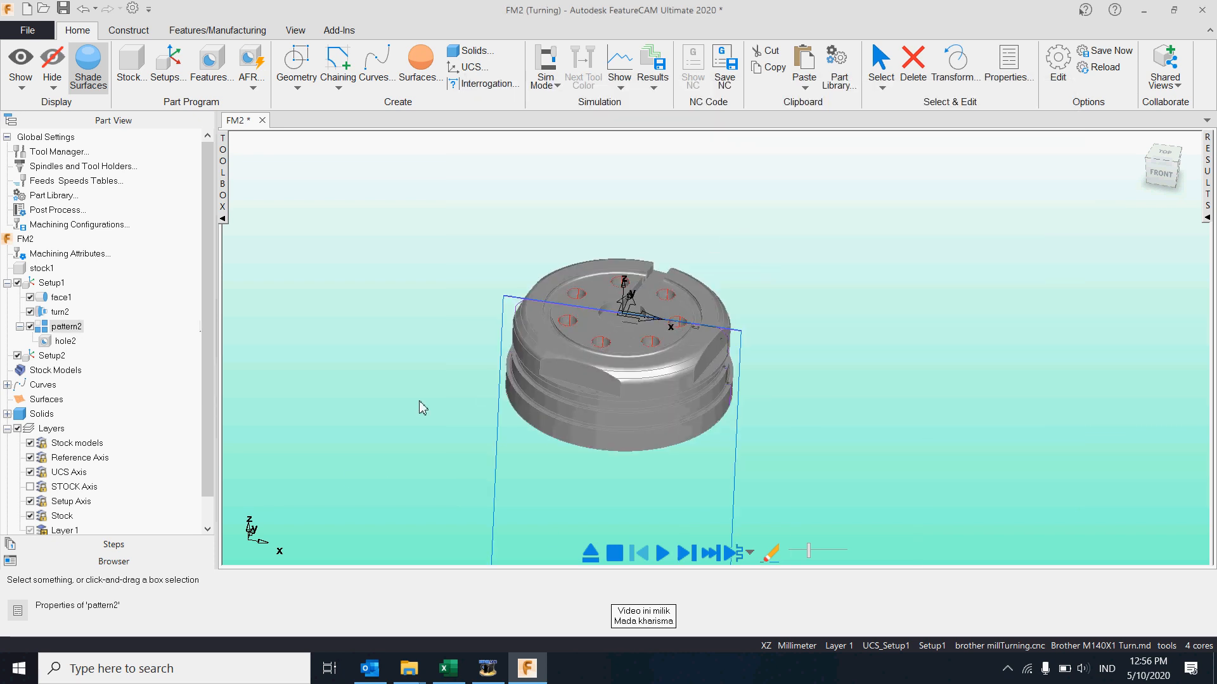
left_click(398, 343)
Play the machine simulation operation by operation through the face1 finish and turn2 rough passes, raising the simulation speed
middle_click_drag(562, 369, 496, 384)
scroll(547, 353, "up", 3)
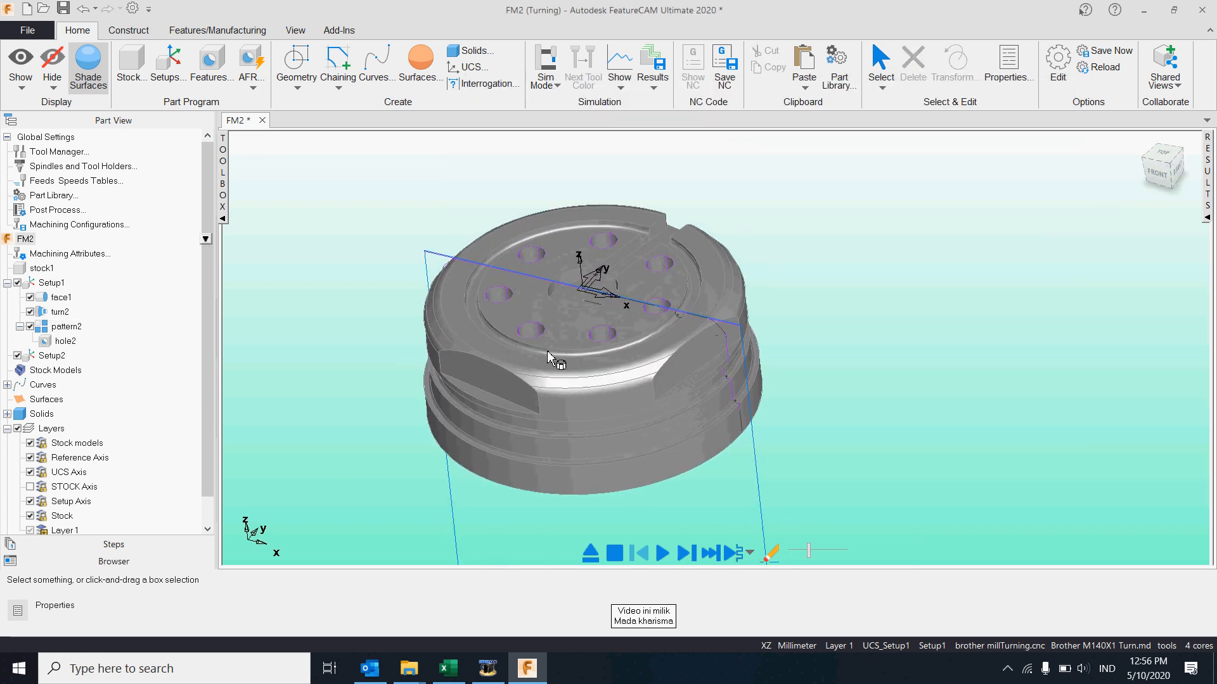
middle_click_drag(547, 352, 645, 364, "shift")
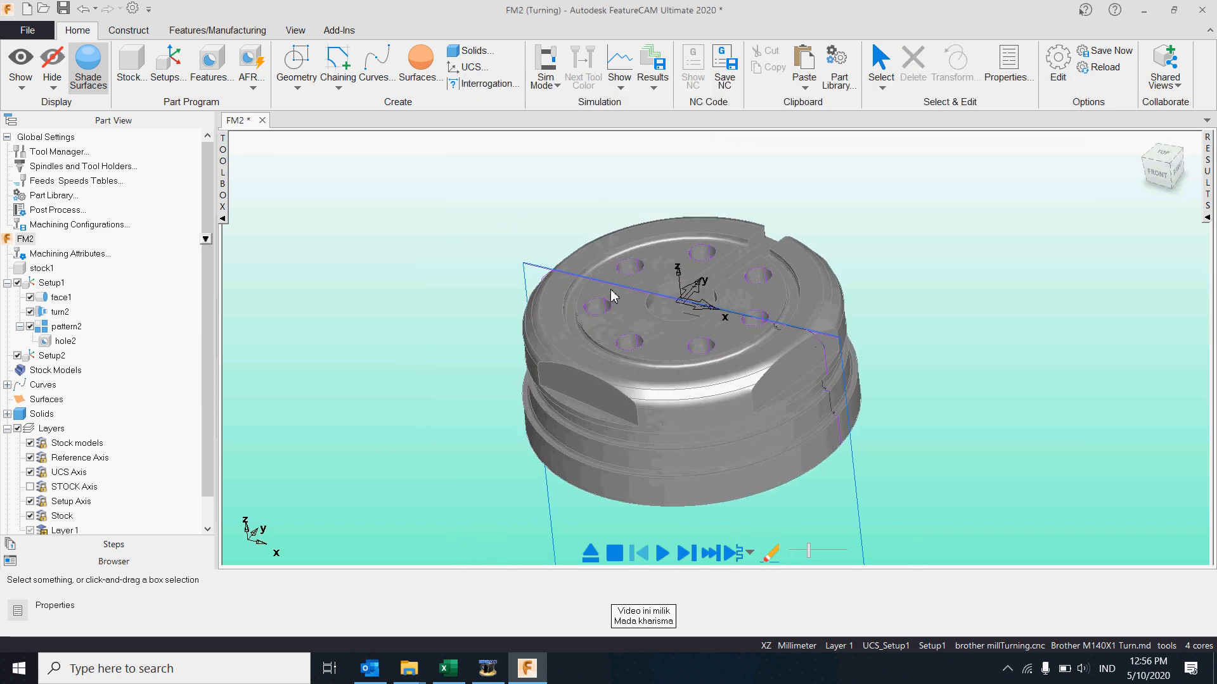
left_click(807, 548)
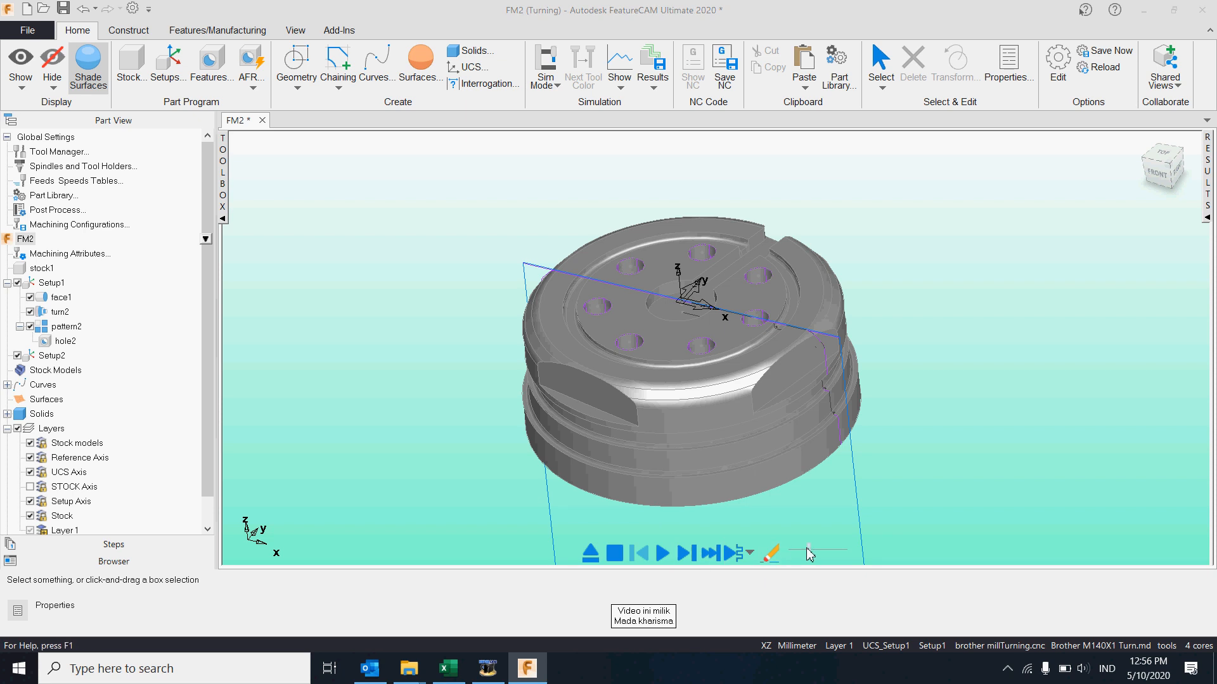
left_click(731, 557)
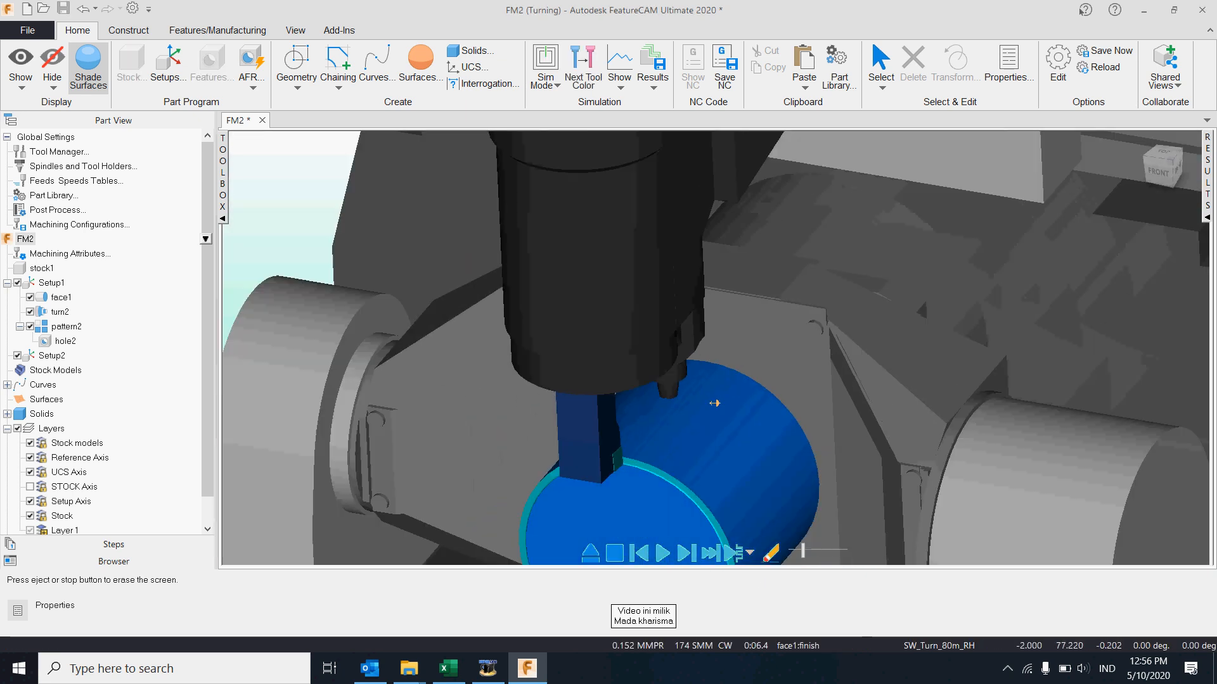
left_click_drag(803, 551, 816, 552)
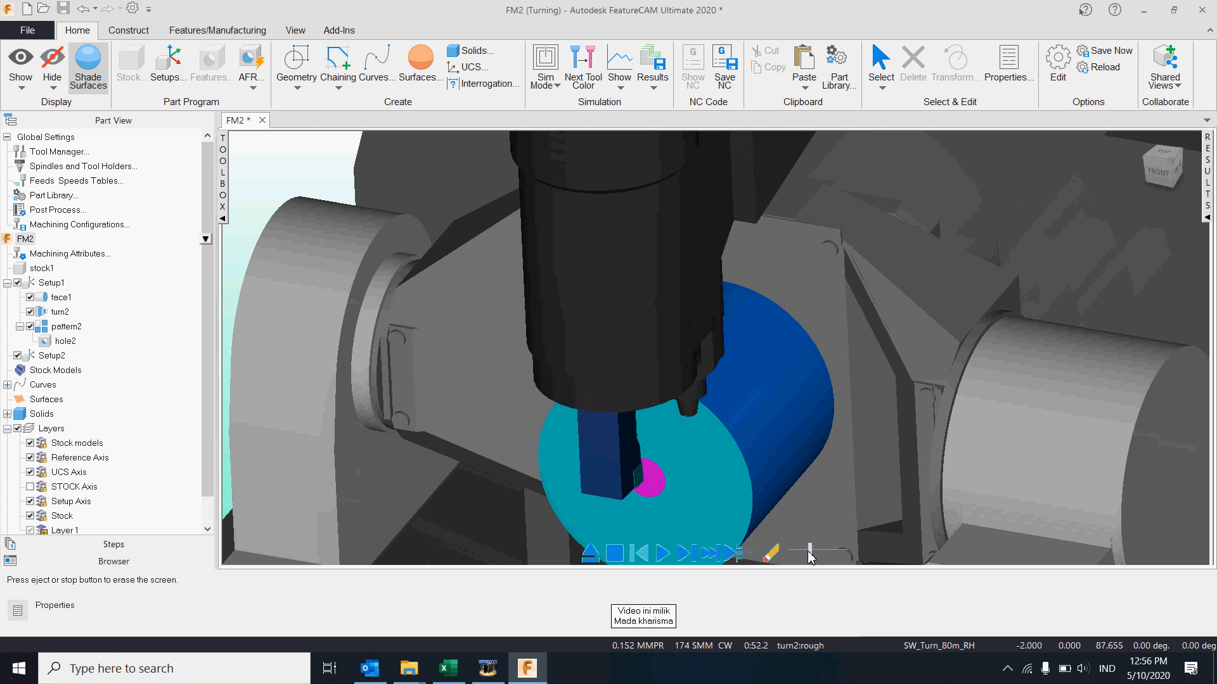
left_click(732, 555)
left_click_drag(810, 553, 822, 553)
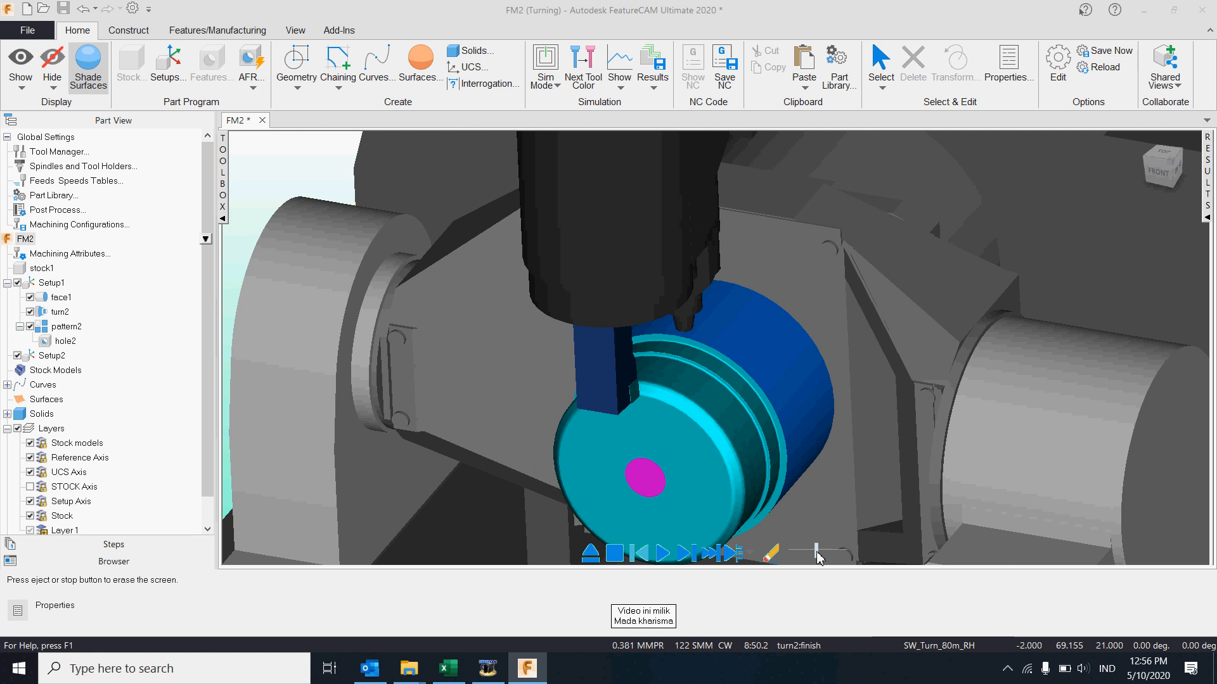
Play the turn2 finish pass at a raised speed and examine the spot drill's approach to the part from the machine's side
left_click(732, 553)
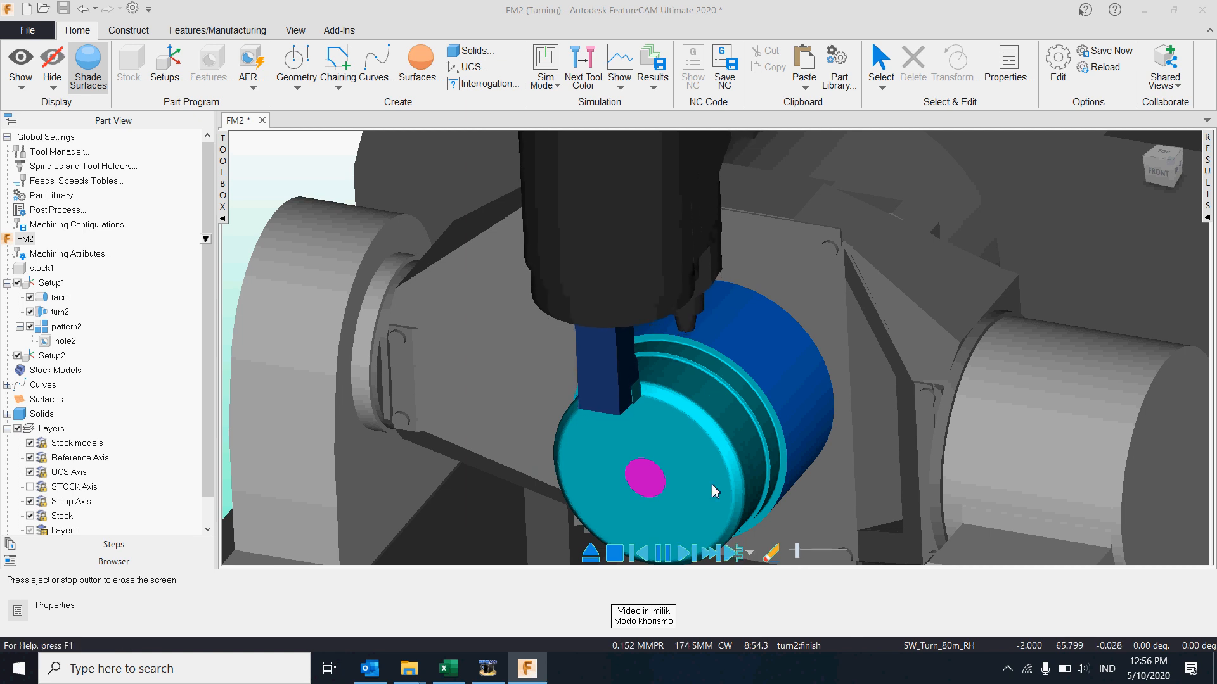
left_click_drag(797, 552, 814, 554)
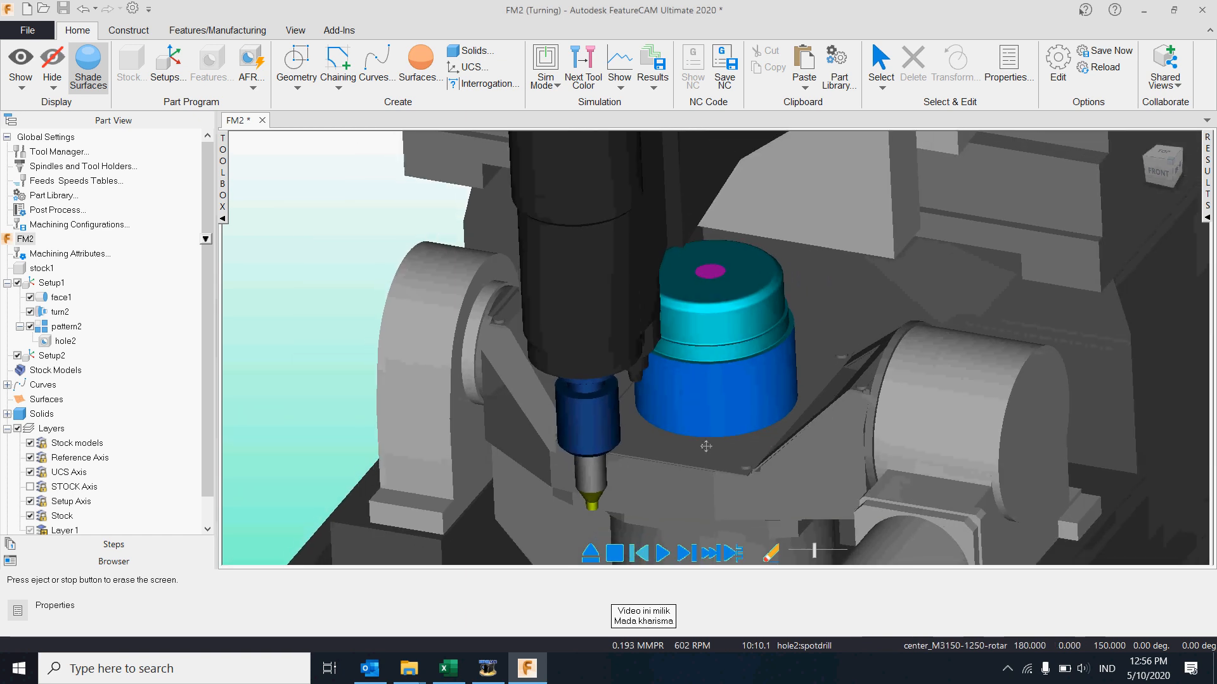
middle_click_drag(705, 447, 418, 324)
middle_click_drag(621, 301, 606, 338, "shift")
scroll(596, 376, "down", 2)
scroll(525, 386, "up", 1)
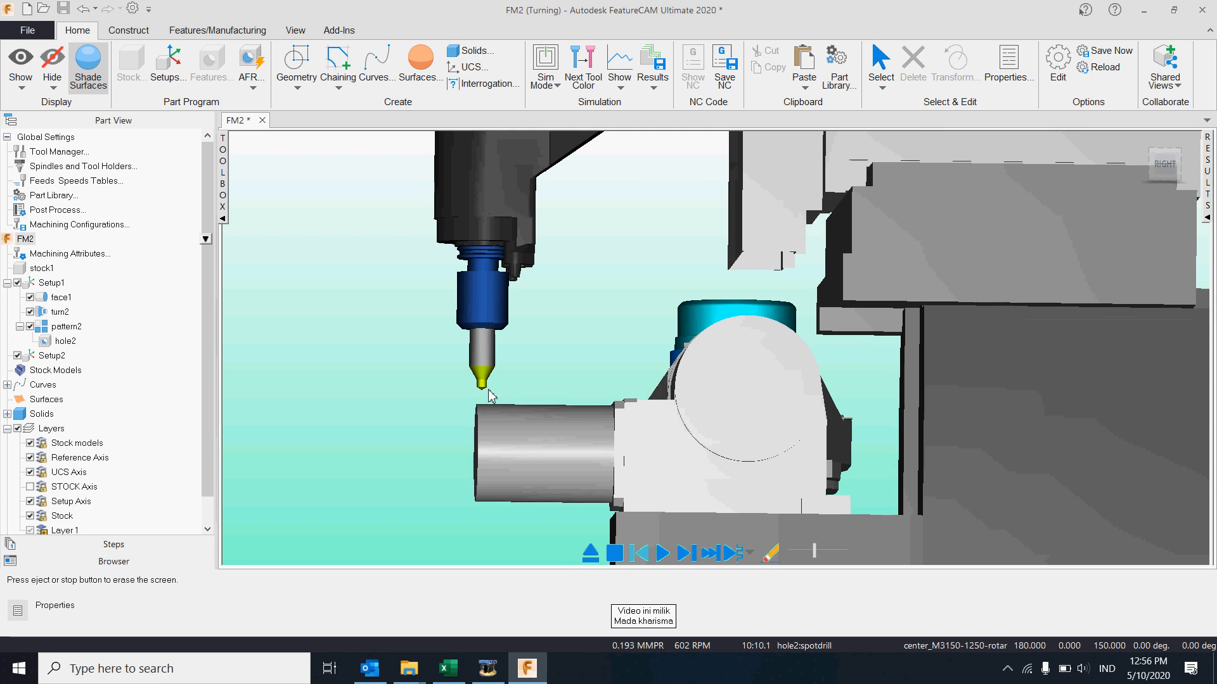
scroll(556, 389, "down", 2)
middle_click_drag(712, 439, 912, 348)
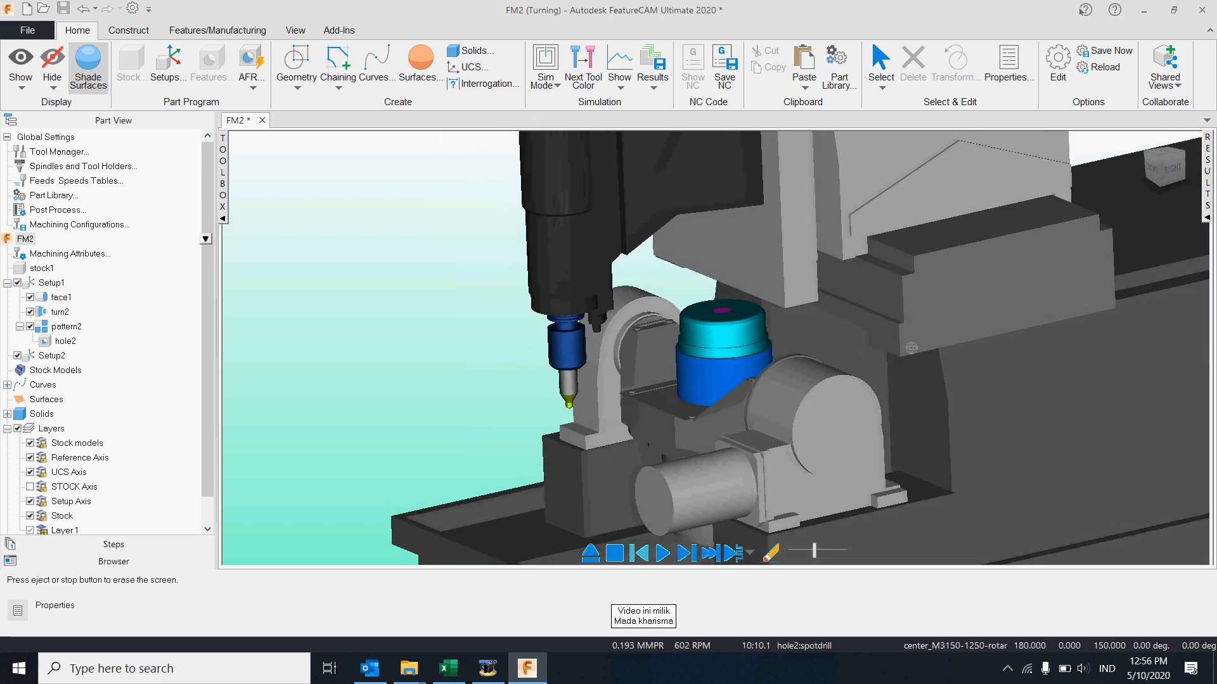
Play the hole2 spotdrill operation, inspect the marks cut on the part's top face, and stop the simulation
left_click(732, 553)
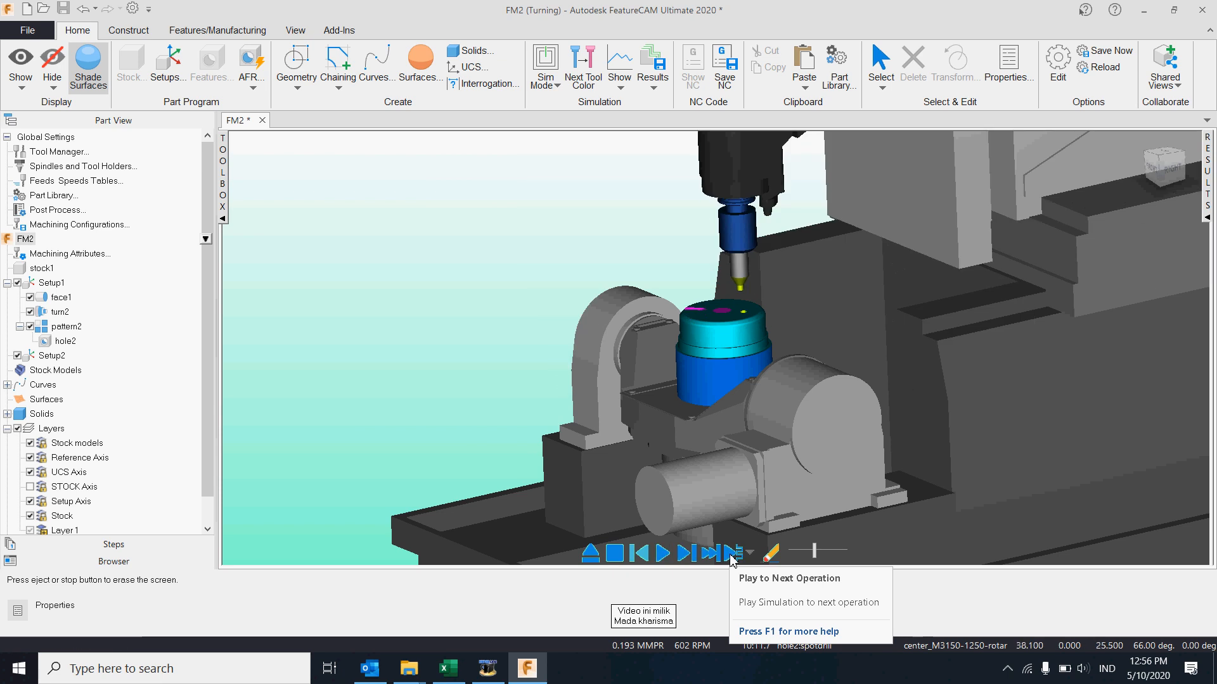
scroll(710, 355, "up", 2)
scroll(708, 350, "up", 1)
middle_click_drag(690, 424, 1051, 361)
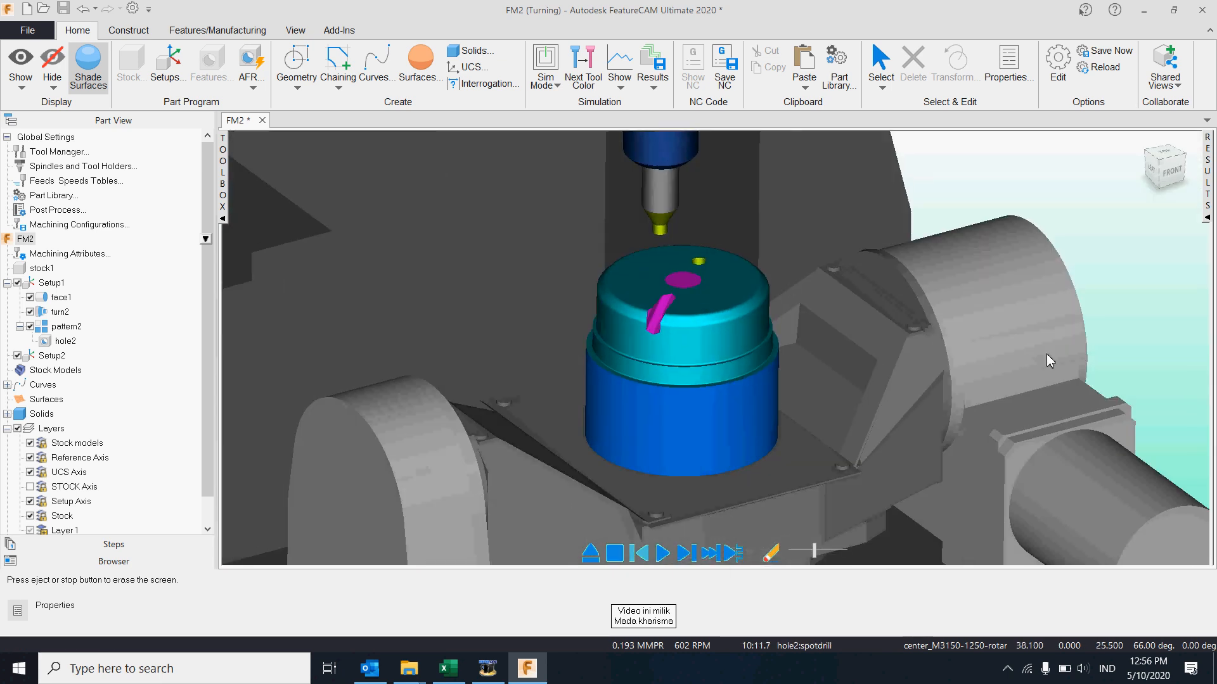
scroll(671, 307, "up", 3)
scroll(671, 305, "up", 2)
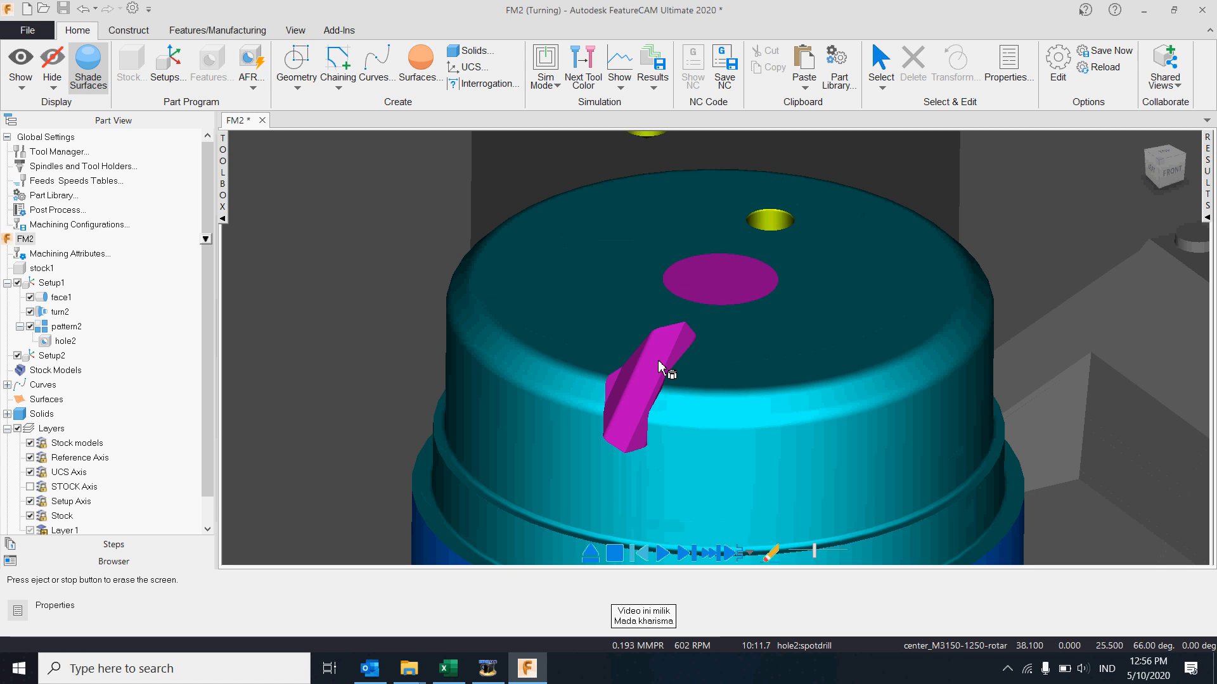
scroll(653, 359, "down", 2)
middle_click_drag(652, 345, 542, 363)
middle_click_drag(763, 397, 759, 426)
scroll(759, 427, "down", 3)
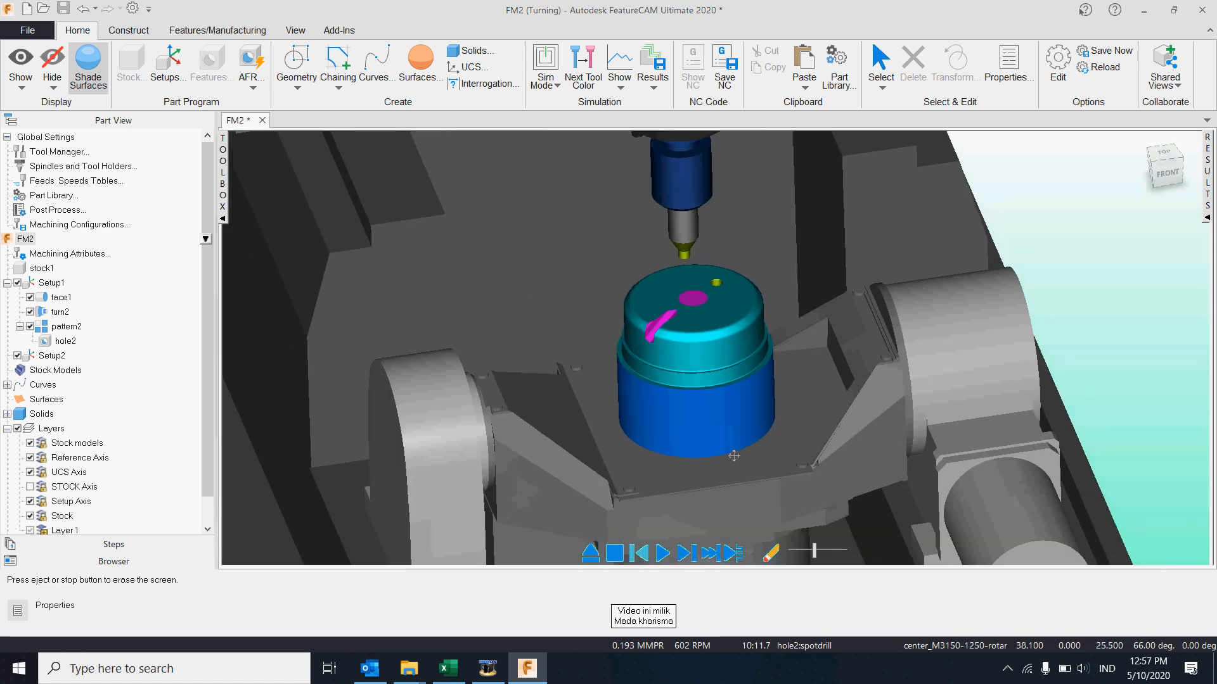
left_click(614, 554)
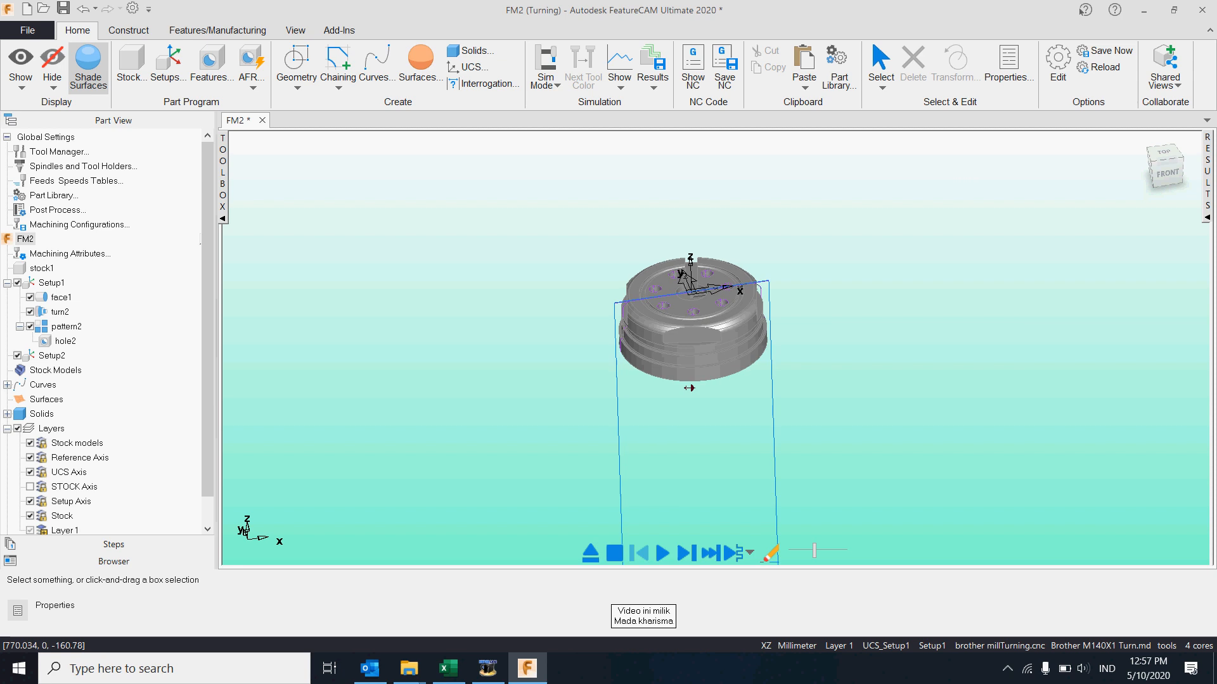
Move the pattern2 hole pattern out of Setup1 so that it belongs to Setup2
scroll(697, 374, "up", 3)
scroll(703, 370, "up", 2)
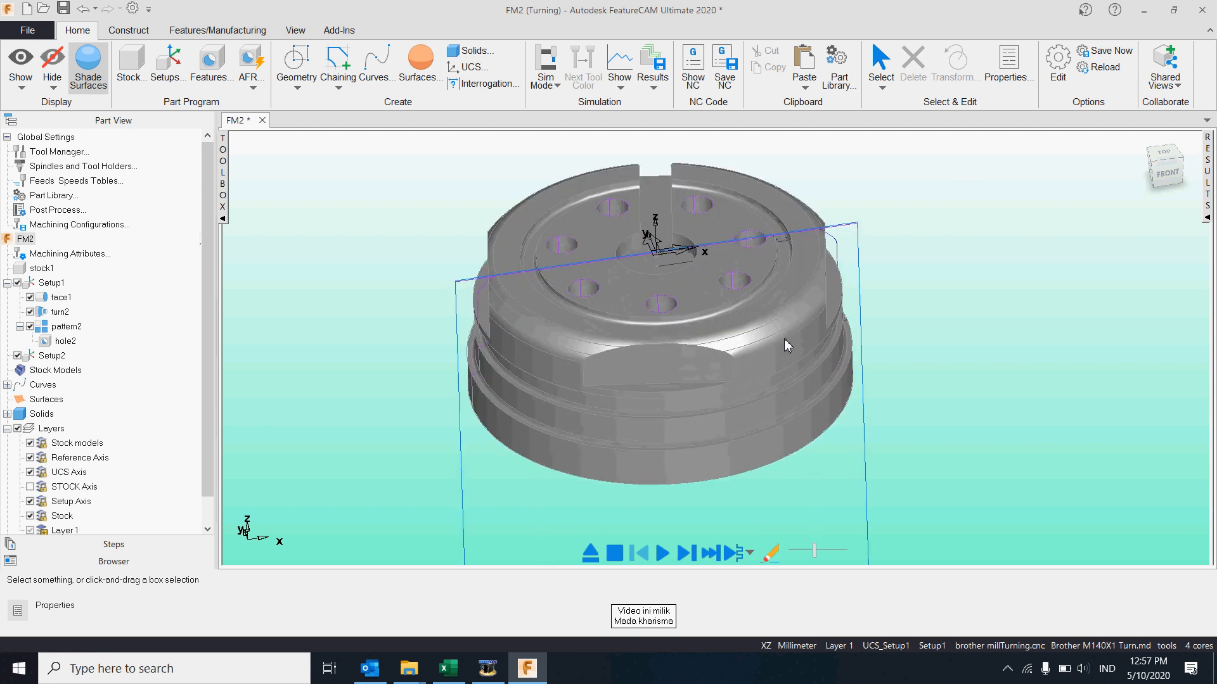
left_click(57, 286)
left_click(59, 311)
left_click(60, 326)
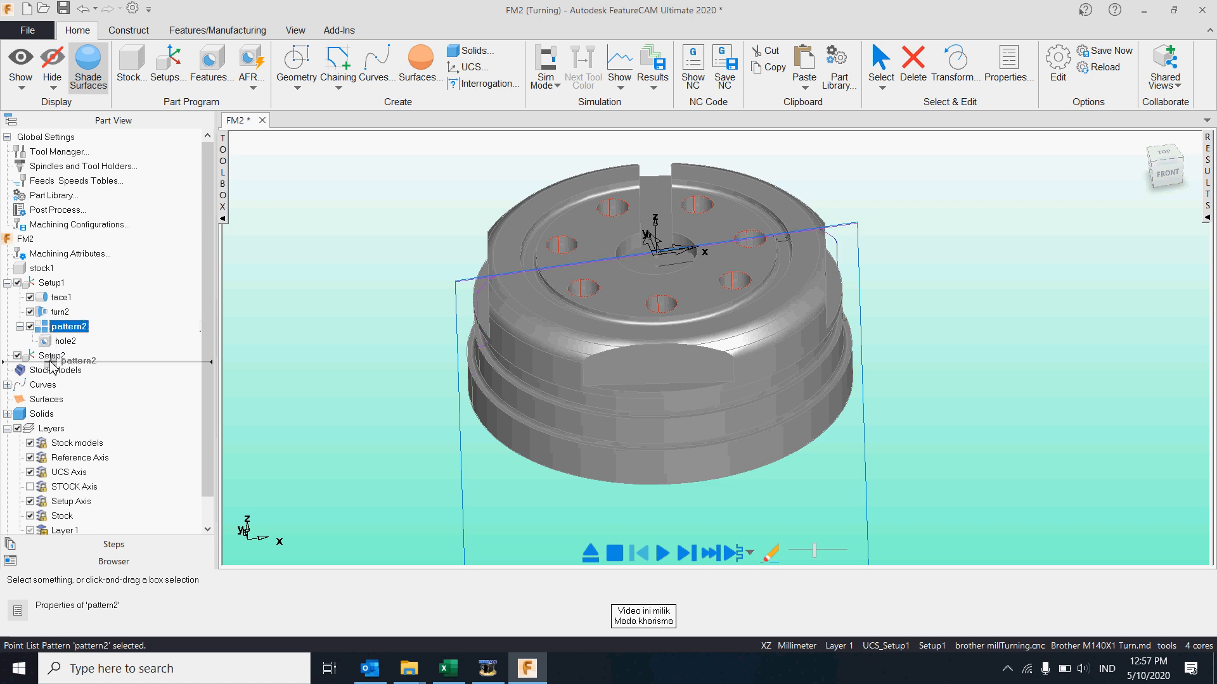
left_click_drag(52, 365, 54, 367)
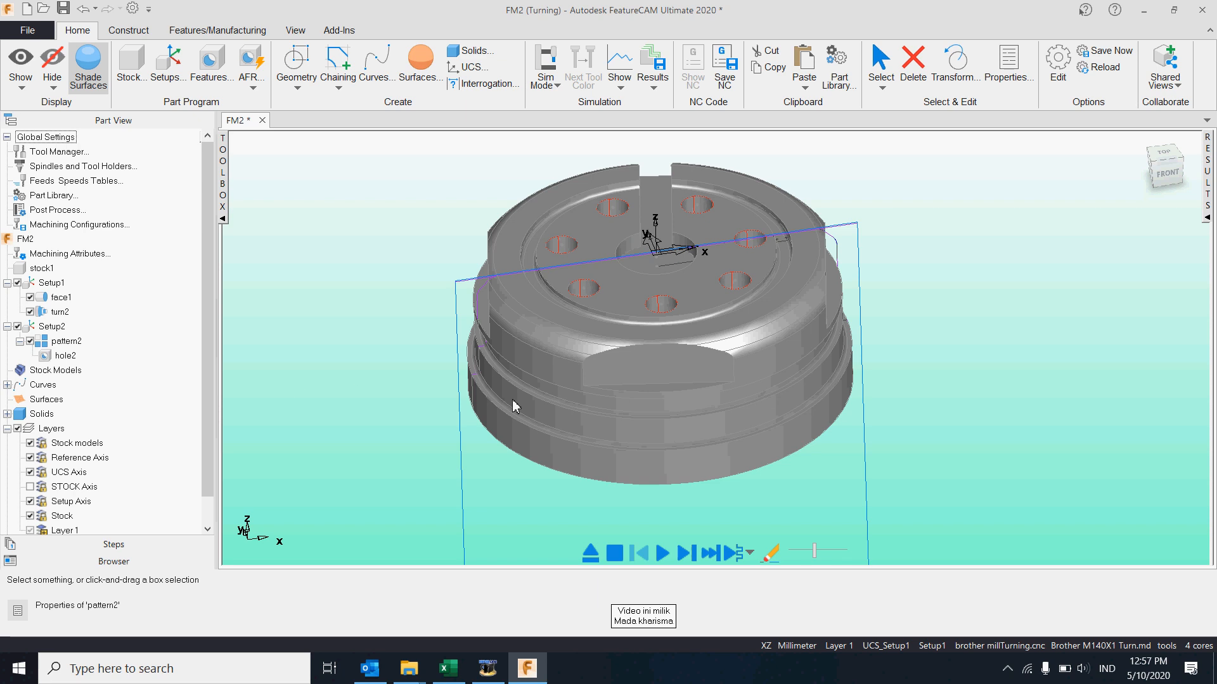
Start the machine simulation of Setup1 and examine the face1 finish pass with the part and tool in view
left_click(730, 554)
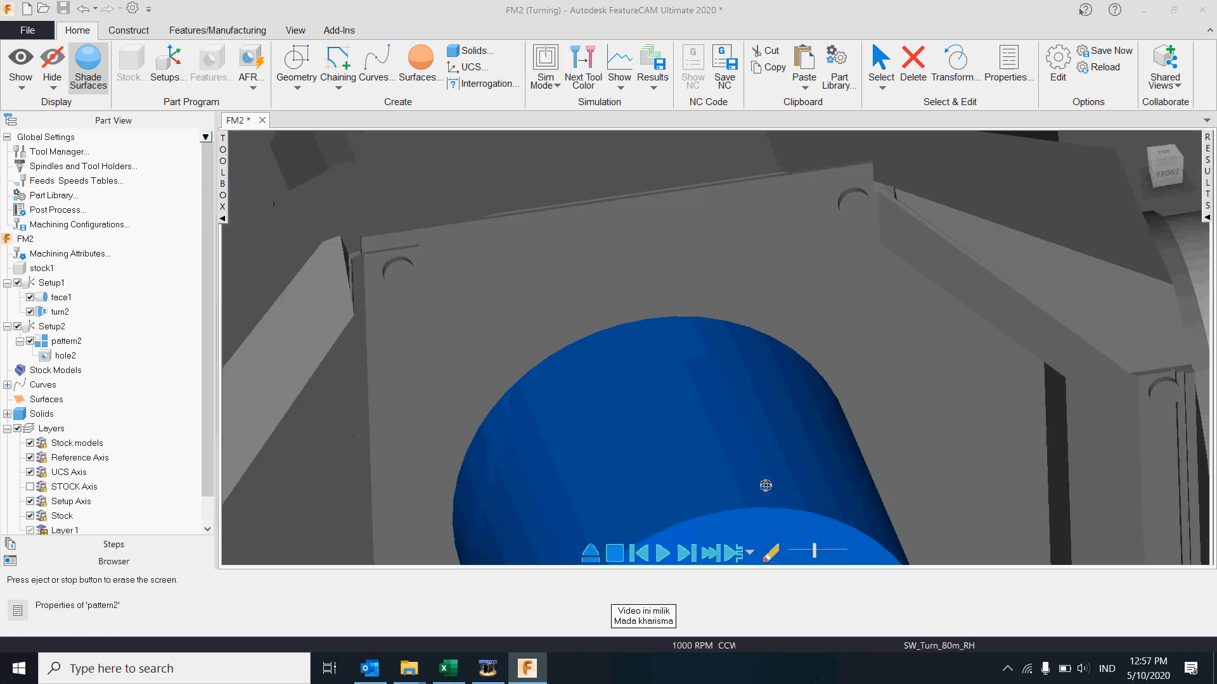
scroll(750, 482, "down", 5)
middle_click_drag(739, 504, 342, 457)
middle_click_drag(900, 456, 953, 410)
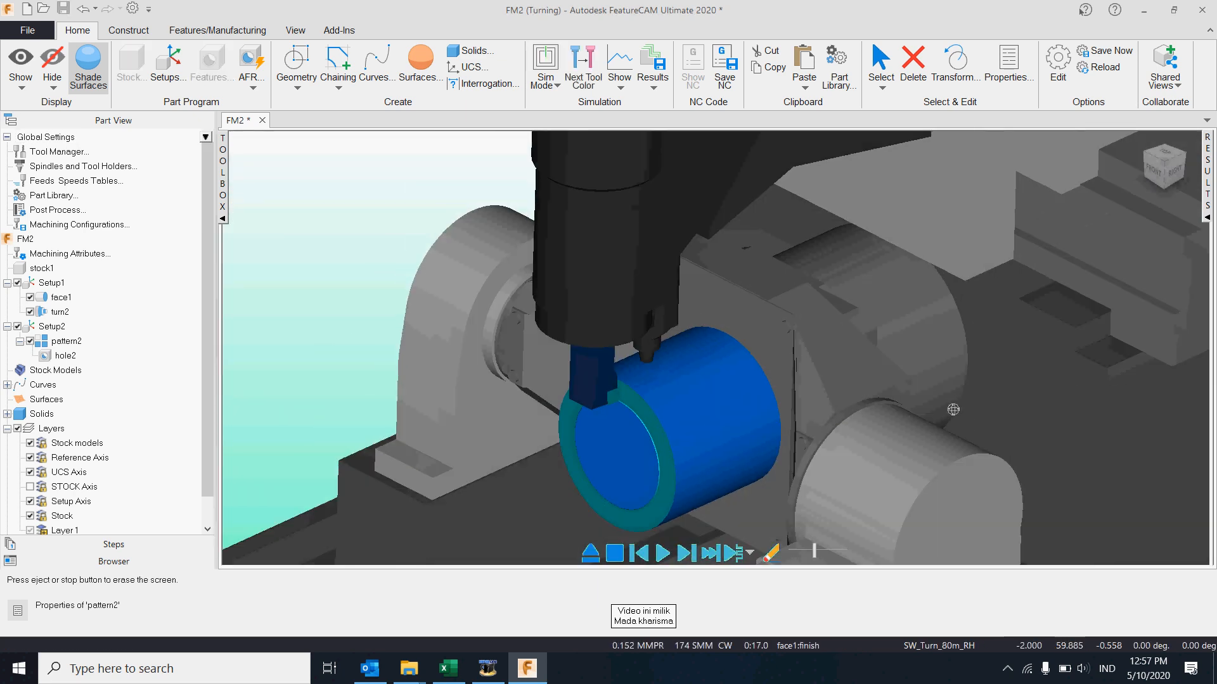
middle_click_drag(808, 456, 836, 395, "shift")
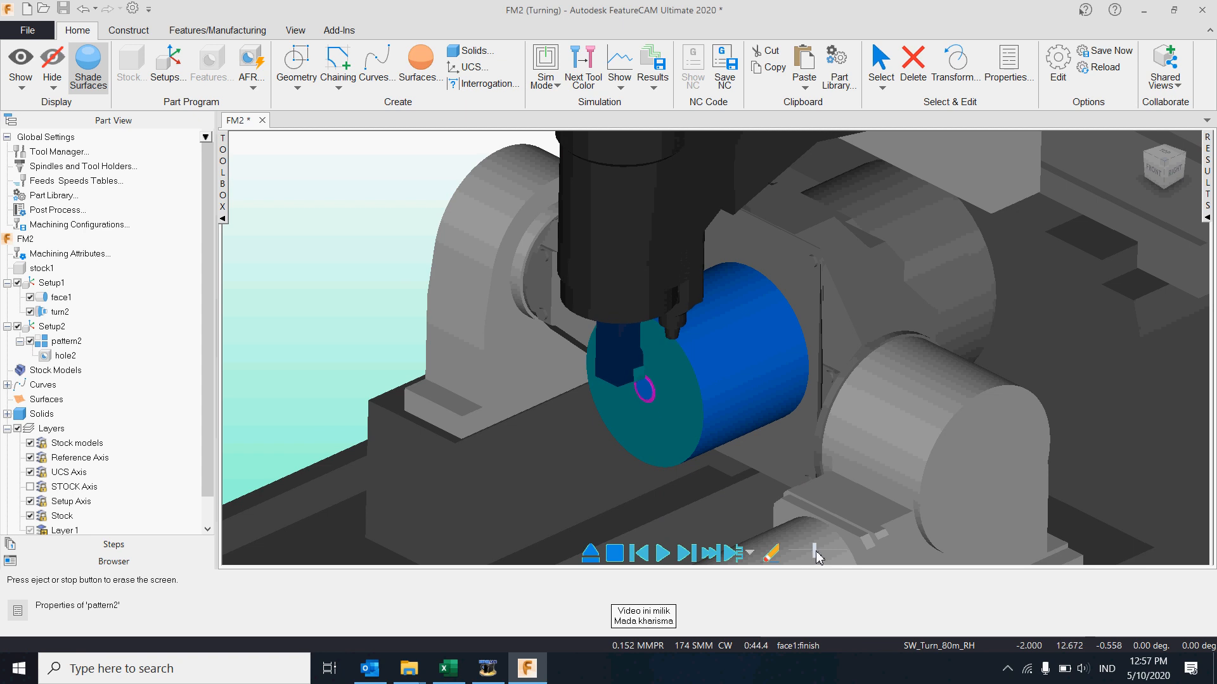
Raise the simulation speed and play the turn2 rough and finish passes until the Setup1 operations end
left_click_drag(815, 550, 823, 550)
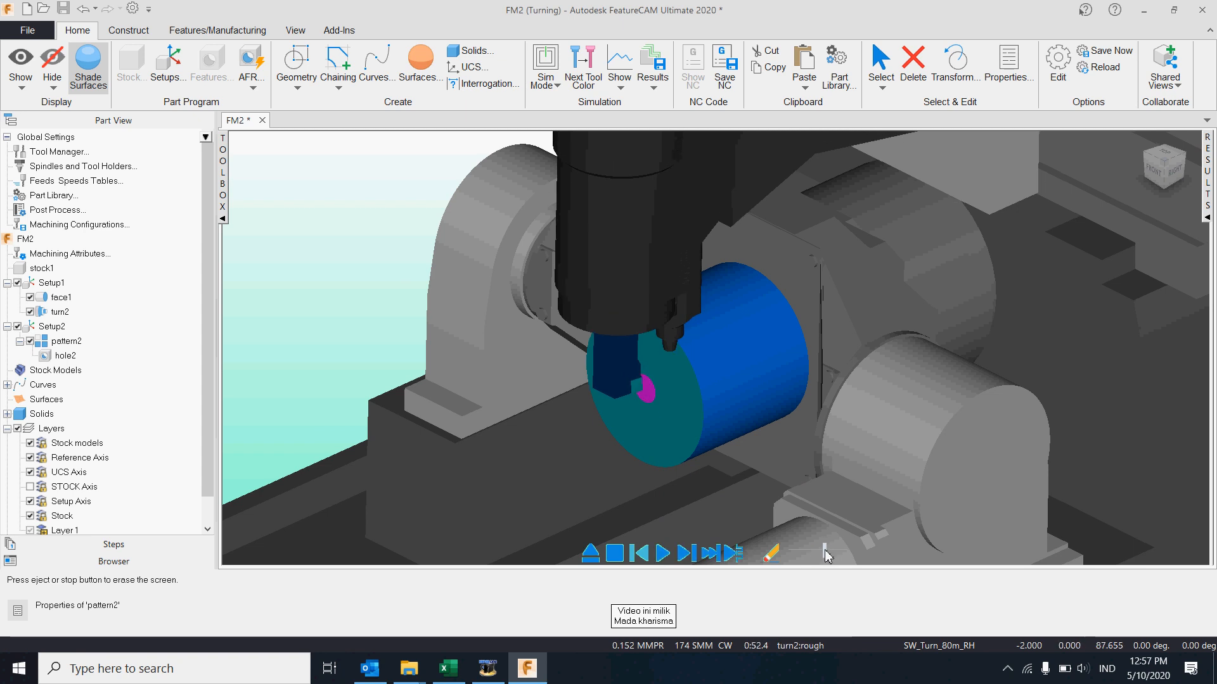
left_click(733, 553)
left_click(737, 556)
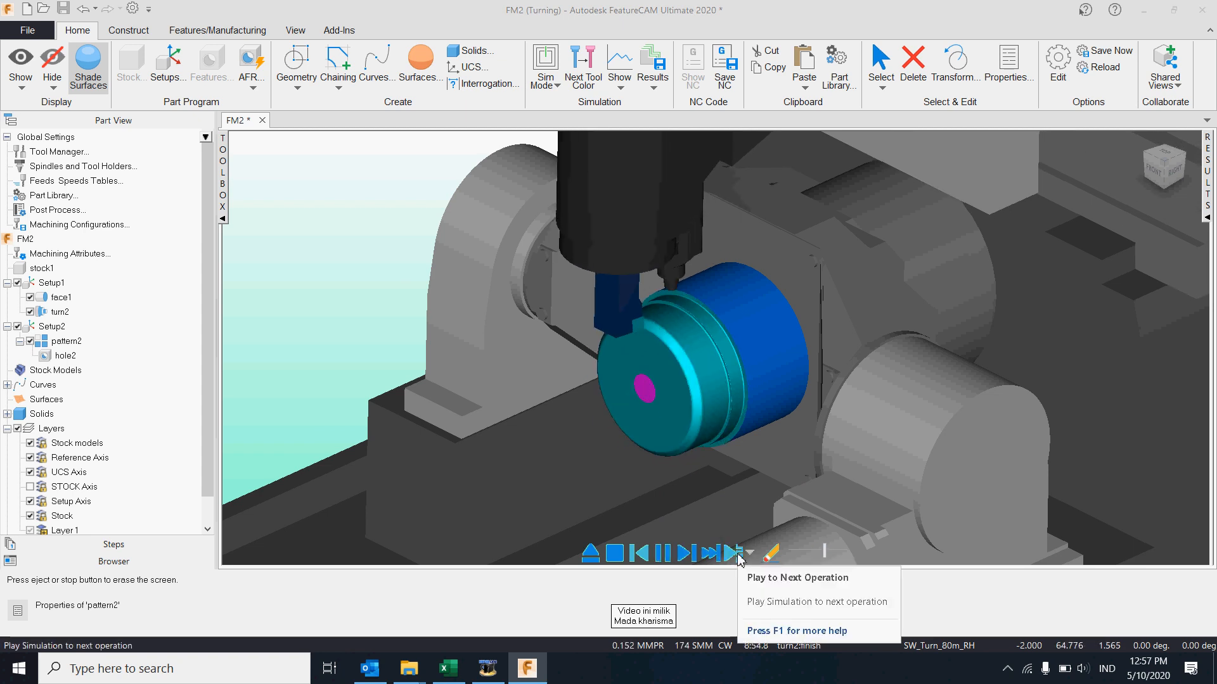
scroll(755, 367, "down", 5)
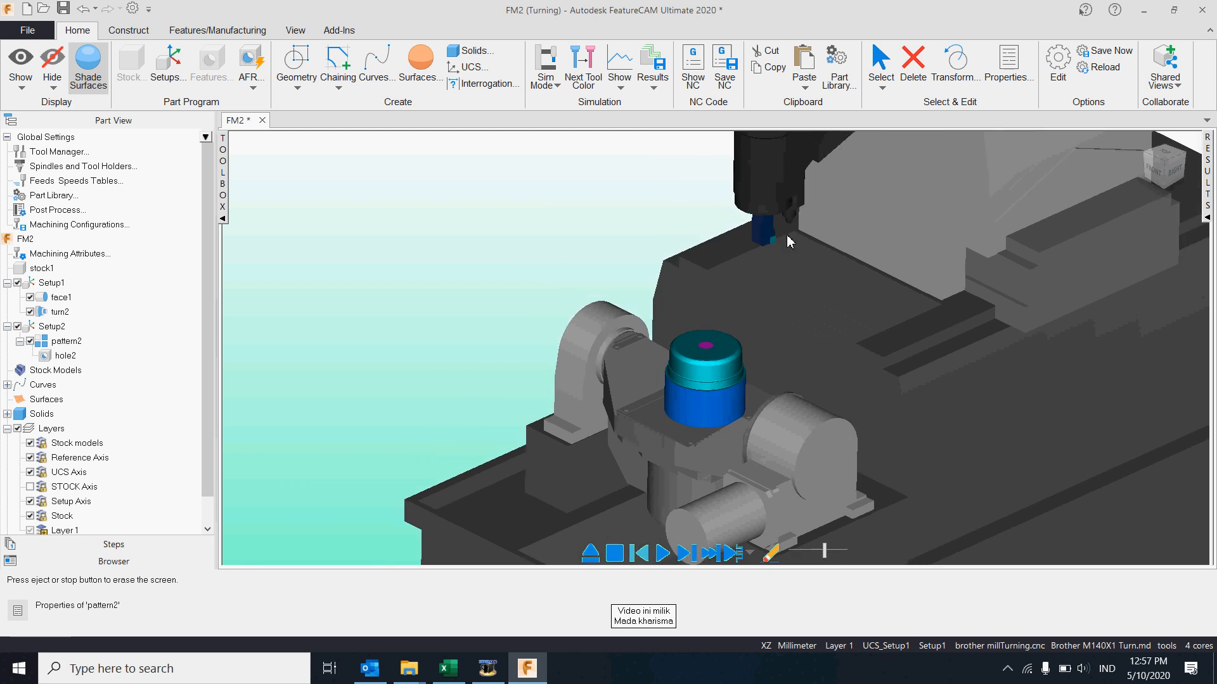
Replay the Setup1 turning simulation from the face1 finish pass, starting at low speed and speeding it up
left_click_drag(825, 551, 796, 551)
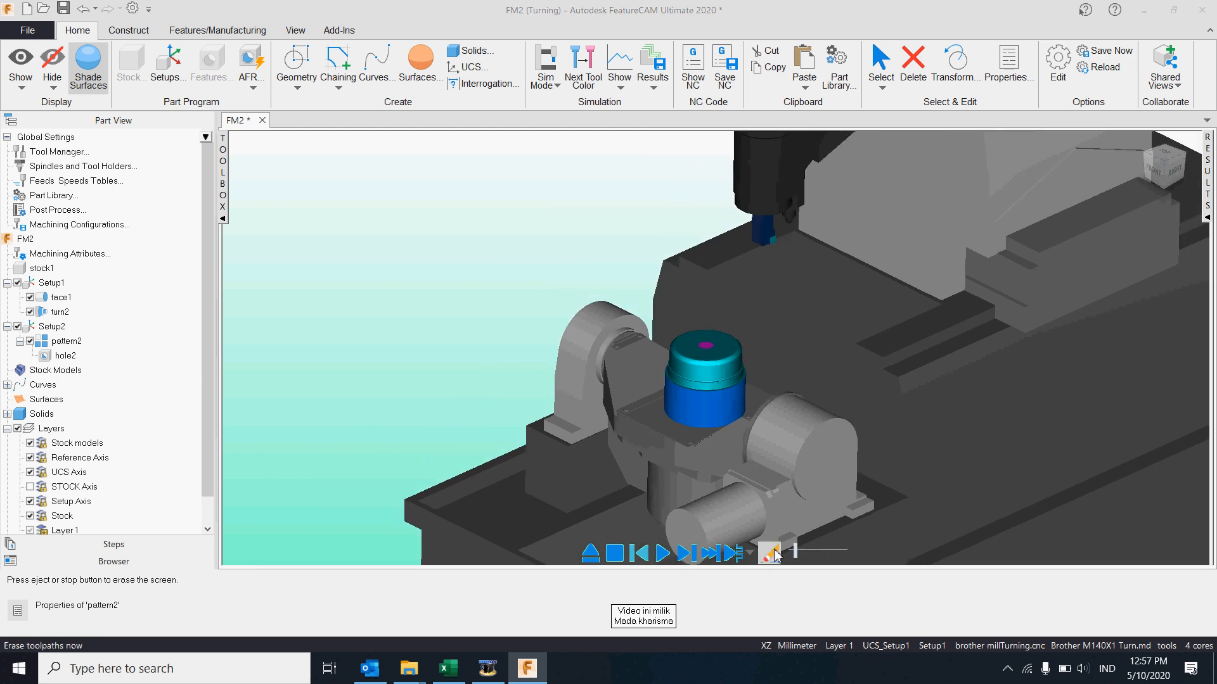
left_click(735, 555)
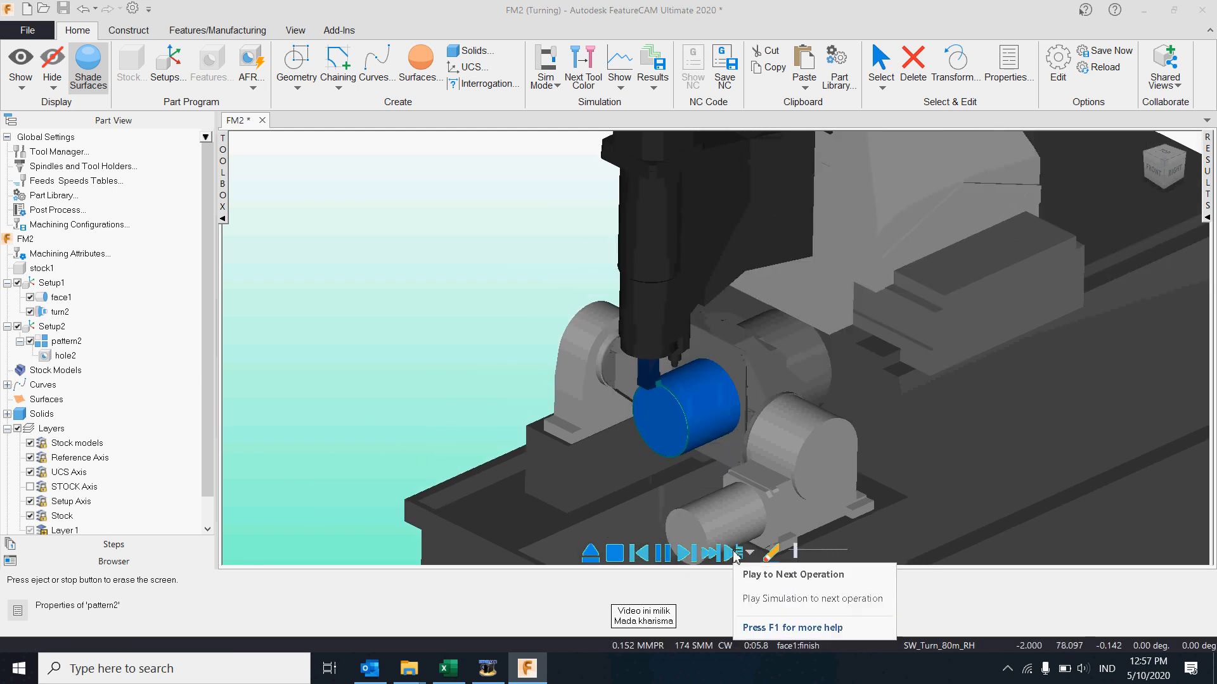
left_click_drag(796, 551, 828, 551)
left_click(656, 556)
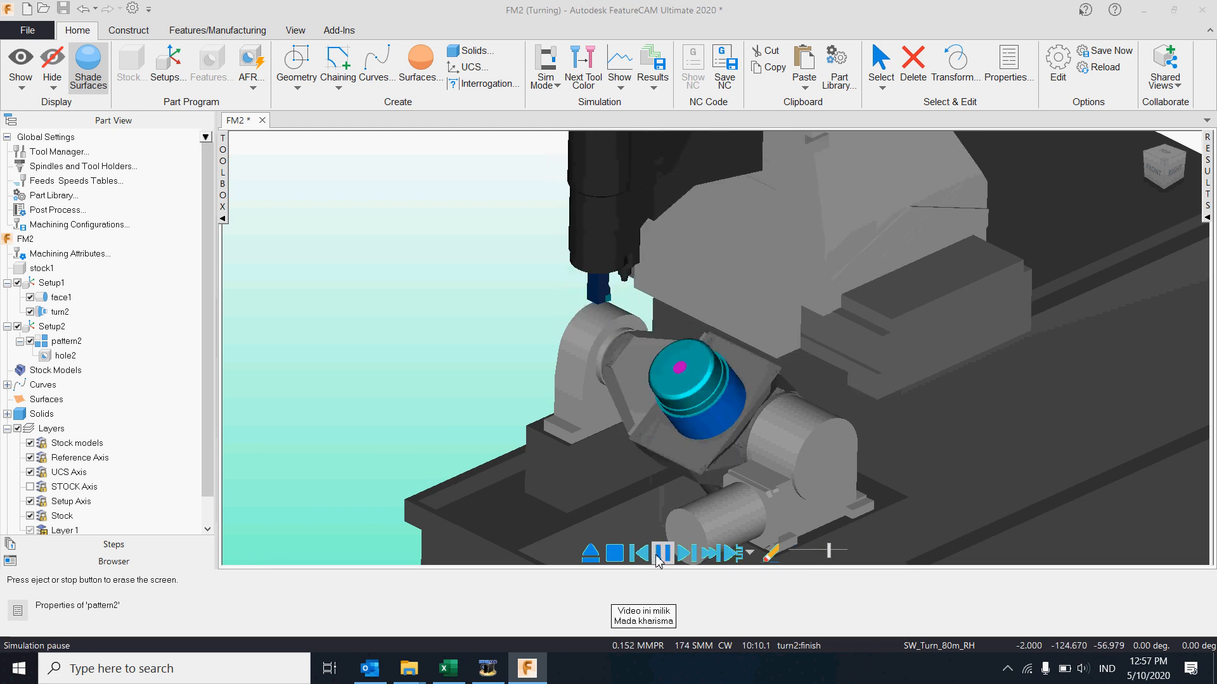
Activate Setup2, simulate its spotdrill and drill operations through to the end, and inspect the drilled holes
left_click(55, 328)
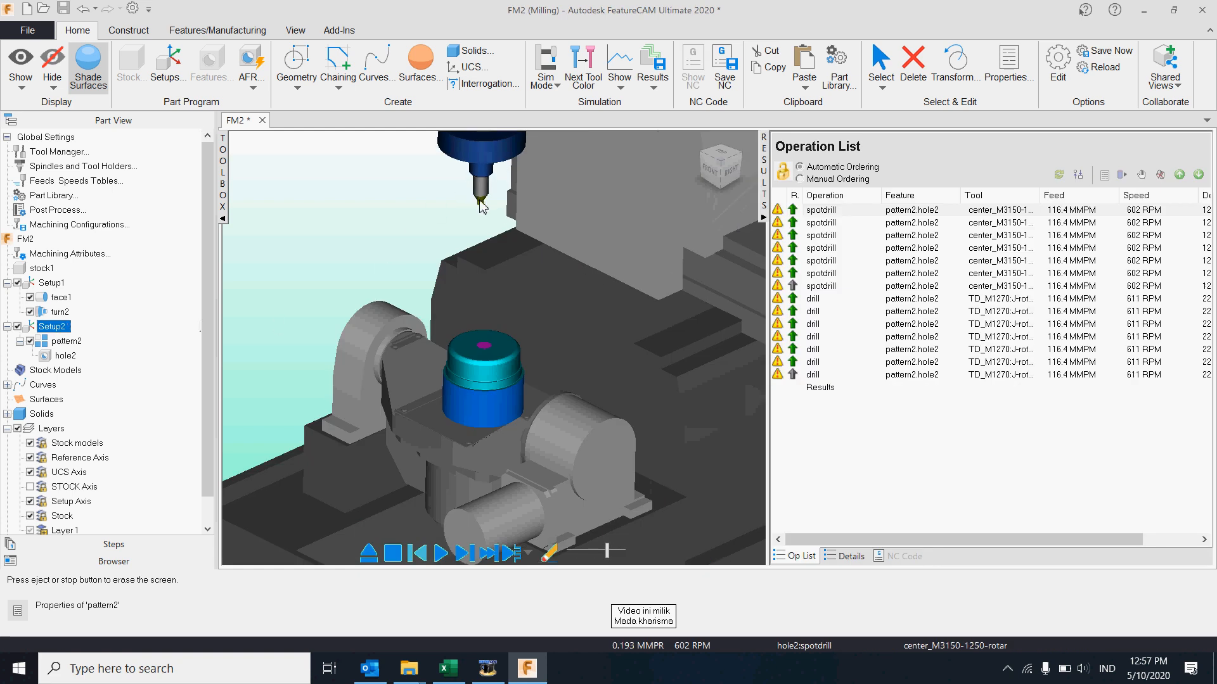
left_click(509, 555)
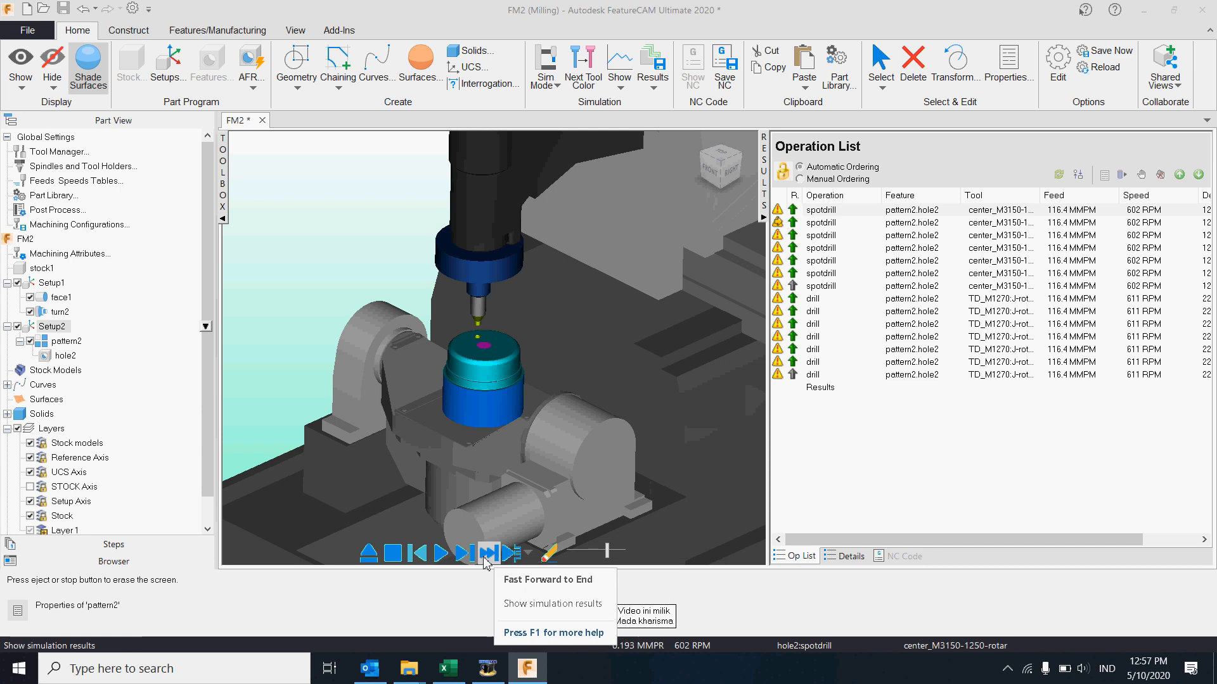
scroll(469, 345, "up", 5)
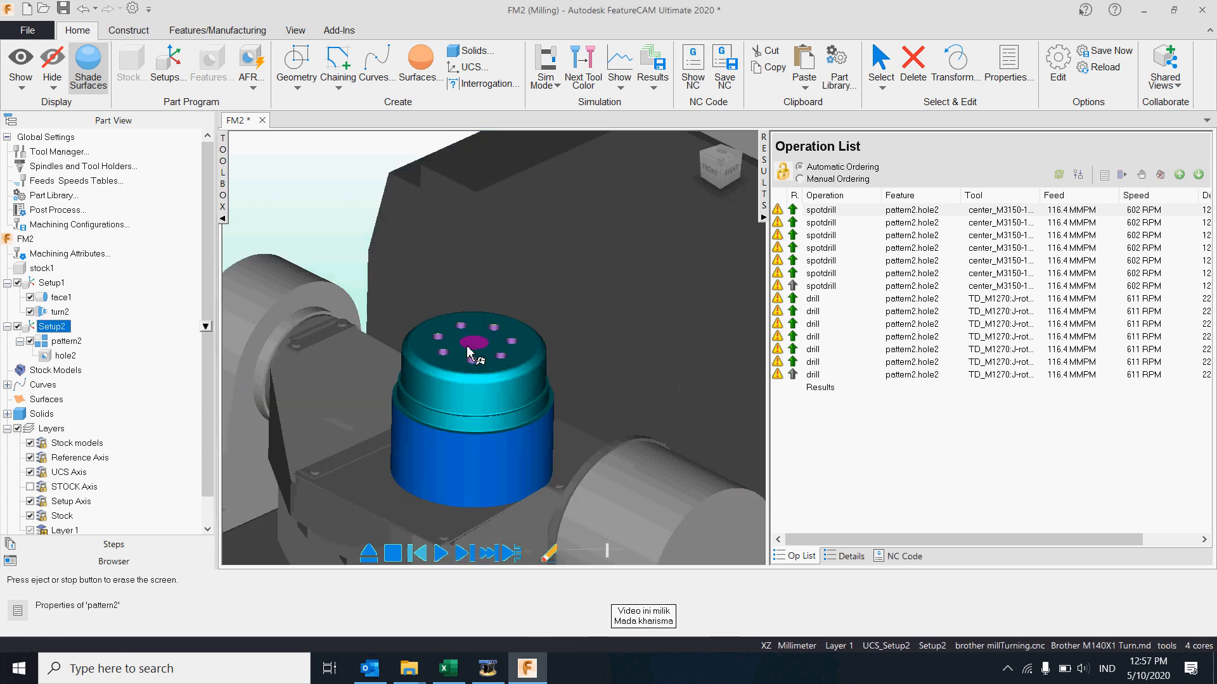
scroll(475, 355, "down", 5)
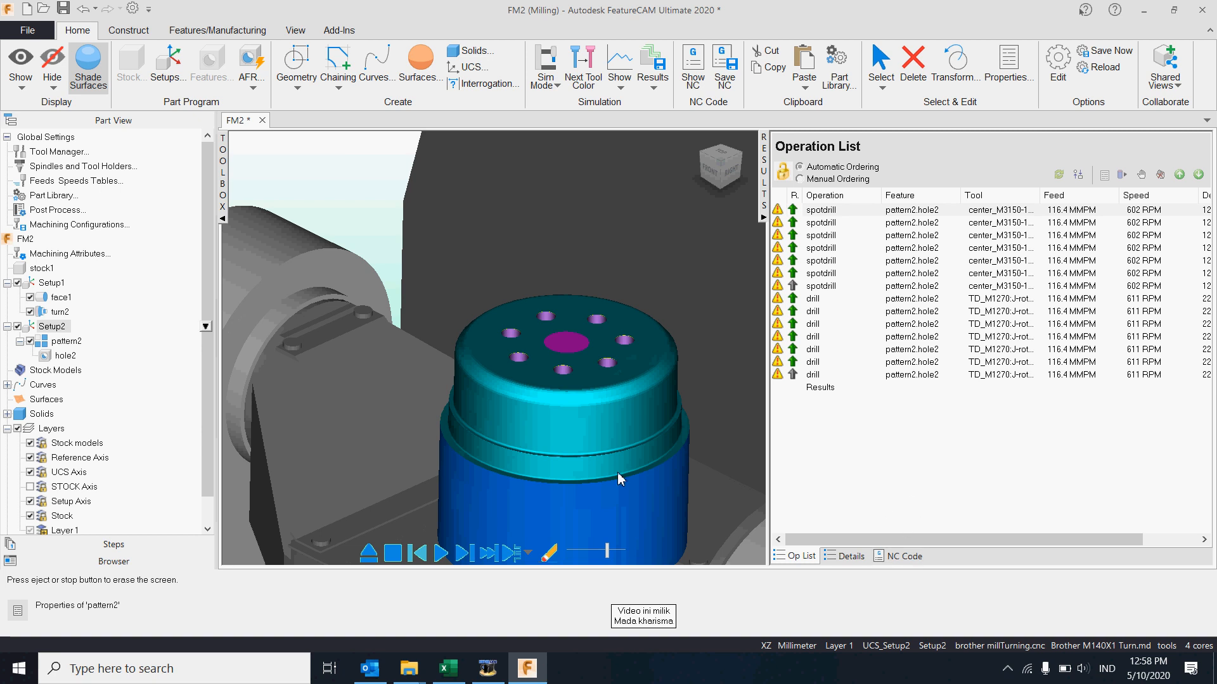
scroll(500, 433, "down", 3)
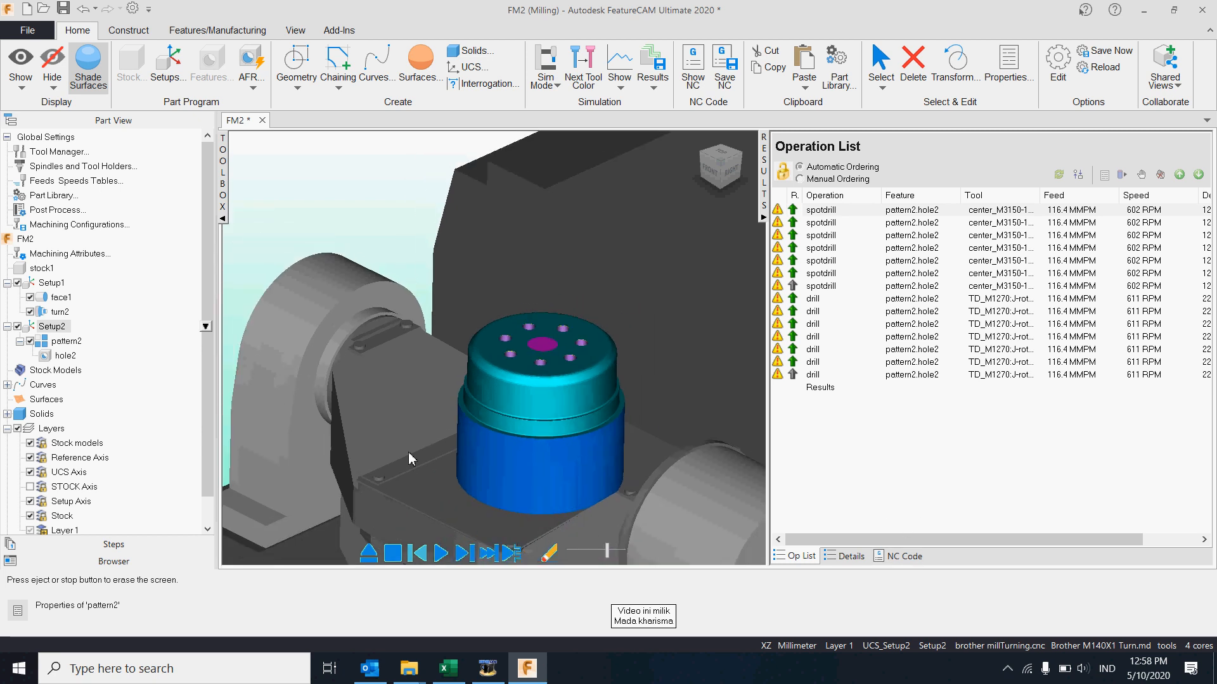
Adjust the simulation speed, reactivate Setup1, and replay its face1 and turn2 operations
left_click_drag(607, 557, 600, 554)
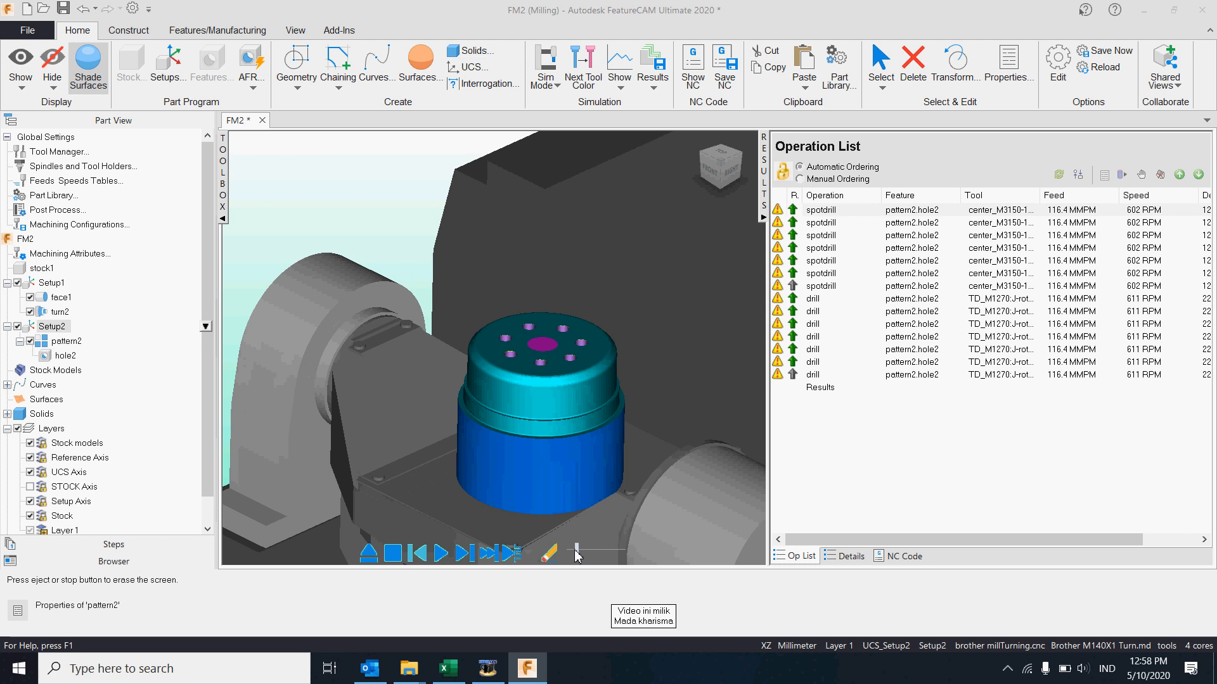
left_click(51, 285)
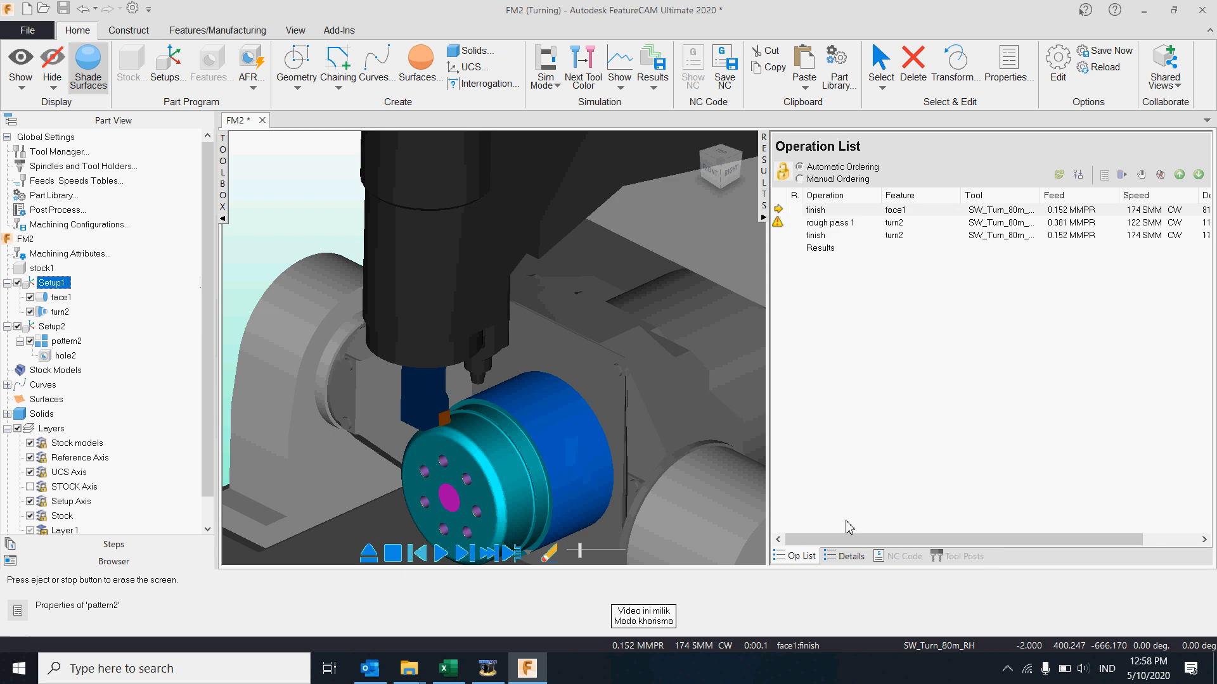
left_click(441, 553)
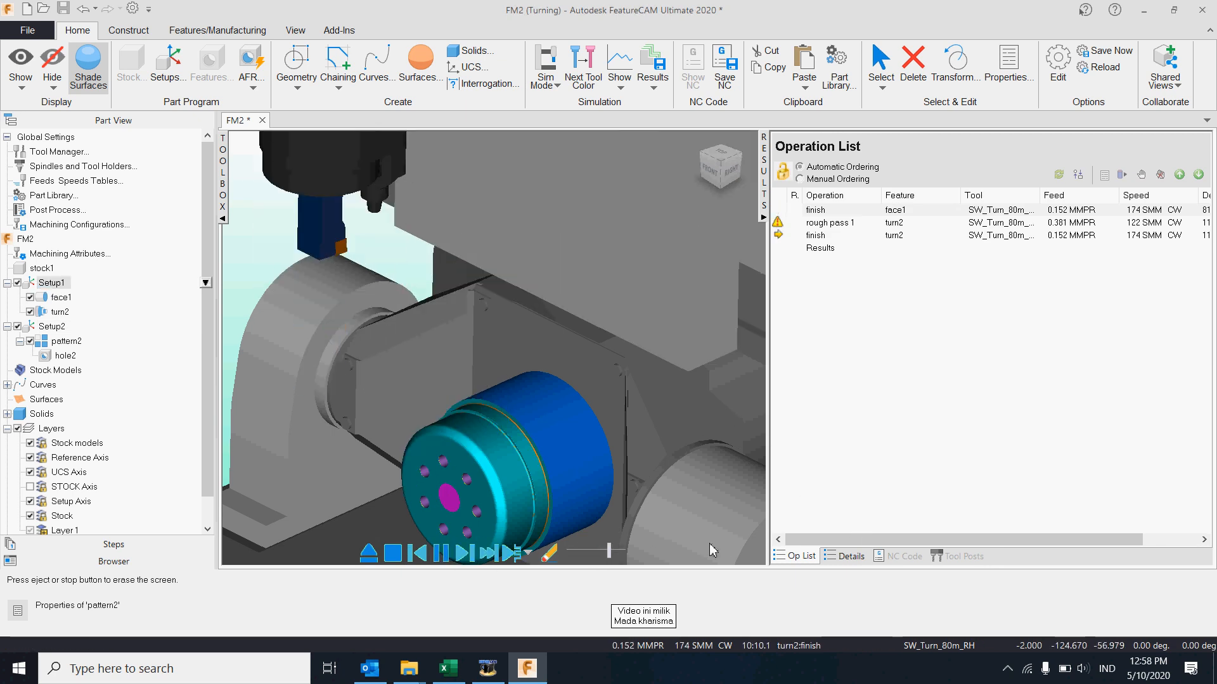
Display the Setup1 NC code, read through the program, and highlight the coordinate values in lines N80 and N85
left_click(911, 560)
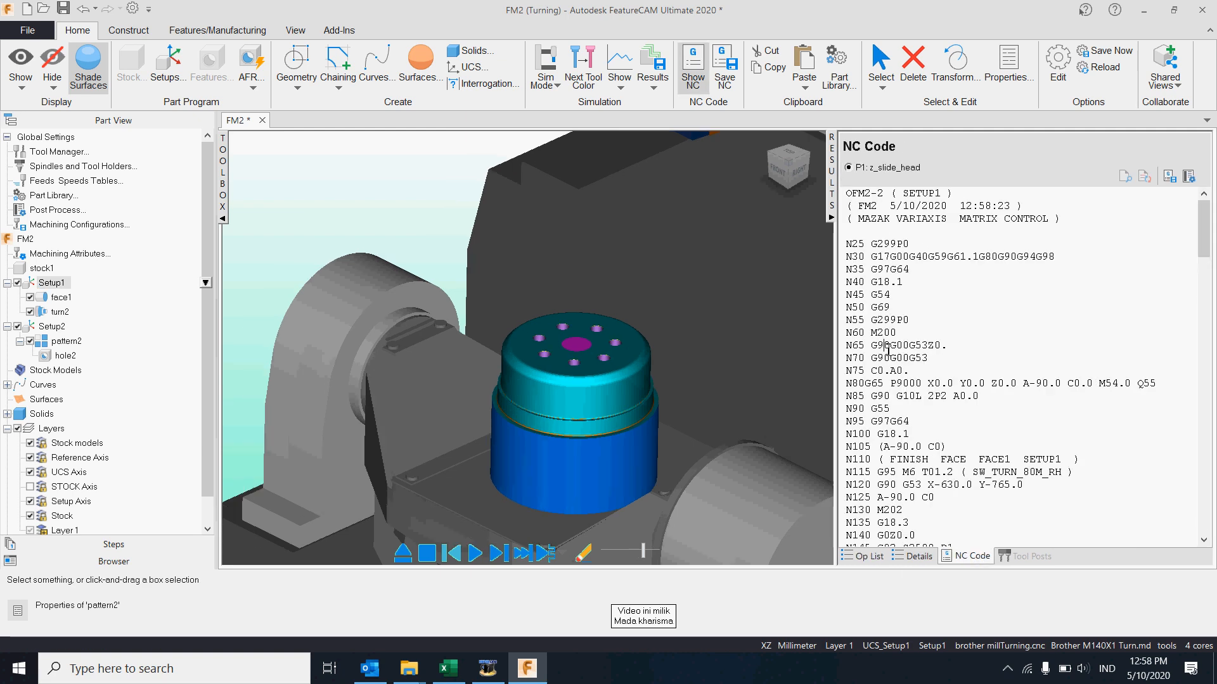
scroll(886, 347, "down", 20)
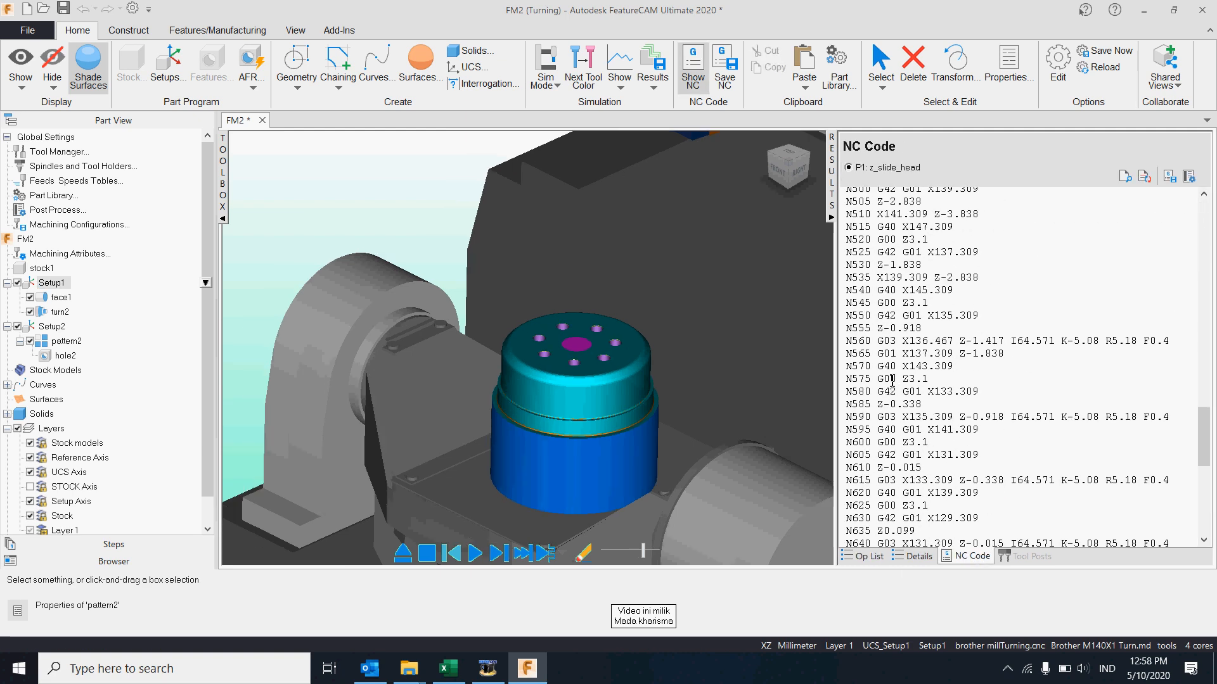
scroll(892, 381, "down", 10)
left_click_drag(1203, 504, 1180, 233)
left_click_drag(991, 383, 1086, 393)
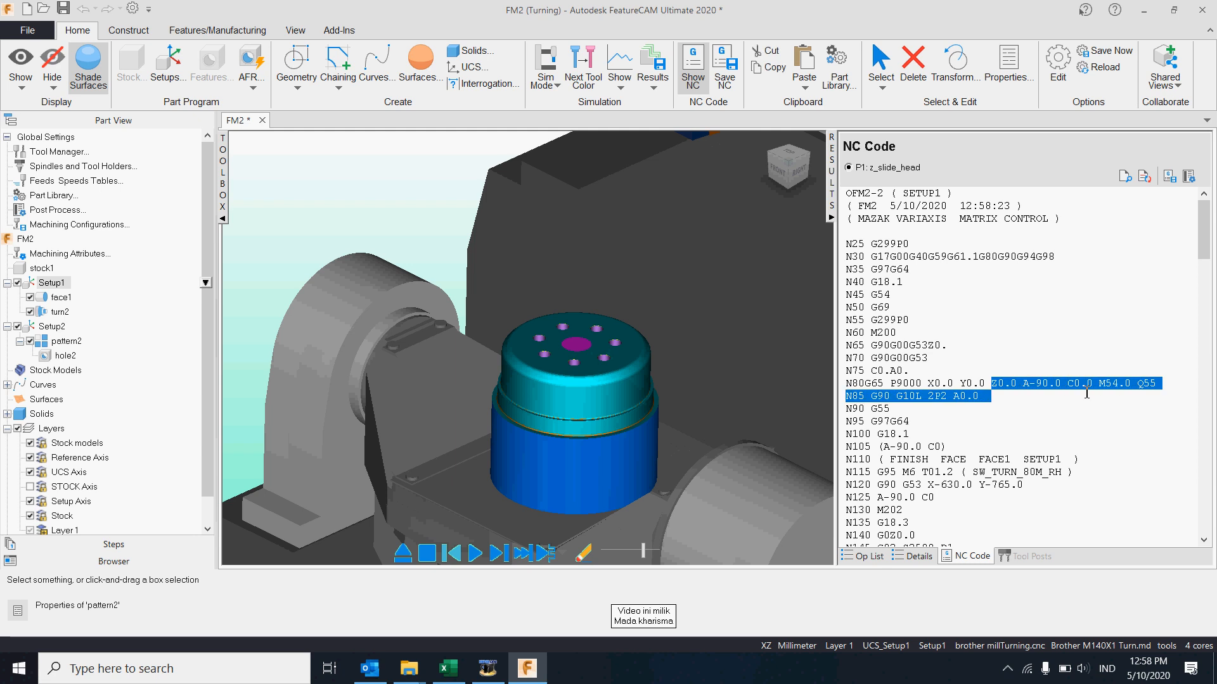
Activate Setup2, dismiss the message, and play the simulation of its hole operations
left_click(50, 326)
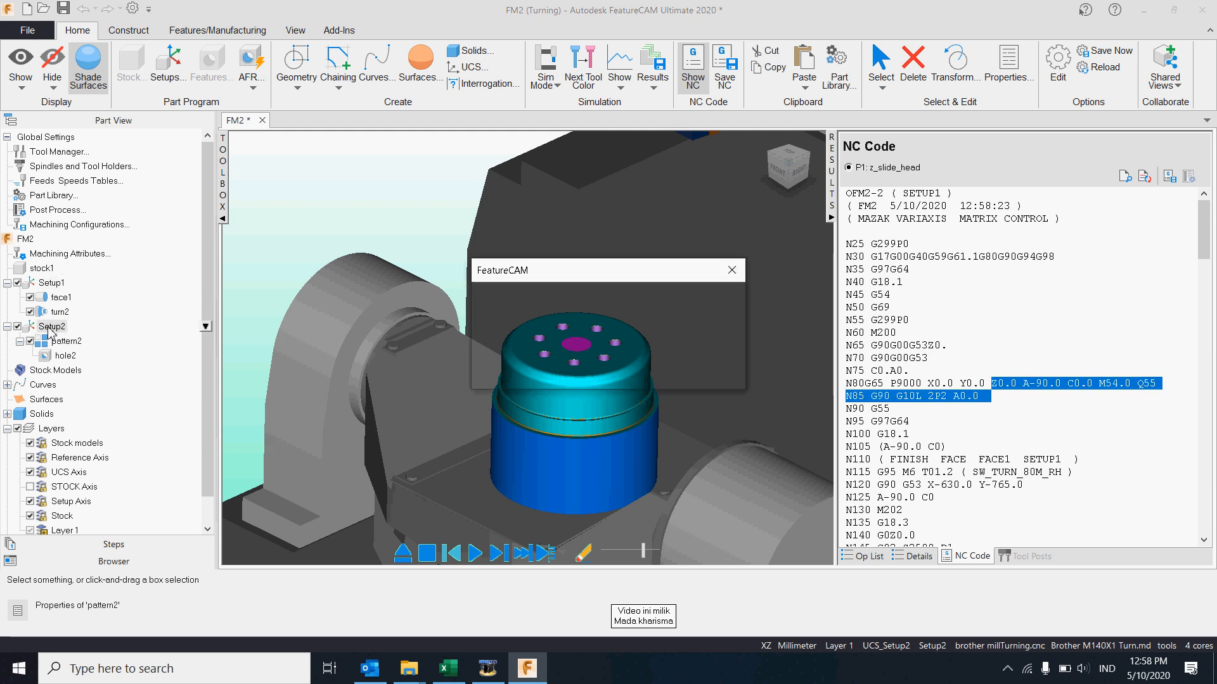
left_click(699, 369)
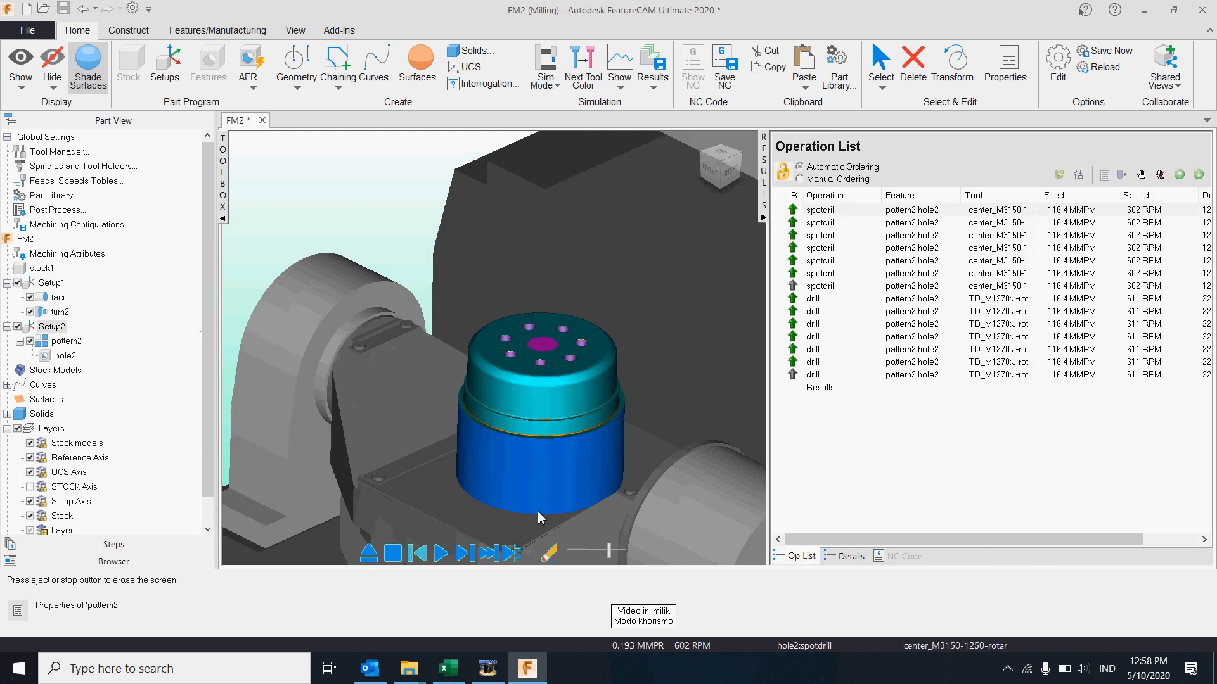
left_click(440, 557)
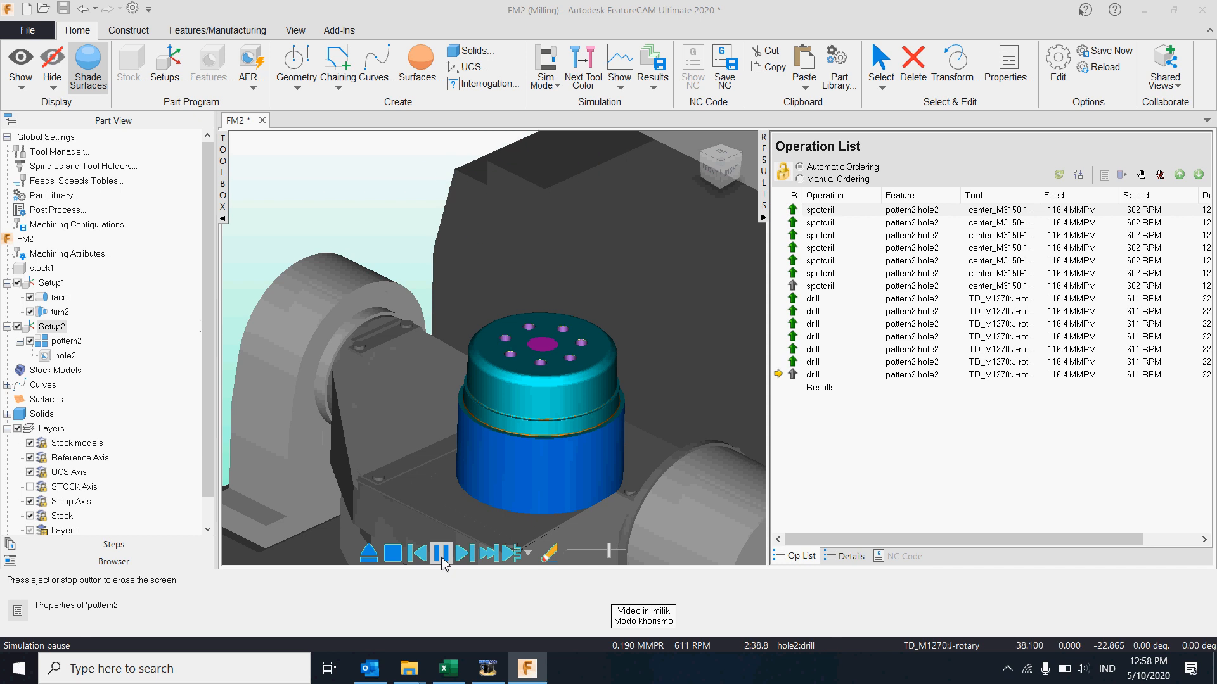
Try to display the NC code for Setup2, close the error message, and stop the simulation
left_click(906, 557)
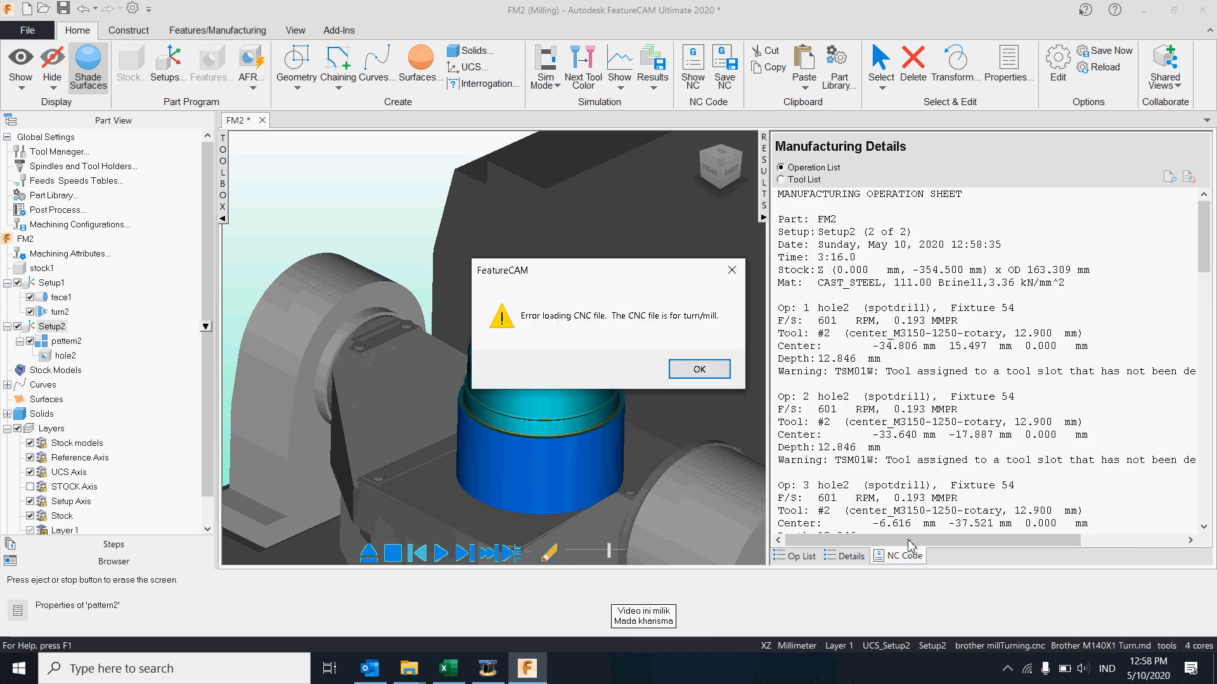
left_click(699, 370)
left_click(897, 361)
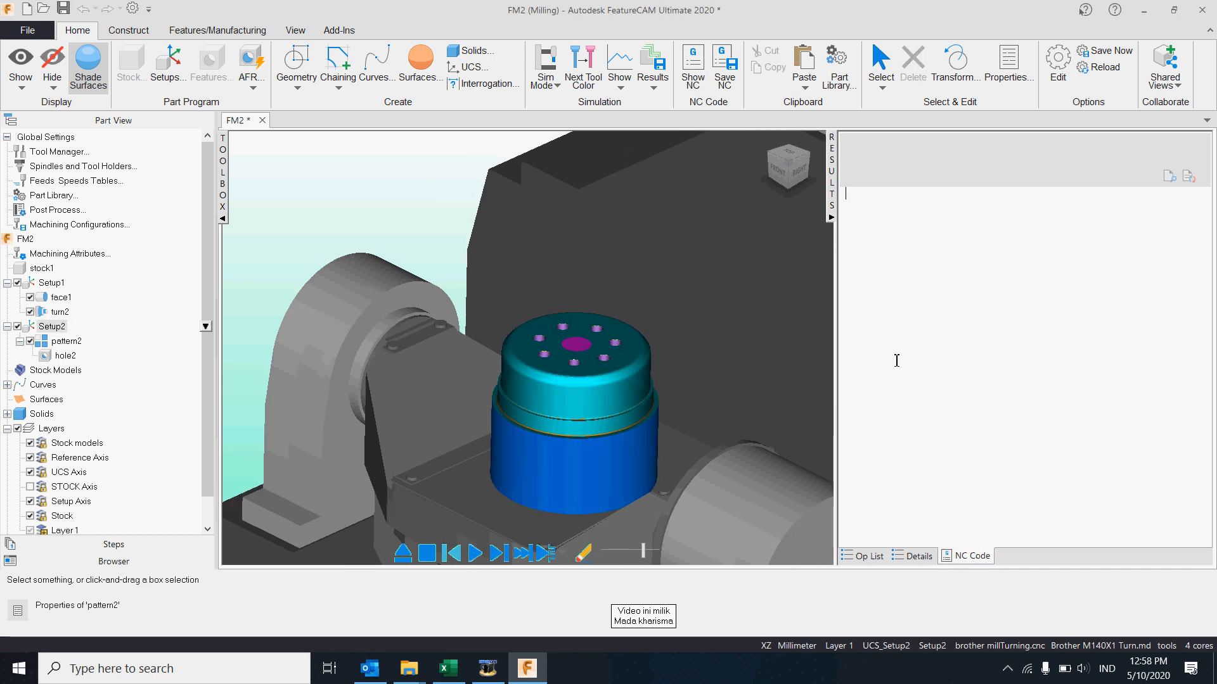
left_click(427, 553)
left_click(64, 339)
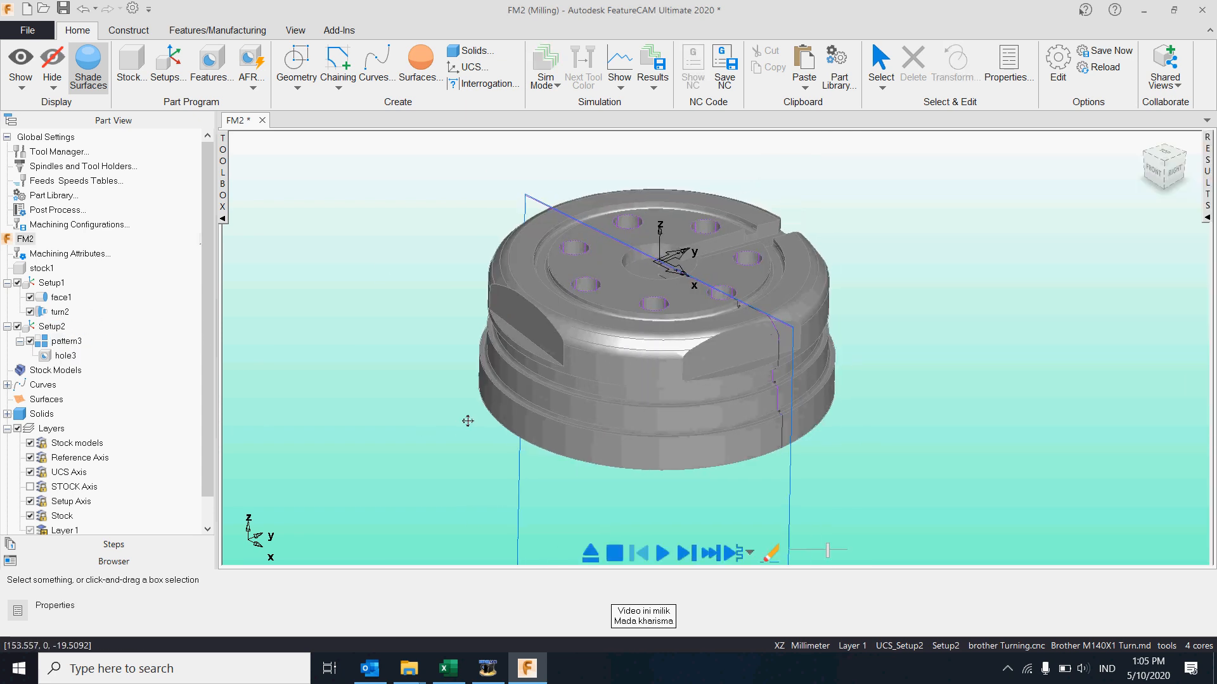
Alternate between Setup1 and Setup2 to compare the turning operations with the hole pattern's milling operations
left_click(53, 283)
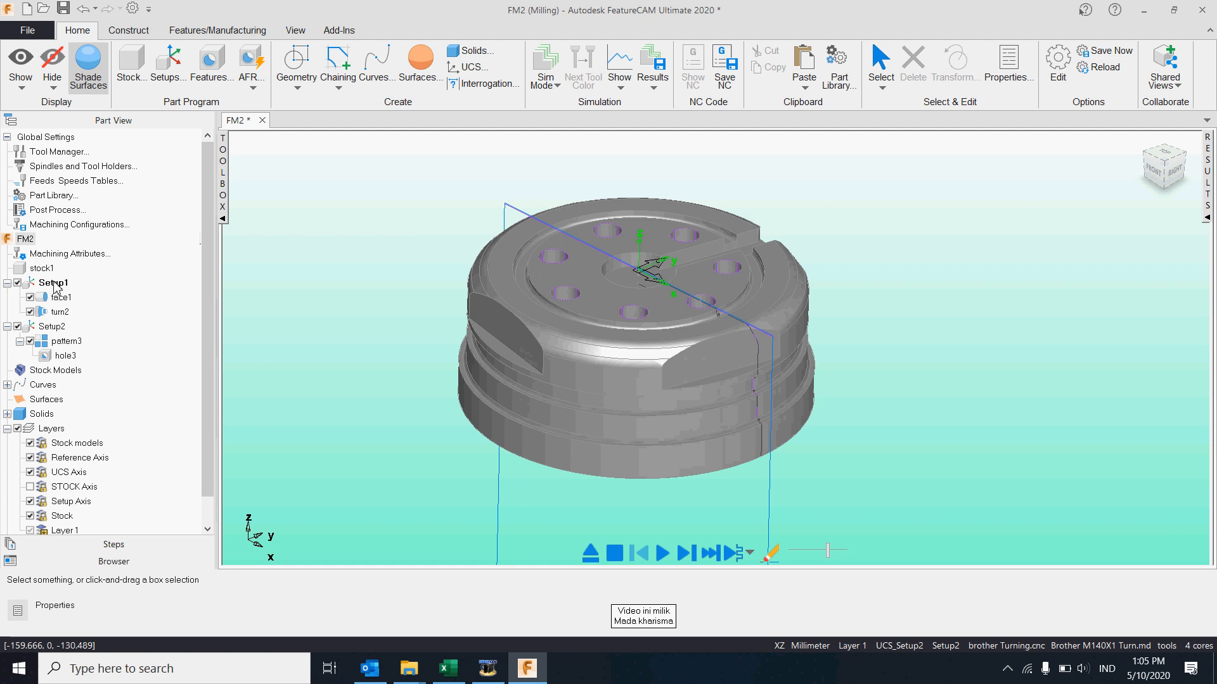
left_click(49, 326)
left_click(53, 284)
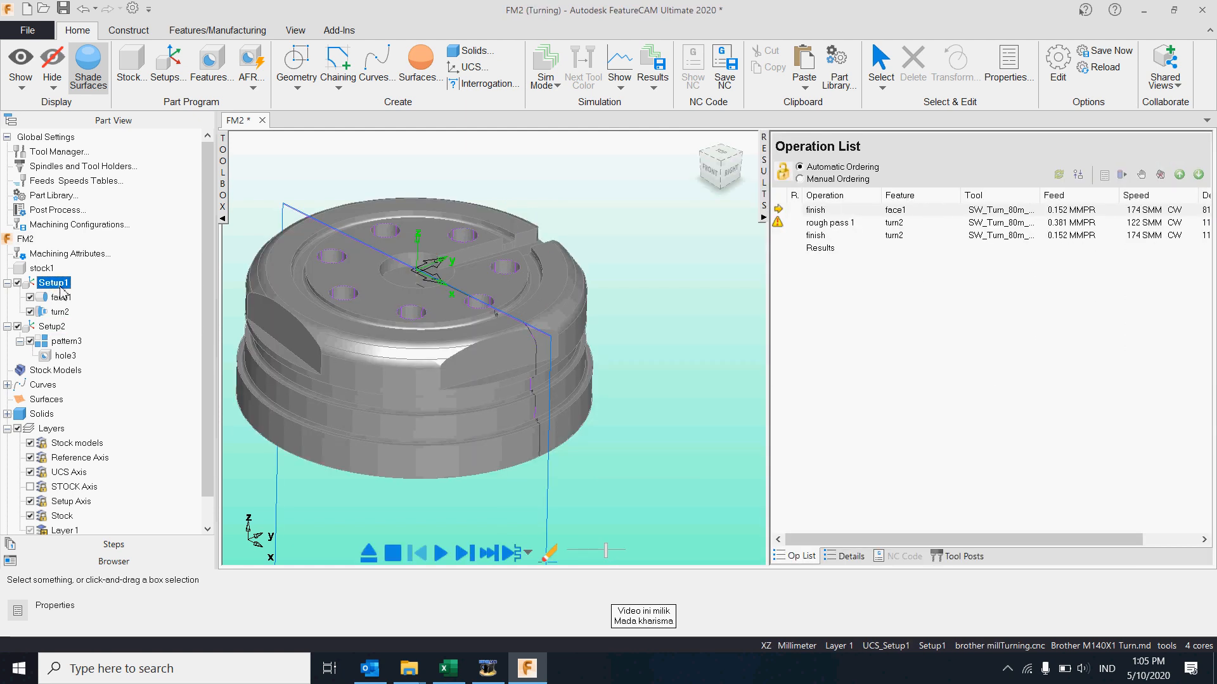
middle_click_drag(472, 363, 607, 370)
left_click(758, 213)
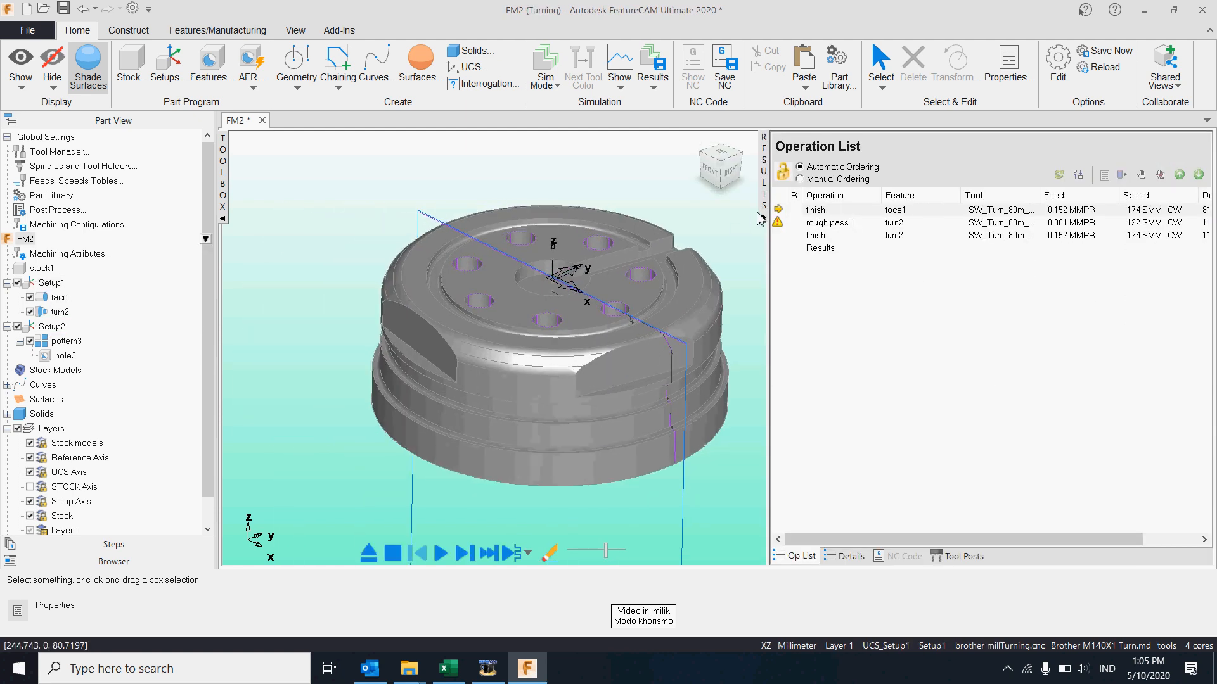
left_click(761, 217)
left_click(53, 283)
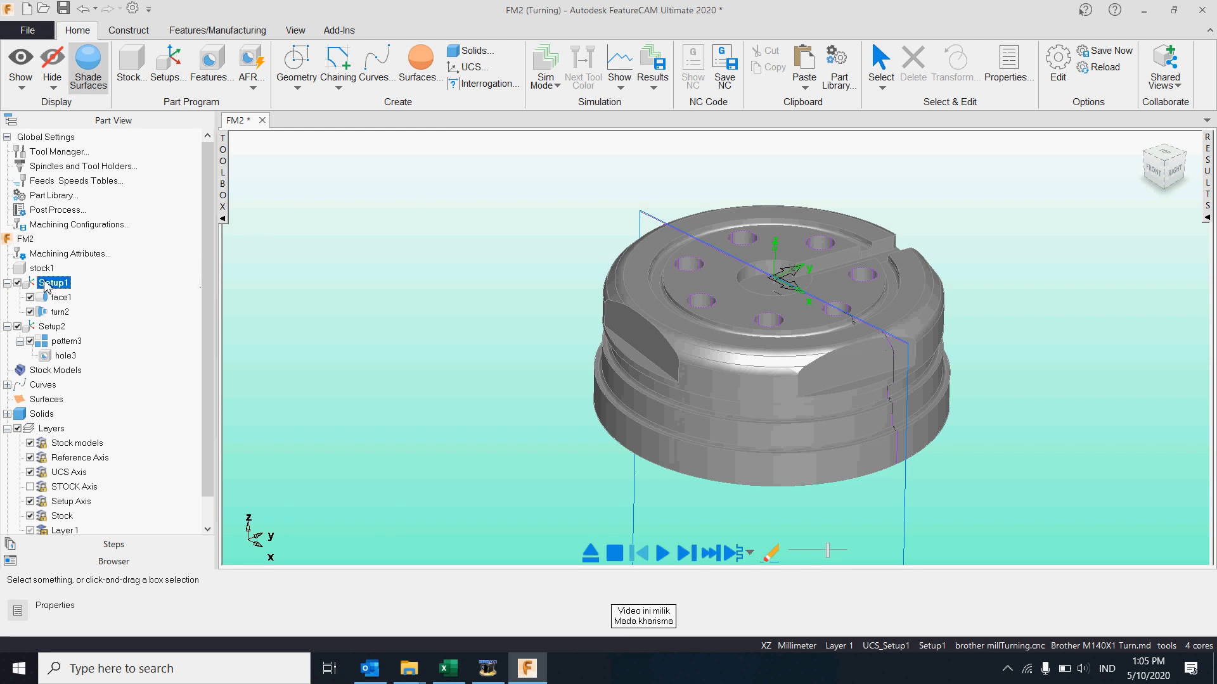
left_click(51, 326)
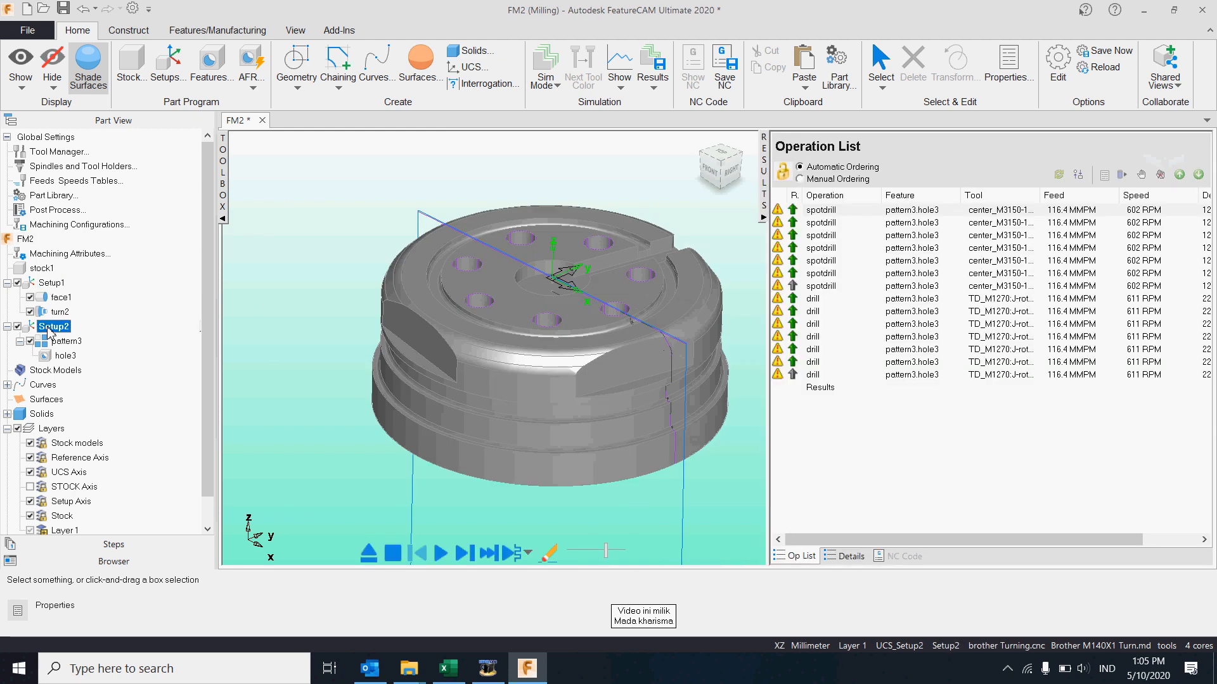
left_click(48, 285)
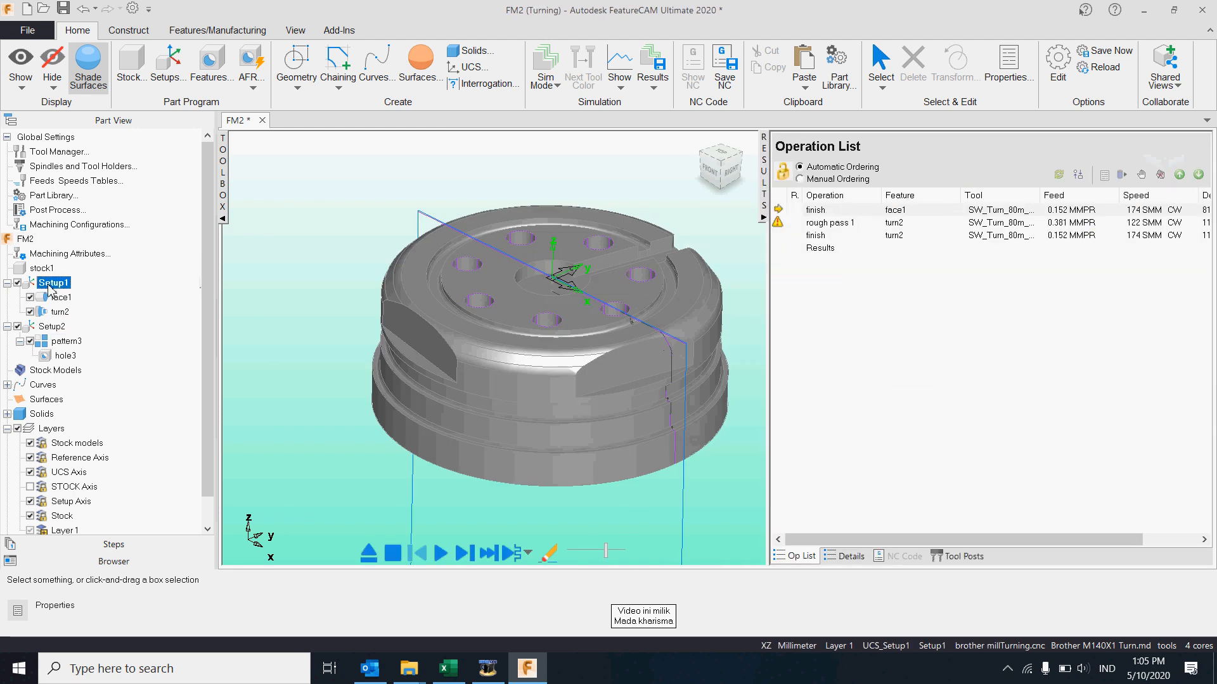
Check which turn/mill CNC post file is assigned to Setup1 in the posting options, and cancel without changes
double_click(1016, 653)
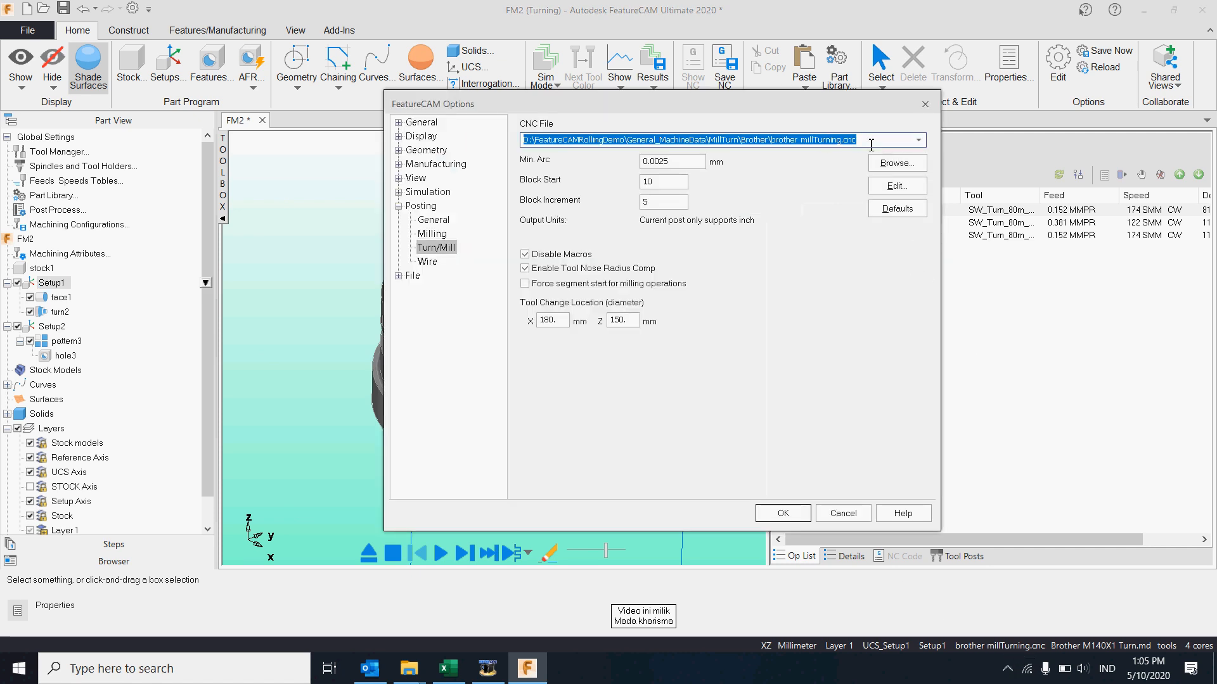
left_click_drag(871, 145, 519, 135)
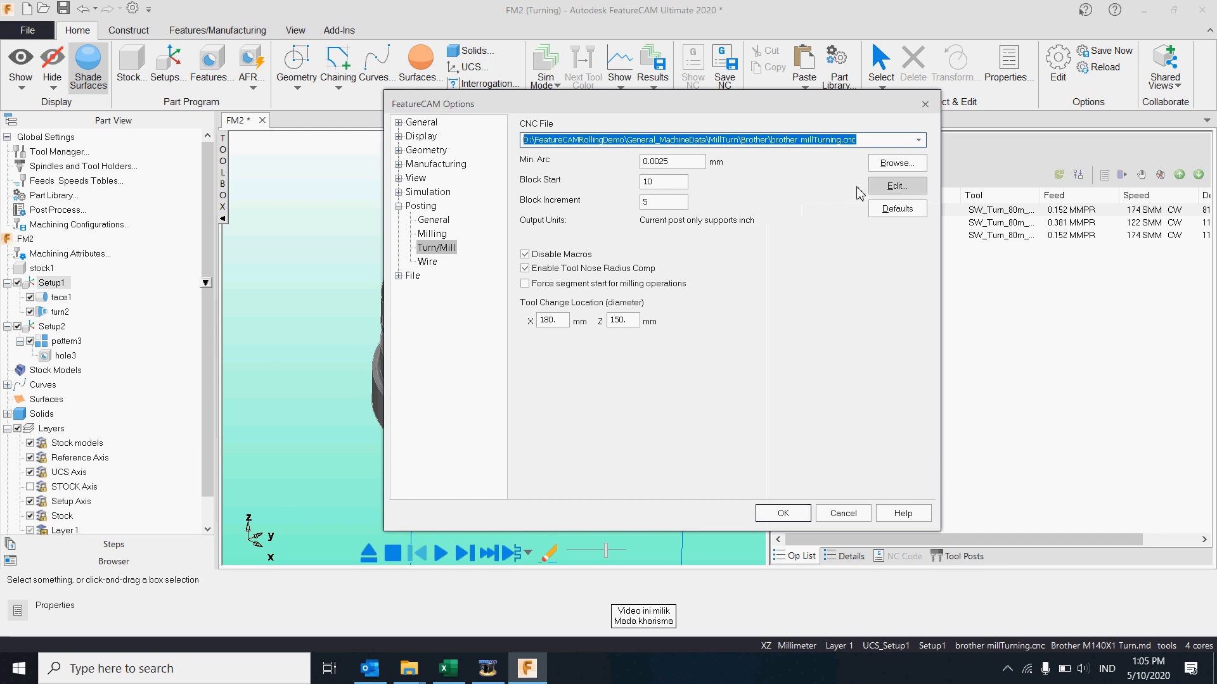
left_click(805, 520)
left_click(805, 372)
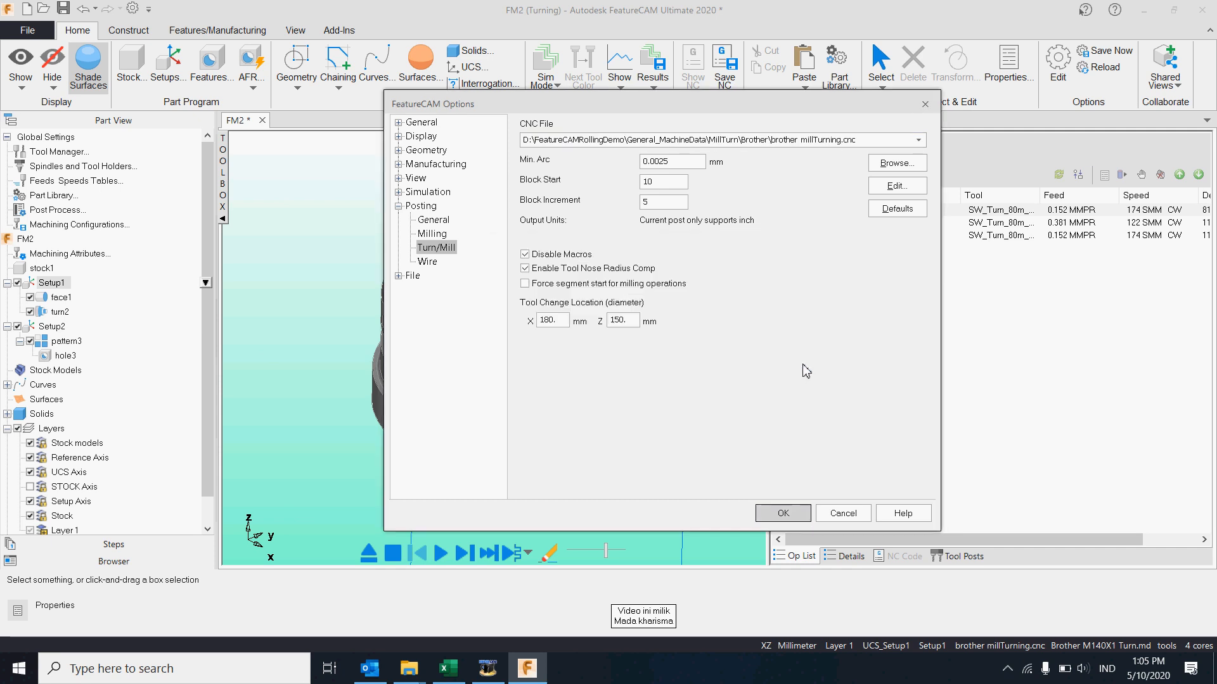
left_click(846, 520)
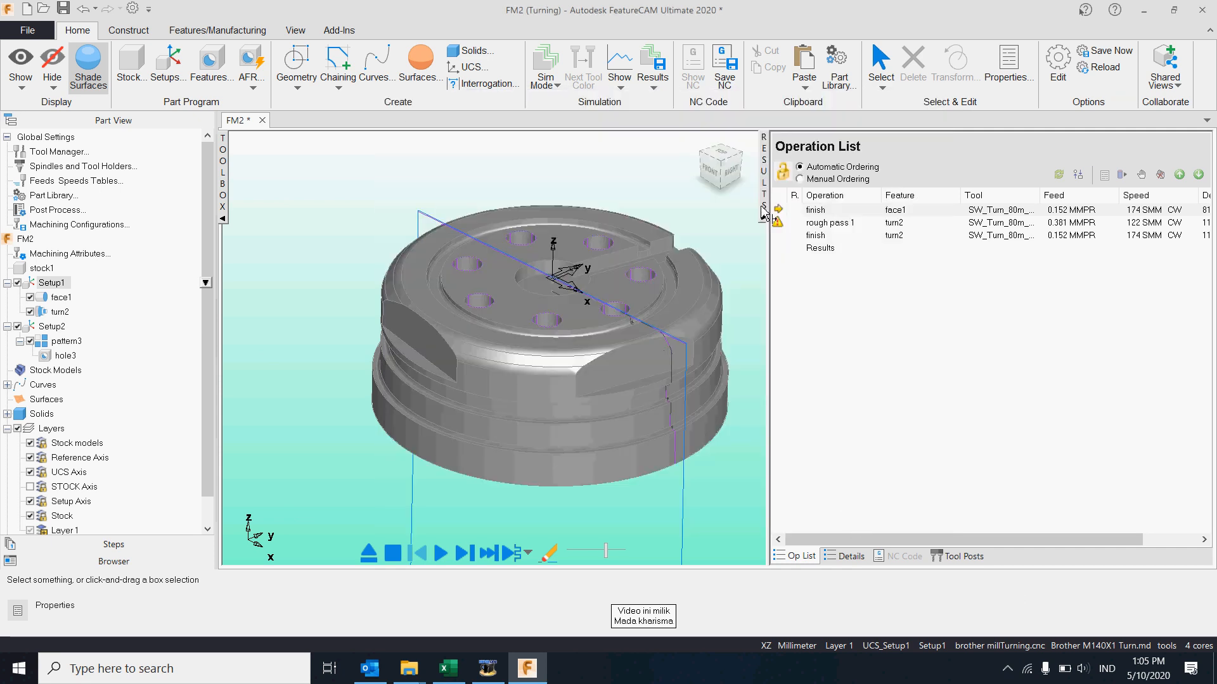
Activate Setup2 and assign Brother Milling.cnc as its milling post-processor file
left_click(52, 326)
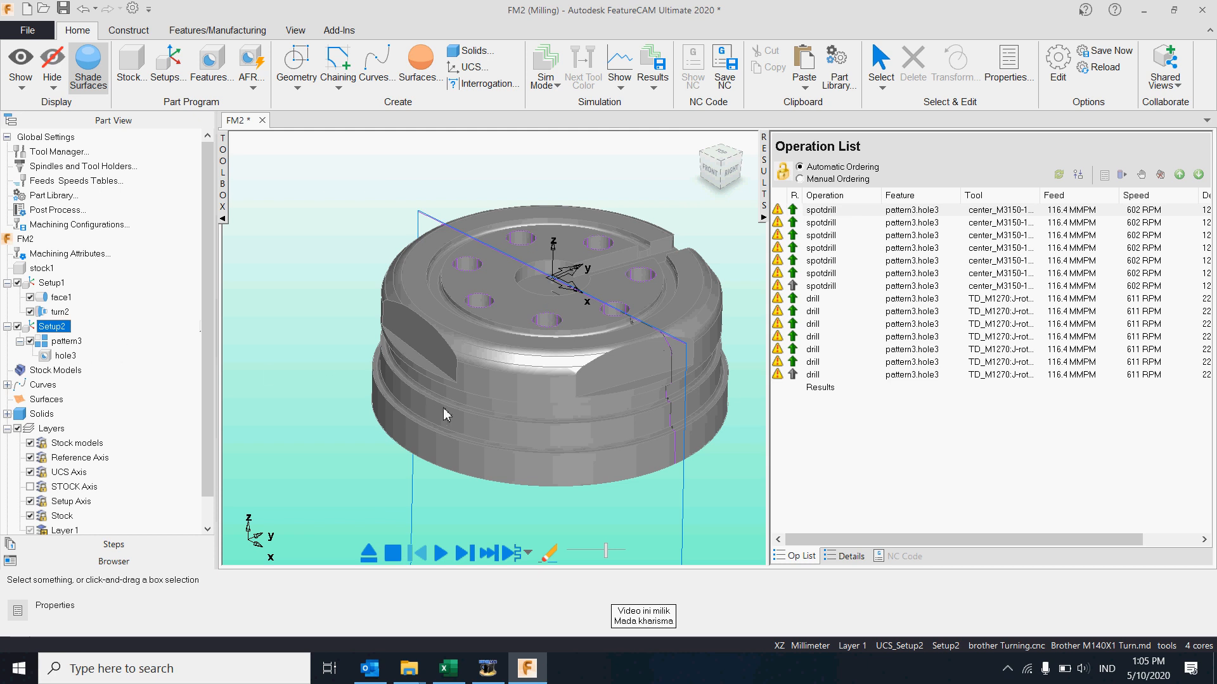
double_click(1006, 646)
left_click(898, 163)
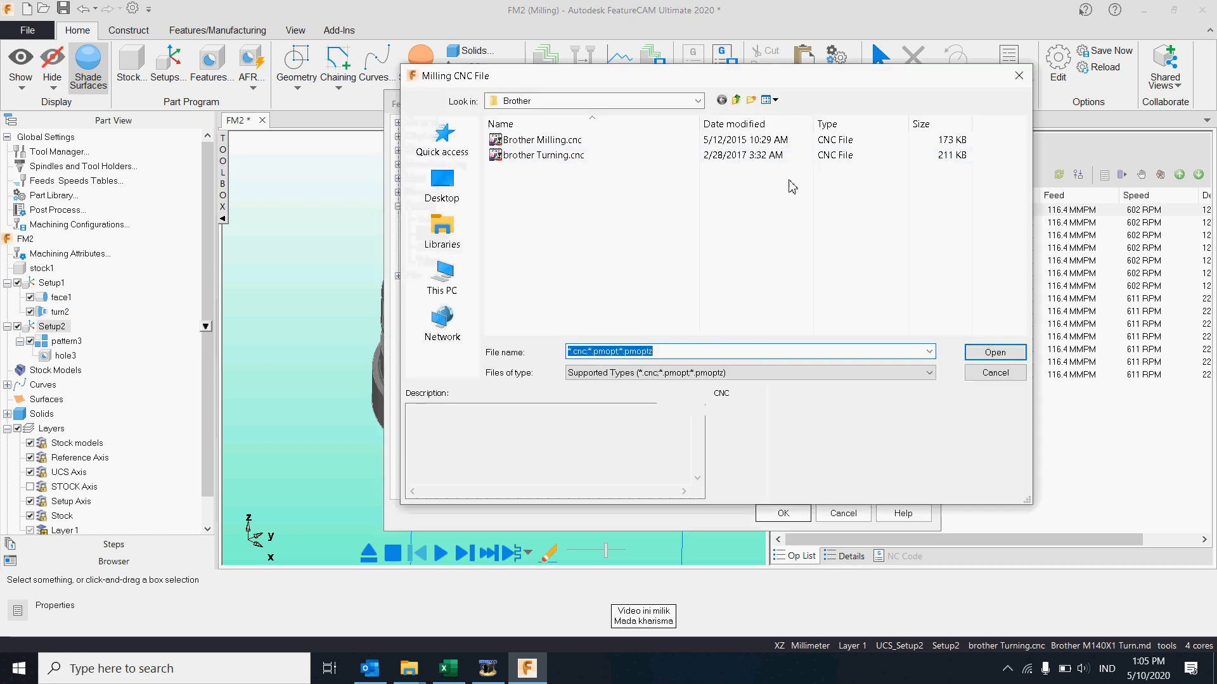
left_click(570, 140)
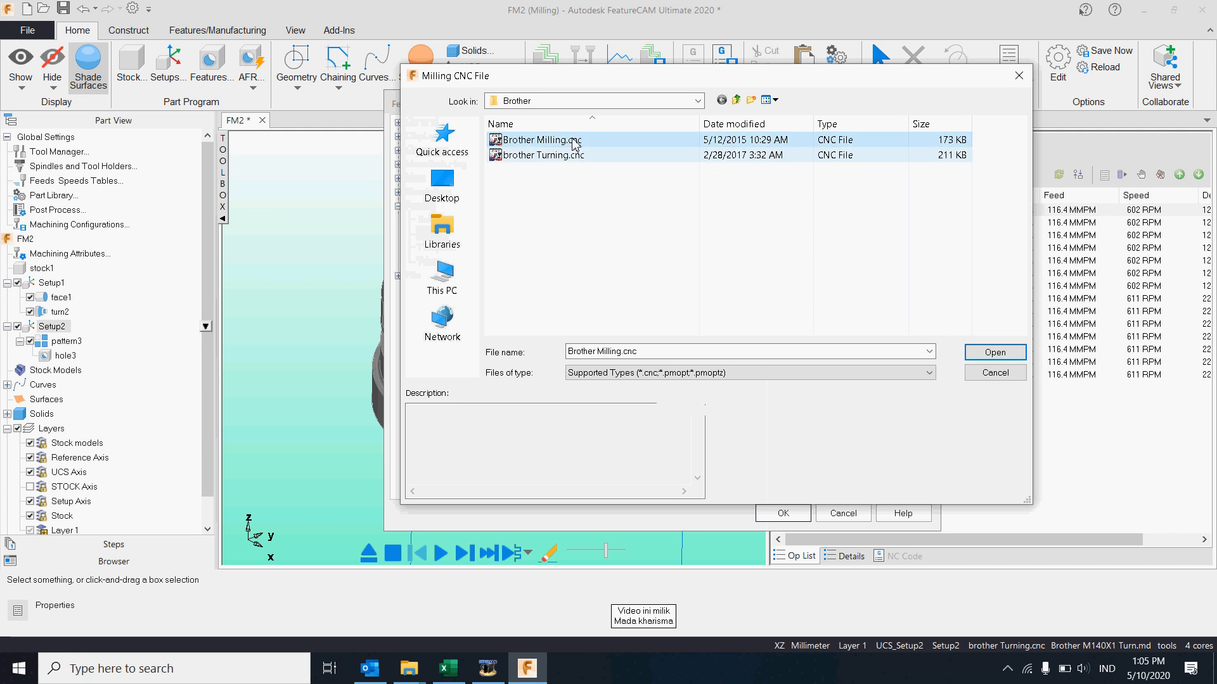
left_click(987, 353)
left_click(783, 513)
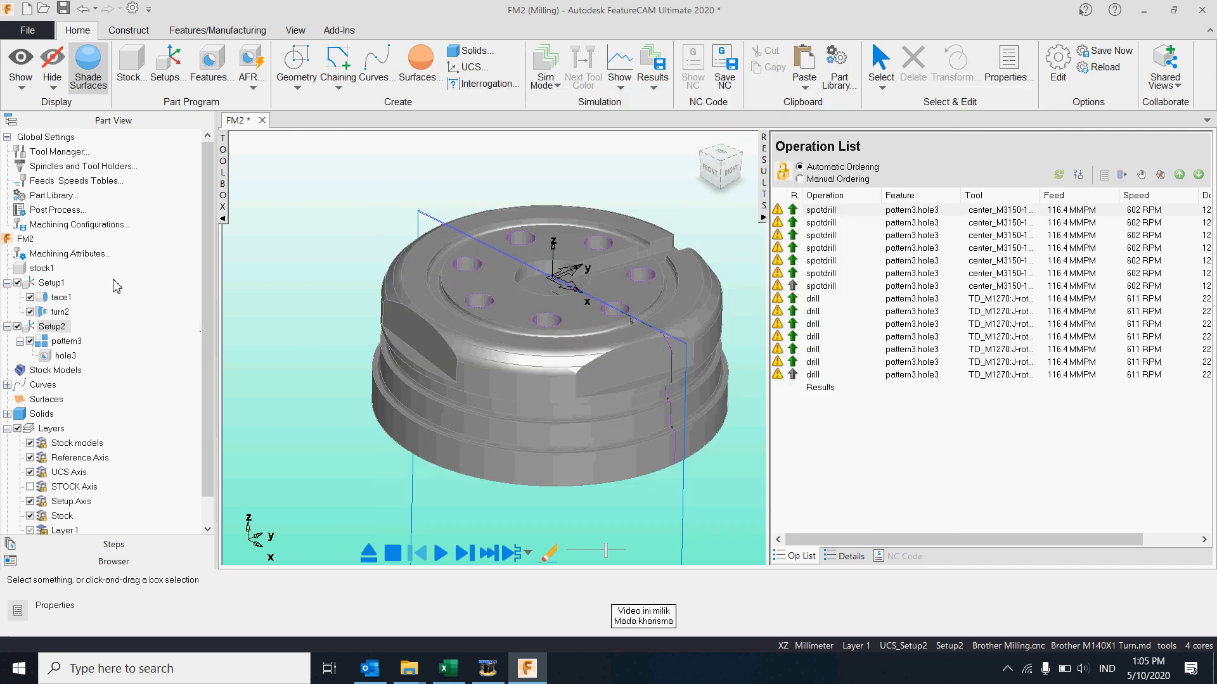
Activate Setup1 and assign brother Turning.cnc as its turn/mill post-processor file
left_click(49, 283)
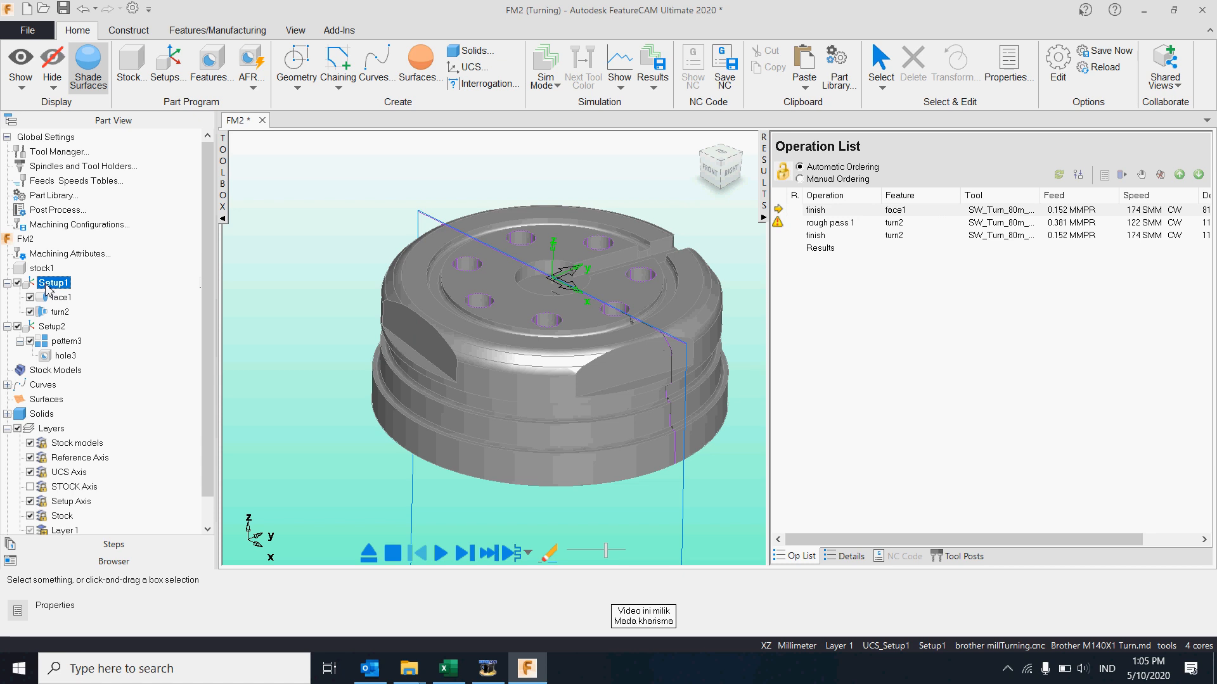
left_click(1006, 649)
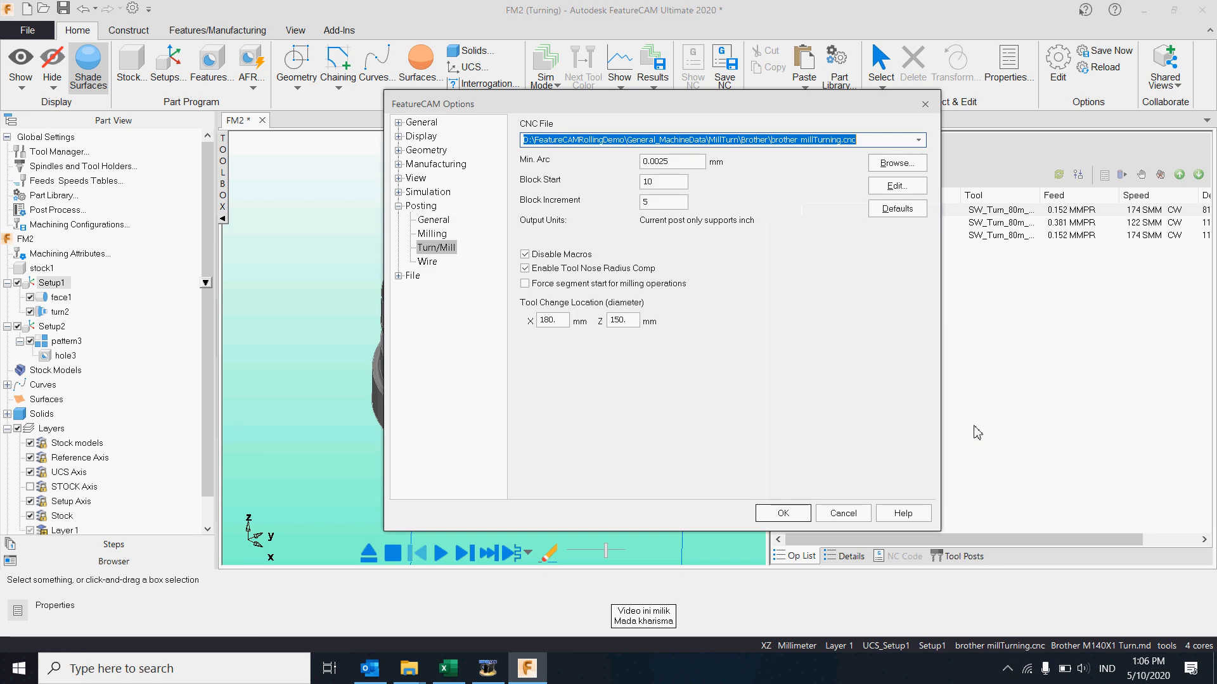
left_click(897, 163)
left_click(568, 154)
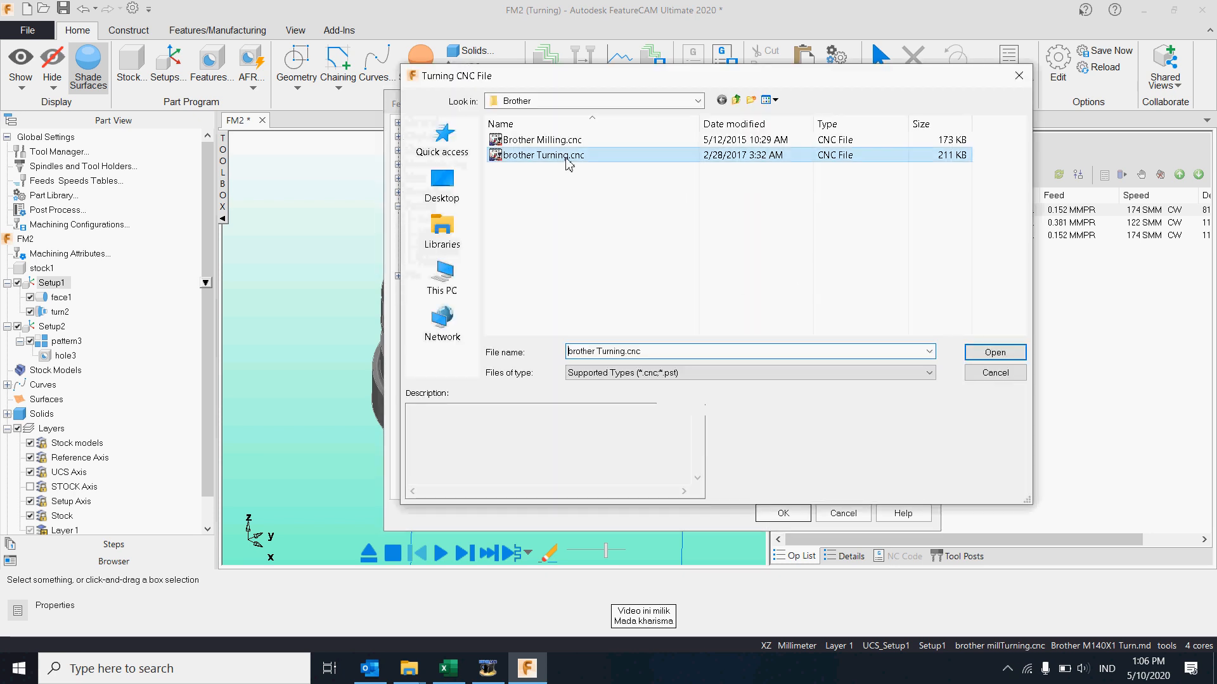
left_click(994, 353)
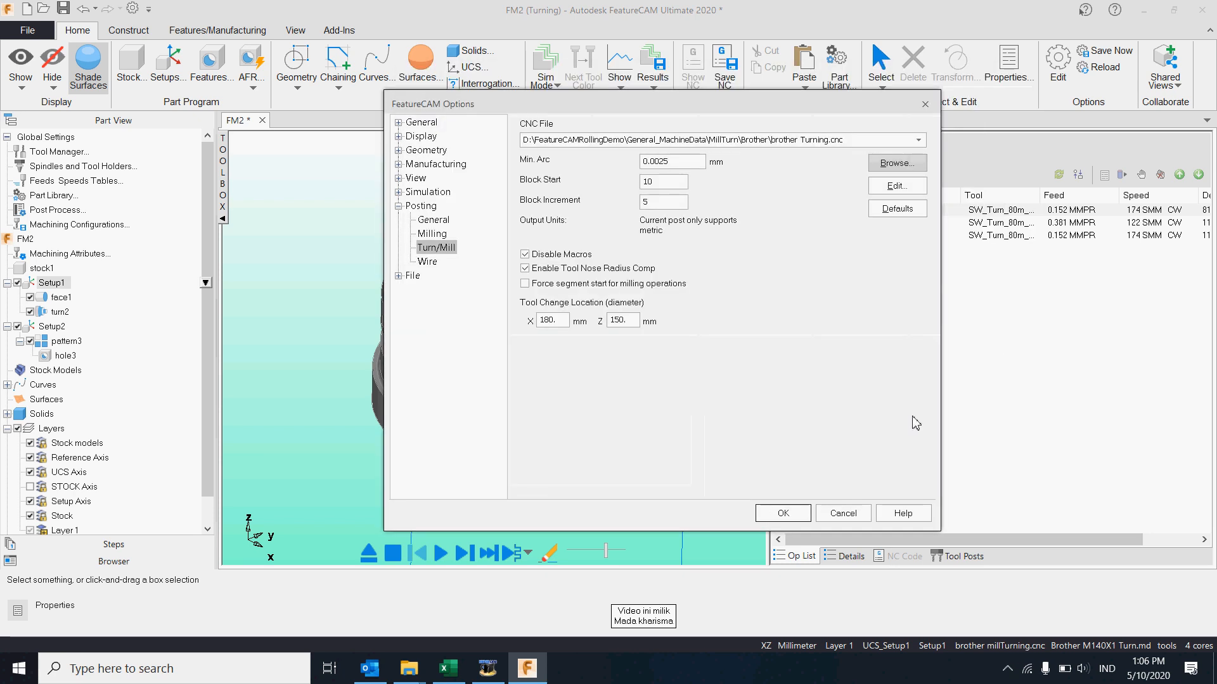
left_click(783, 513)
Switch from Setup1 to Setup2 to check the post file assigned to each setup
left_click(49, 285)
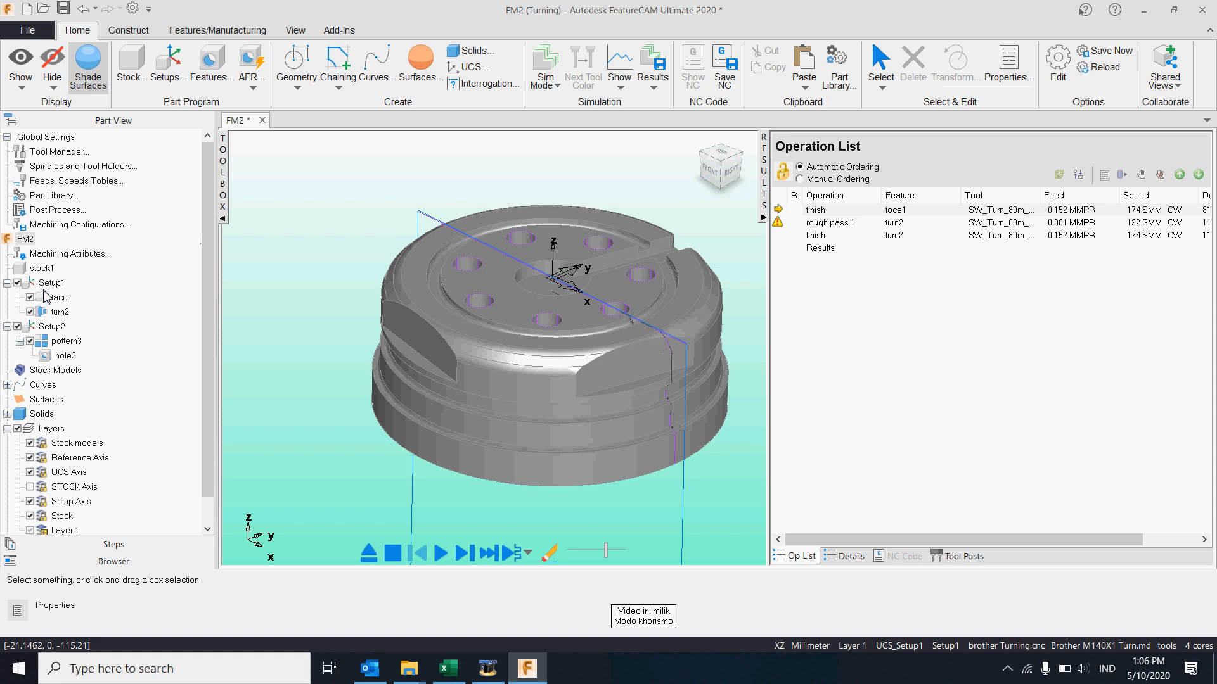
left_click(501, 156)
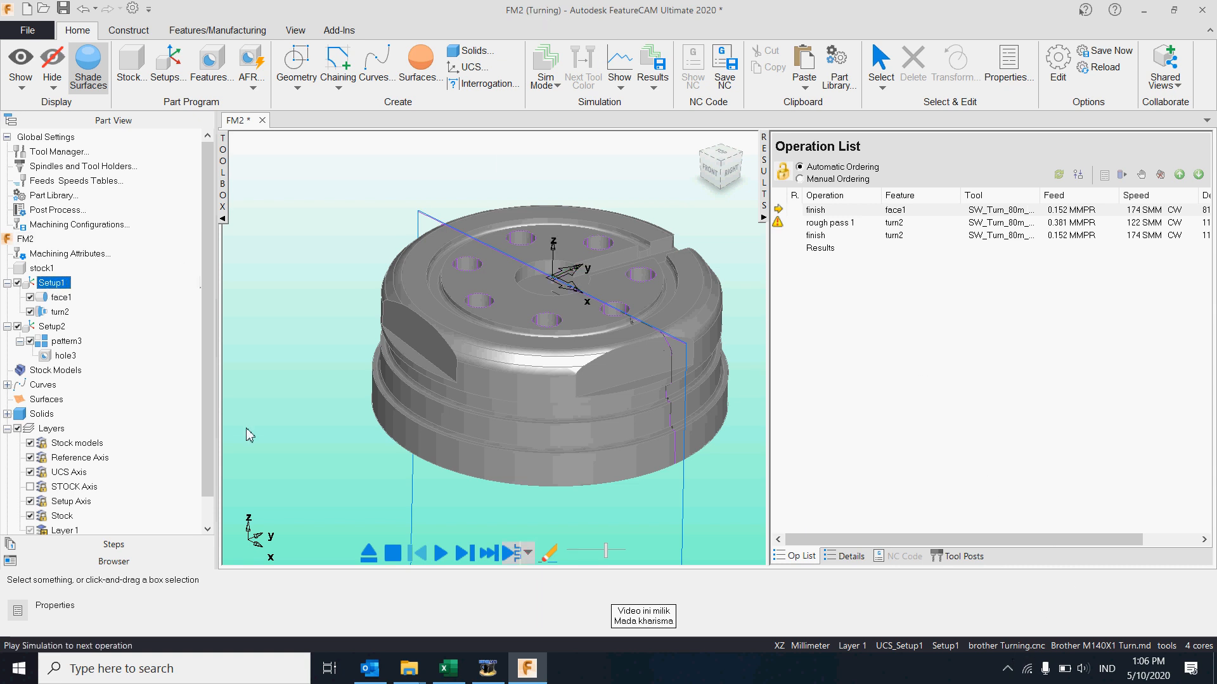
double_click(52, 327)
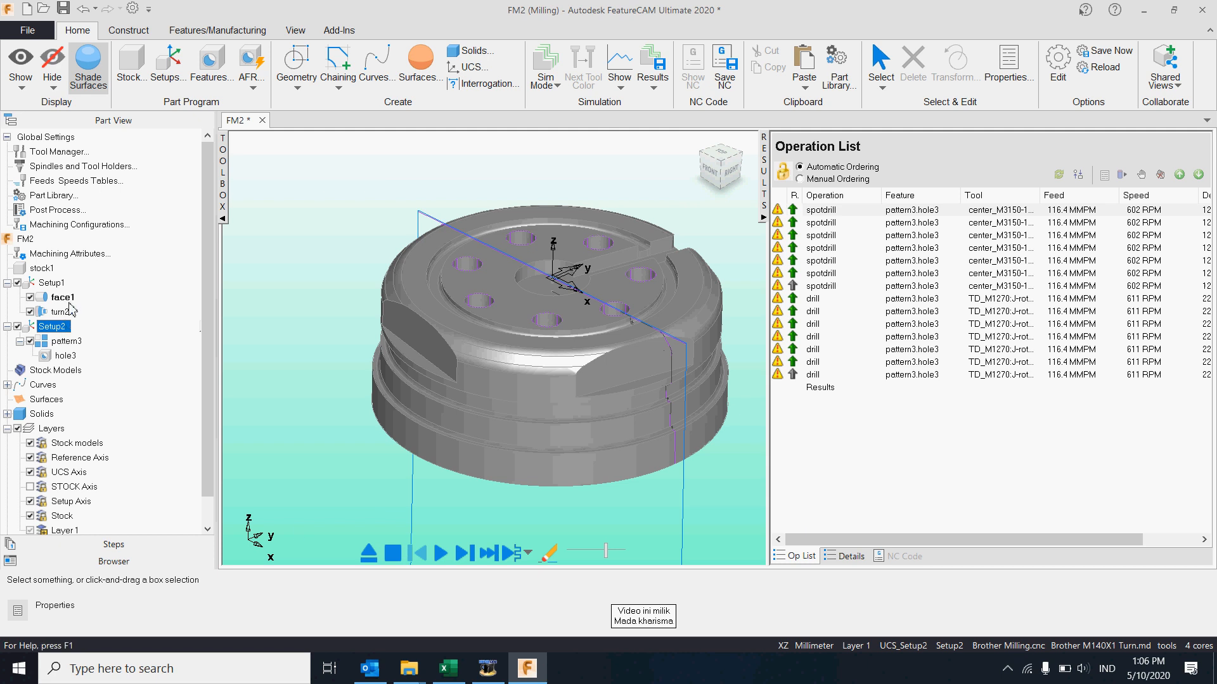
Activate Setup1, hide the results, and play the machine simulation of its turning operations
double_click(56, 284)
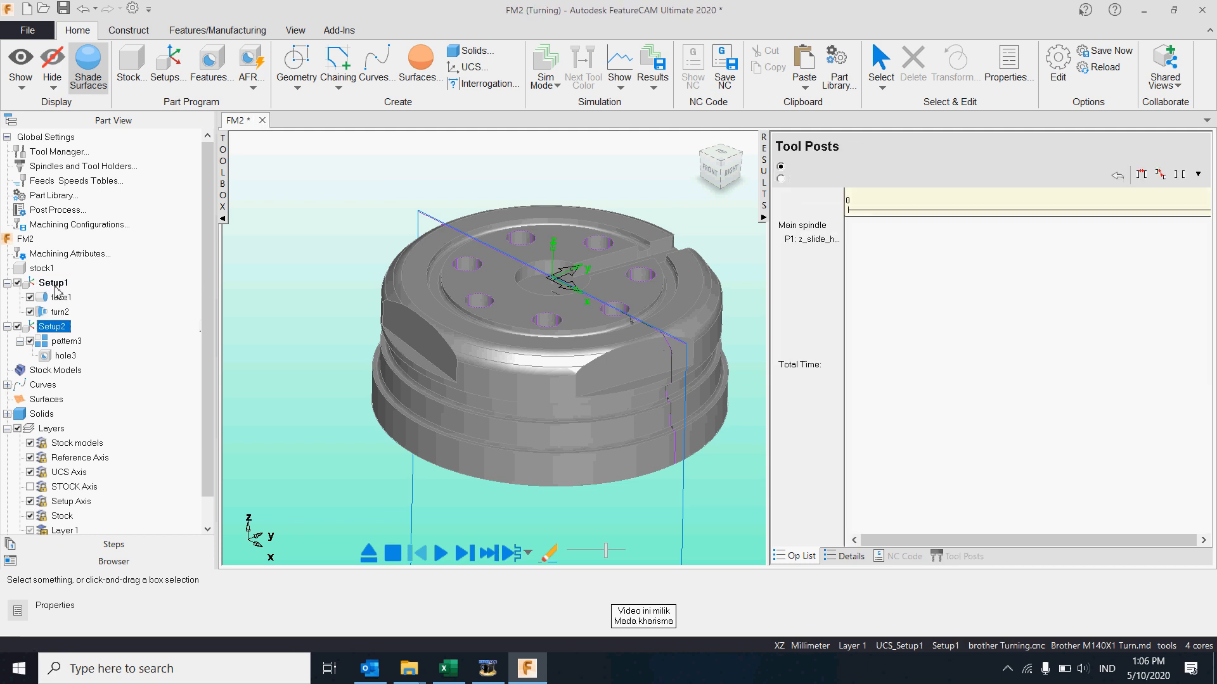
left_click(764, 218)
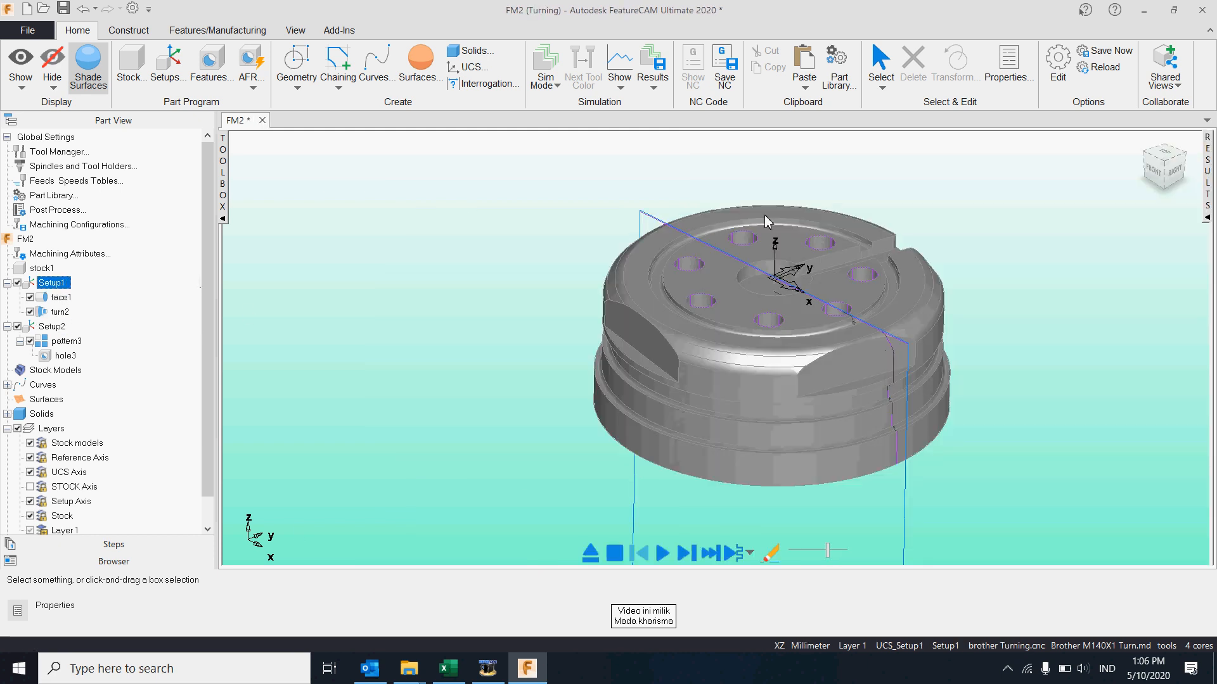
left_click(550, 76)
left_click(577, 245)
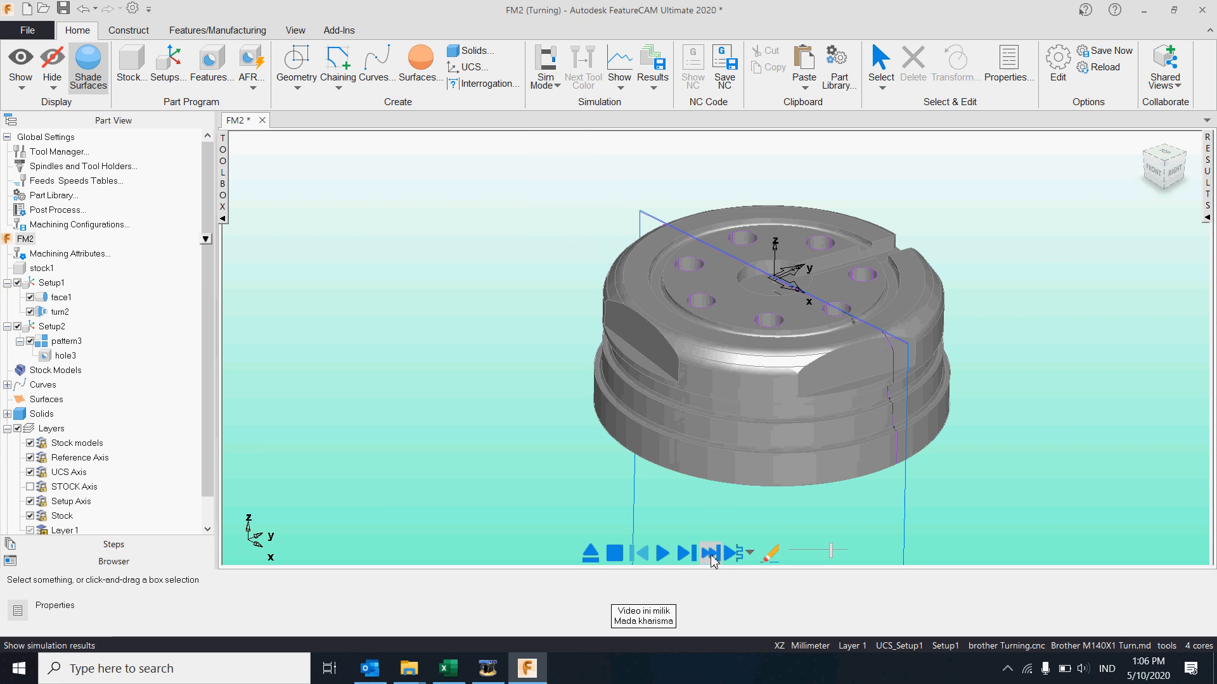
left_click(662, 553)
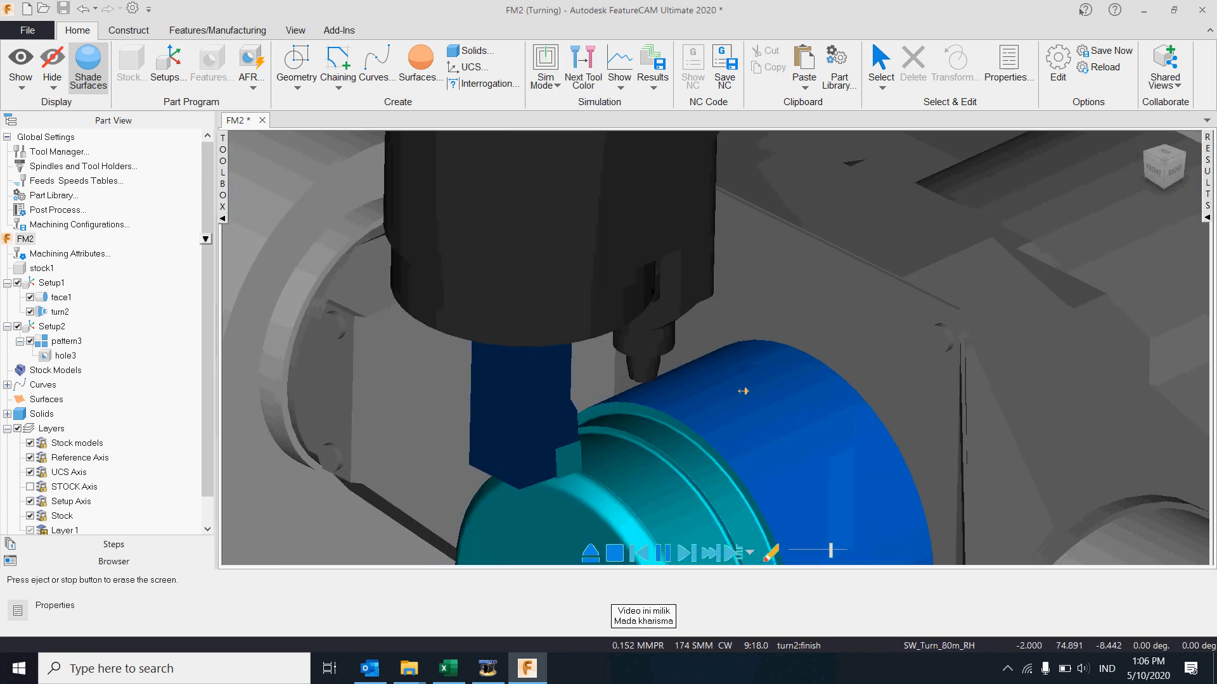
scroll(744, 391, "down", 5)
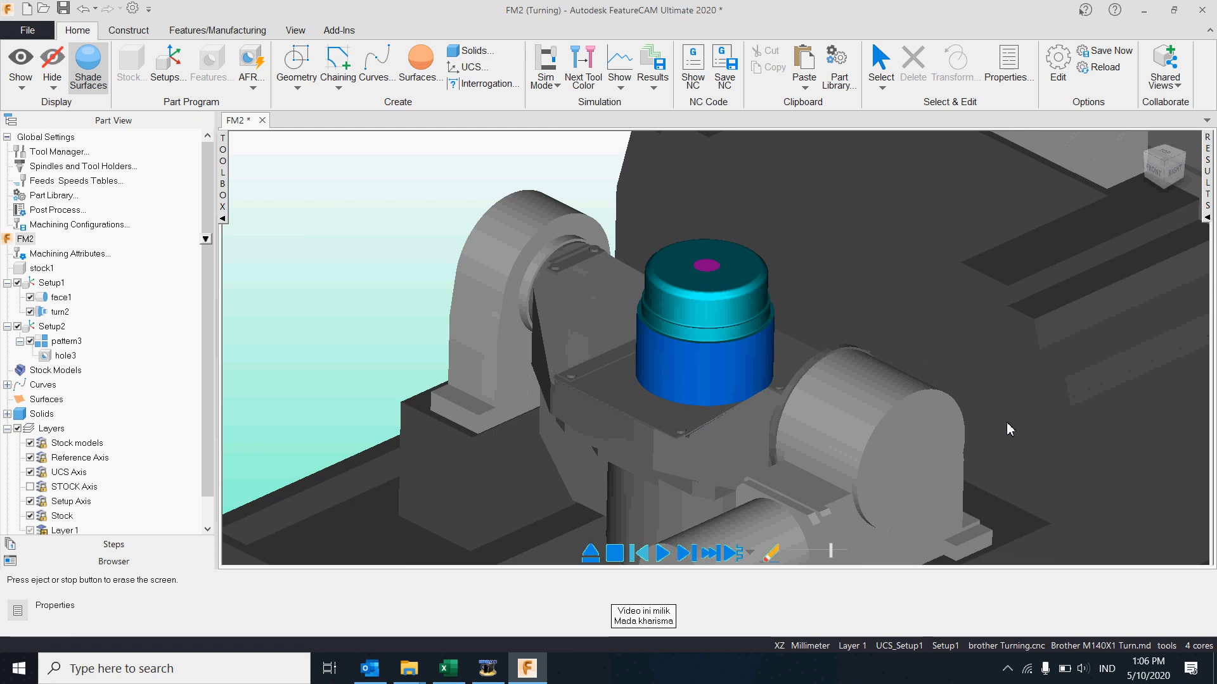
Display the Setup1 NC code, read through it, and highlight lines N700 to N795 and the closing M30 line
left_click(1204, 220)
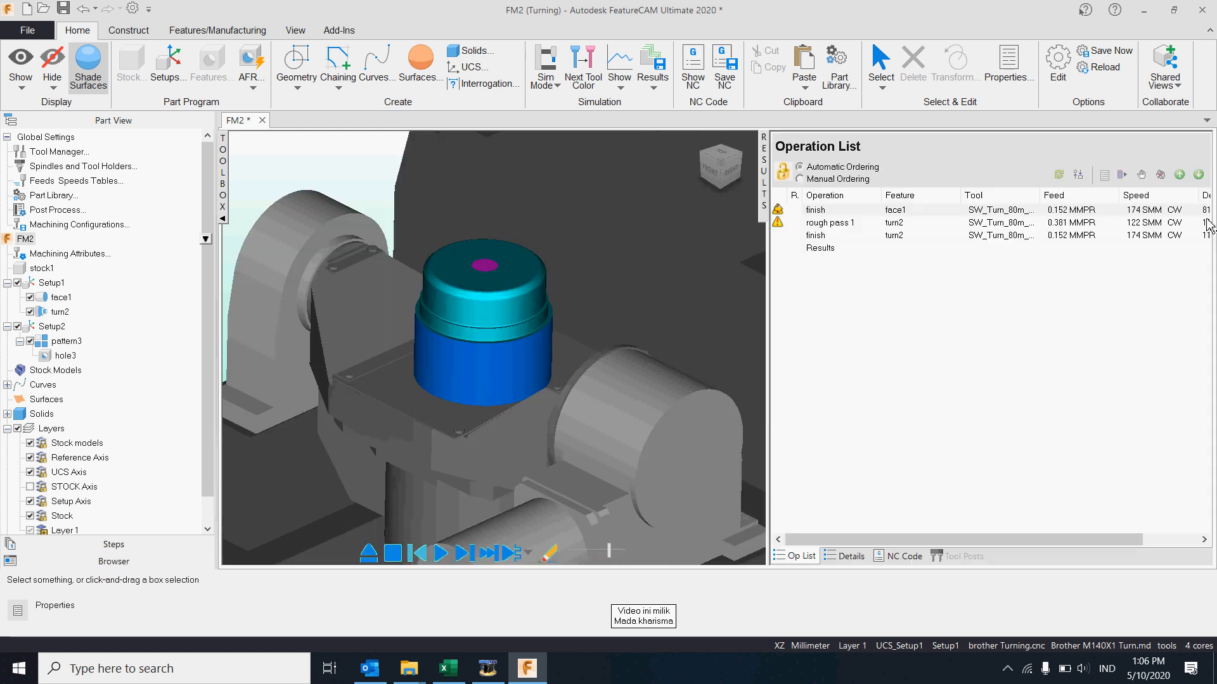
left_click(903, 556)
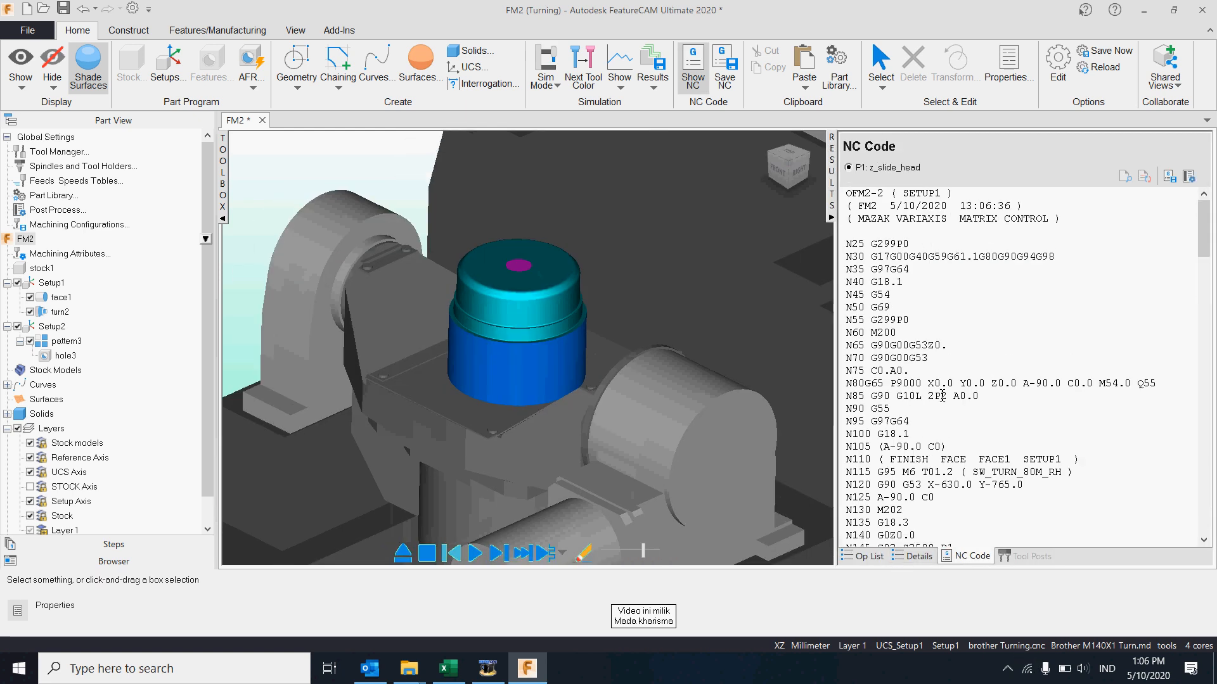
scroll(936, 398, "down", 10)
scroll(935, 398, "down", 20)
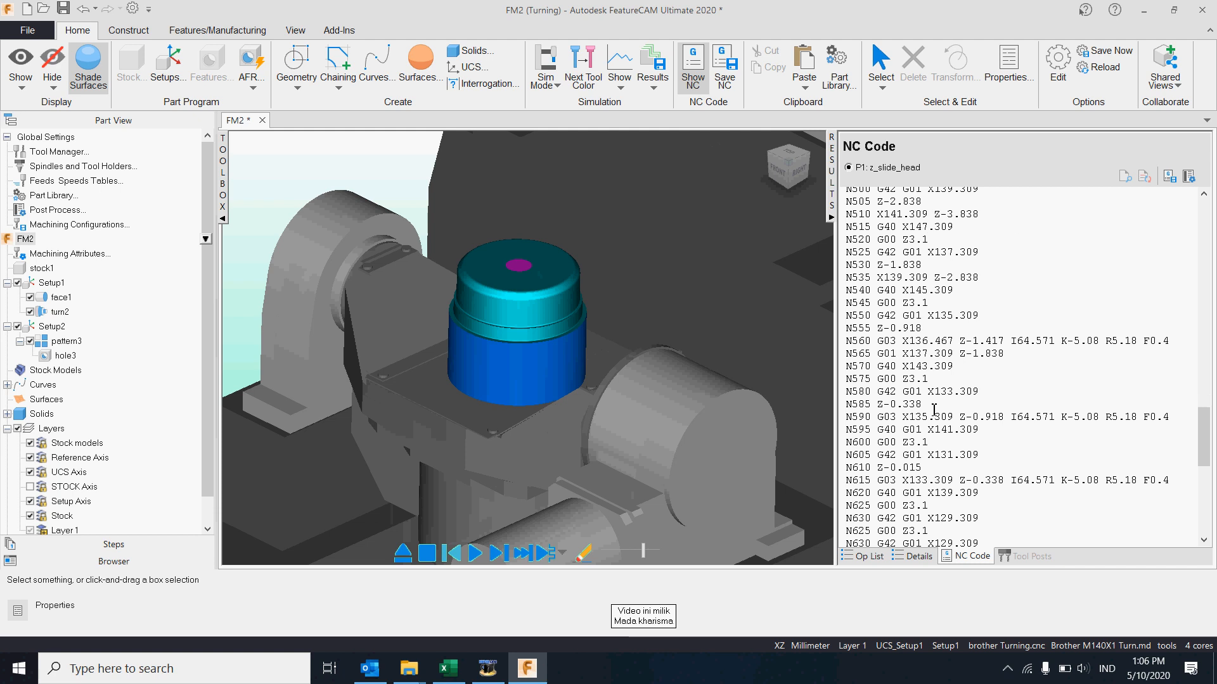
left_click_drag(913, 527, 816, 291)
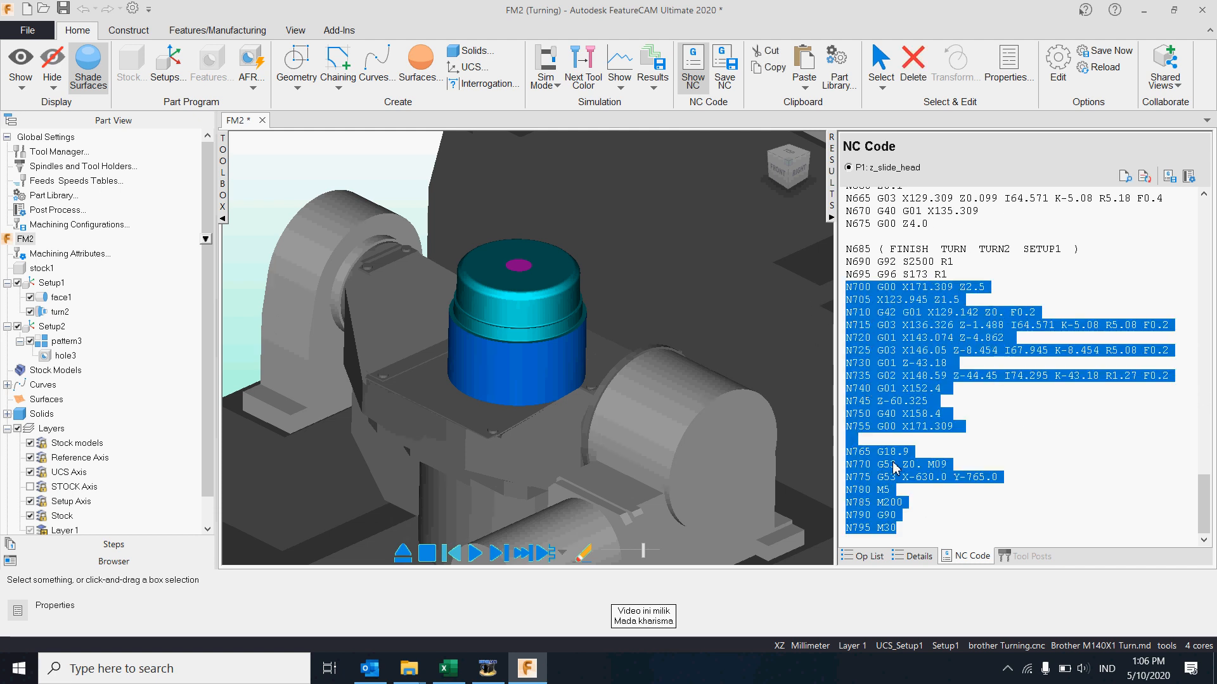
left_click_drag(904, 530, 846, 531)
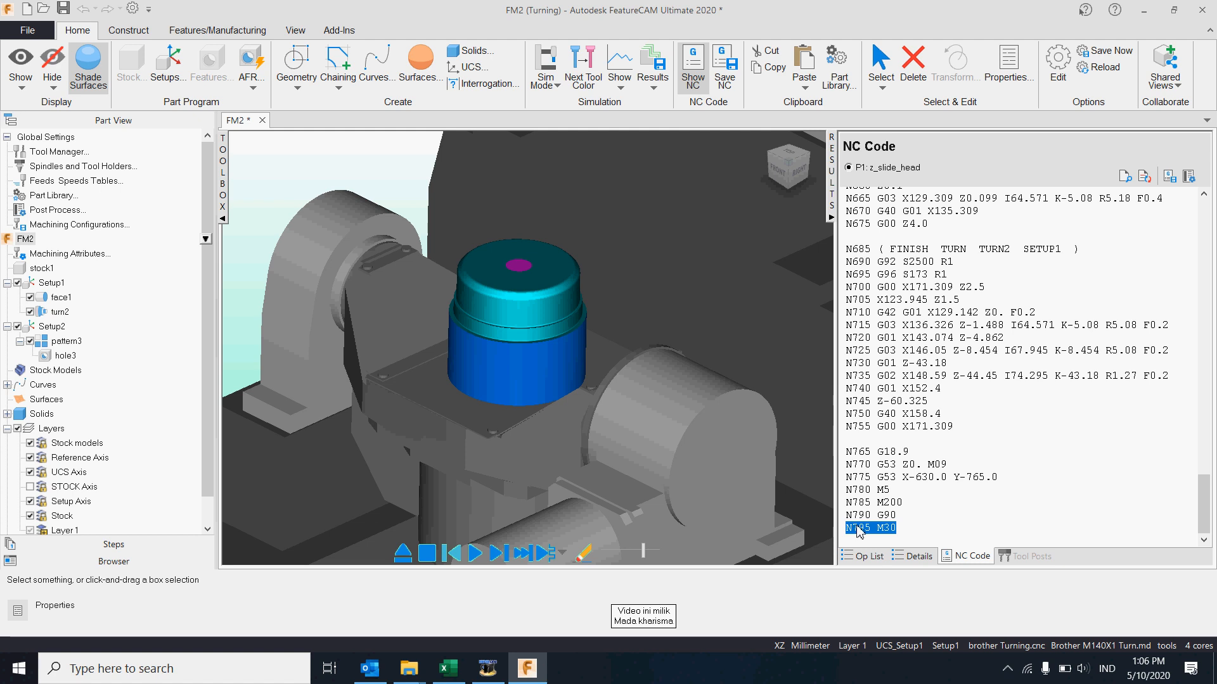
Activate Setup2 and play the machine simulation of its spotdrill and drill operations
left_click(440, 554)
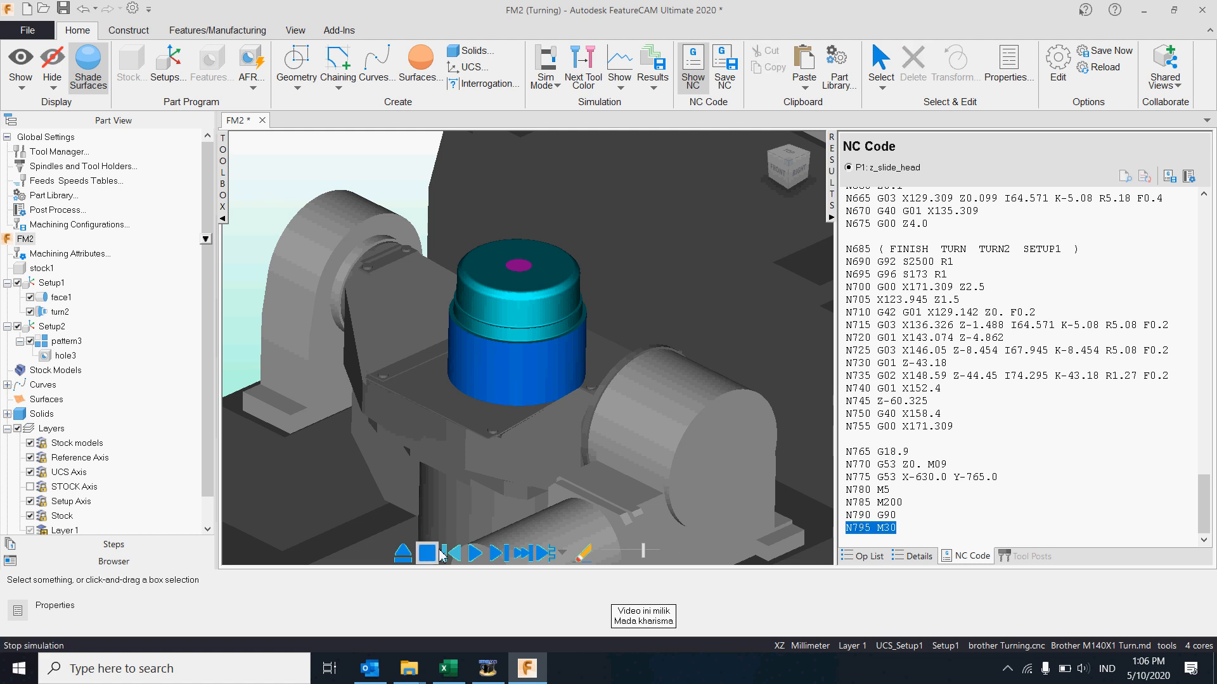
left_click(36, 325)
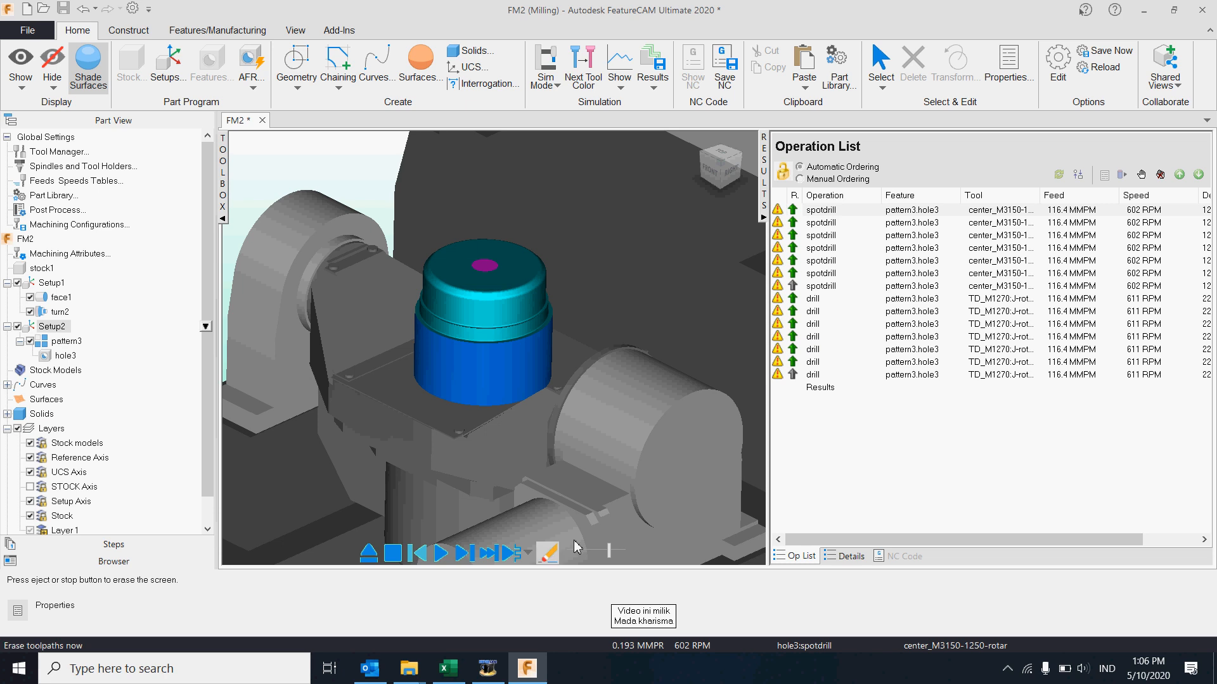
left_click(441, 554)
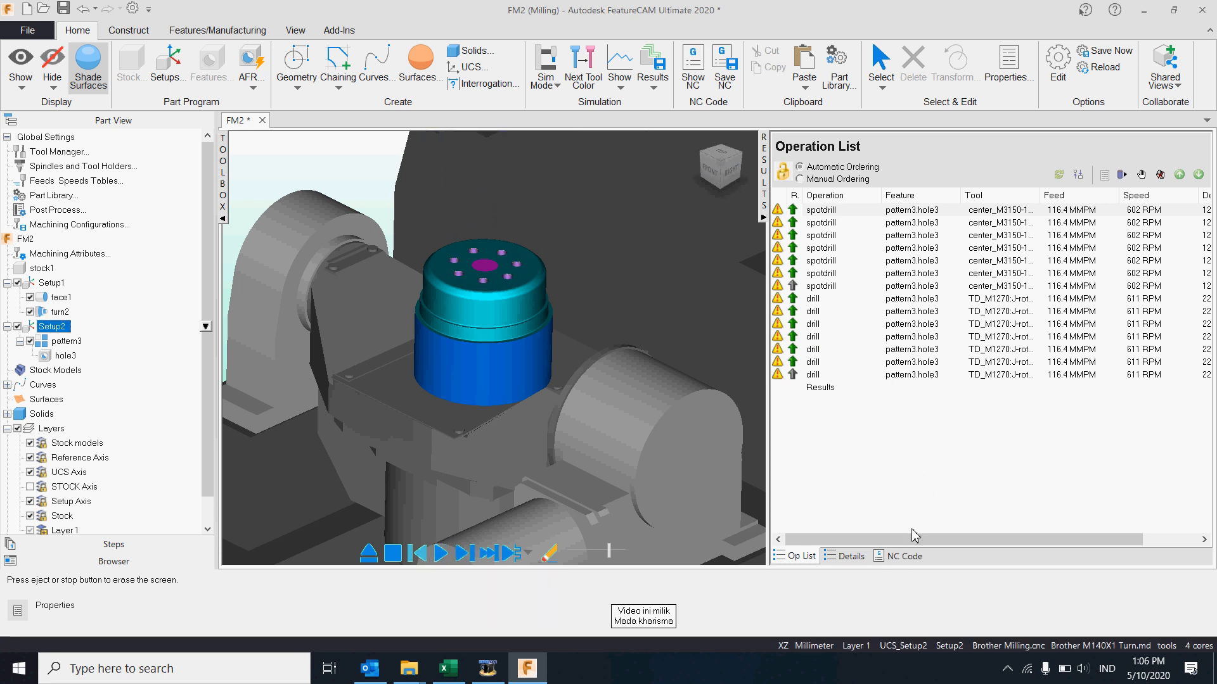
Display the Setup2 NC code and highlight the spotdrill block for hole3 from its header comment to G80
left_click(905, 557)
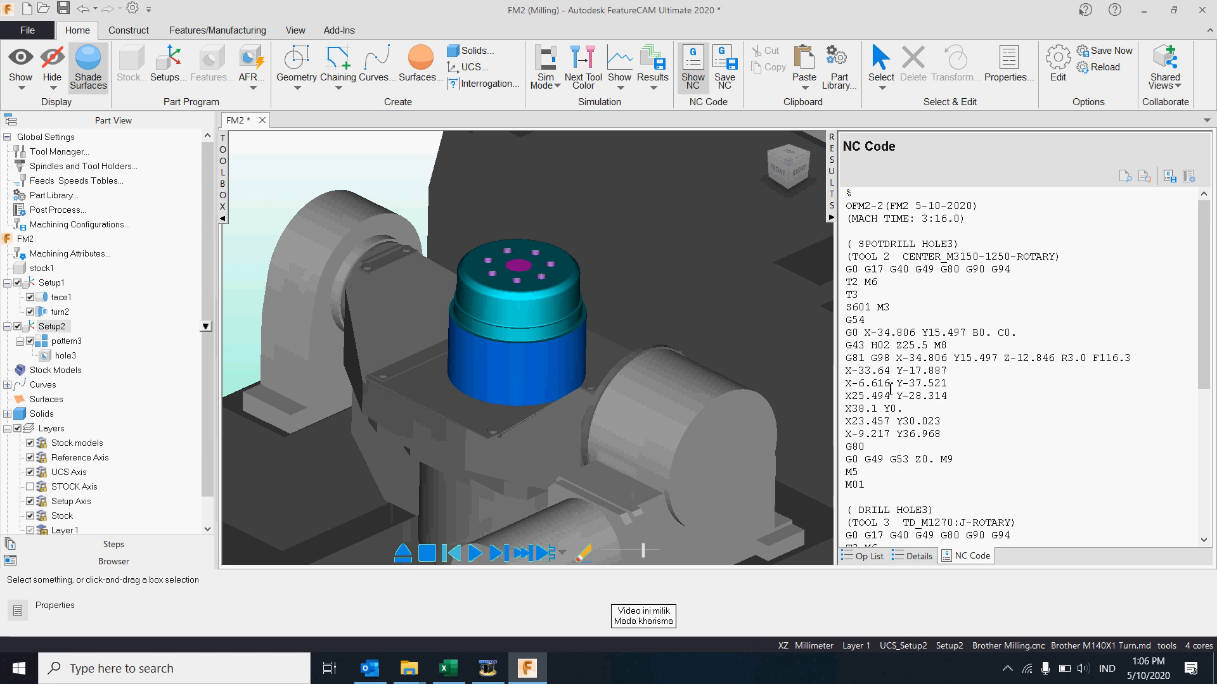
scroll(911, 315, "down", 3)
scroll(896, 302, "up", 3)
left_click_drag(858, 246, 1024, 308)
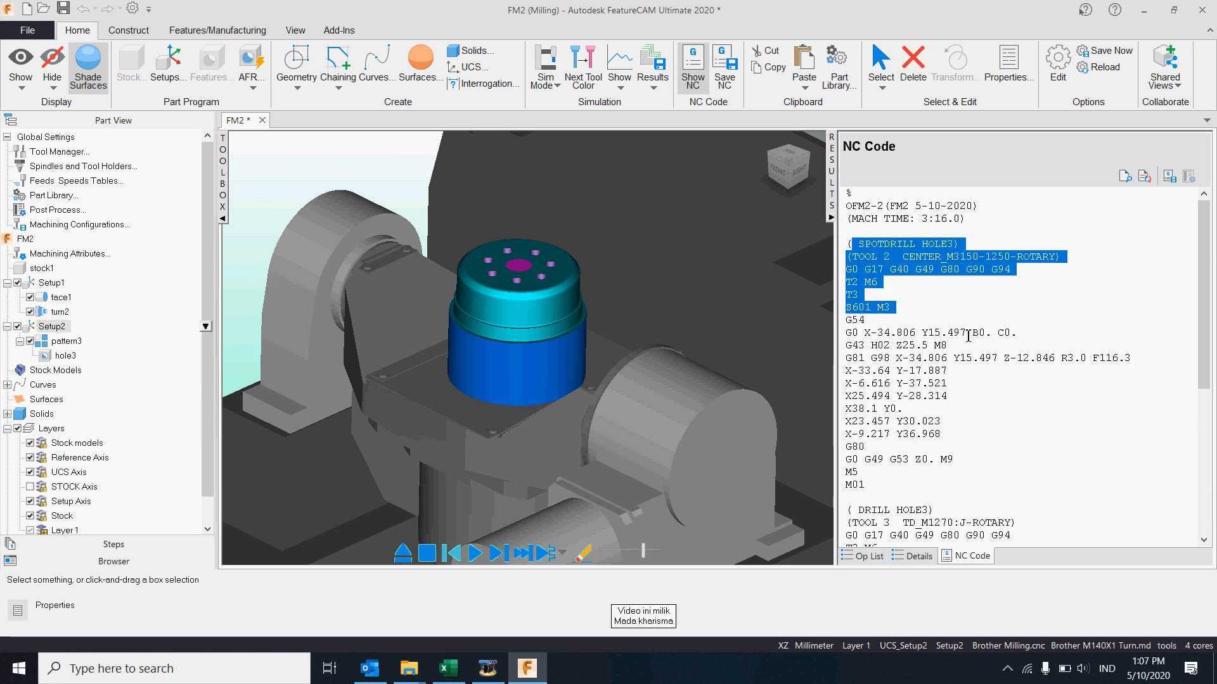
left_click(959, 334)
left_click_drag(1040, 299, 1109, 454)
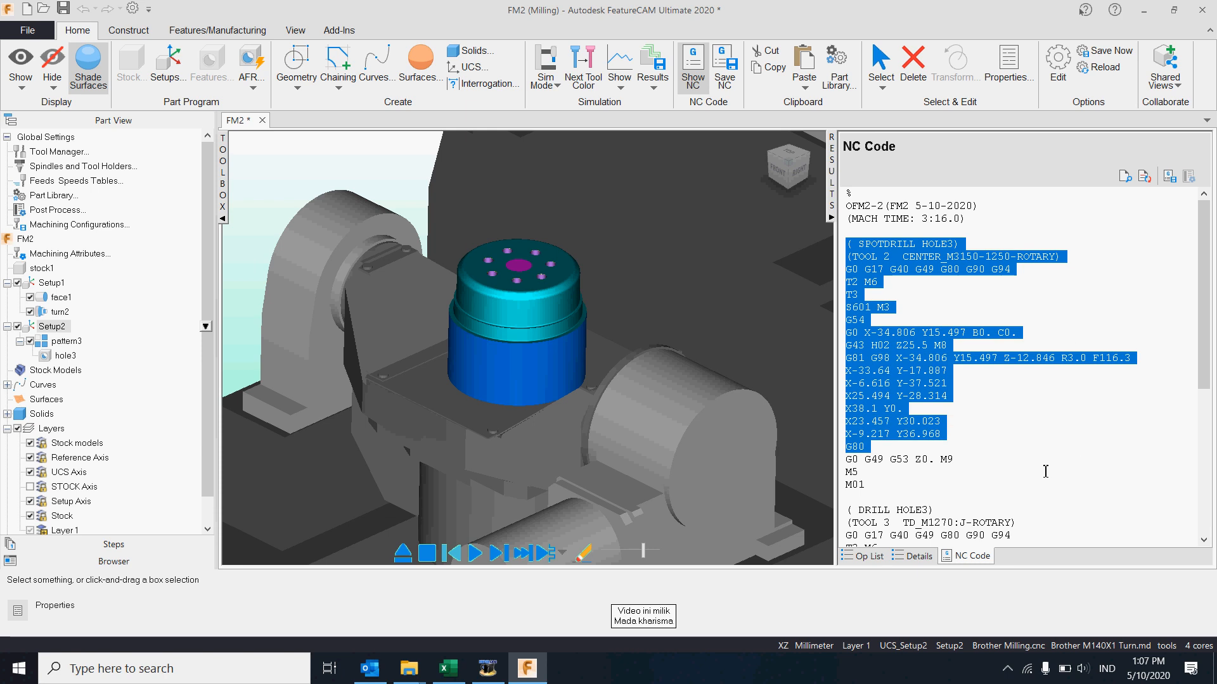
scroll(1046, 471, "down", 7)
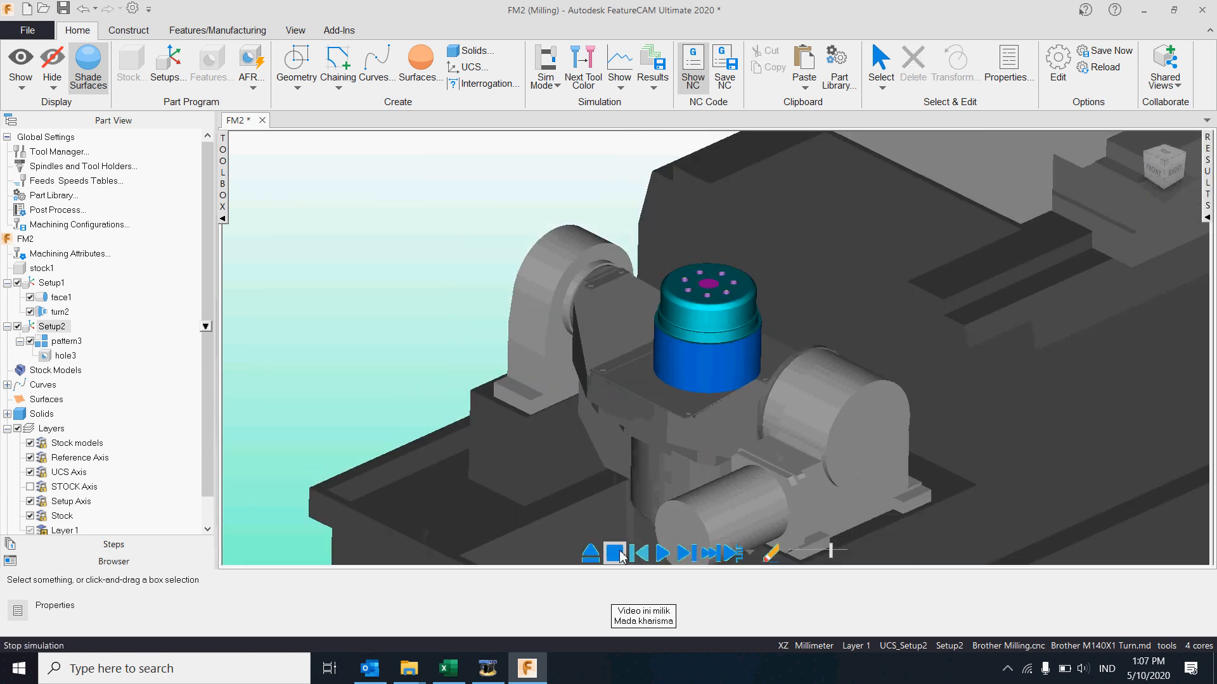
Stop the simulation and begin a new Side feature extracted with feature recognition, using the Automatic recognition method
left_click(614, 553)
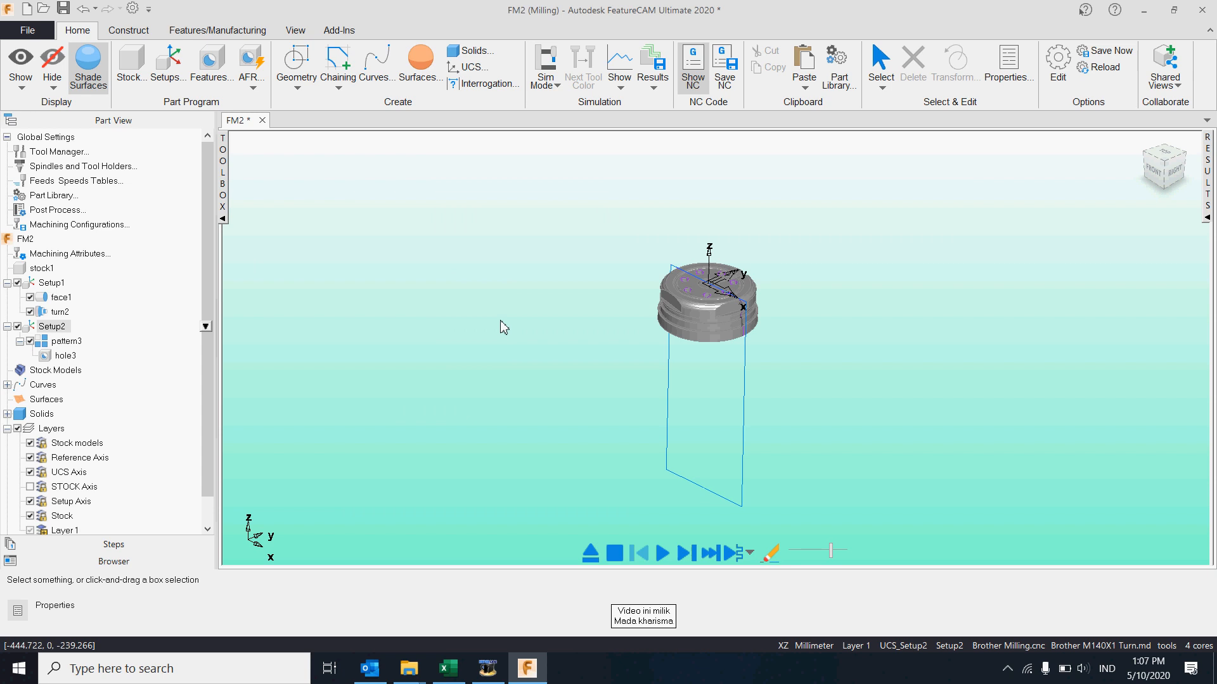
scroll(743, 399, "up", 5)
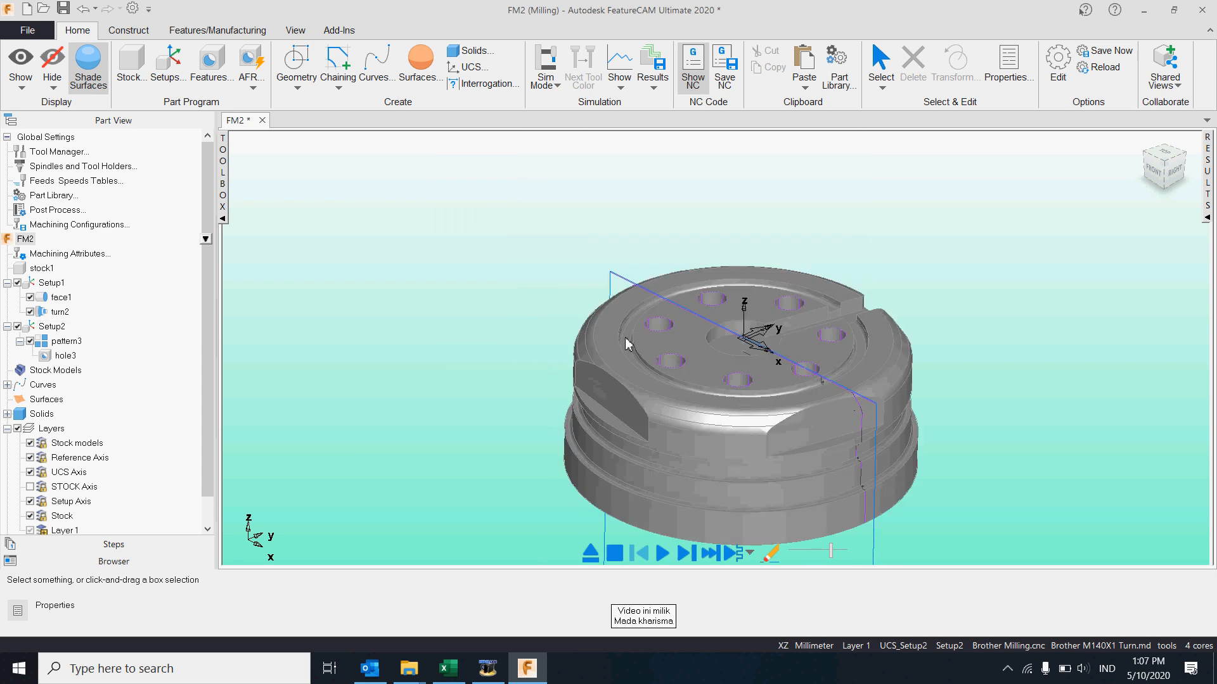
left_click(209, 67)
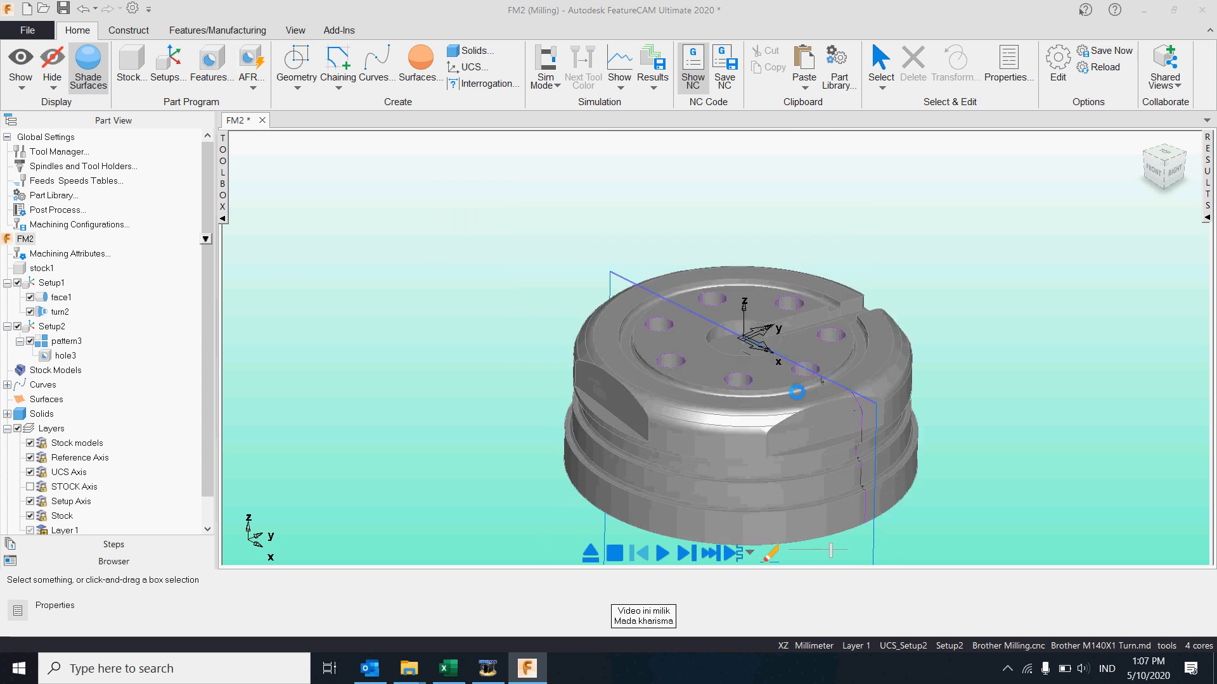
left_click(625, 415)
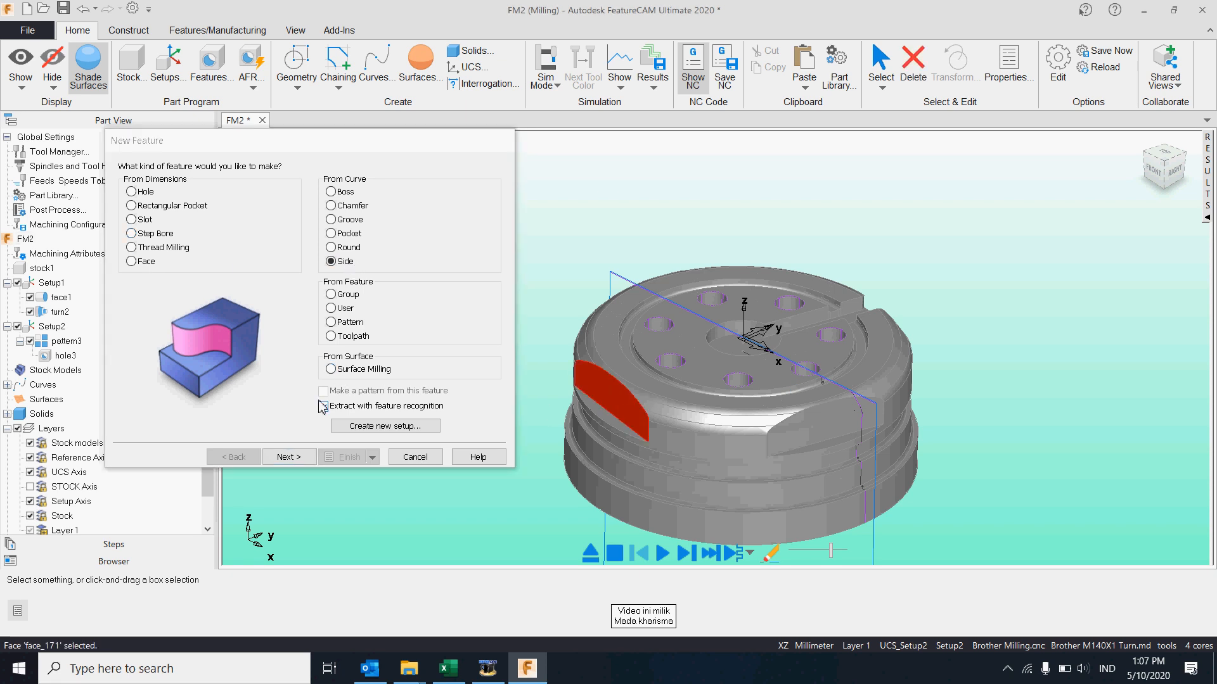
left_click(294, 460)
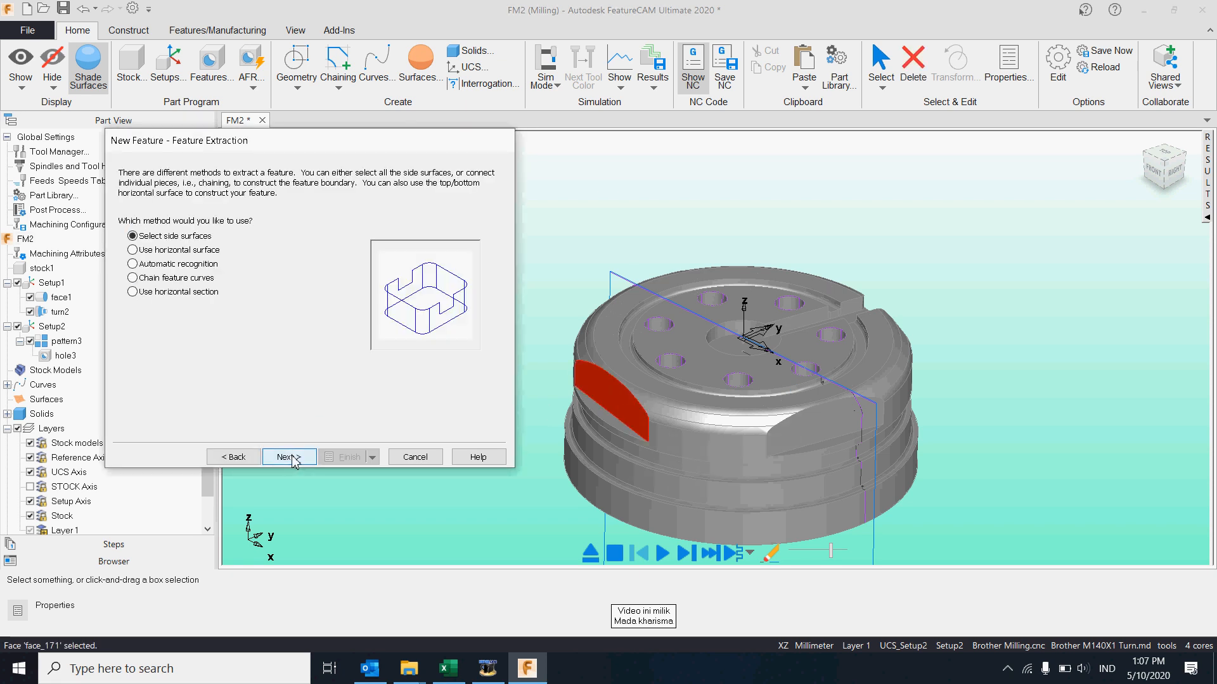
left_click(184, 264)
left_click(278, 456)
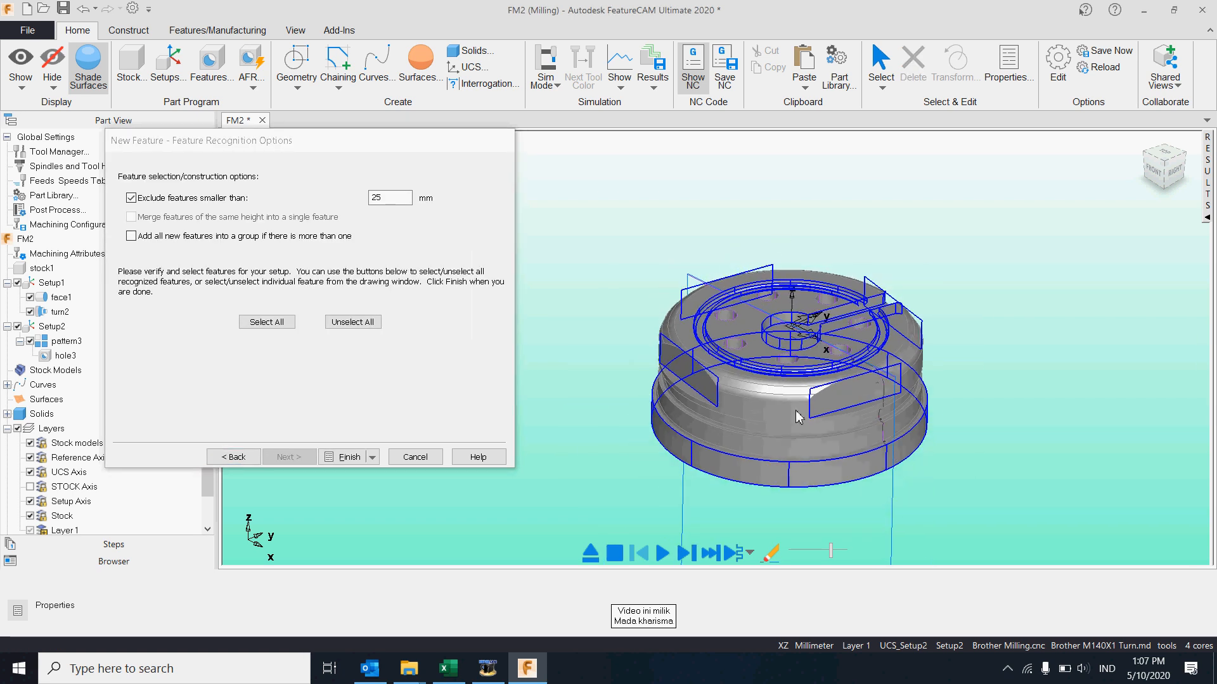
Select all the recognized side features on the part and finish creating them in Setup2
mouse_move(796, 412)
middle_mouse_down()
mouse_move(797, 472)
mouse_move(799, 422)
middle_mouse_up()
middle_click_drag(867, 357, 842, 356, "shift")
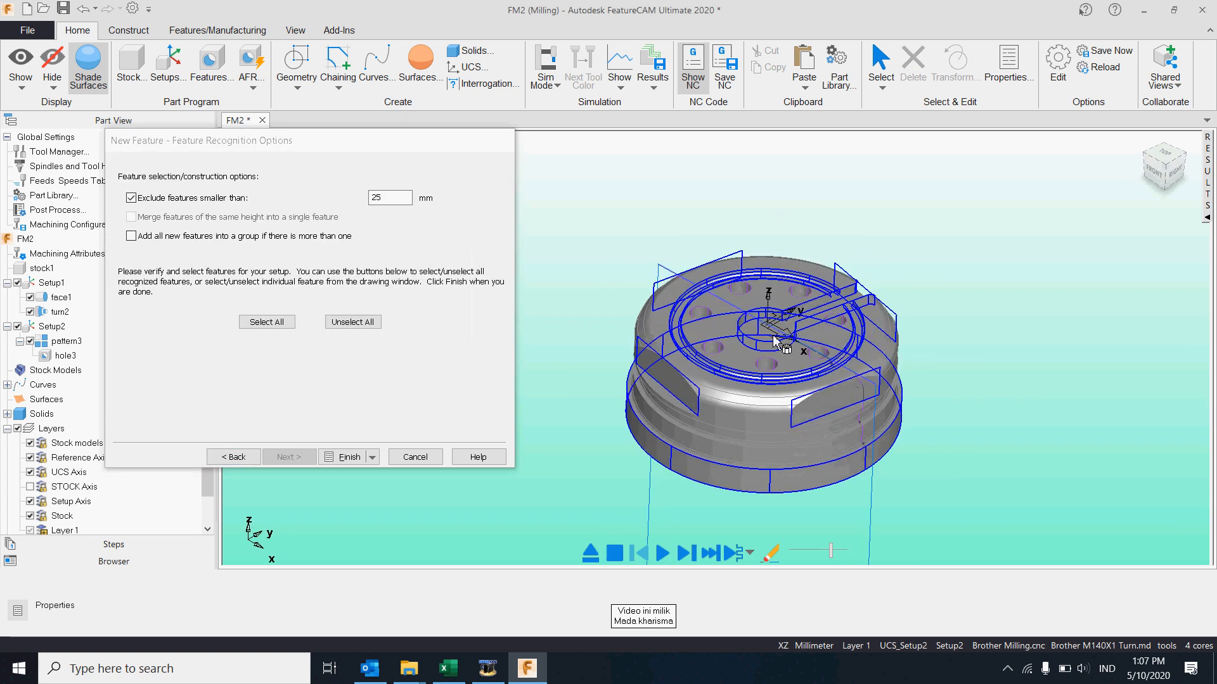
left_click(267, 322)
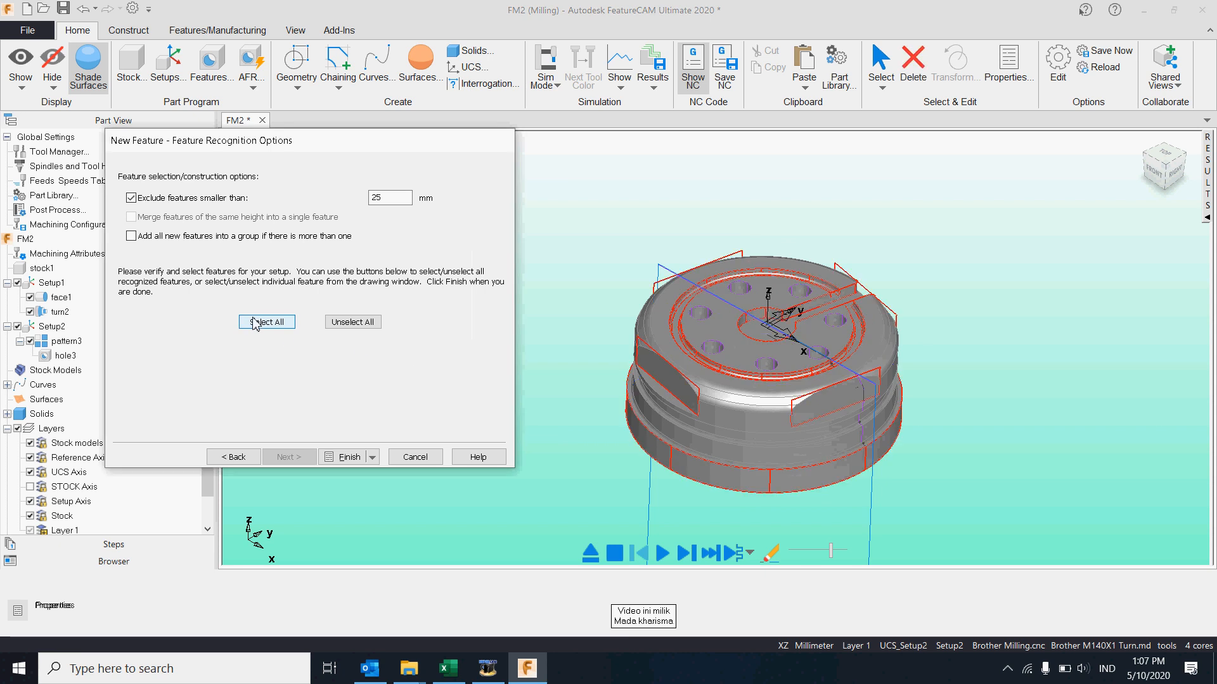
left_click(359, 457)
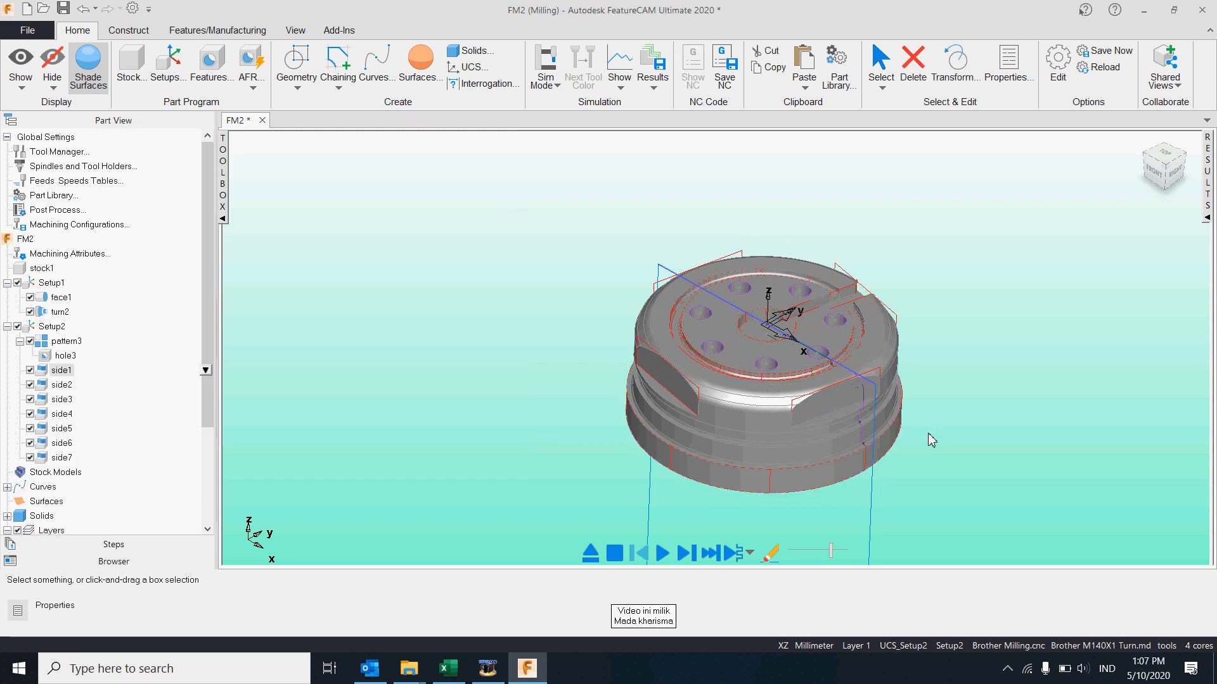
Check the updated operation list, activate Setup1, and play the machine simulation of its turning operations
left_click(1208, 190)
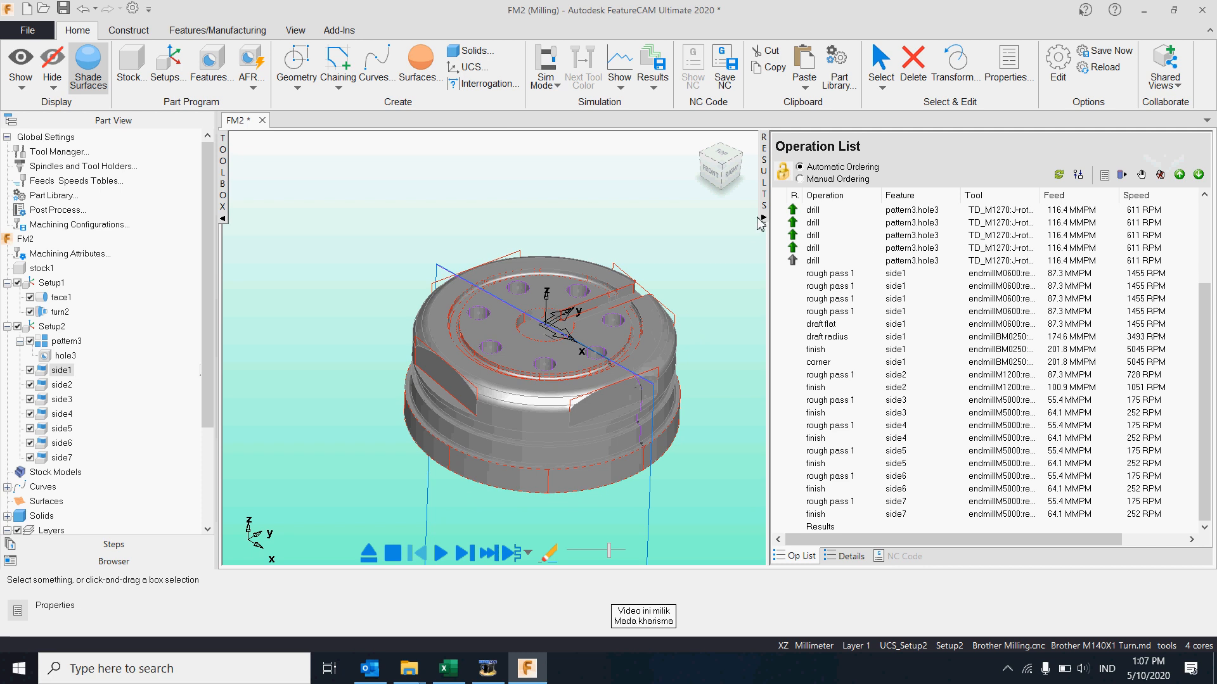
left_click(51, 283)
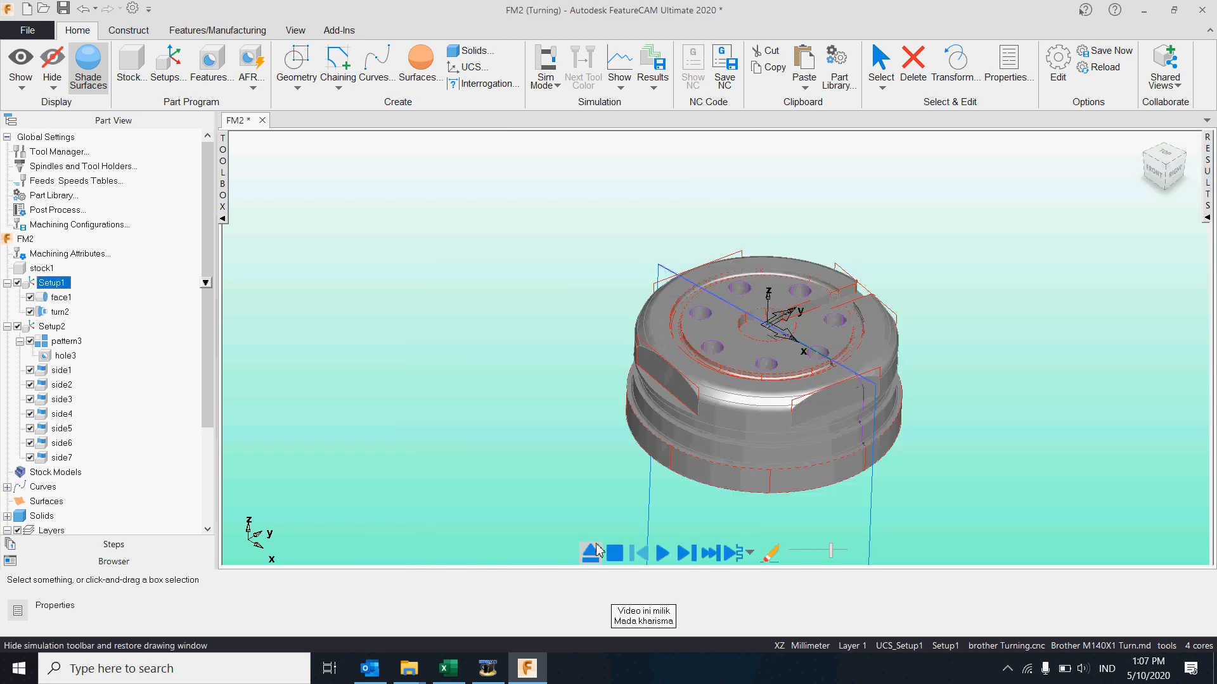
left_click(664, 553)
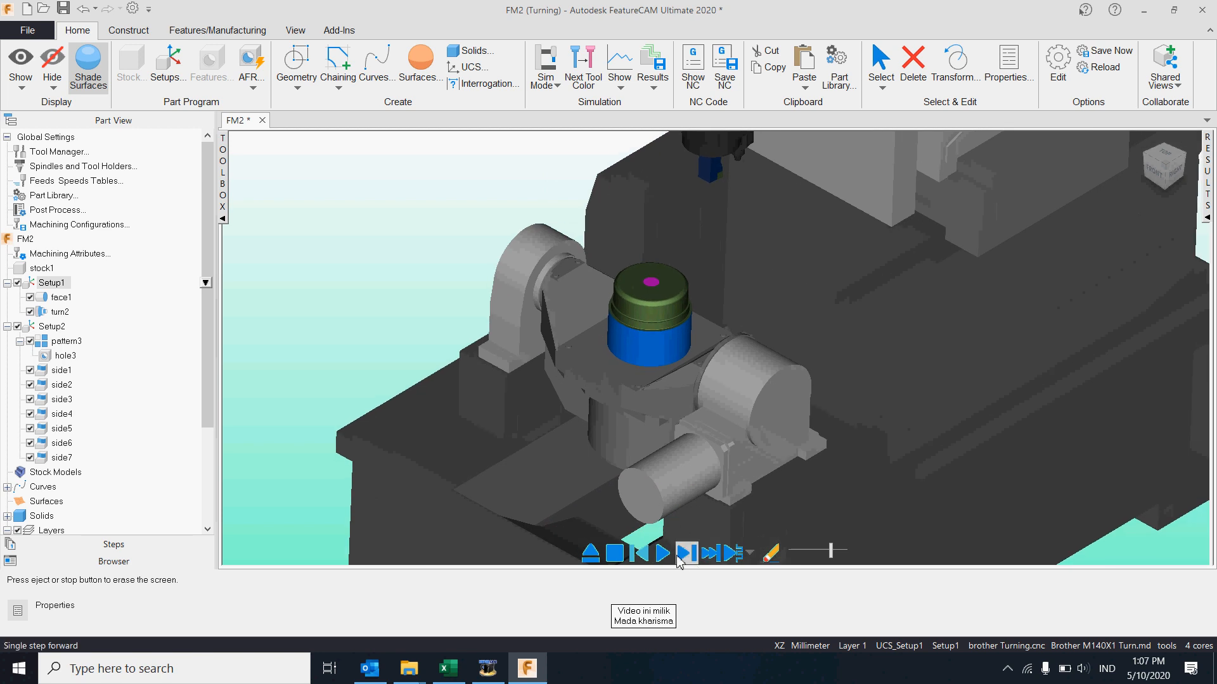
left_click(663, 555)
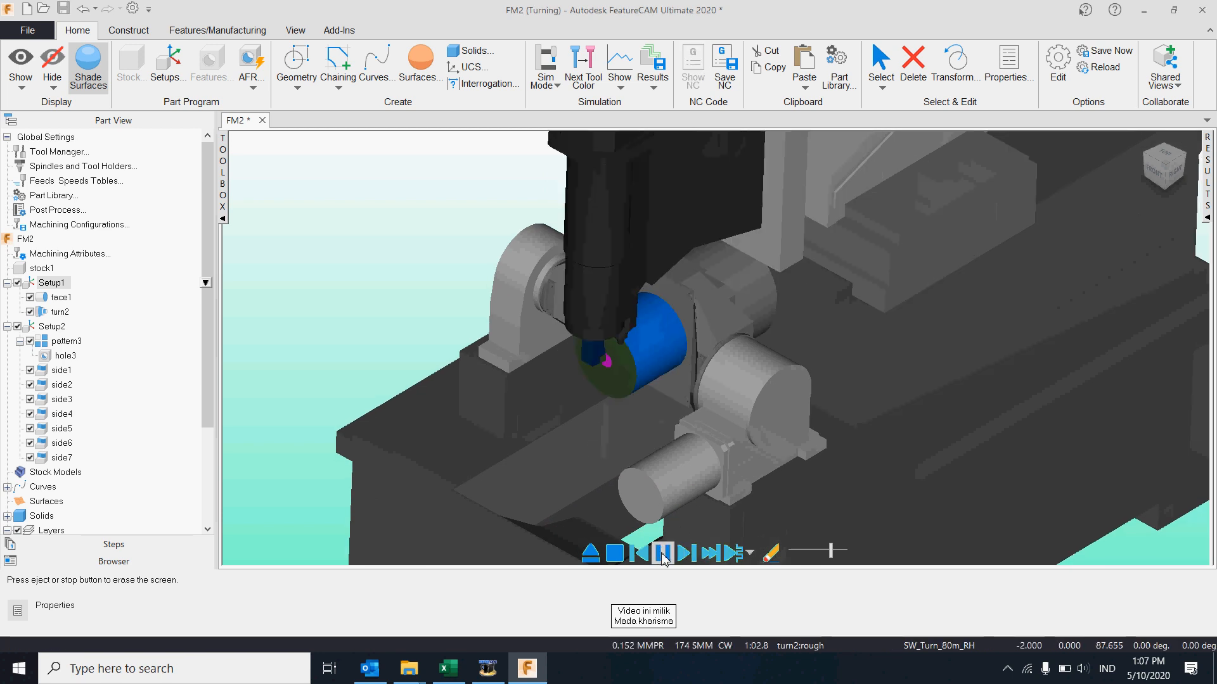
Activate Setup2 and play the machine simulation of its hole and side milling operations at adjusted speeds, viewing the part up close
left_click(51, 327)
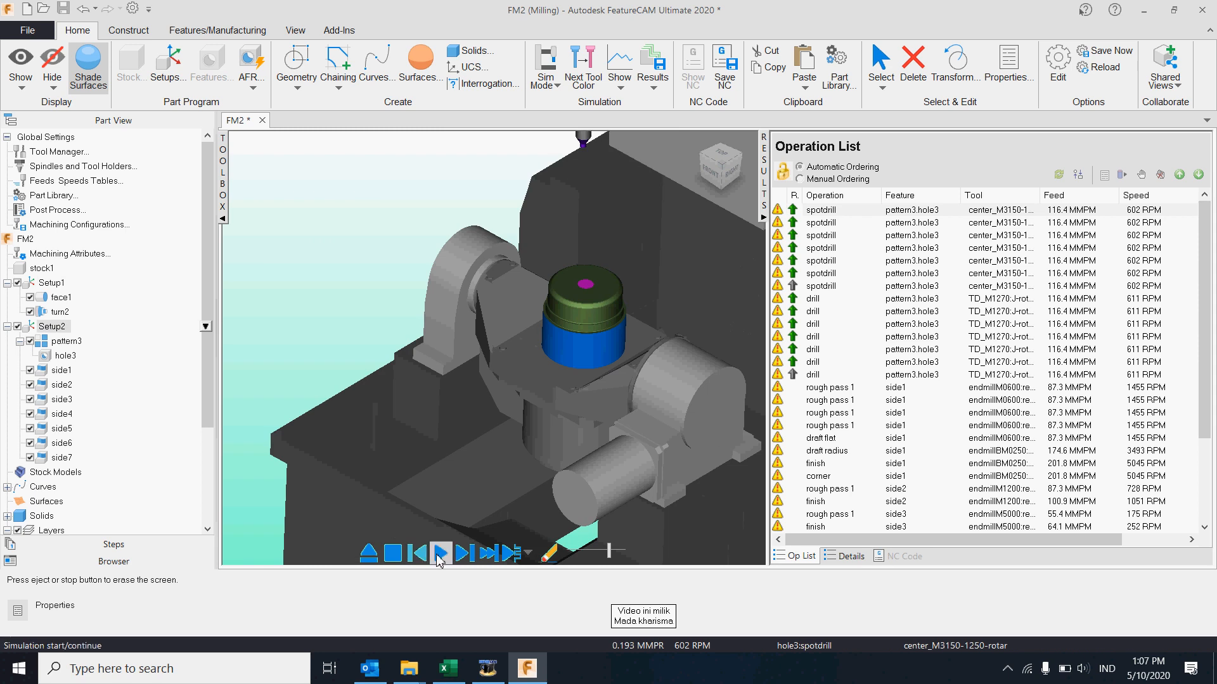
left_click_drag(609, 553, 588, 553)
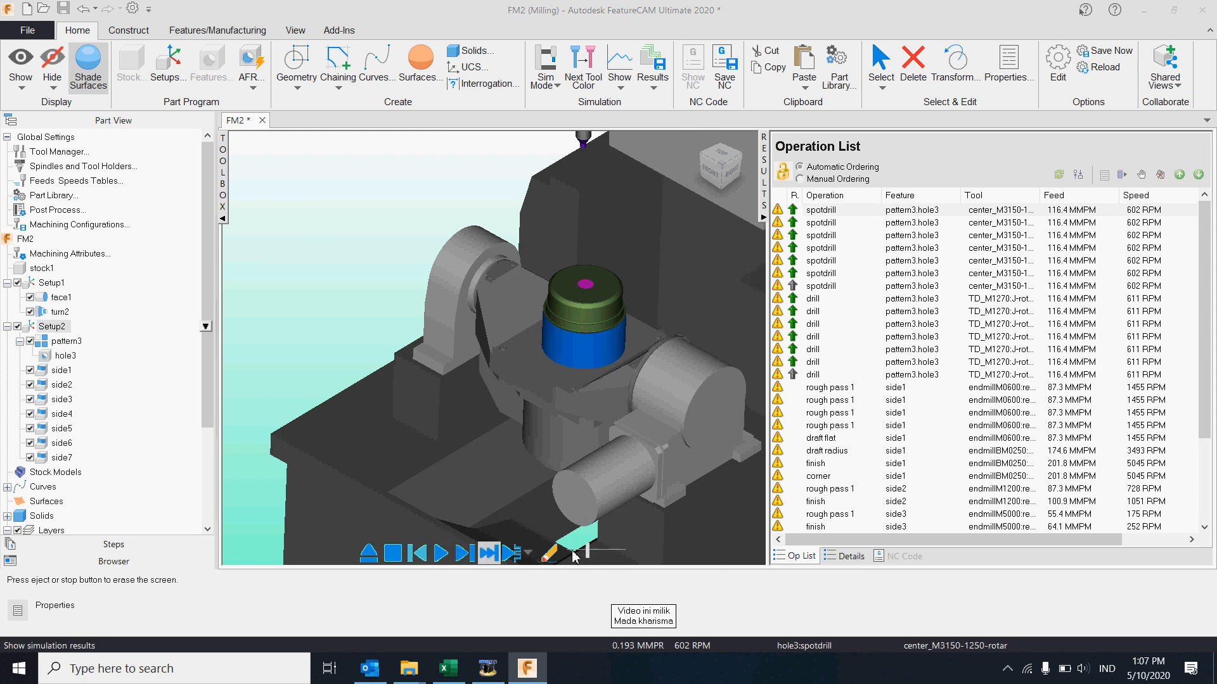
left_click(441, 553)
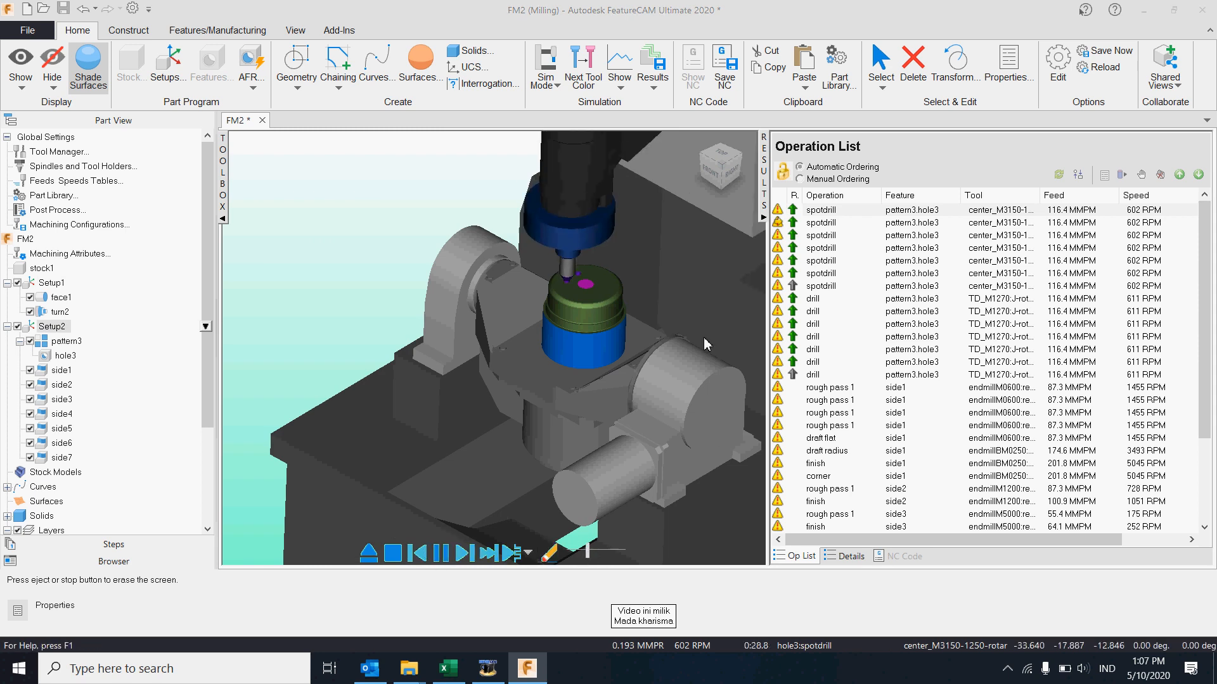
left_click(762, 211)
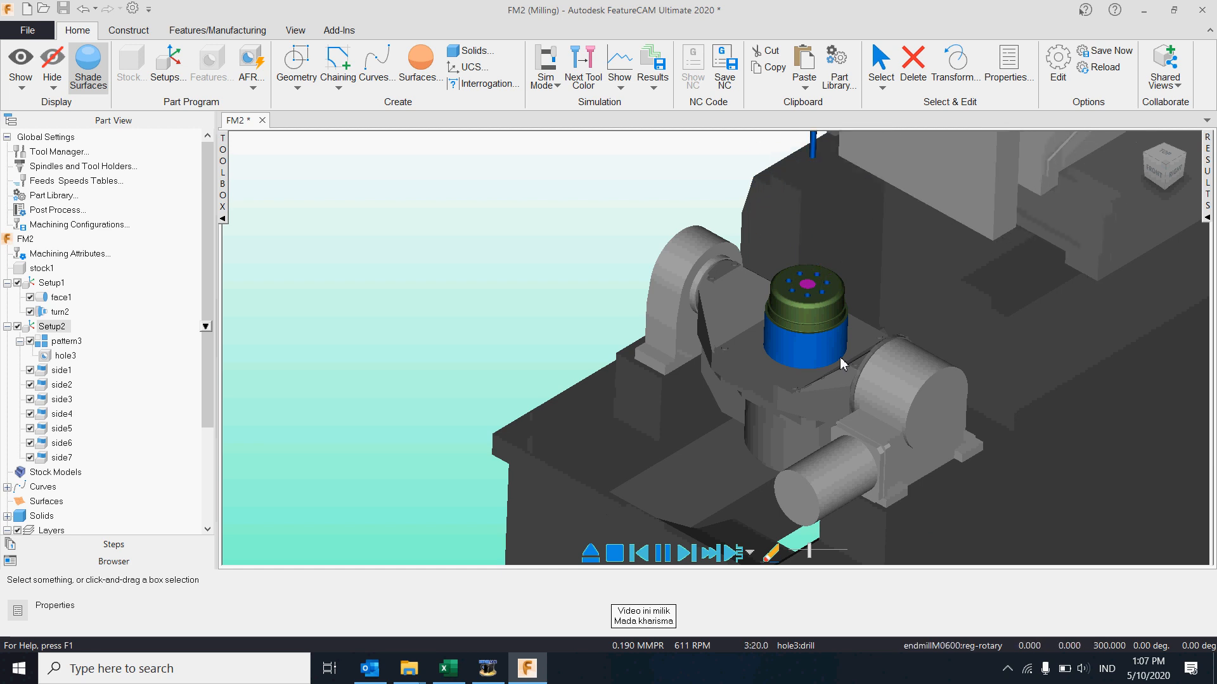
scroll(834, 322, "up", 3)
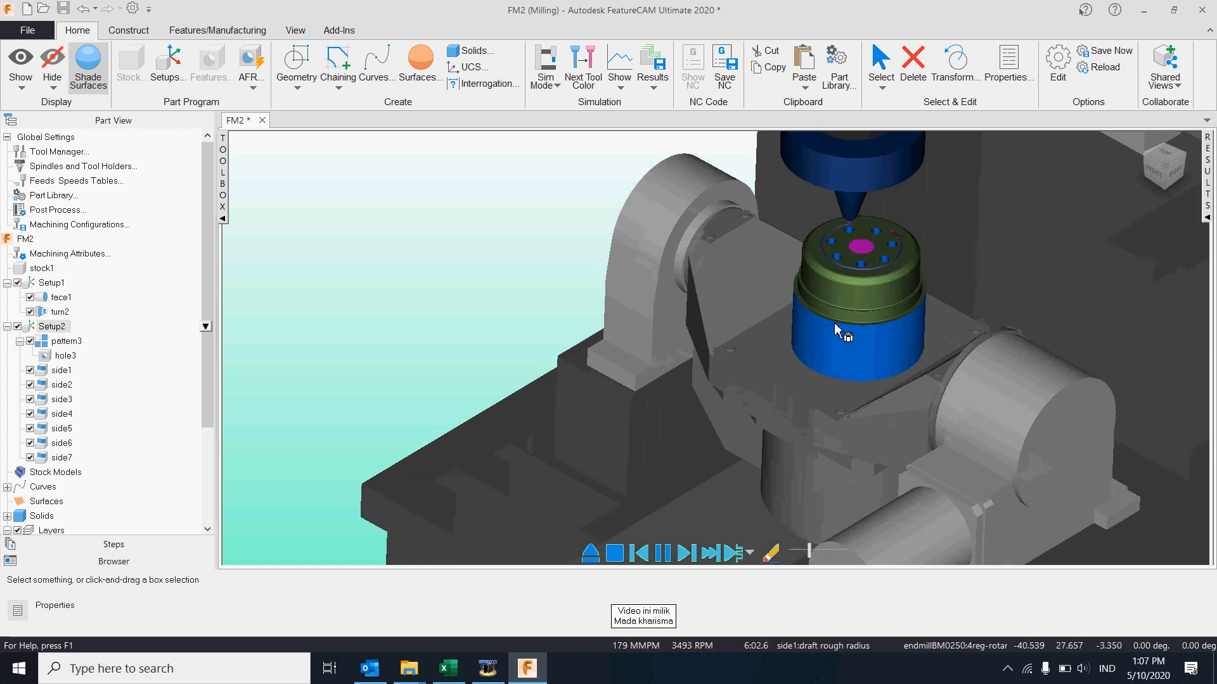
middle_click_drag(834, 322, 687, 351)
scroll(687, 351, "up", 2)
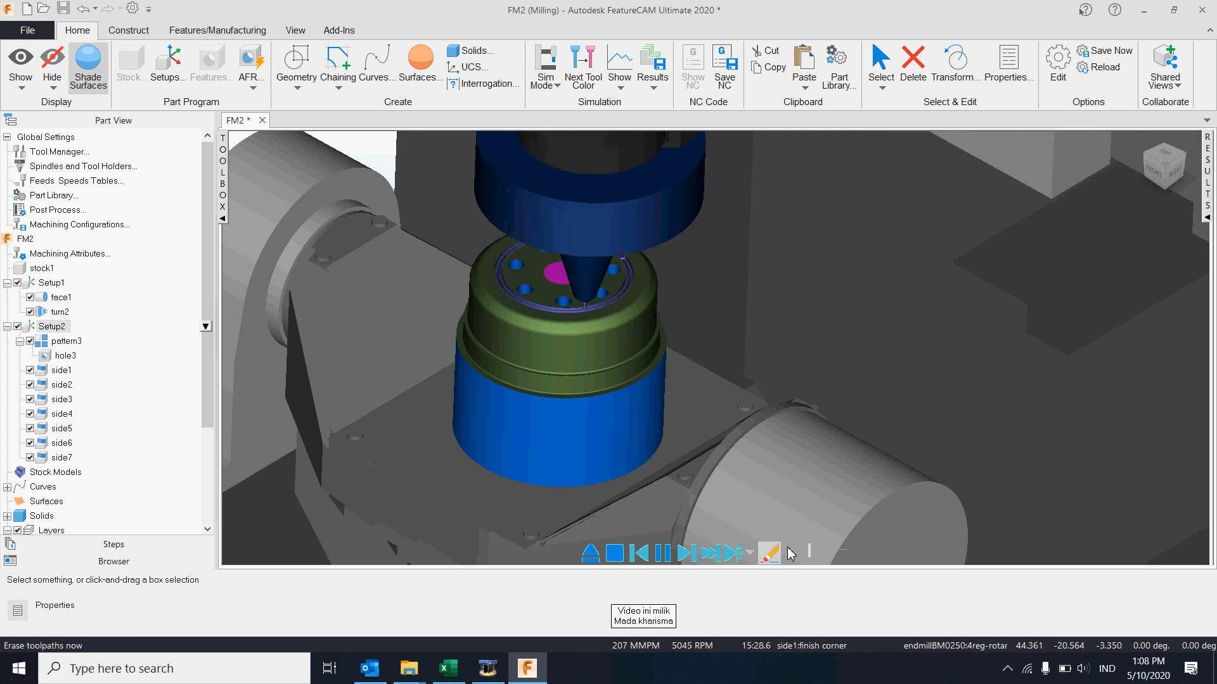
left_click_drag(809, 551, 825, 551)
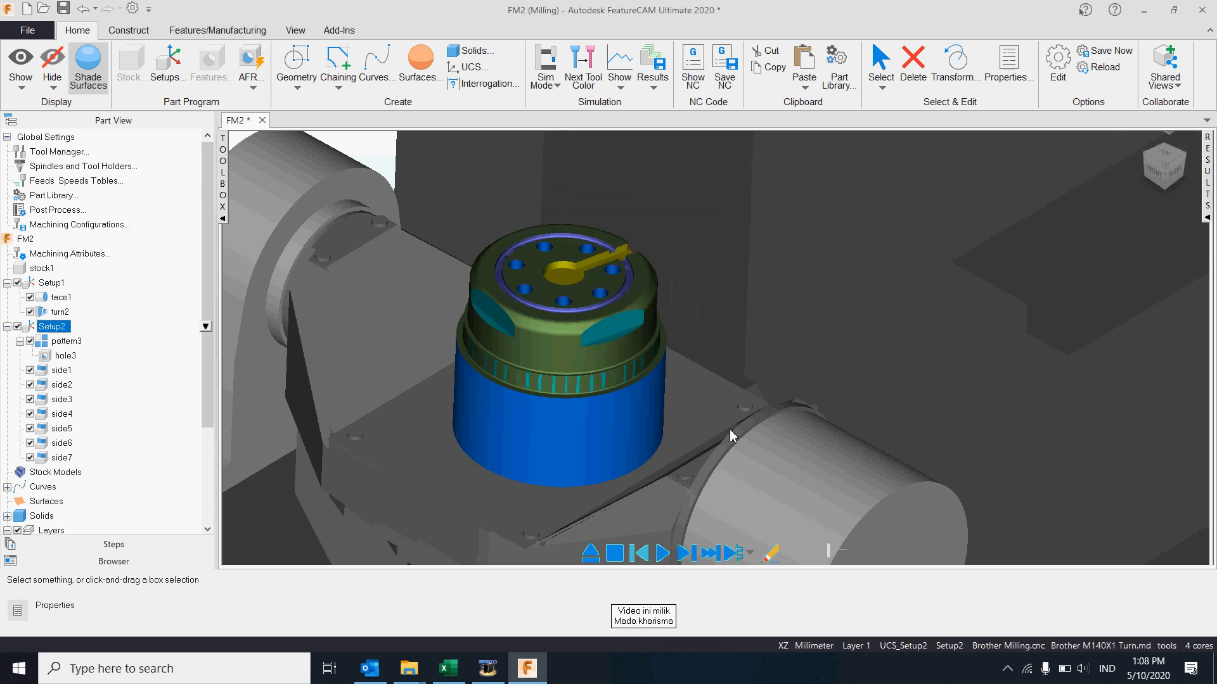
Display the Setup2 NC code with the side milling operations, read through it, and hide the results
scroll(732, 436, "down", 3)
left_click(1208, 218)
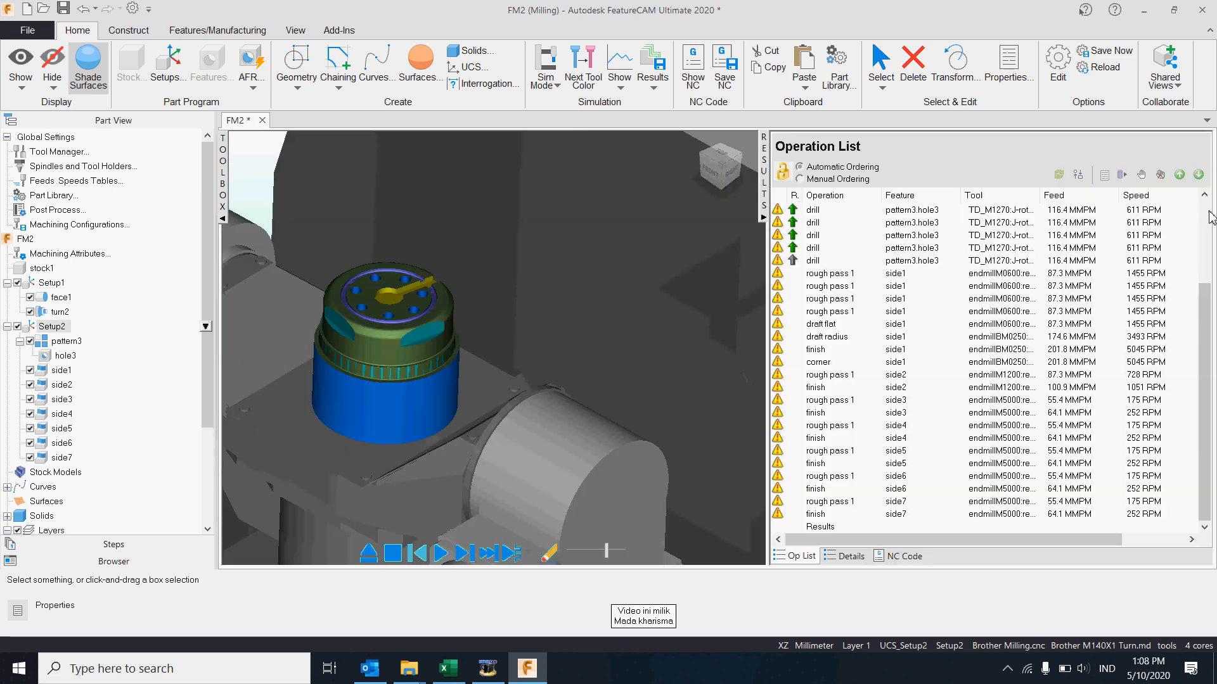
left_click(900, 555)
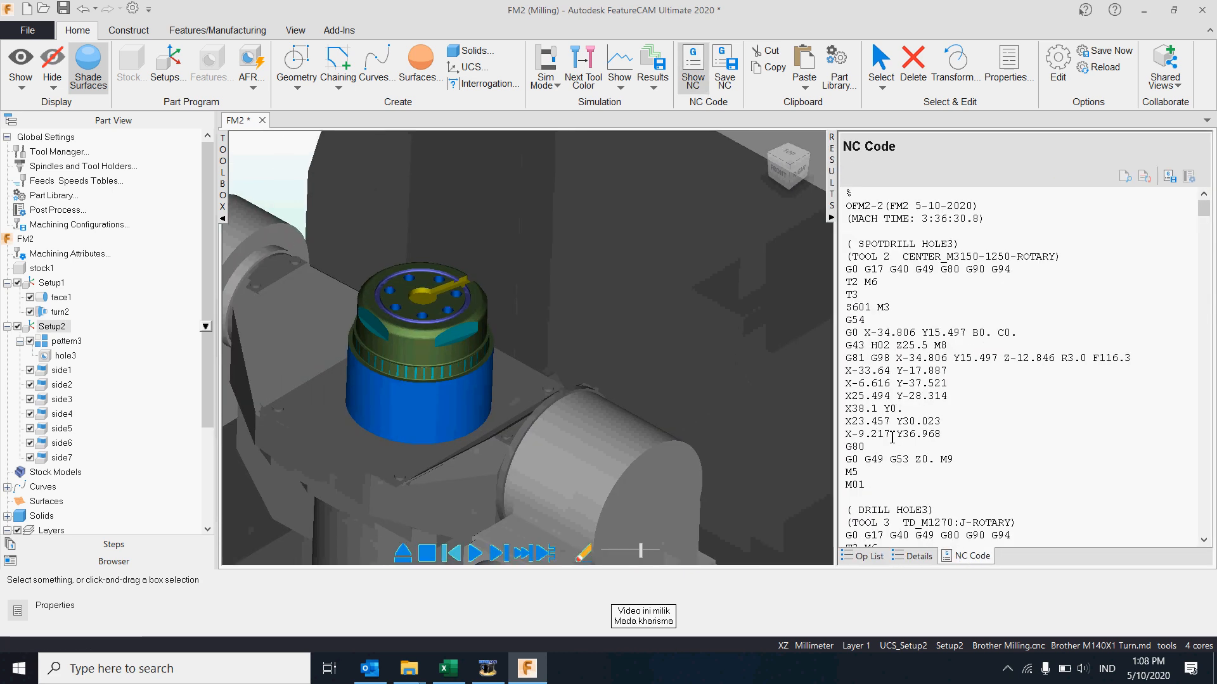
scroll(1164, 305, "down", 10)
scroll(1164, 304, "down", 15)
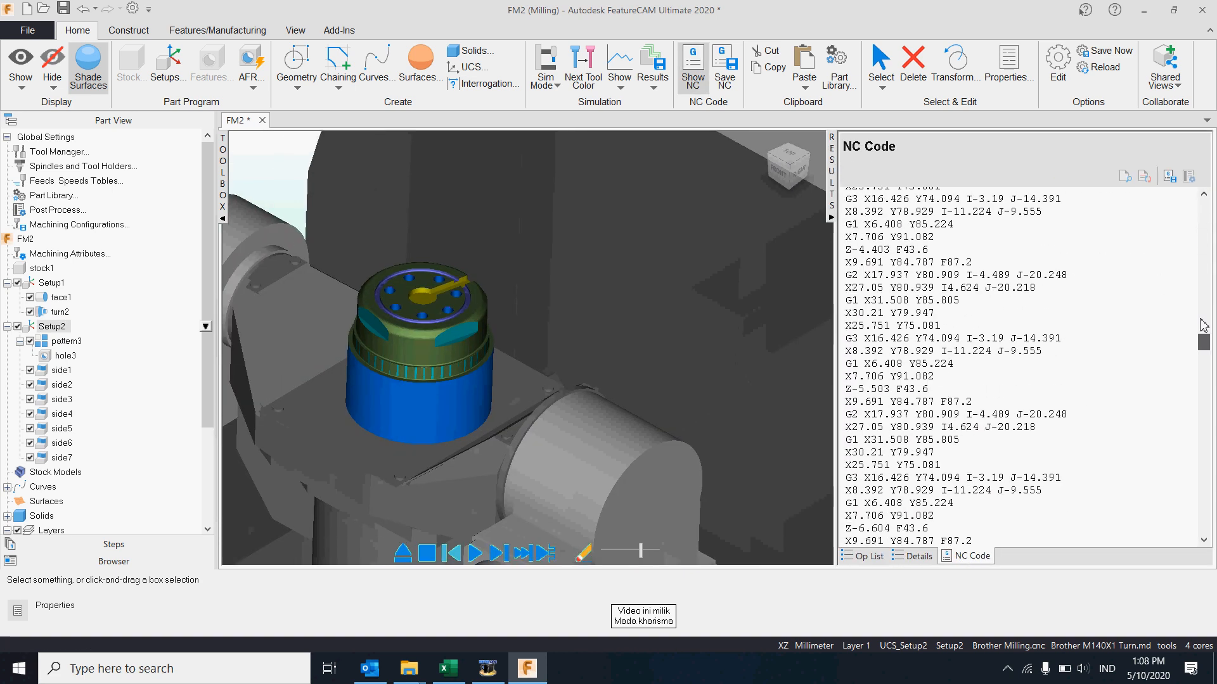
left_click(833, 218)
Stop the Setup2 simulation, open the properties of side1, and examine its dimensions and operations
scroll(758, 336, "up", 4)
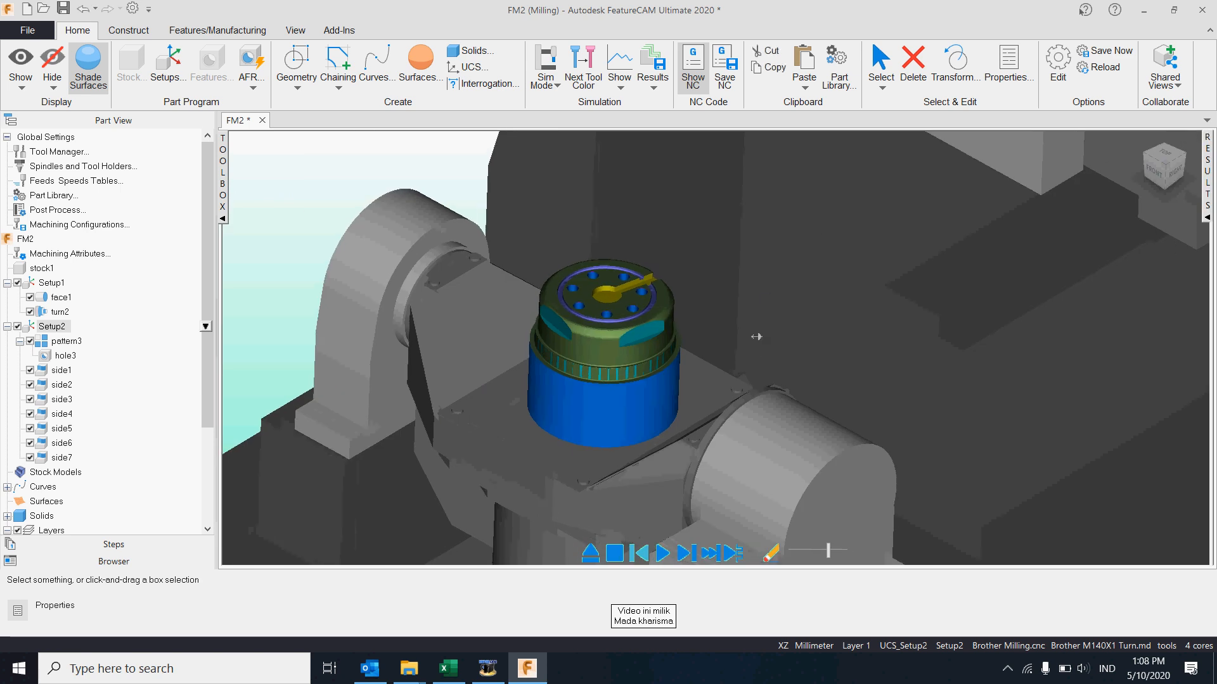
middle_click_drag(709, 308, 891, 373)
left_click(616, 554)
middle_click_drag(729, 491, 696, 392)
scroll(661, 483, "up", 4)
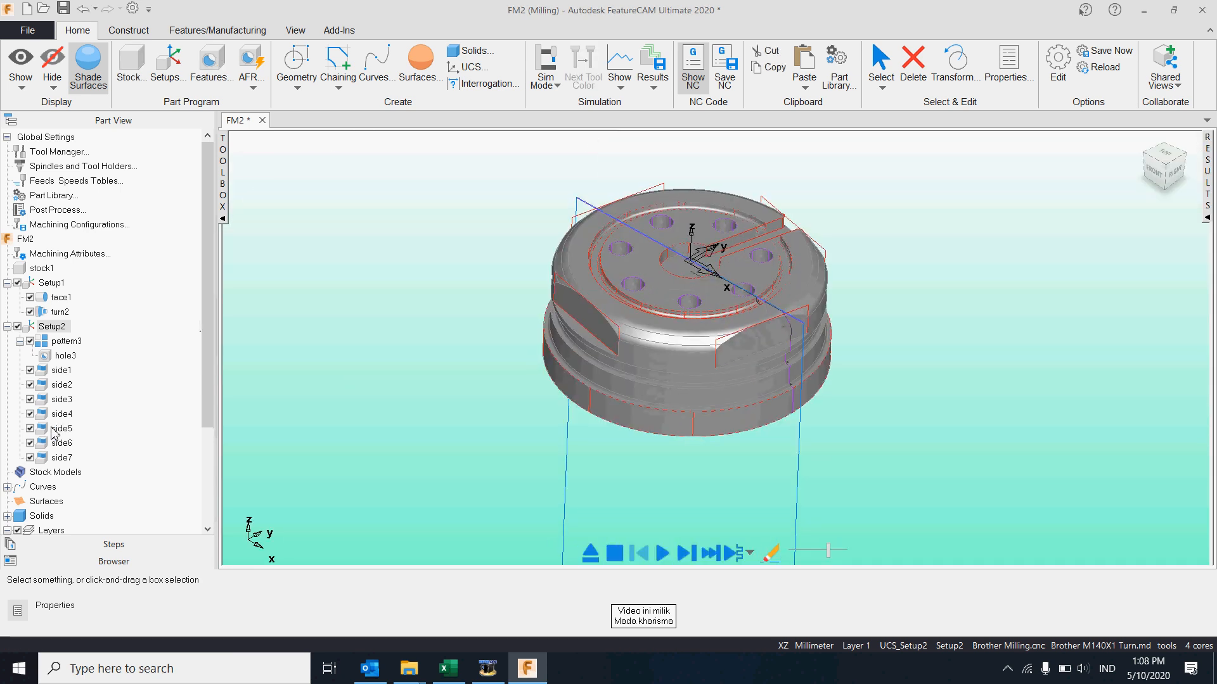
double_click(46, 372)
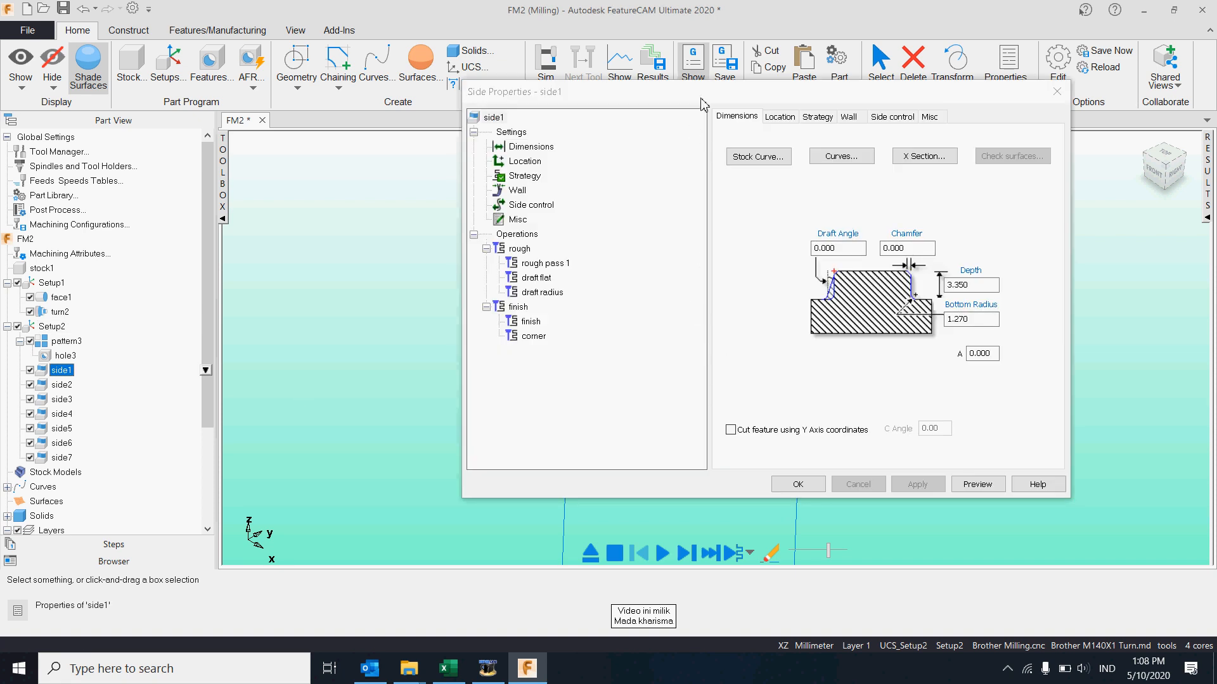
left_click_drag(702, 104, 485, 122)
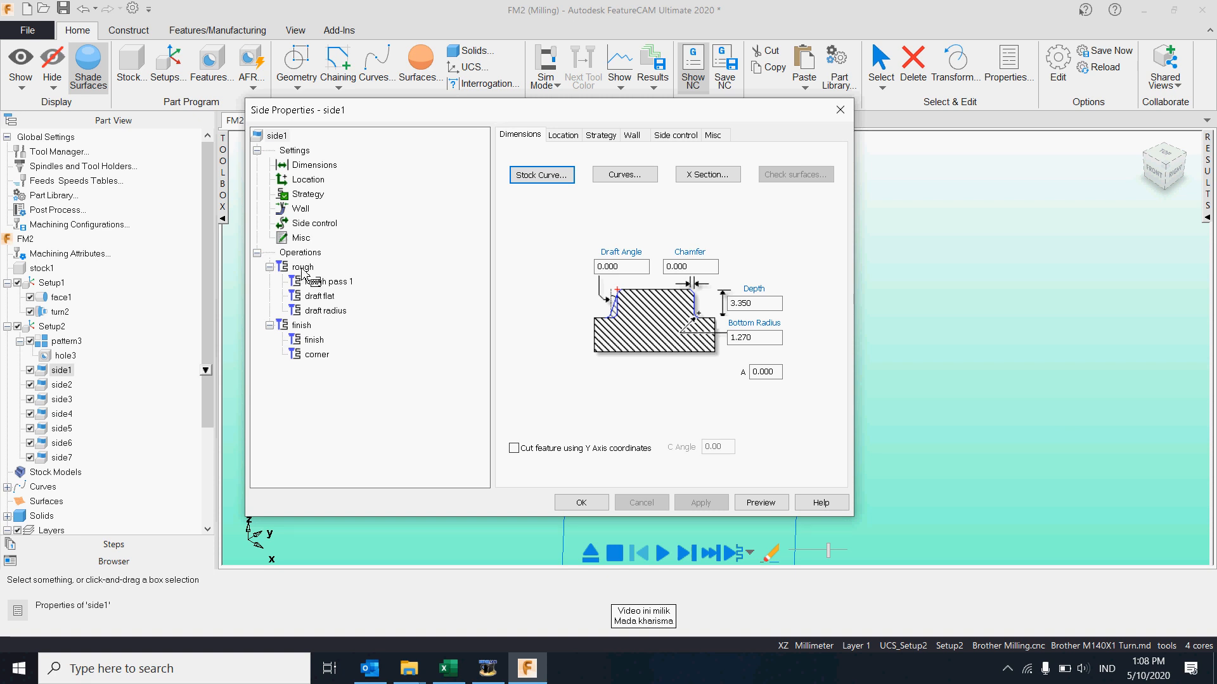
Disable Ramp from top in the side2 strategy, keeping the finish pass enabled and the rough stepover as Spiral
left_click(62, 386)
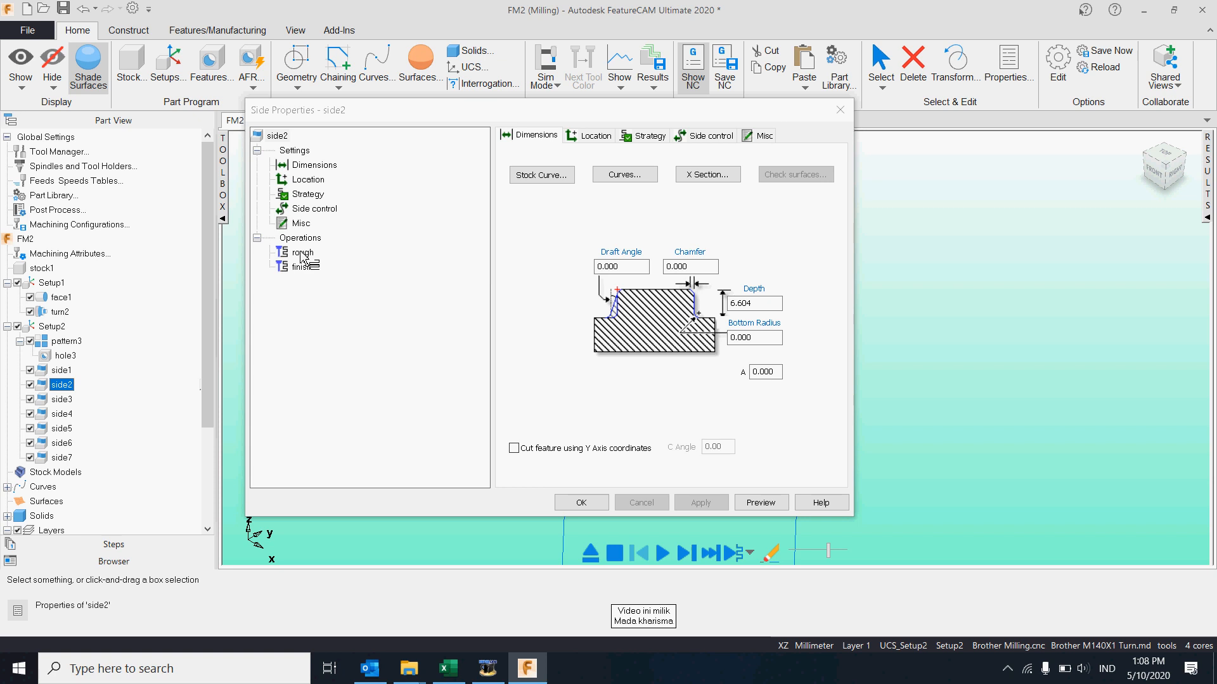
left_click(309, 195)
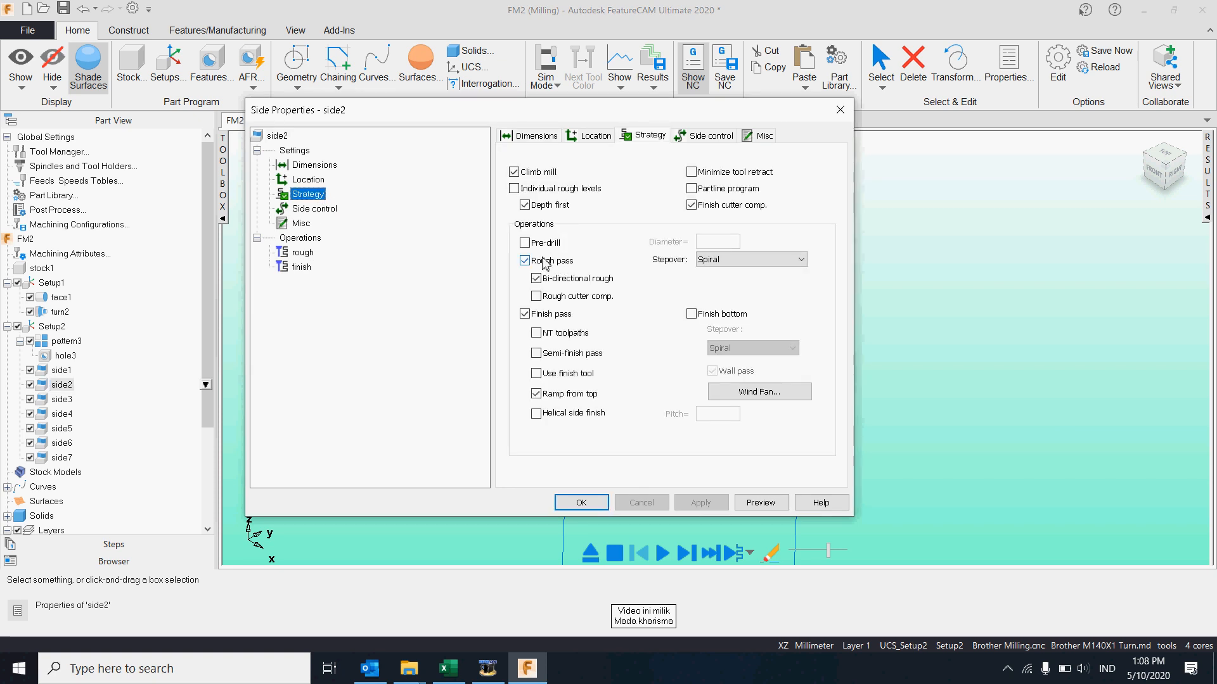
left_click(526, 316)
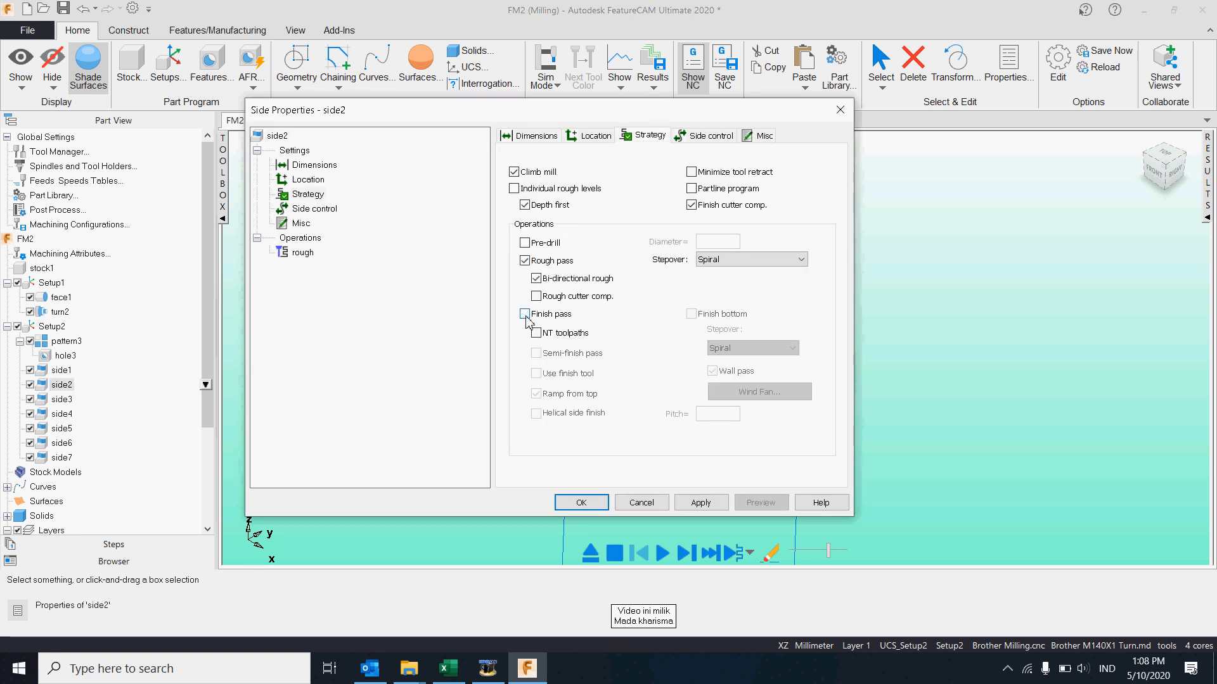
left_click(526, 317)
left_click(539, 391)
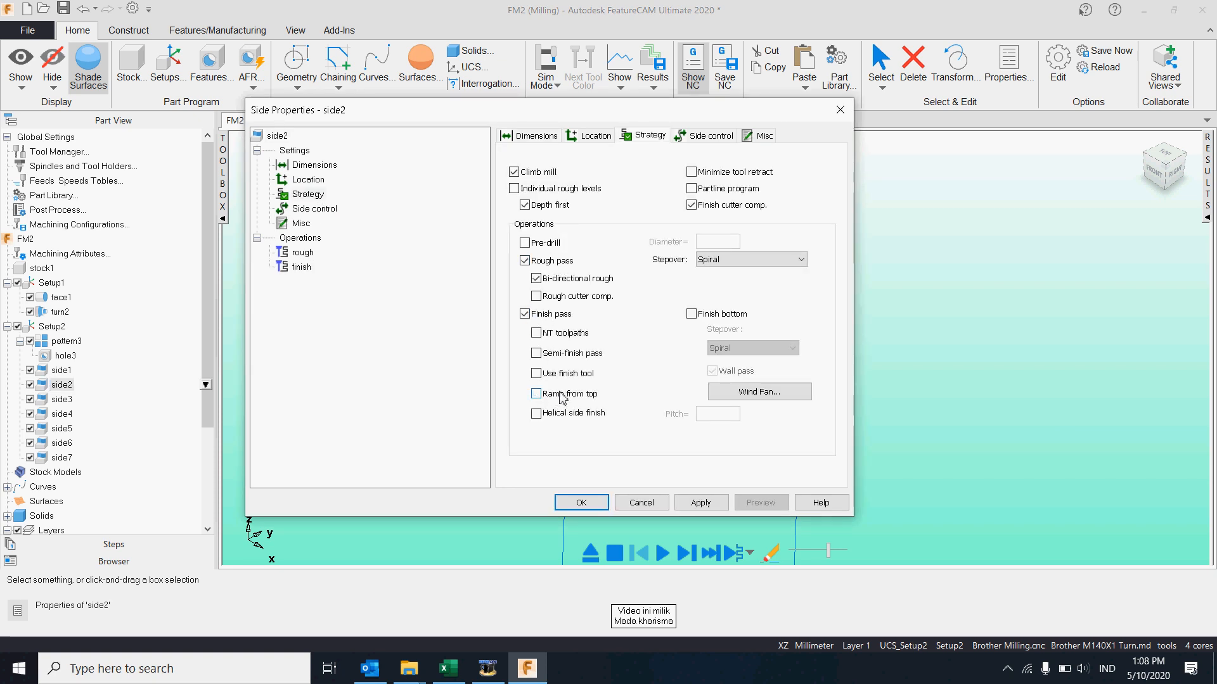
left_click(801, 260)
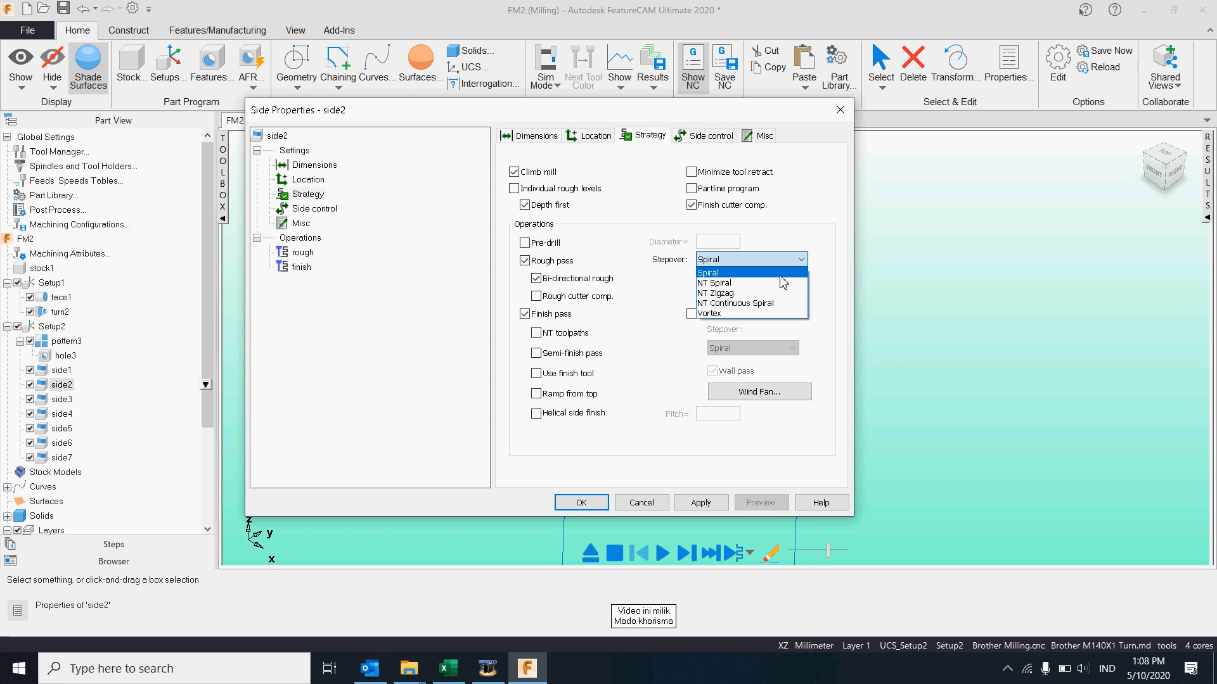
left_click(773, 263)
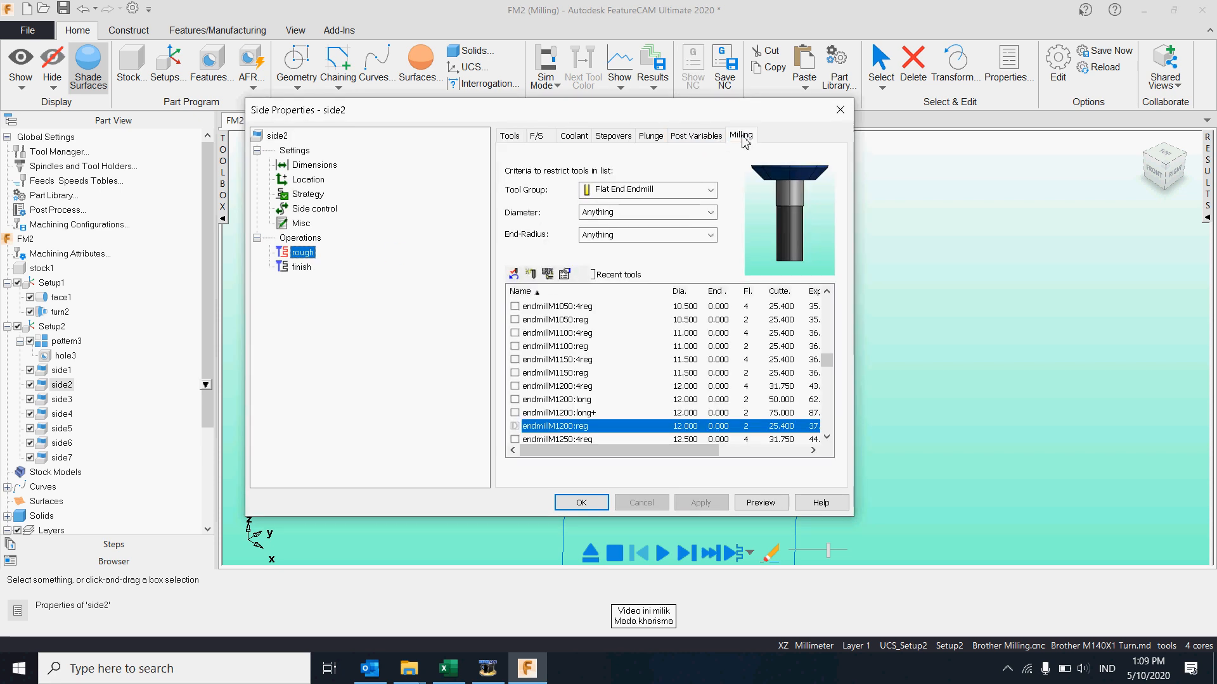
Set the Rough pass Z increment of side2's rough operation to 0.5 in its milling attributes
left_click(740, 136)
left_click(586, 186)
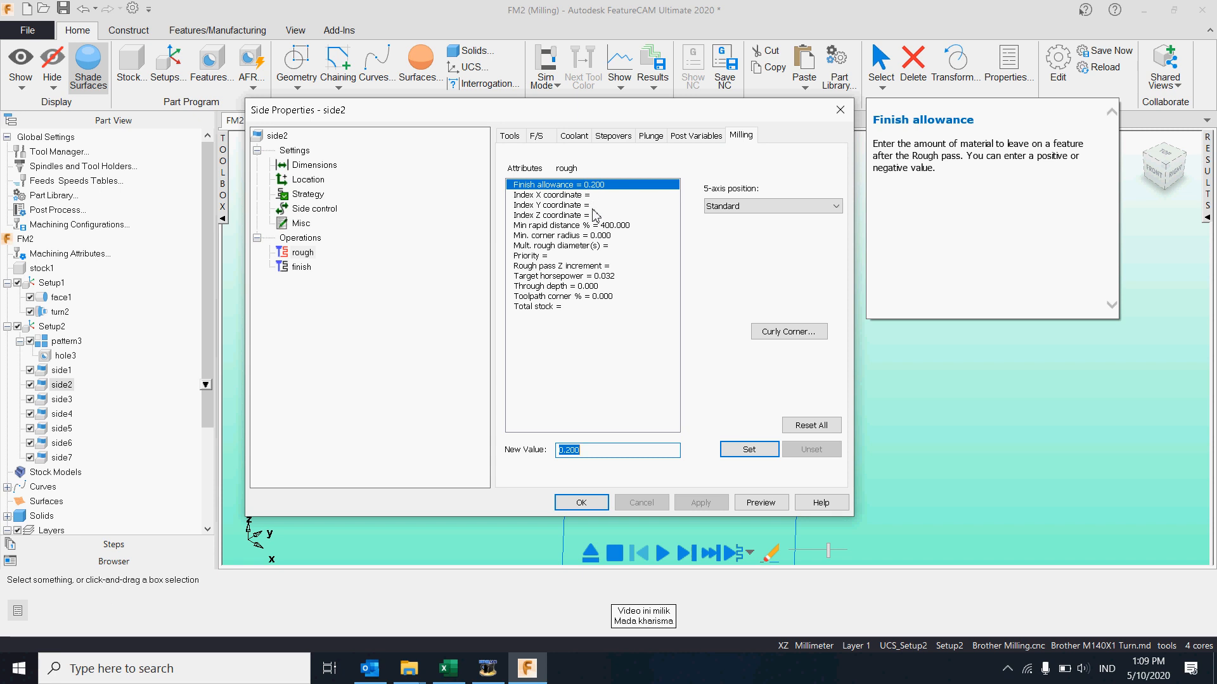
mouse_move(568, 311)
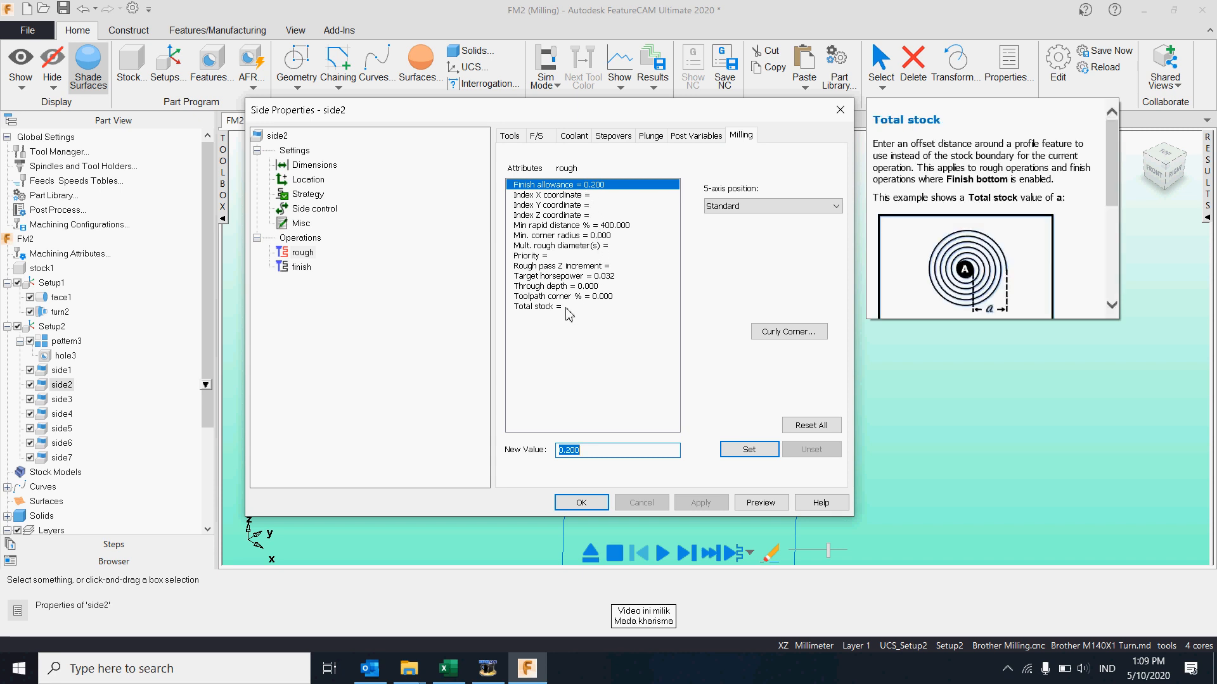
left_click(567, 266)
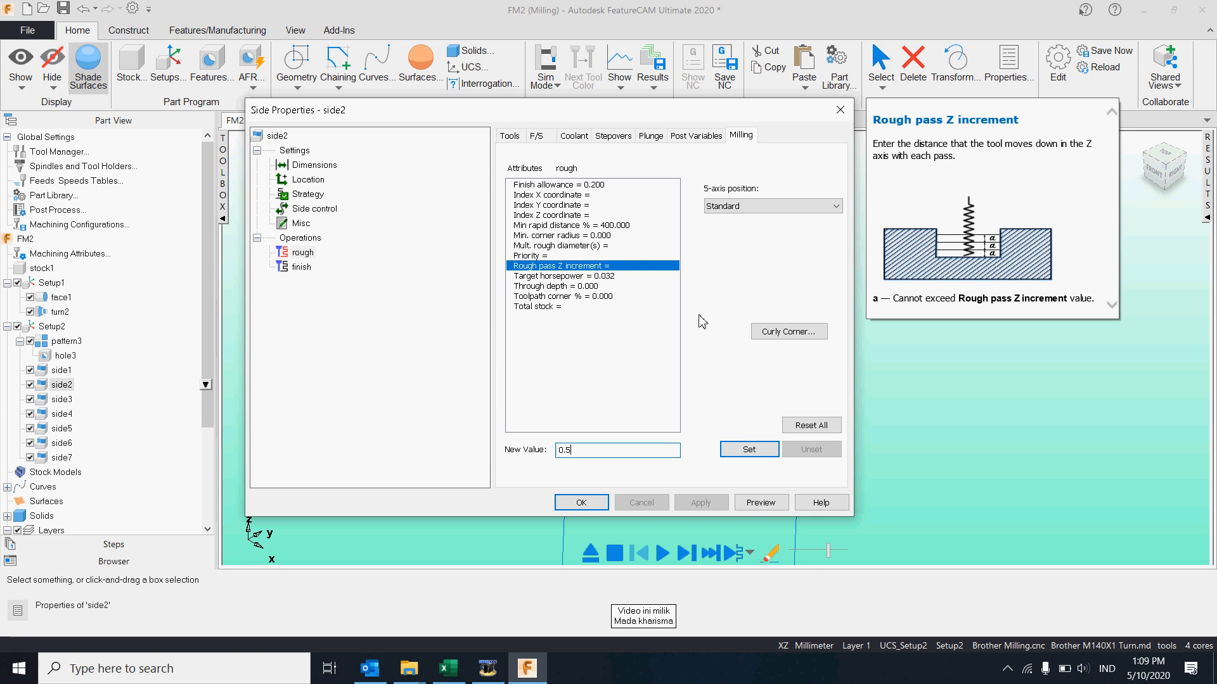
left_click(743, 449)
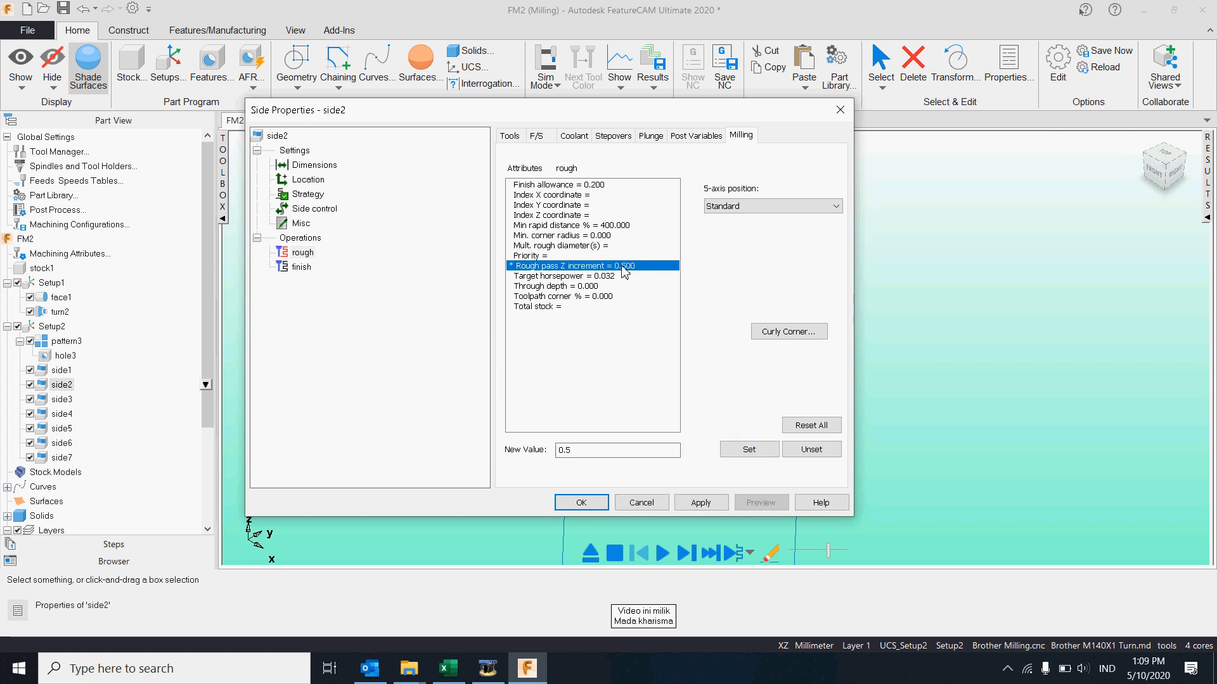
mouse_move(622, 267)
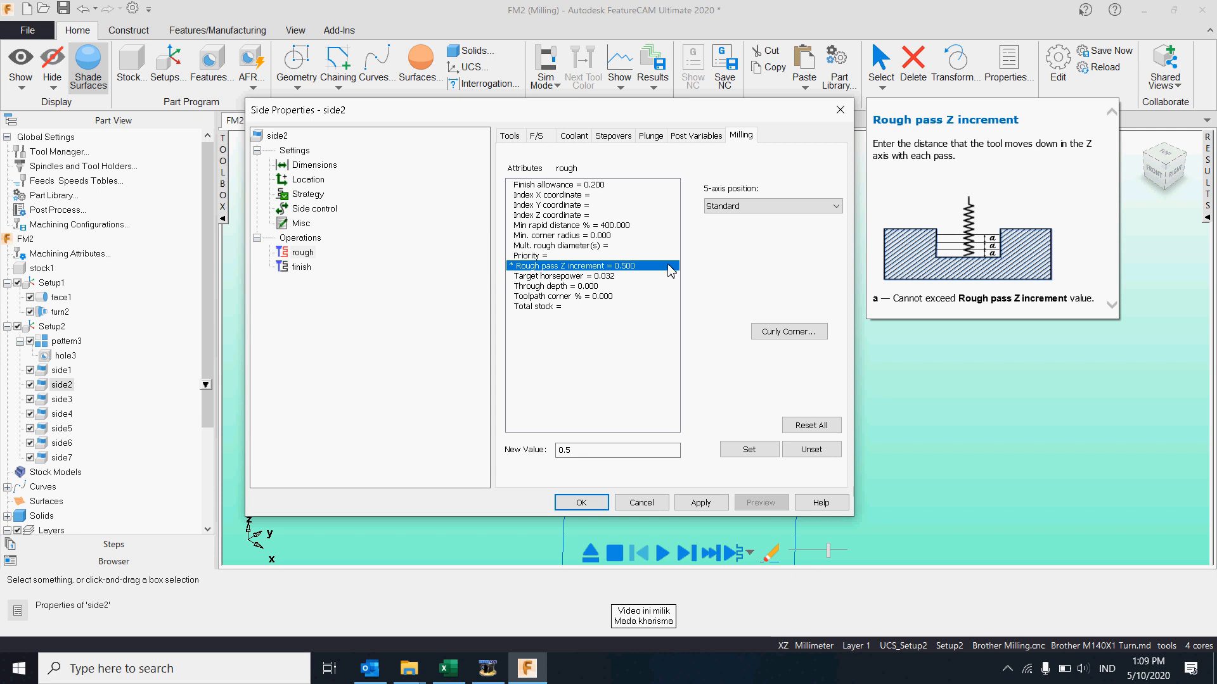
Check the Finish pass Z increment attribute of side2's finish operation and accept the feature's properties
left_click(302, 267)
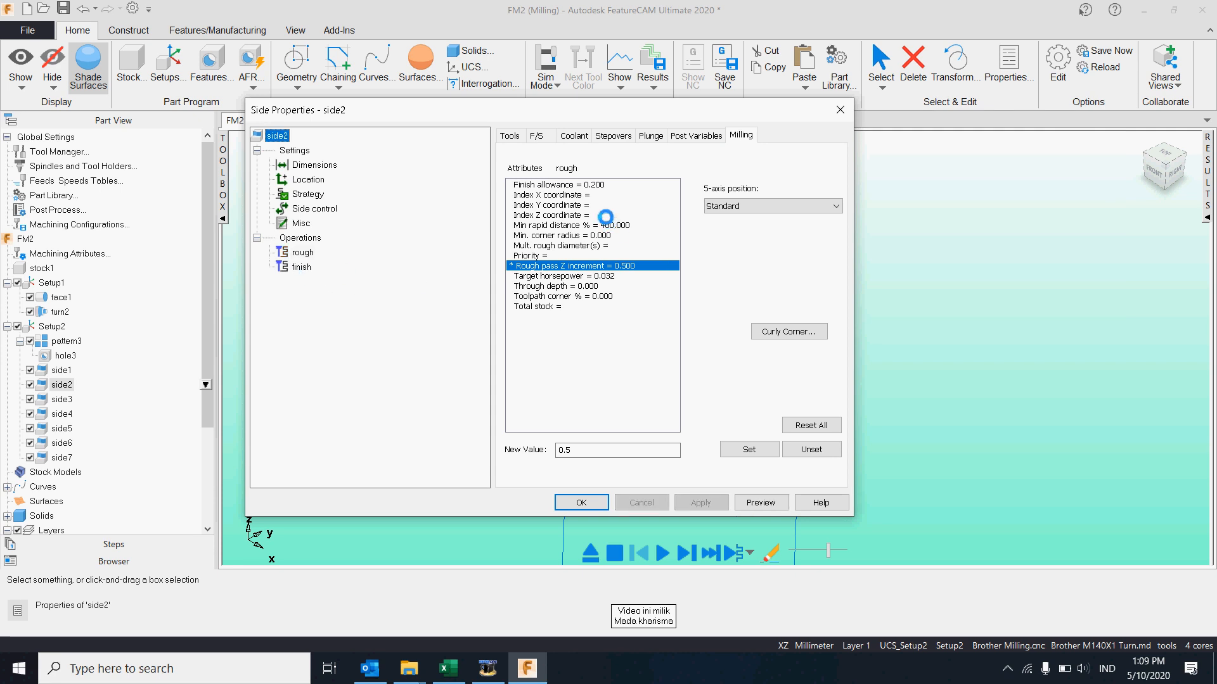
left_click(587, 196)
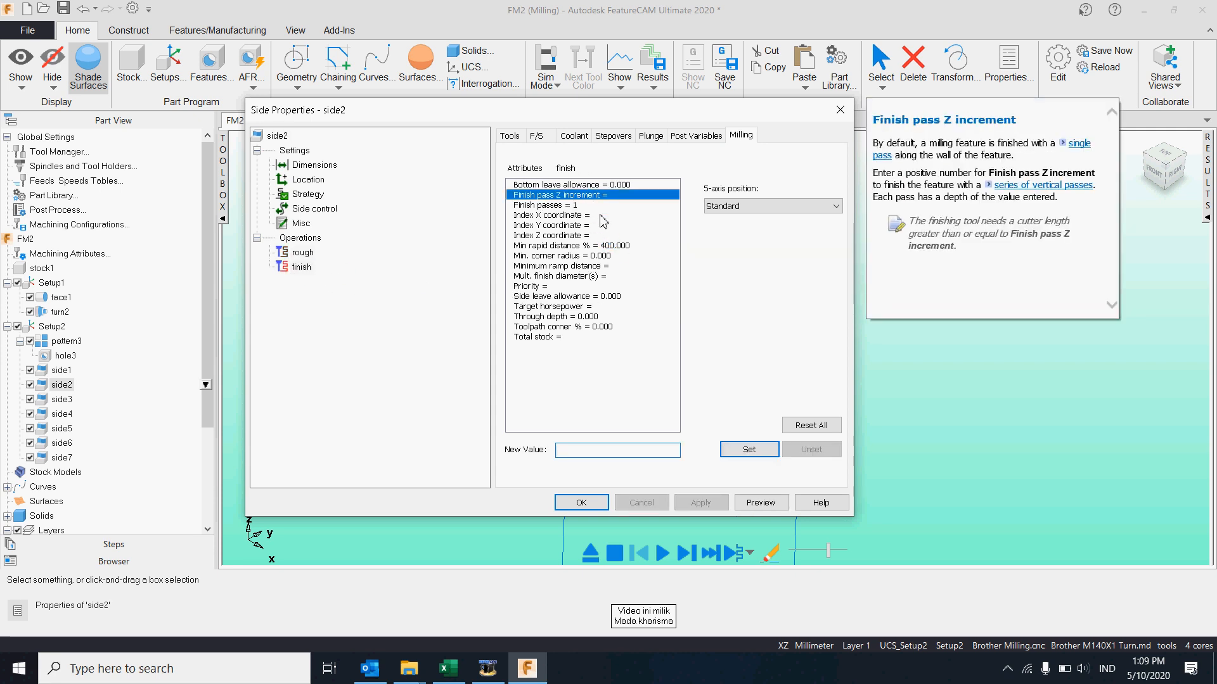
left_click(597, 504)
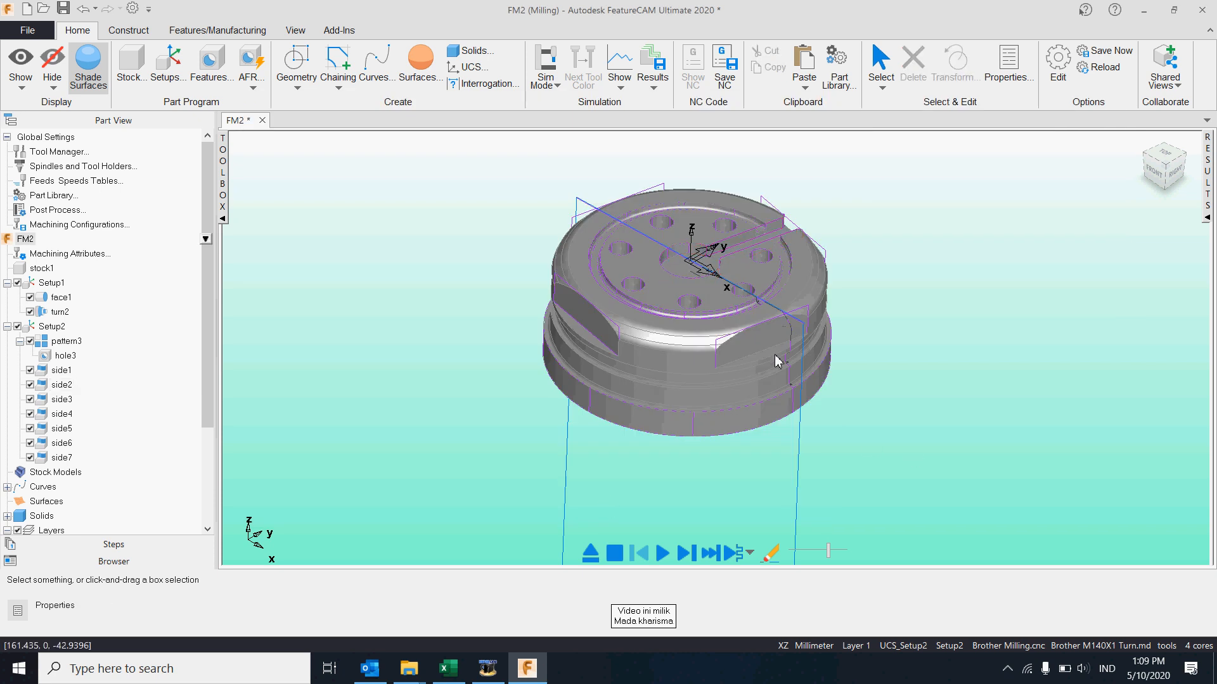
scroll(778, 361, "up", 4)
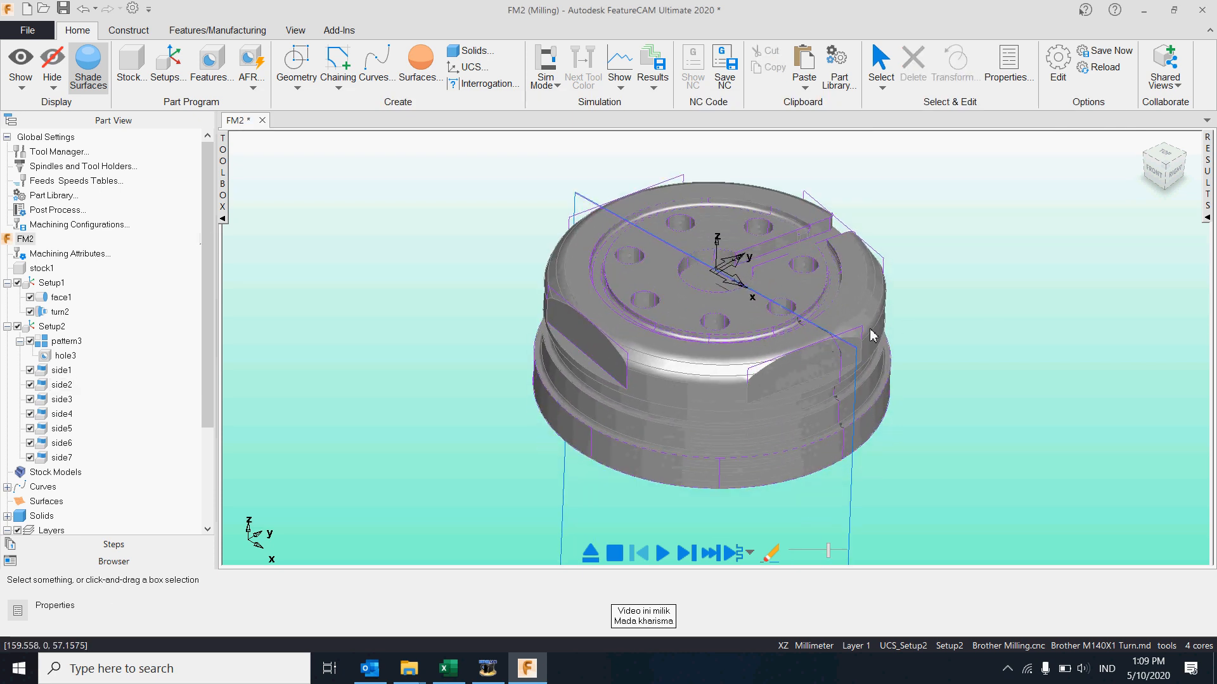
middle_click_drag(867, 367, 857, 366)
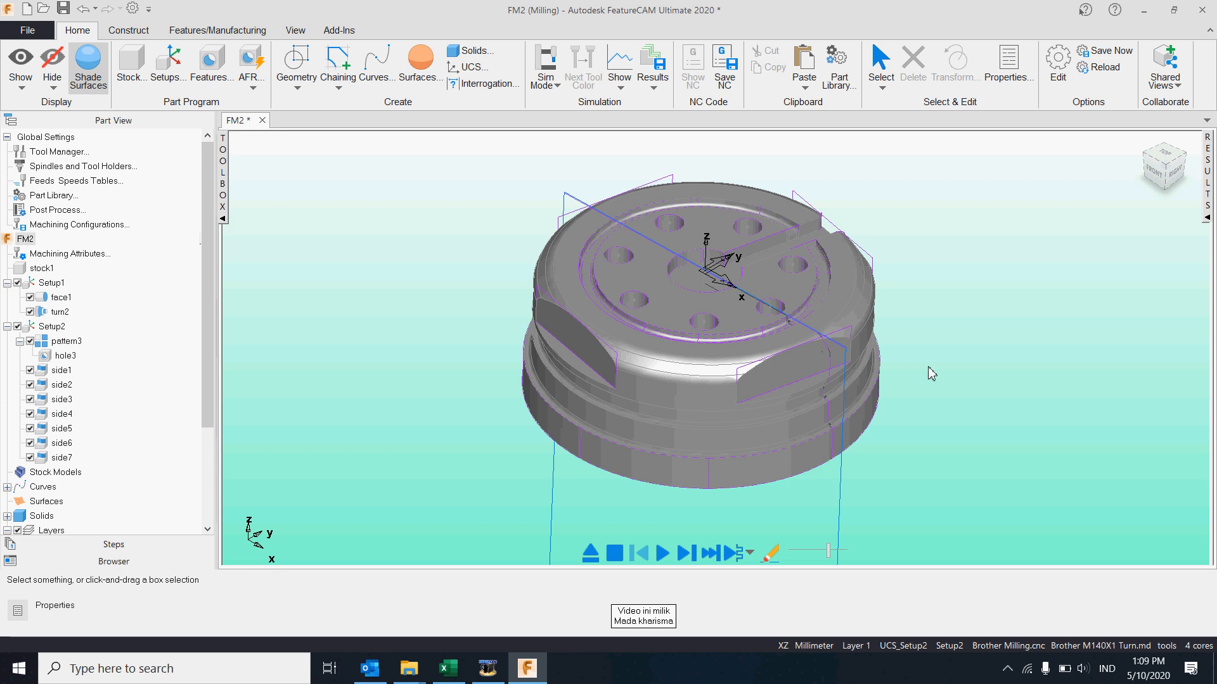